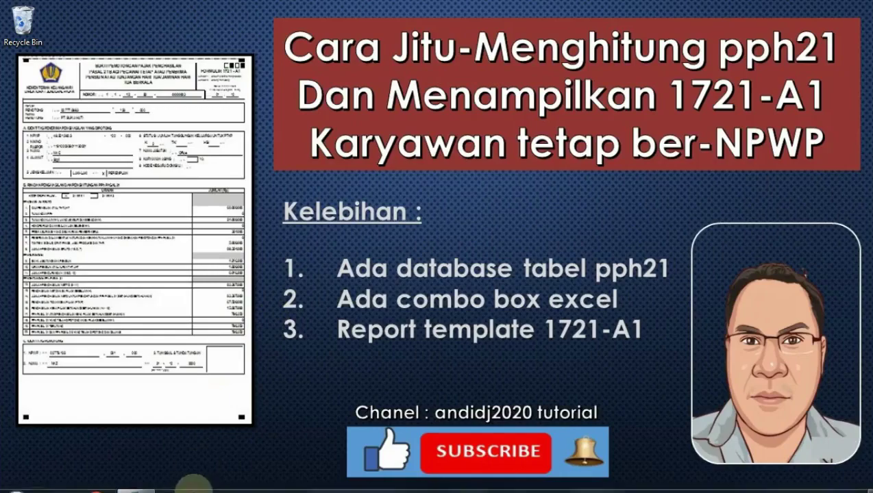
- Restore the PPh 21 workbook window and select cell J7 on the REKAPAN sheet
{"action": "left_click", "coordinate": [146, 484]}
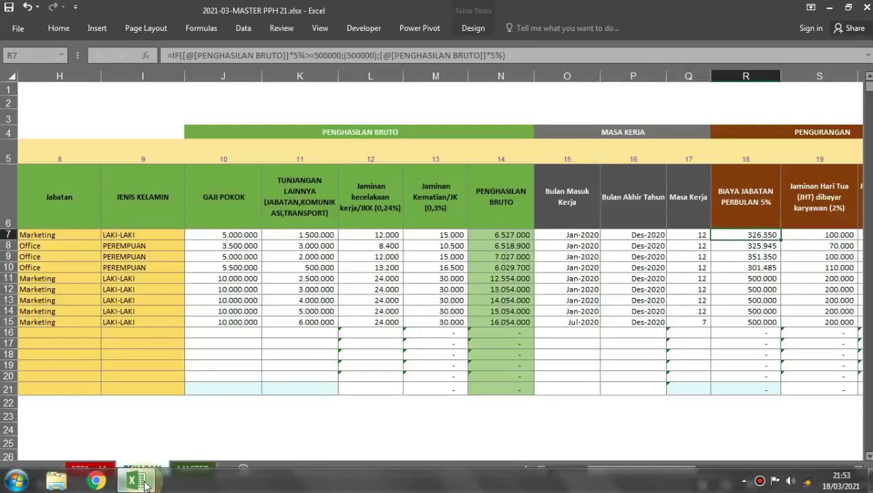
{"action": "left_click", "coordinate": [231, 235]}
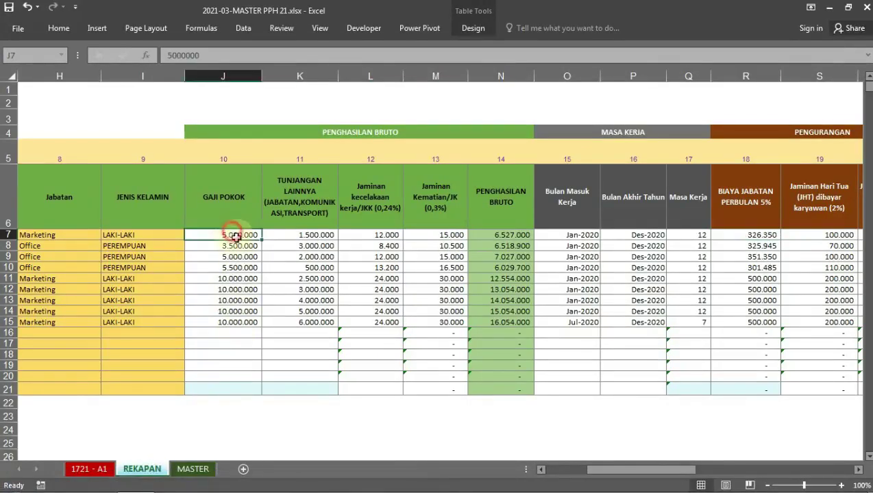
- Show employee 1 on the 1721 - A1 form and scroll through it
{"action": "left_click", "coordinate": [91, 469]}
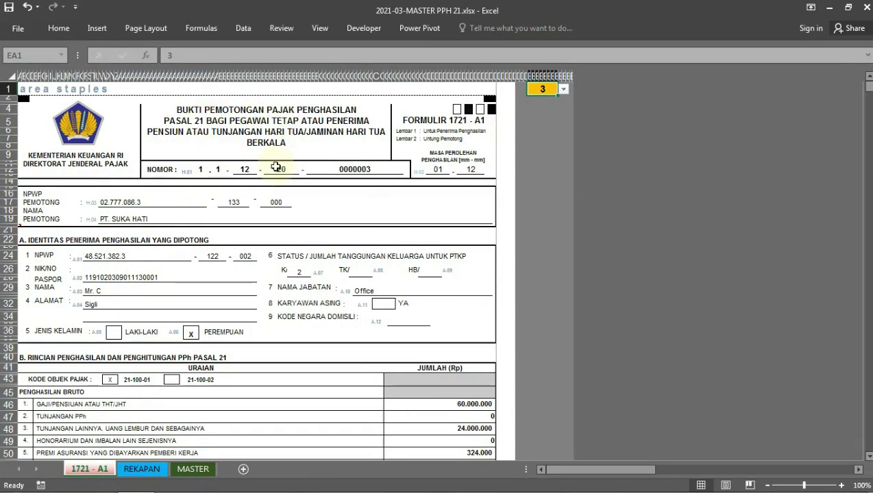
{"action": "left_click", "coordinate": [562, 89]}
{"action": "scroll", "coordinate": [552, 104], "scroll_direction": "up", "scroll_amount": 1}
{"action": "left_click", "coordinate": [532, 100]}
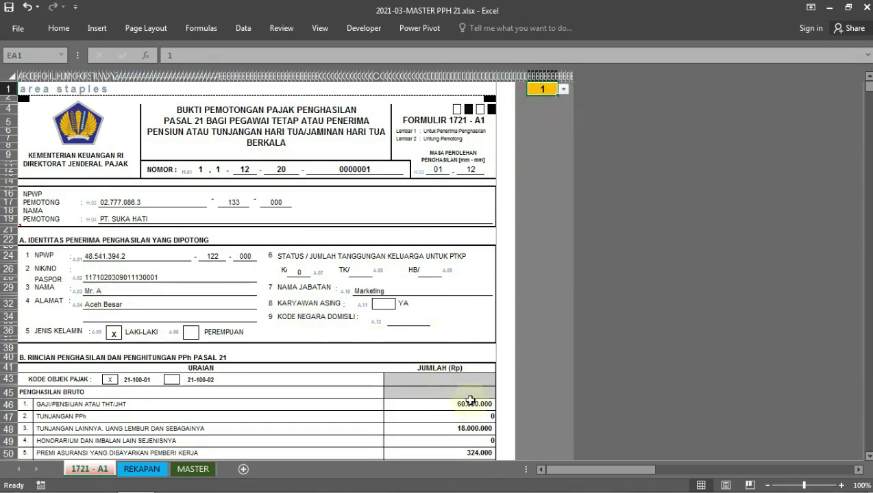
{"action": "scroll", "coordinate": [479, 370], "scroll_direction": "down", "scroll_amount": 3}
{"action": "scroll", "coordinate": [497, 350], "scroll_direction": "down", "scroll_amount": 3}
{"action": "scroll", "coordinate": [497, 343], "scroll_direction": "down", "scroll_amount": 3}
{"action": "scroll", "coordinate": [503, 425], "scroll_direction": "down", "scroll_amount": 4}
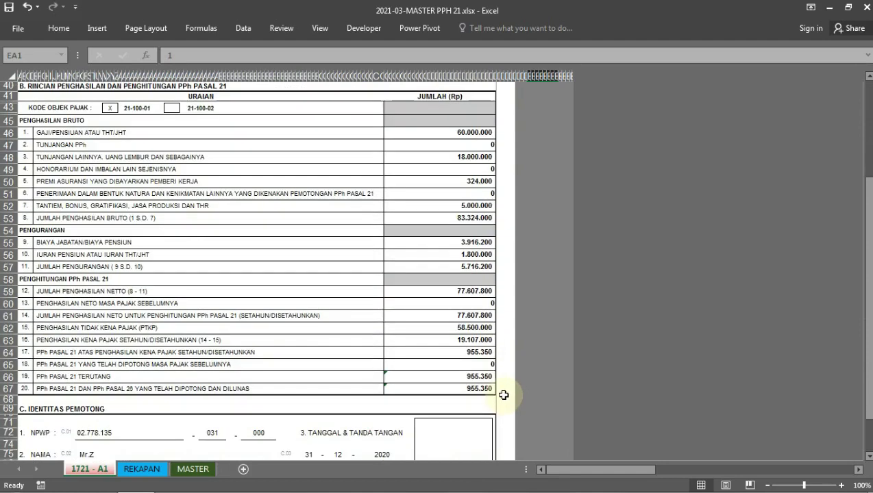
{"action": "scroll", "coordinate": [480, 377], "scroll_direction": "up", "scroll_amount": 6}
{"action": "scroll", "coordinate": [479, 288], "scroll_direction": "up", "scroll_amount": 7}
- Switch the 1721 - A1 form to employee 2 and review it
{"action": "left_click", "coordinate": [562, 89]}
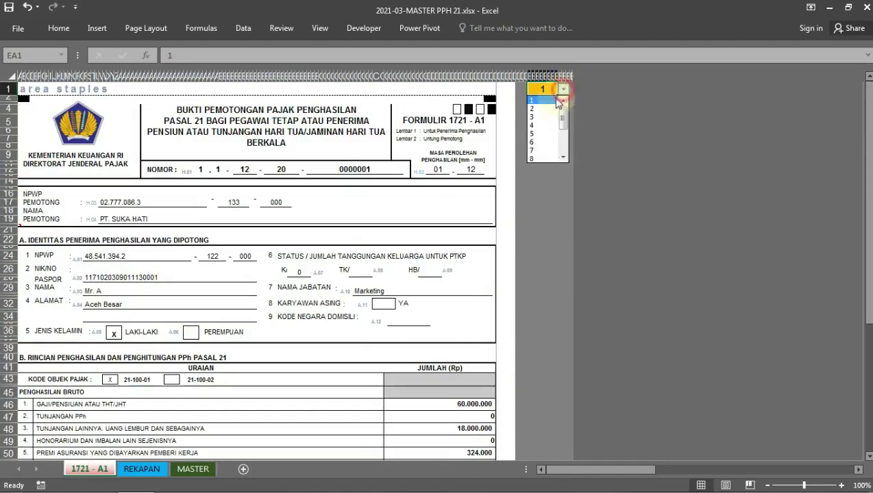
{"action": "left_click", "coordinate": [546, 109]}
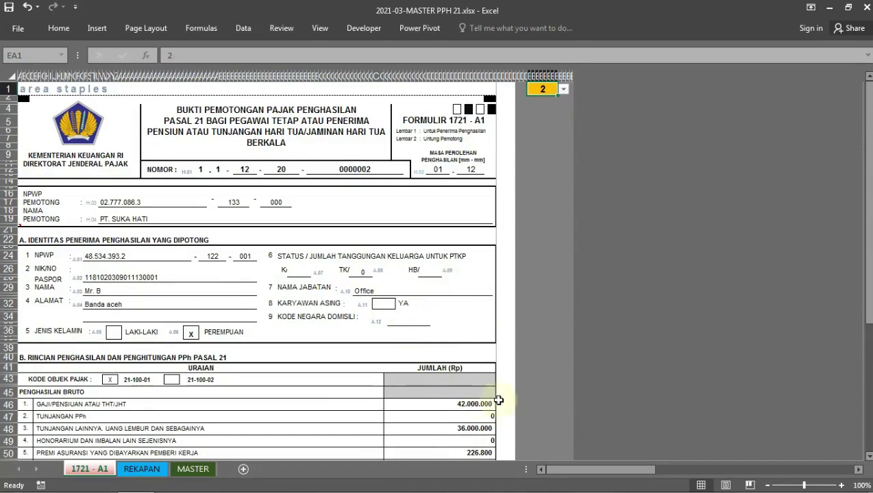
{"action": "scroll", "coordinate": [507, 390], "scroll_direction": "down", "scroll_amount": 5}
{"action": "scroll", "coordinate": [509, 383], "scroll_direction": "down", "scroll_amount": 3}
{"action": "scroll", "coordinate": [507, 379], "scroll_direction": "down", "scroll_amount": 4}
{"action": "scroll", "coordinate": [507, 379], "scroll_direction": "up", "scroll_amount": 6}
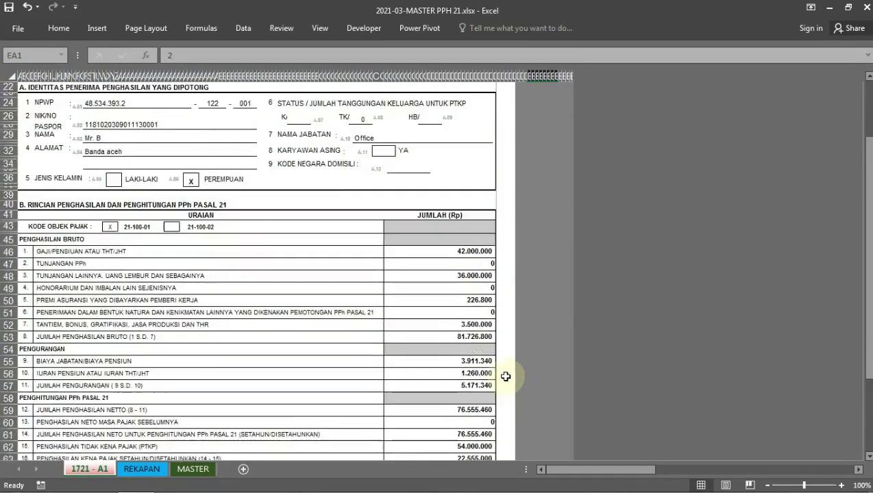
{"action": "scroll", "coordinate": [504, 375], "scroll_direction": "up", "scroll_amount": 5}
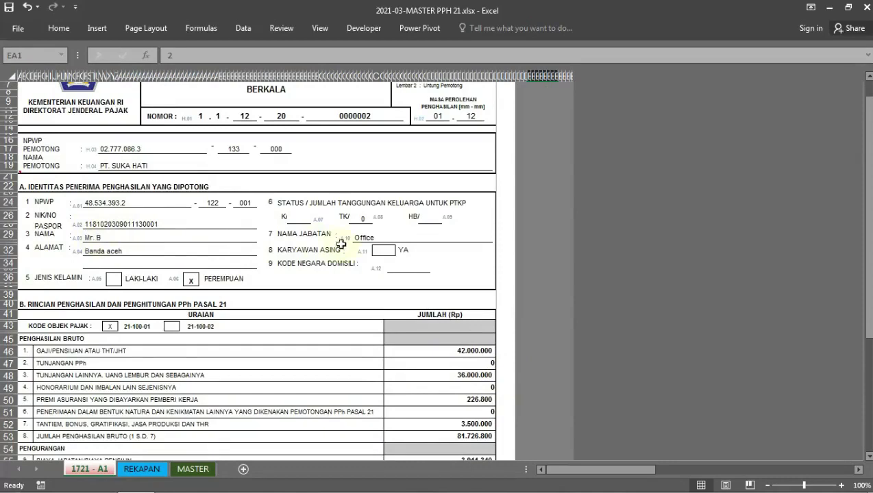
{"action": "scroll", "coordinate": [347, 244], "scroll_direction": "up", "scroll_amount": 2}
- Switch the 1721 - A1 form to employee 3 and review it
{"action": "left_click", "coordinate": [563, 89]}
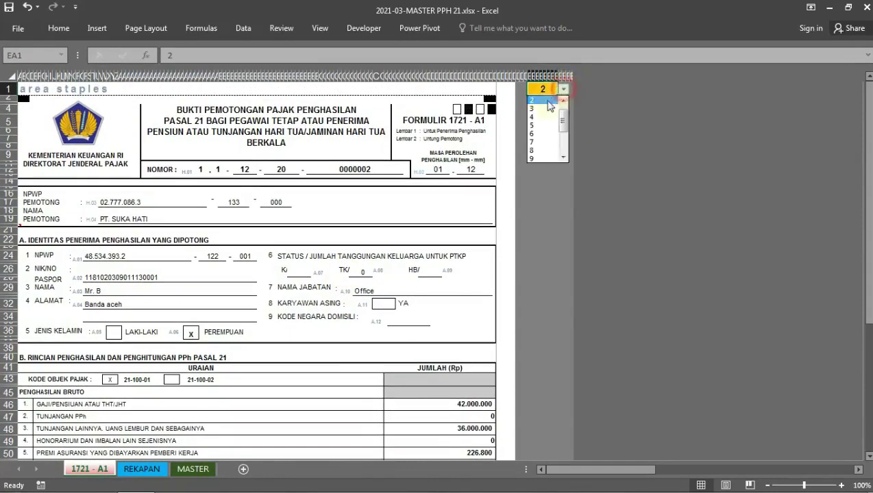
{"action": "left_click", "coordinate": [547, 111]}
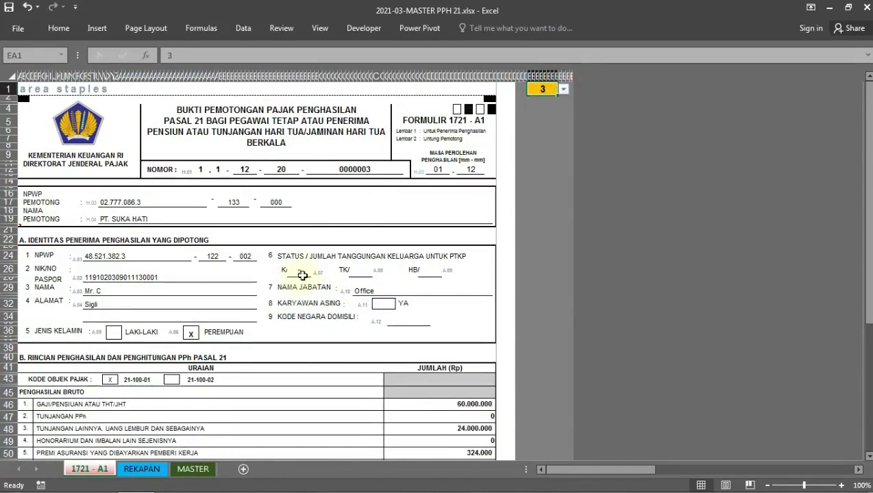
{"action": "scroll", "coordinate": [449, 345], "scroll_direction": "down", "scroll_amount": 5}
{"action": "scroll", "coordinate": [449, 343], "scroll_direction": "down", "scroll_amount": 2}
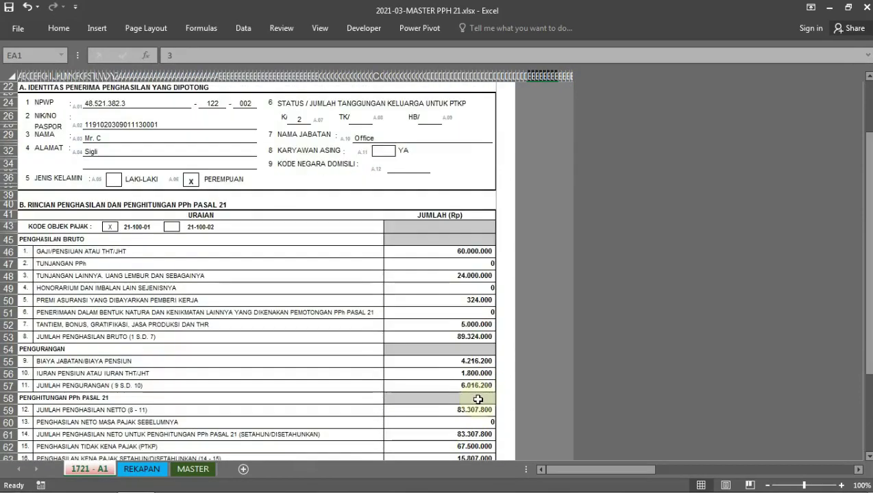
{"action": "scroll", "coordinate": [480, 322], "scroll_direction": "down", "scroll_amount": 2}
{"action": "scroll", "coordinate": [483, 364], "scroll_direction": "down", "scroll_amount": 1}
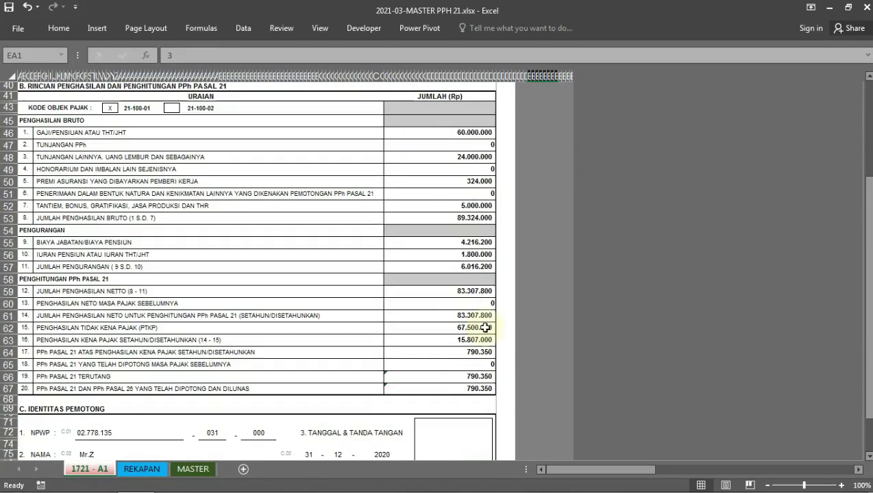
{"action": "scroll", "coordinate": [486, 384], "scroll_direction": "up", "scroll_amount": 1}
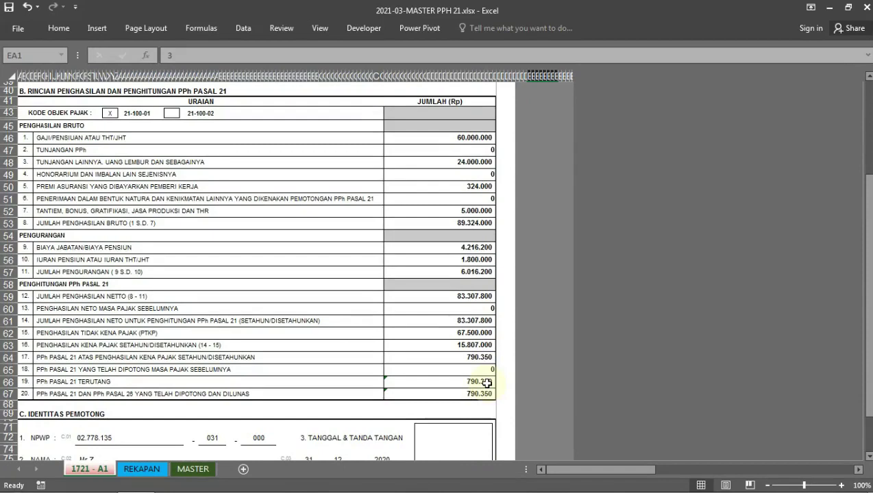
{"action": "scroll", "coordinate": [485, 329], "scroll_direction": "up", "scroll_amount": 5}
{"action": "scroll", "coordinate": [485, 330], "scroll_direction": "up", "scroll_amount": 1}
{"action": "scroll", "coordinate": [487, 261], "scroll_direction": "up", "scroll_amount": 6}
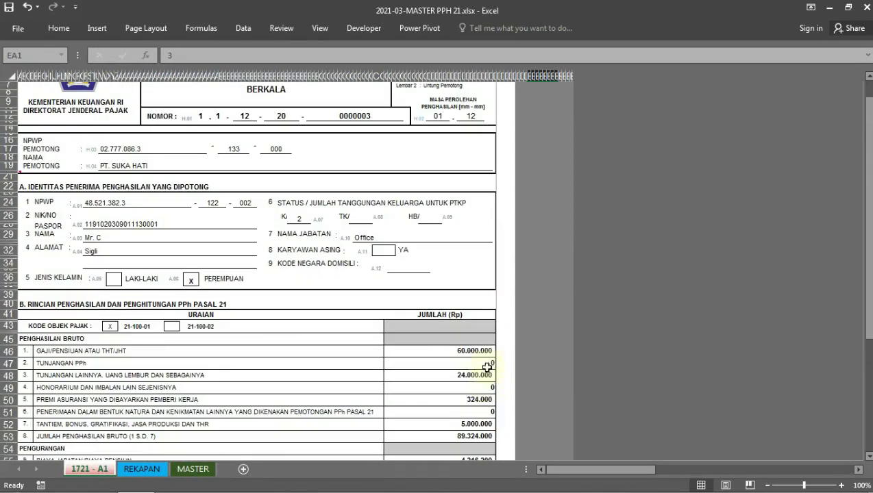
{"action": "scroll", "coordinate": [490, 343], "scroll_direction": "up", "scroll_amount": 1}
- Switch the form to employee 7, showing PPh 21 of 10.907.200
{"action": "left_click", "coordinate": [564, 89]}
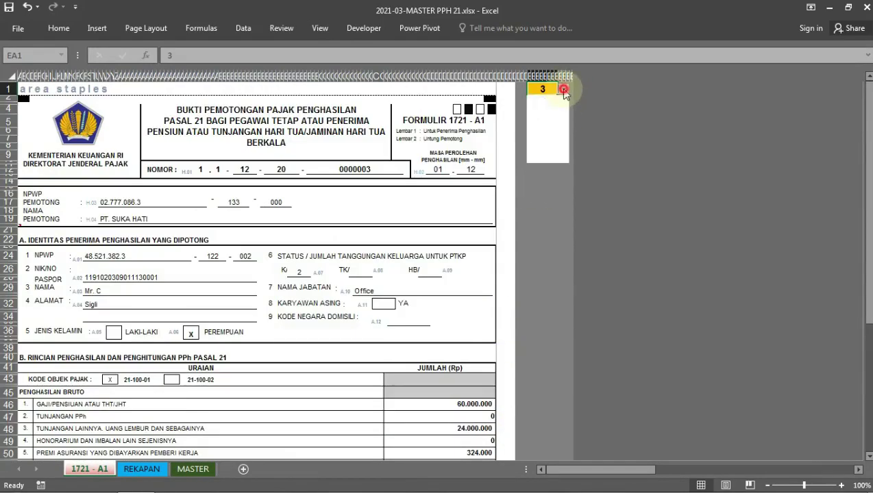
{"action": "left_click", "coordinate": [552, 135]}
{"action": "scroll", "coordinate": [534, 322], "scroll_direction": "down", "scroll_amount": 5}
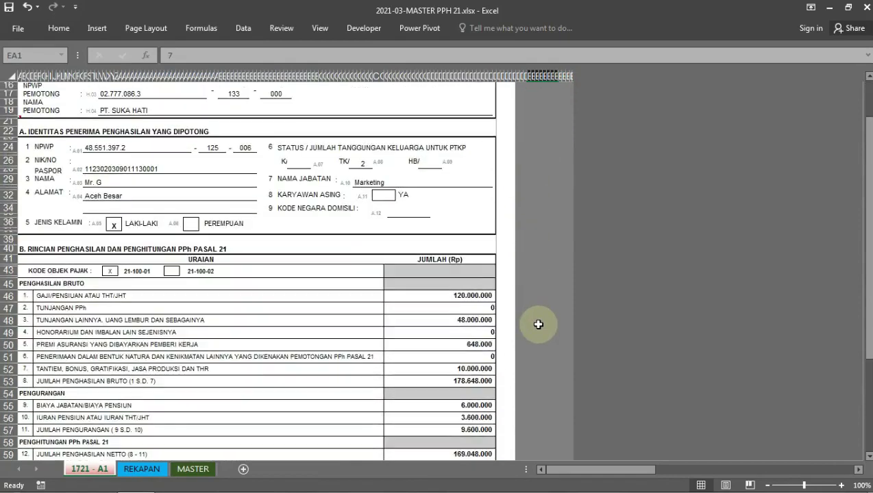
{"action": "scroll", "coordinate": [538, 323], "scroll_direction": "down", "scroll_amount": 3}
{"action": "scroll", "coordinate": [538, 323], "scroll_direction": "down", "scroll_amount": 5}
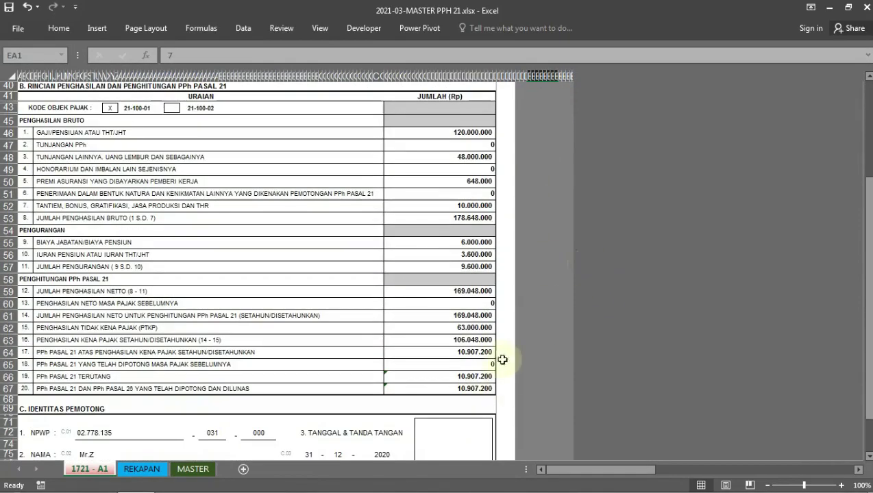
{"action": "scroll", "coordinate": [252, 238], "scroll_direction": "up", "scroll_amount": 4}
{"action": "scroll", "coordinate": [252, 238], "scroll_direction": "up", "scroll_amount": 5}
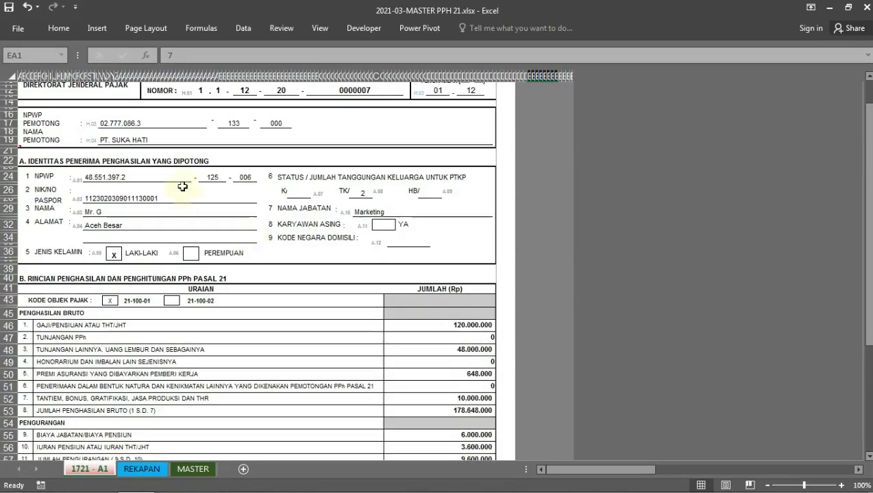
{"action": "scroll", "coordinate": [316, 253], "scroll_direction": "up", "scroll_amount": 4}
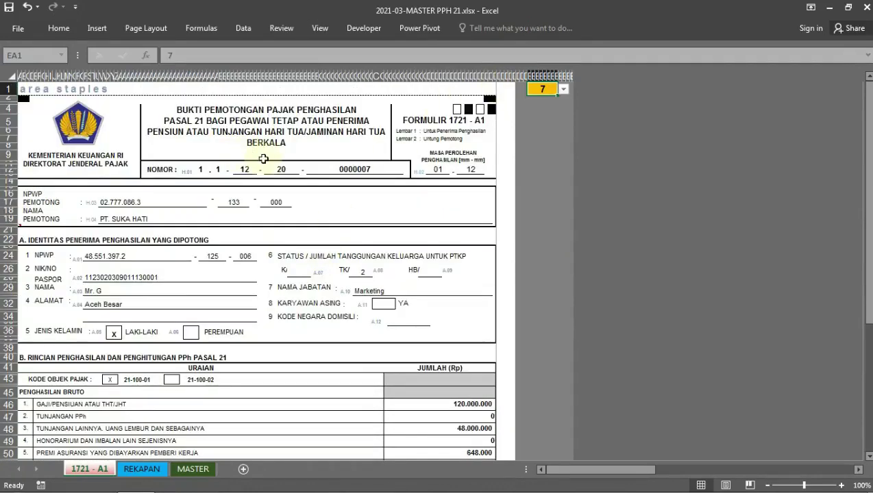
- Return to the REKAPAN sheet and inspect the Jabatan lookup formula in H7
{"action": "left_click", "coordinate": [144, 471]}
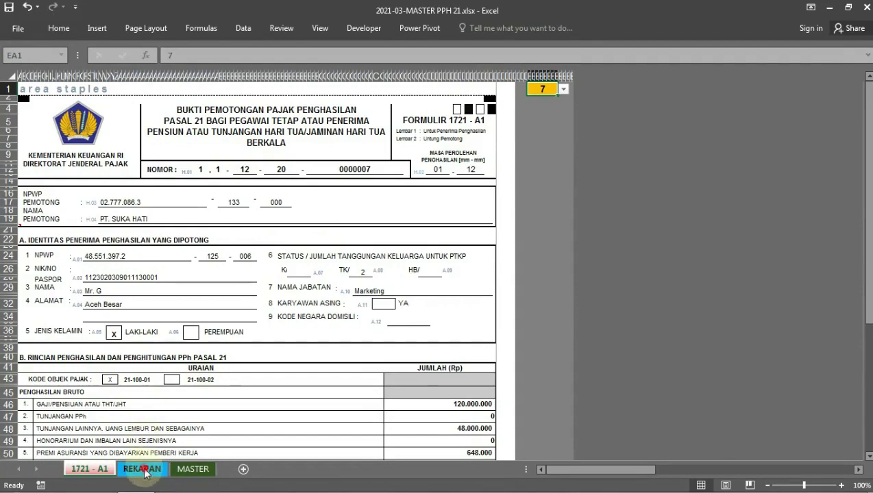
{"action": "left_click", "coordinate": [58, 234]}
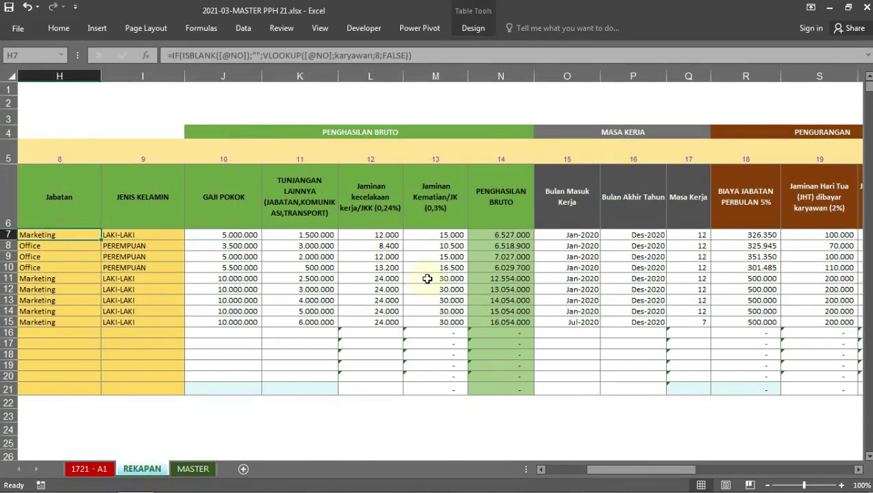
{"action": "key", "text": "Home"}
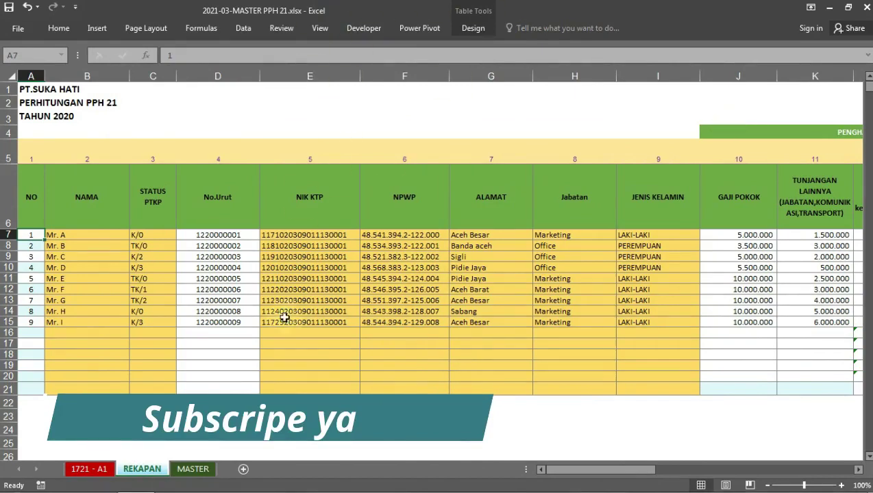
{"action": "left_click", "coordinate": [202, 470]}
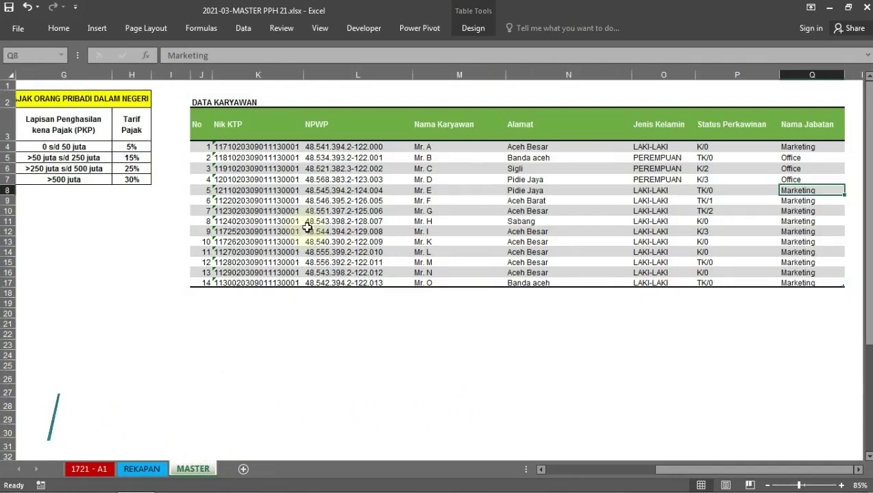
{"action": "left_click", "coordinate": [288, 211]}
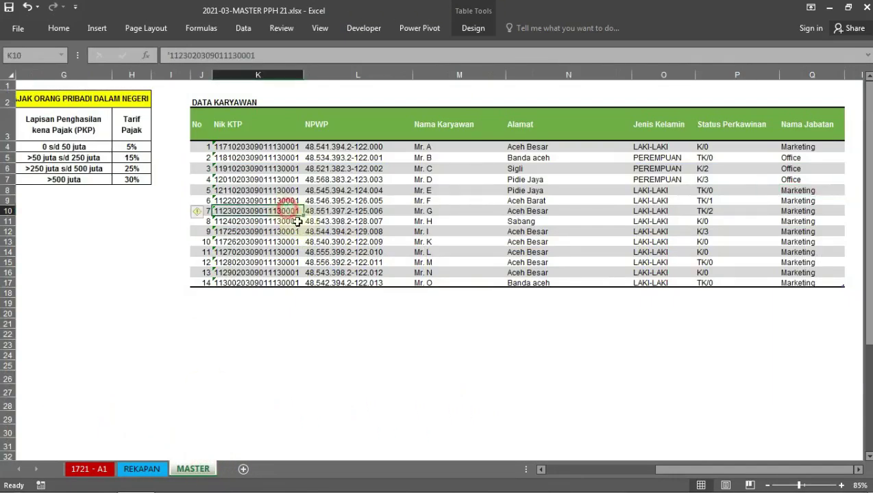
{"action": "left_click", "coordinate": [229, 158]}
{"action": "key", "text": "Up"}
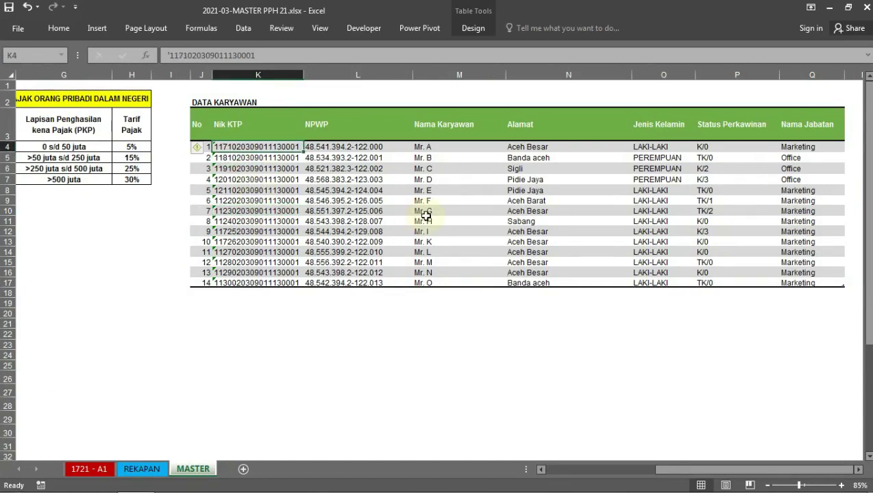
{"action": "key", "text": "Left"}
{"action": "key", "text": "Up"}
{"action": "key", "text": "Right"}
{"action": "key", "text": "Right"}
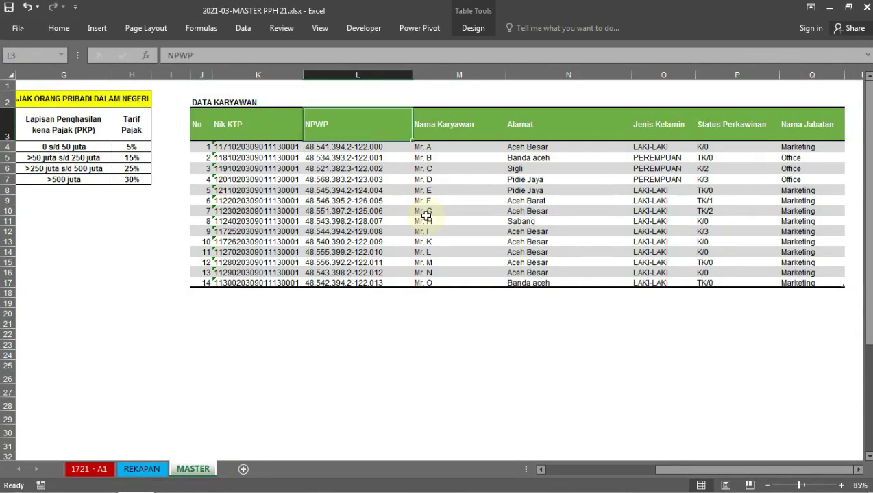
{"action": "key", "text": "Right"}
{"action": "key", "text": "Right"}
{"action": "key", "text": "Right"}
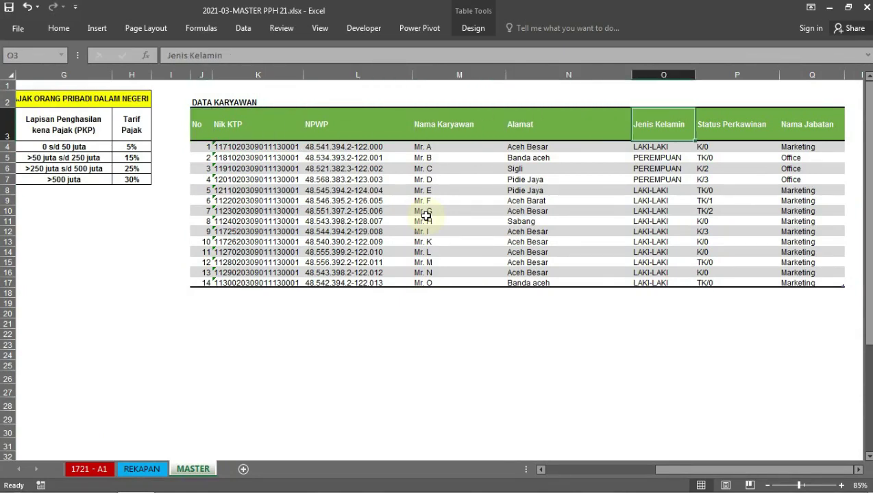
{"action": "key", "text": "Right"}
{"action": "key", "text": "Right"}
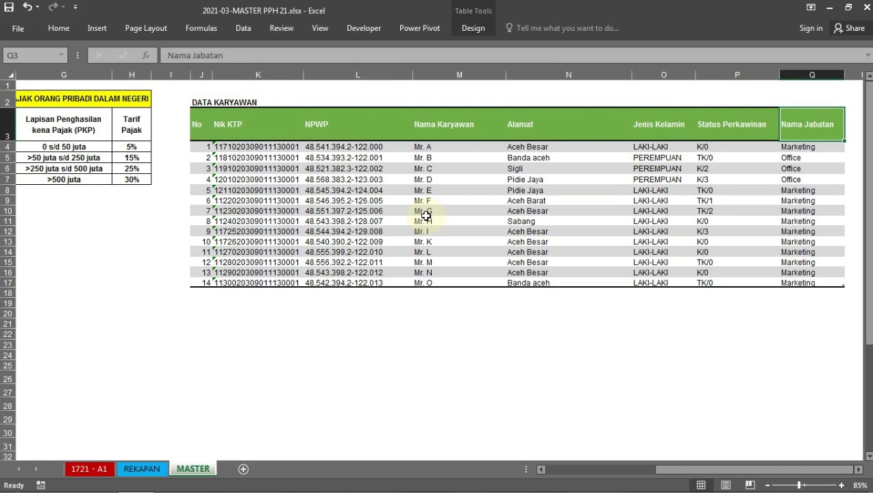
{"action": "key", "text": "ctrl+Left"}
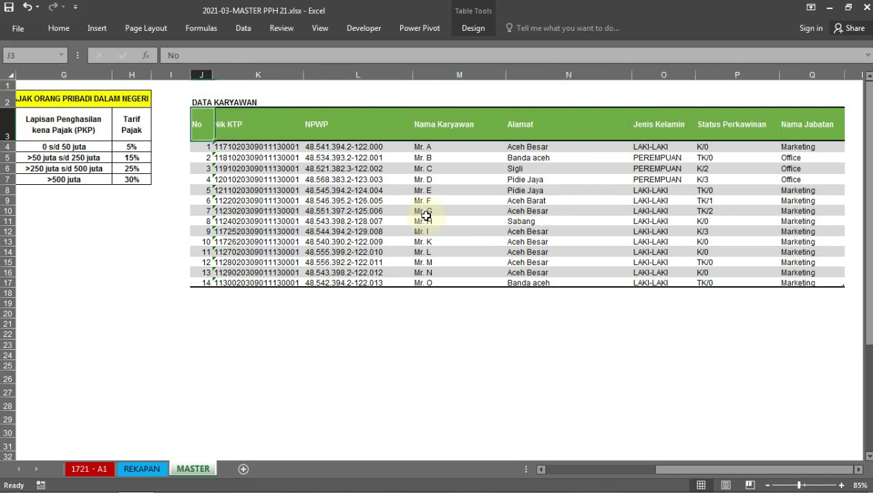
{"action": "key", "text": "Down"}
{"action": "key", "text": "Down"}
{"action": "key", "text": "Down"}
{"action": "key", "text": "Down"}
{"action": "key", "text": "Up"}
{"action": "key", "text": "Up"}
{"action": "key", "text": "Up"}
{"action": "key", "text": "Right"}
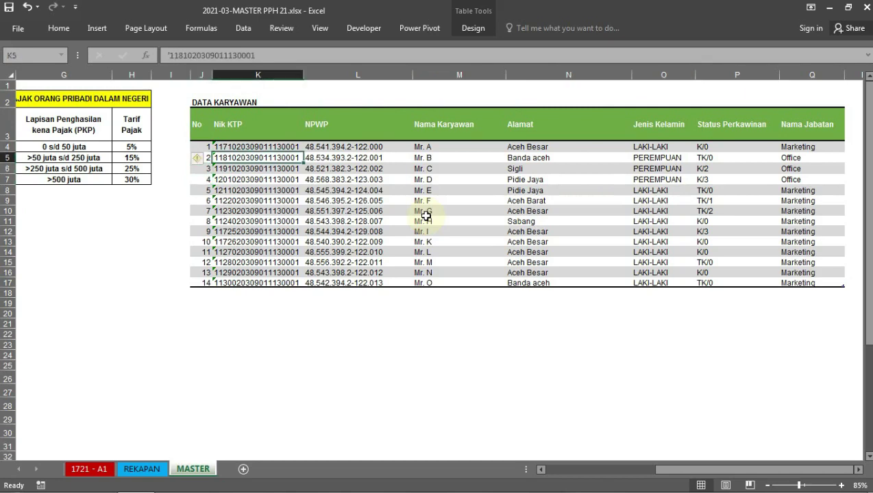
{"action": "key", "text": "Right"}
{"action": "key", "text": "Right"}
{"action": "key", "text": "Down"}
{"action": "key", "text": "Down"}
{"action": "key", "text": "Down"}
{"action": "key", "text": "Down"}
{"action": "key", "text": "Down"}
{"action": "key", "text": "Down"}
{"action": "key", "text": "Down"}
{"action": "key", "text": "Down"}
{"action": "key", "text": "Down"}
{"action": "key", "text": "Down"}
{"action": "key", "text": "Down"}
{"action": "key", "text": "Up"}
{"action": "key", "text": "Up"}
{"action": "key", "text": "Up"}
{"action": "key", "text": "Up"}
{"action": "key", "text": "Up"}
{"action": "key", "text": "Up"}
{"action": "key", "text": "Up"}
{"action": "key", "text": "Up"}
{"action": "key", "text": "Up"}
{"action": "key", "text": "Up"}
{"action": "key", "text": "Up"}
{"action": "key", "text": "Left"}
{"action": "key", "text": "Left"}
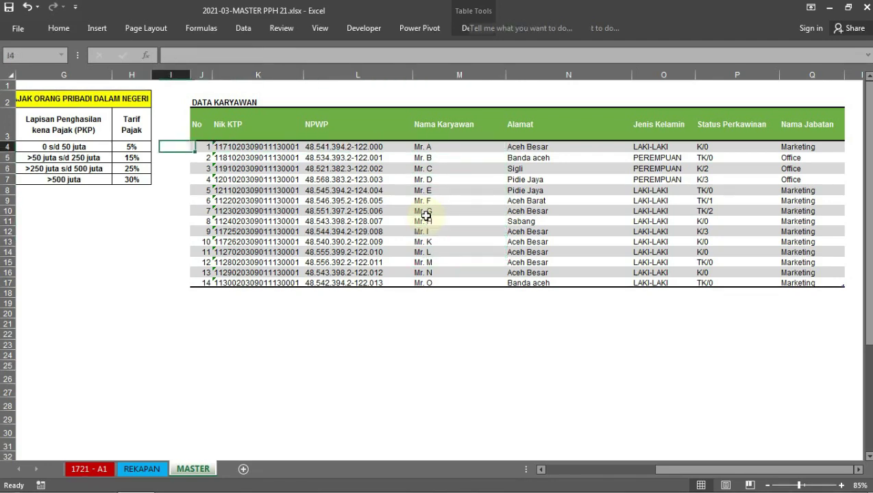
{"action": "key", "text": "Left"}
{"action": "key", "text": "Left"}
{"action": "key", "text": "Left"}
{"action": "key", "text": "Left"}
{"action": "key", "text": "Left"}
{"action": "key", "text": "Left"}
{"action": "key", "text": "Left"}
{"action": "key", "text": "Left"}
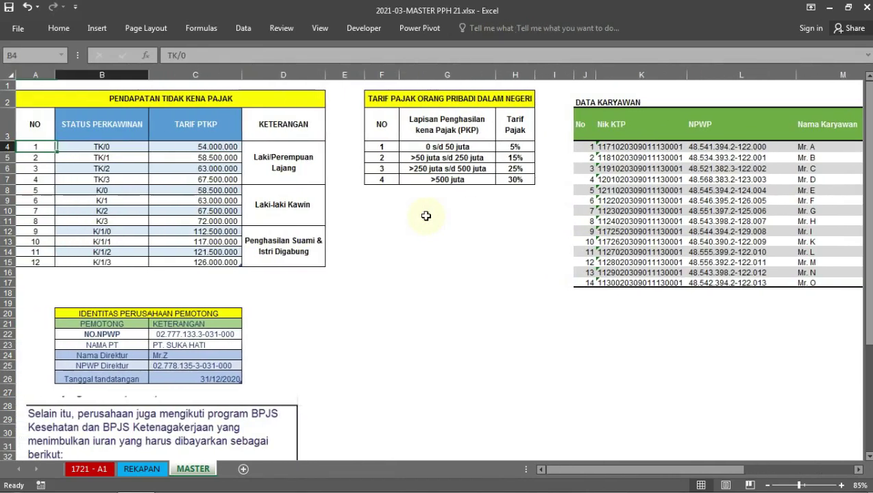
- Review the PTKP amounts for TK/0, TK/1 and TK/2 in the TARIF PTKP table
{"action": "key", "text": "Right"}
{"action": "key", "text": "Right"}
{"action": "key", "text": "Up"}
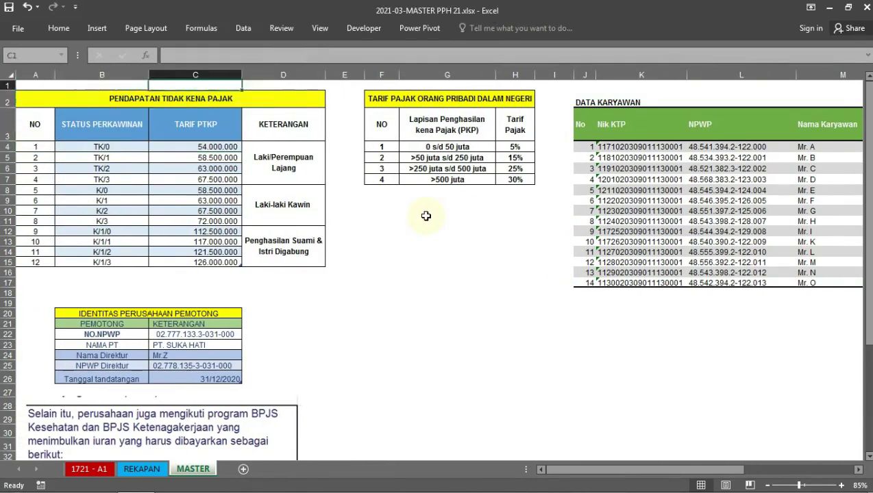
{"action": "key", "text": "Left"}
{"action": "key", "text": "Down"}
{"action": "key", "text": "Right"}
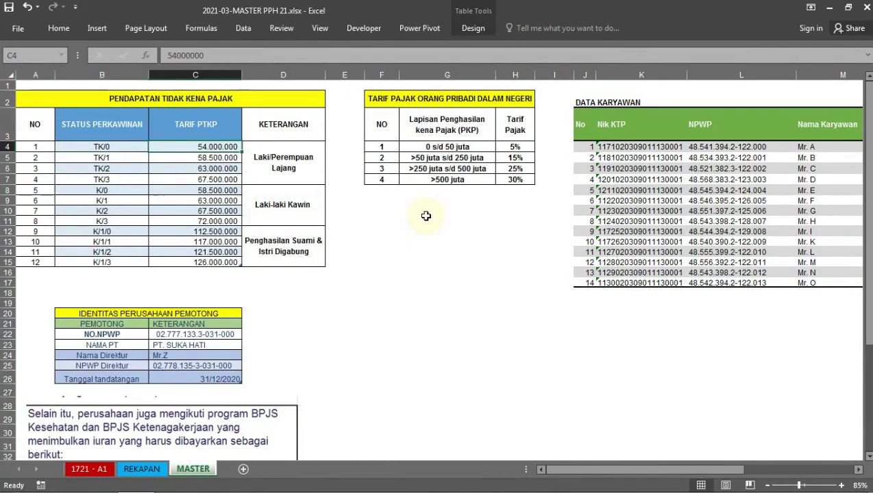
{"action": "key", "text": "Down"}
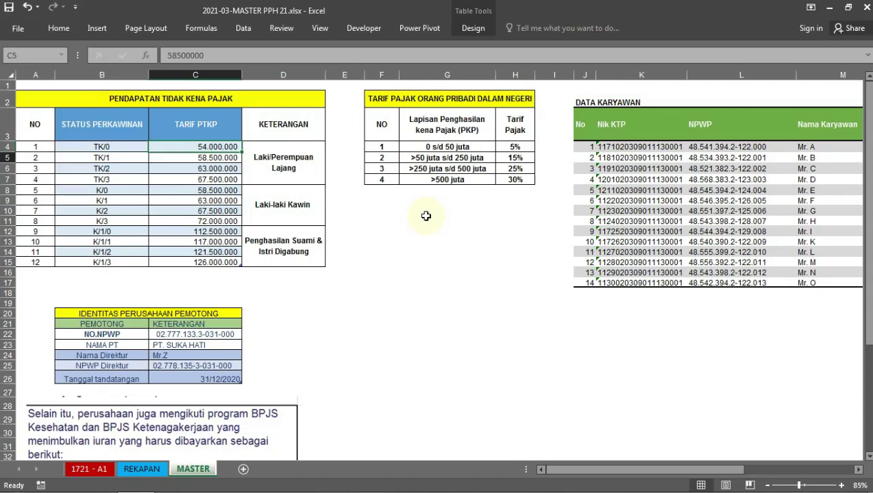
{"action": "key", "text": "Right"}
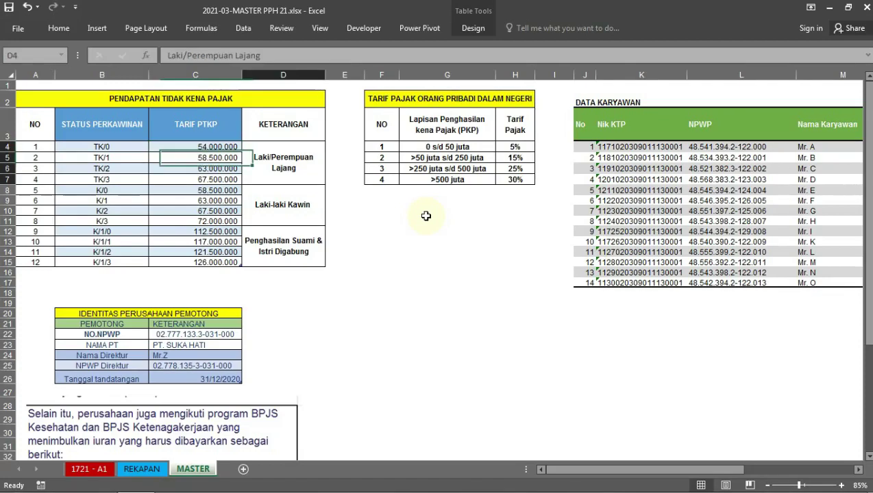
{"action": "key", "text": "Left"}
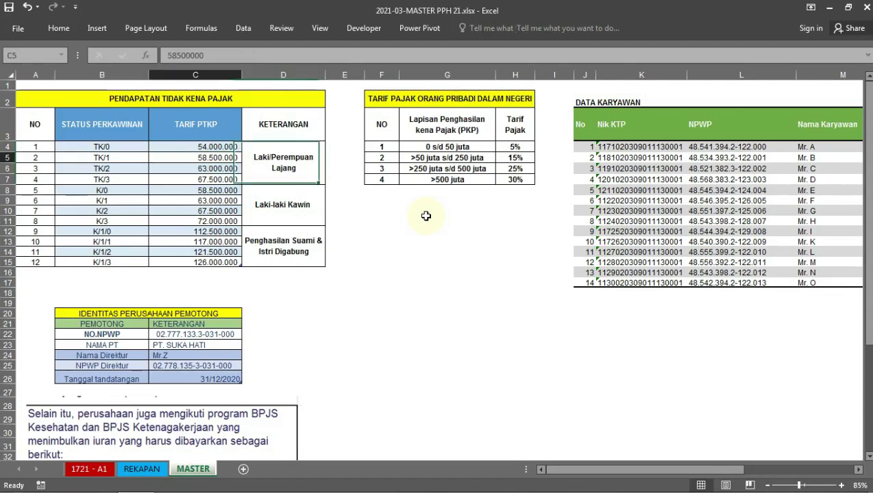
{"action": "key", "text": "Left"}
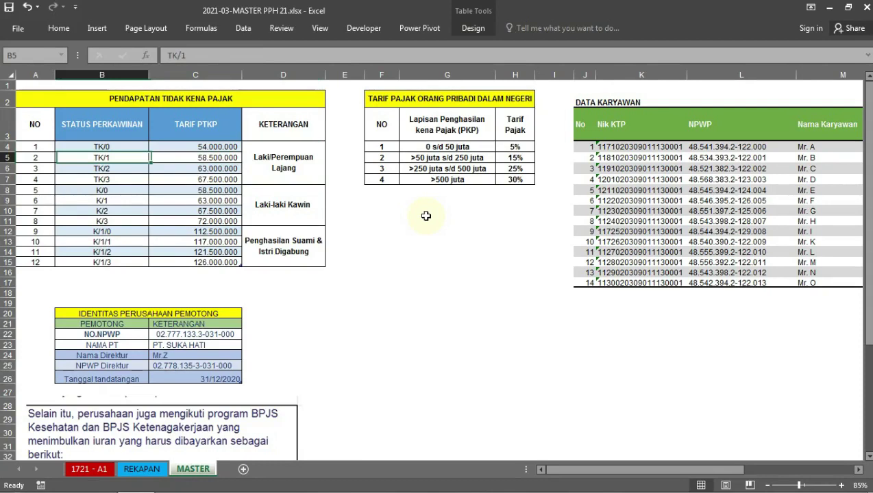
{"action": "key", "text": "Right"}
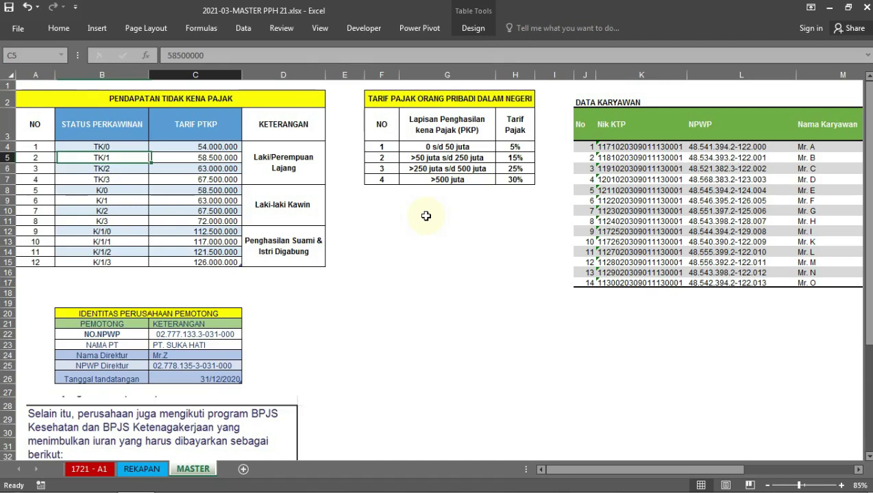
{"action": "key", "text": "Down"}
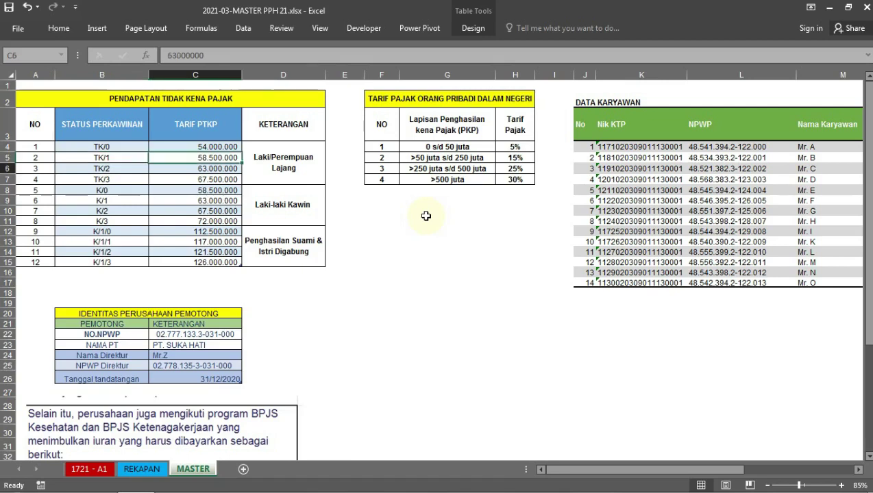
{"action": "key", "text": "Left"}
{"action": "key", "text": "Right"}
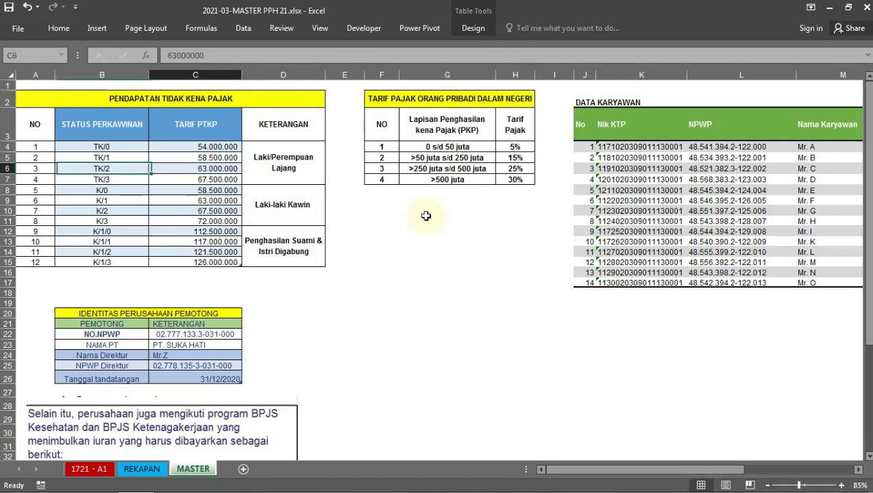
- Check the K-status PTKP amounts up to K/1/3, briefly copying the K/0 amount in C8
{"action": "key", "text": "Left"}
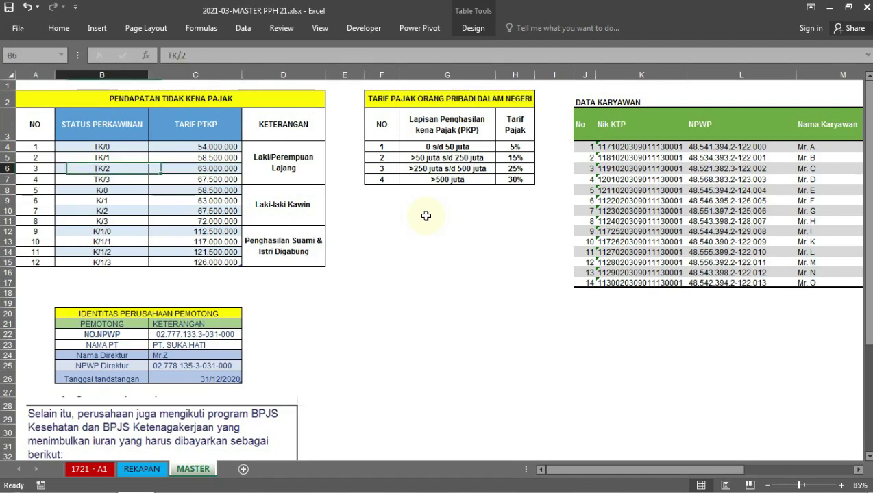
{"action": "key", "text": "Left"}
{"action": "key", "text": "Right"}
{"action": "key", "text": "Down"}
{"action": "key", "text": "Down"}
{"action": "key", "text": "Down"}
{"action": "key", "text": "Down"}
{"action": "key", "text": "Down"}
{"action": "key", "text": "Down"}
{"action": "key", "text": "Down"}
{"action": "key", "text": "Down"}
{"action": "key", "text": "Down"}
{"action": "key", "text": "Right"}
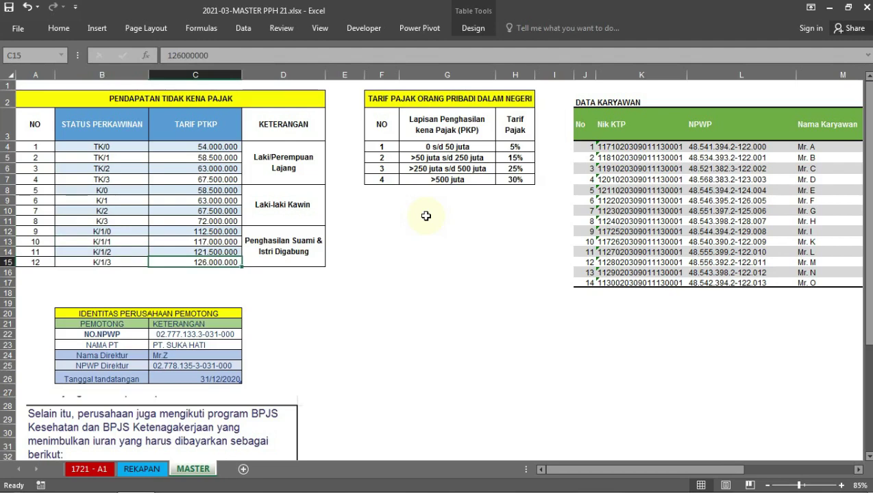
{"action": "key", "text": "Up"}
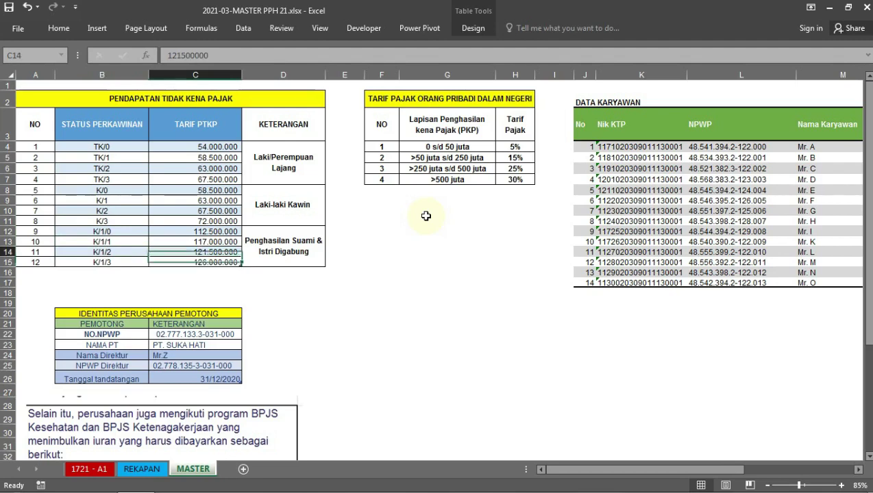
{"action": "key", "text": "Up"}
{"action": "key", "text": "Up"}
{"action": "key", "text": "Up"}
{"action": "key", "text": "Up"}
{"action": "key", "text": "Up"}
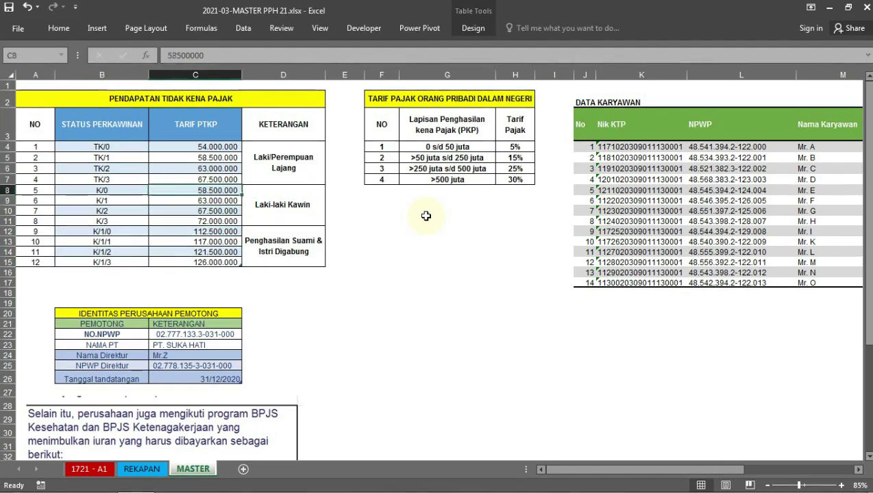
{"action": "key", "text": "Up"}
{"action": "key", "text": "Up"}
{"action": "key", "text": "Up"}
{"action": "key", "text": "Left"}
{"action": "key", "text": "Left"}
{"action": "key", "text": "Right"}
{"action": "key", "text": "Down"}
{"action": "key", "text": "Down"}
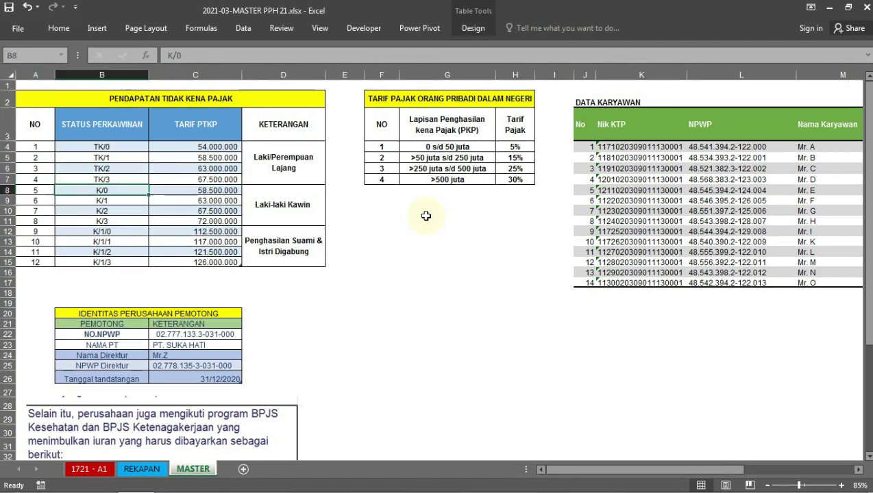
{"action": "key", "text": "Right"}
{"action": "key", "text": "Down"}
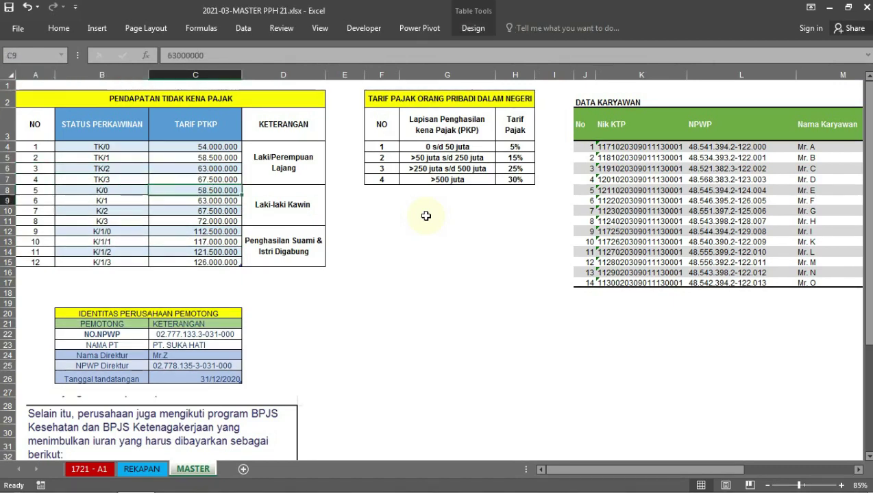
{"action": "key", "text": "Up"}
{"action": "key", "text": "ctrl+c"}
{"action": "key", "text": "Down"}
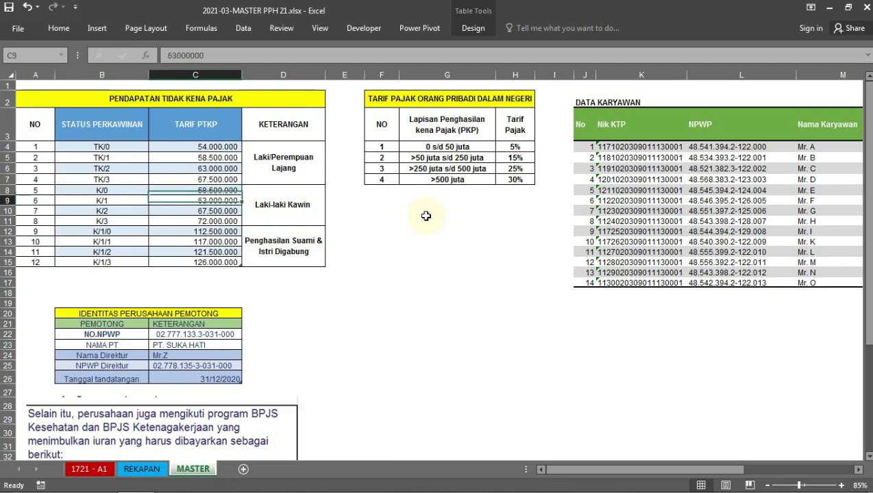
{"action": "key", "text": "Escape"}
{"action": "key", "text": "Left"}
- Review the K/2 and K/3 amounts, then the company identity rows through Tanggal tandatangan
{"action": "key", "text": "Down"}
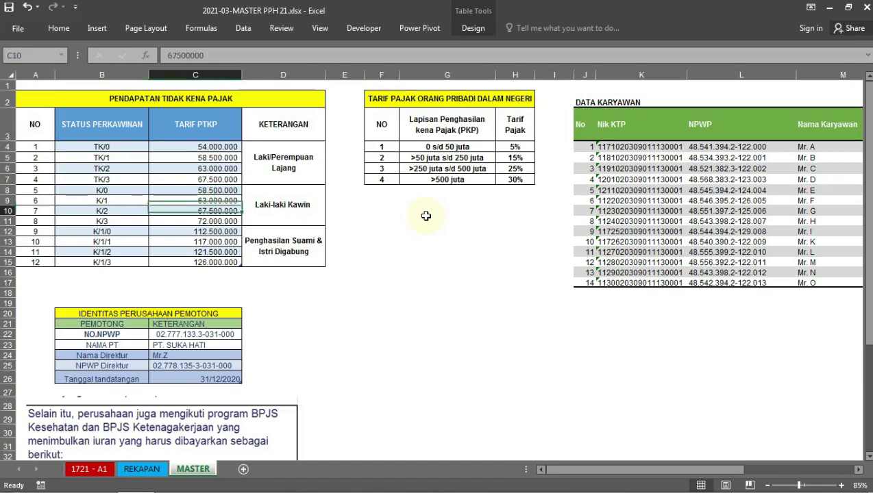
{"action": "key", "text": "Left"}
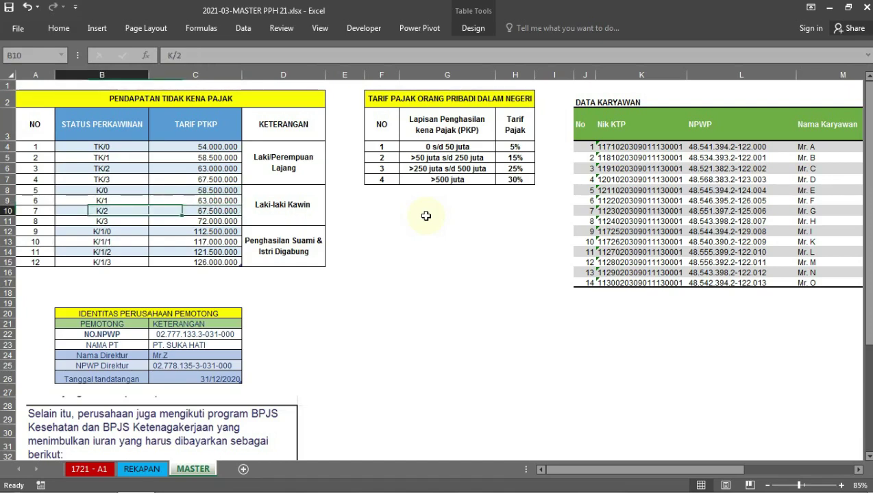
{"action": "key", "text": "Right"}
{"action": "key", "text": "Down"}
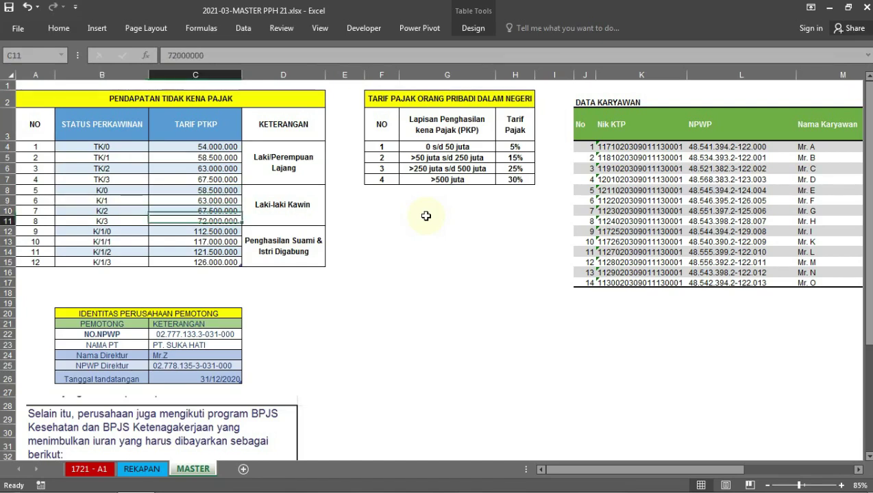
{"action": "key", "text": "Down"}
{"action": "key", "text": "Down"}
{"action": "key", "text": "Down"}
{"action": "key", "text": "Down"}
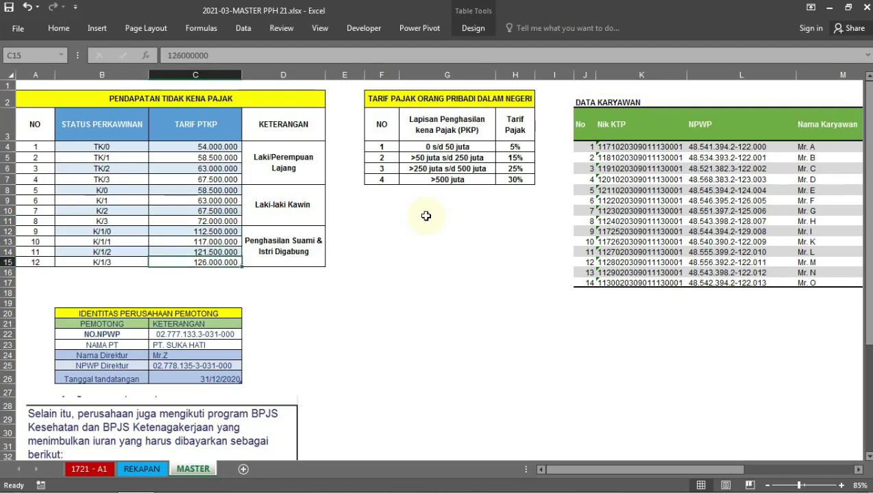
{"action": "key", "text": "Down"}
{"action": "key", "text": "Down"}
{"action": "key", "text": "Down"}
{"action": "key", "text": "Down"}
{"action": "key", "text": "Down"}
{"action": "key", "text": "Down"}
{"action": "key", "text": "Down"}
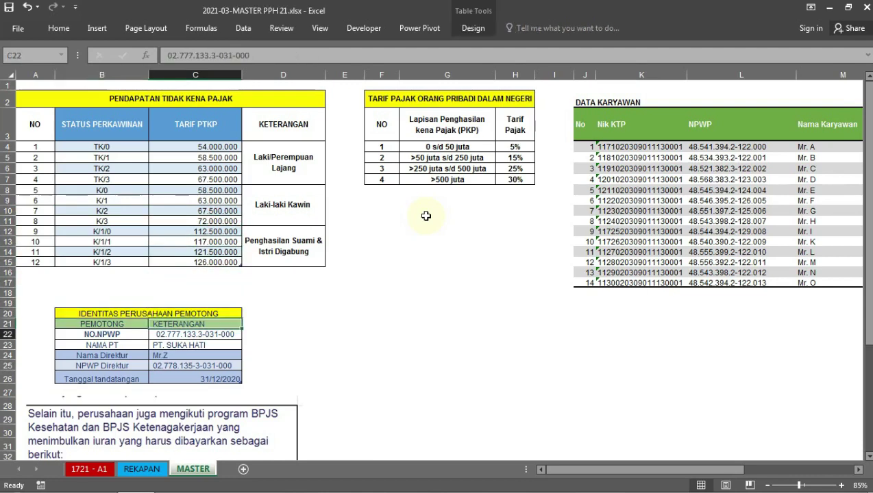
{"action": "key", "text": "Down"}
{"action": "key", "text": "Up"}
{"action": "key", "text": "Up"}
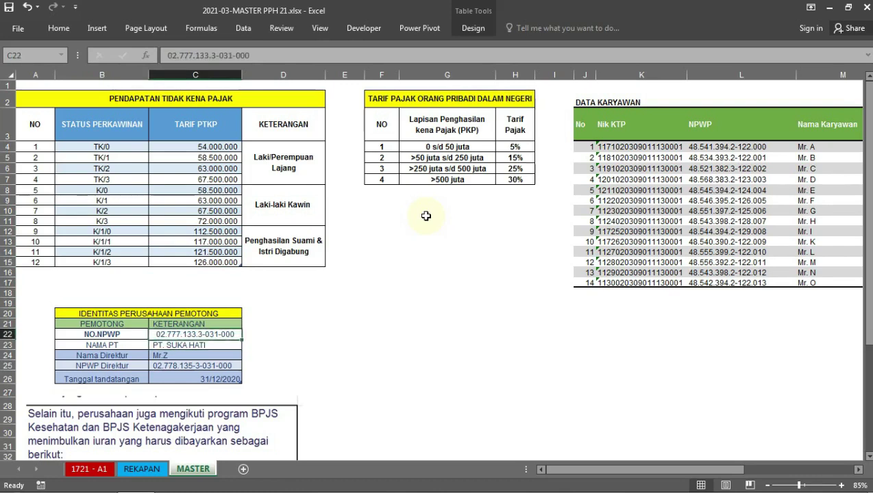
{"action": "key", "text": "Left"}
{"action": "key", "text": "Up"}
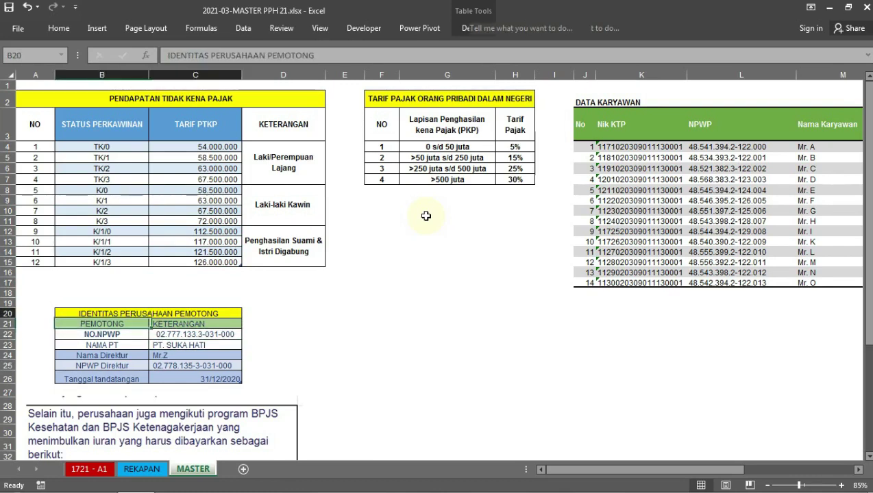
{"action": "key", "text": "Down"}
{"action": "key", "text": "Down"}
{"action": "key", "text": "Down"}
{"action": "key", "text": "Down"}
{"action": "key", "text": "Down"}
{"action": "key", "text": "Down"}
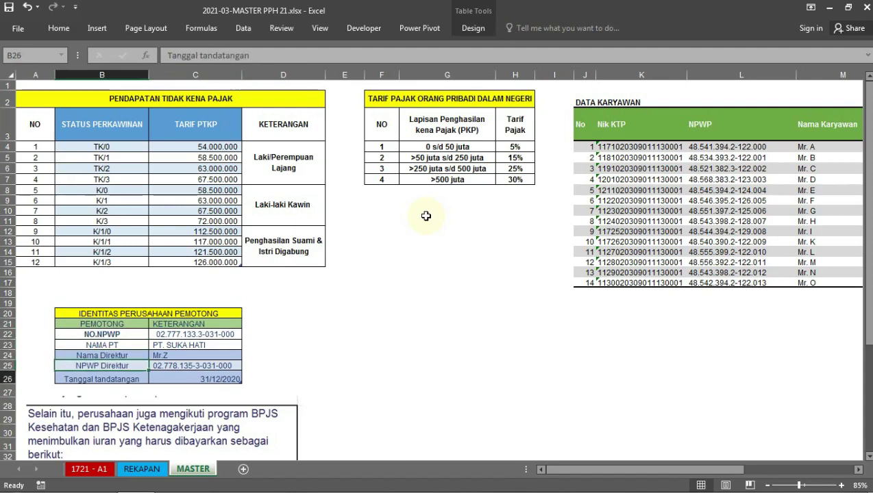
{"action": "key", "text": "Down"}
{"action": "key", "text": "Down"}
{"action": "key", "text": "Down"}
{"action": "key", "text": "Down"}
{"action": "key", "text": "Down"}
{"action": "key", "text": "Down"}
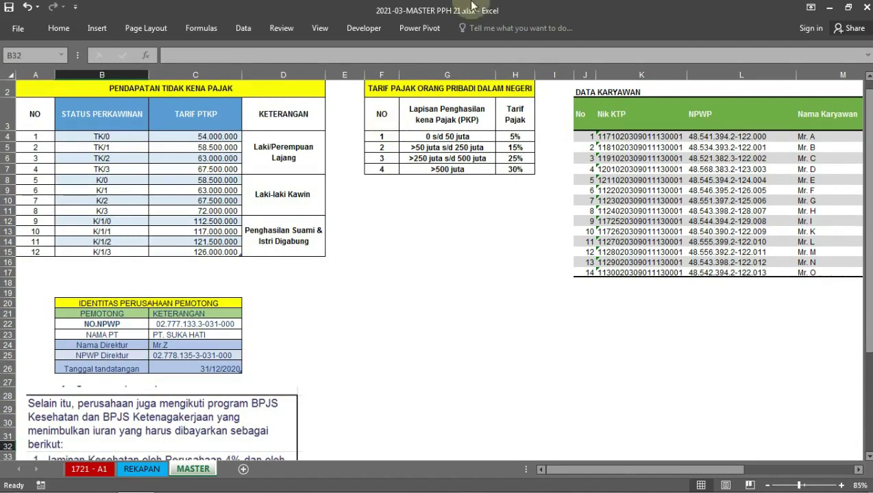
- Step through the REKAPAN headers NO, No.Urut, NIK KTP and Jabatan and the first ALAMAT formula
{"action": "left_click", "coordinate": [139, 470]}
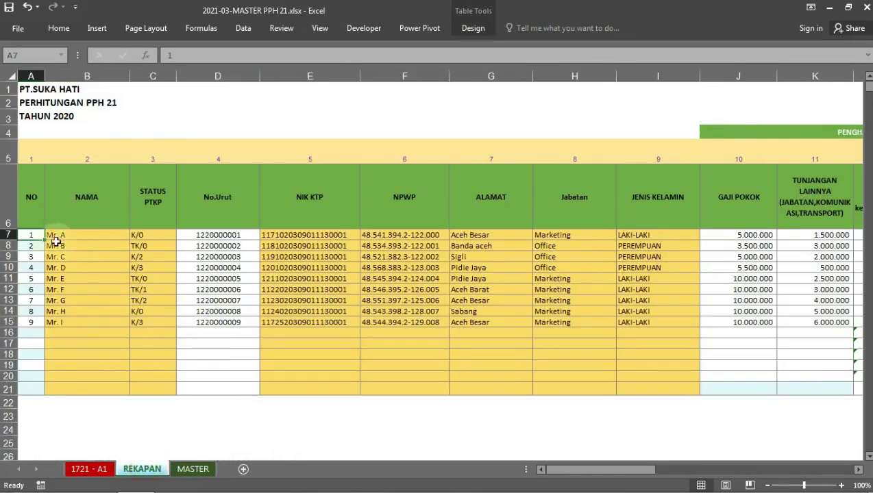
{"action": "key", "text": "Up"}
{"action": "key", "text": "Right"}
{"action": "key", "text": "Right"}
{"action": "key", "text": "Right"}
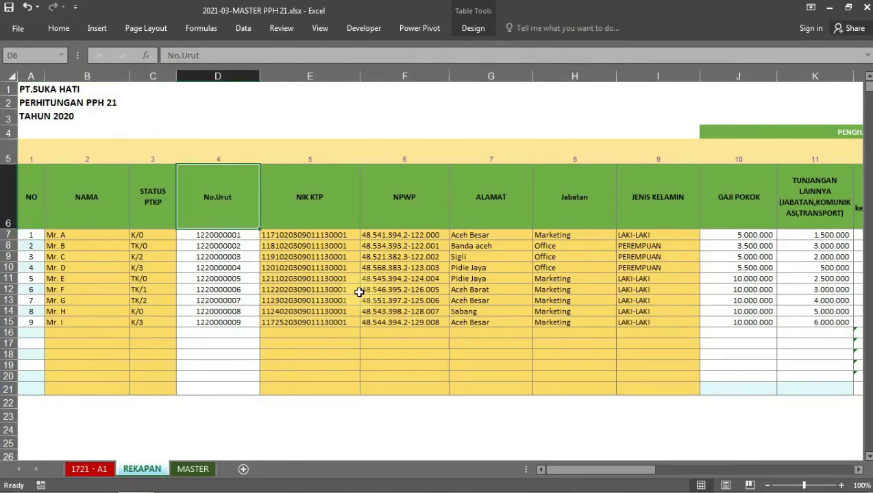
{"action": "key", "text": "Right"}
{"action": "key", "text": "Down"}
{"action": "key", "text": "Up"}
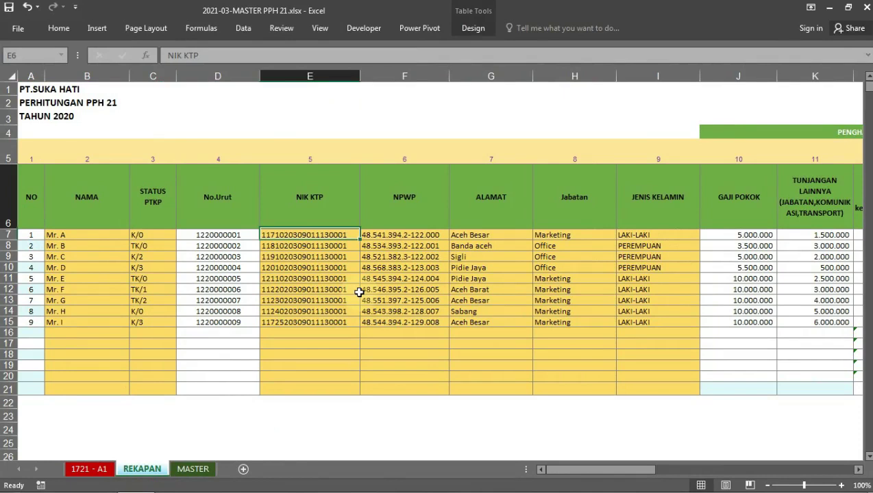
{"action": "key", "text": "Right"}
{"action": "key", "text": "Right"}
{"action": "key", "text": "Right"}
{"action": "key", "text": "Right"}
{"action": "key", "text": "Down"}
{"action": "key", "text": "Left"}
{"action": "key", "text": "Left"}
{"action": "key", "text": "Left"}
{"action": "key", "text": "Left"}
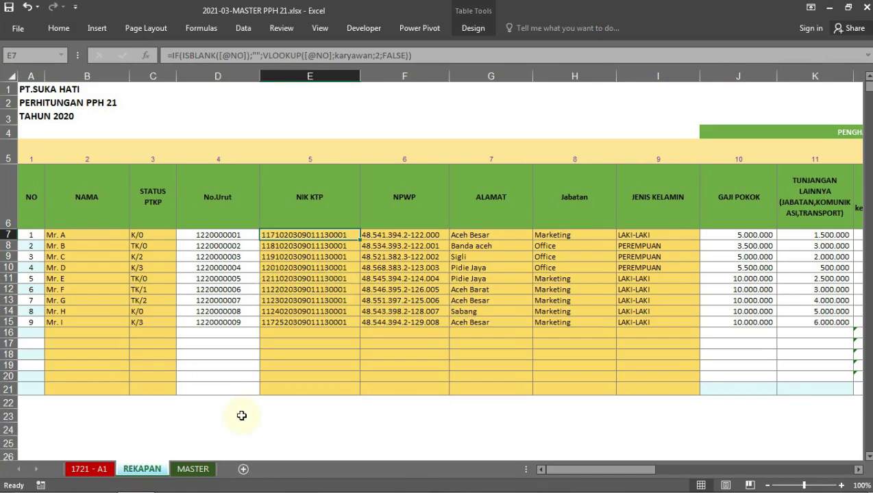
- Compare against the MASTER employee data, then return to REKAPAN's No.Urut and NIK KTP headers
{"action": "left_click", "coordinate": [193, 469]}
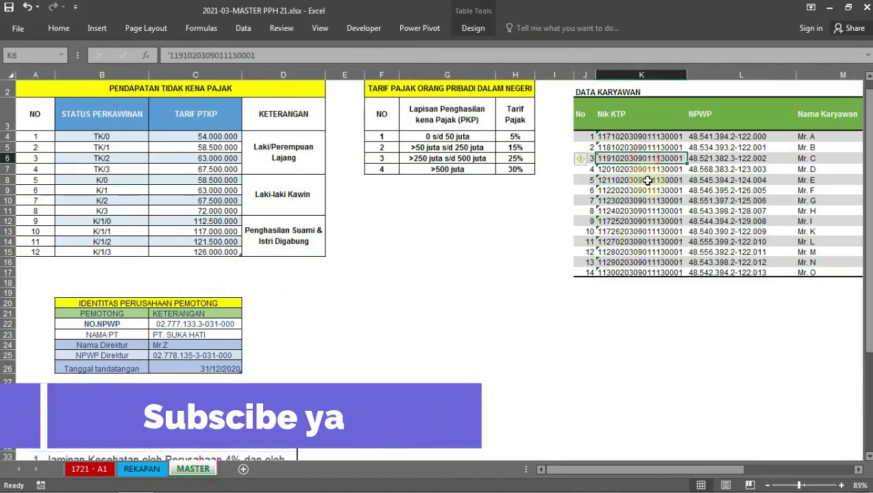
{"action": "left_click", "coordinate": [142, 468]}
{"action": "left_click", "coordinate": [218, 235]}
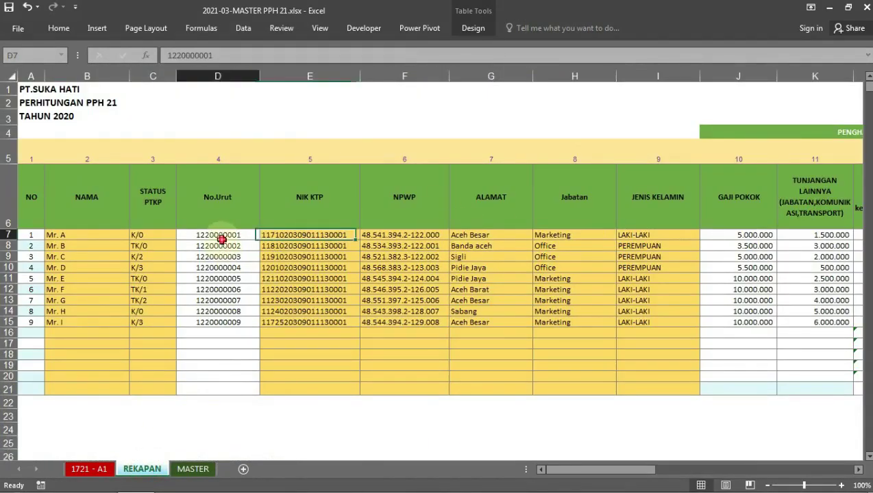
{"action": "key", "text": "Up"}
{"action": "key", "text": "Right"}
{"action": "key", "text": "Right"}
{"action": "key", "text": "Right"}
{"action": "key", "text": "Right"}
{"action": "key", "text": "Right"}
{"action": "key", "text": "Right"}
{"action": "key", "text": "Right"}
{"action": "key", "text": "Right"}
{"action": "key", "text": "Right"}
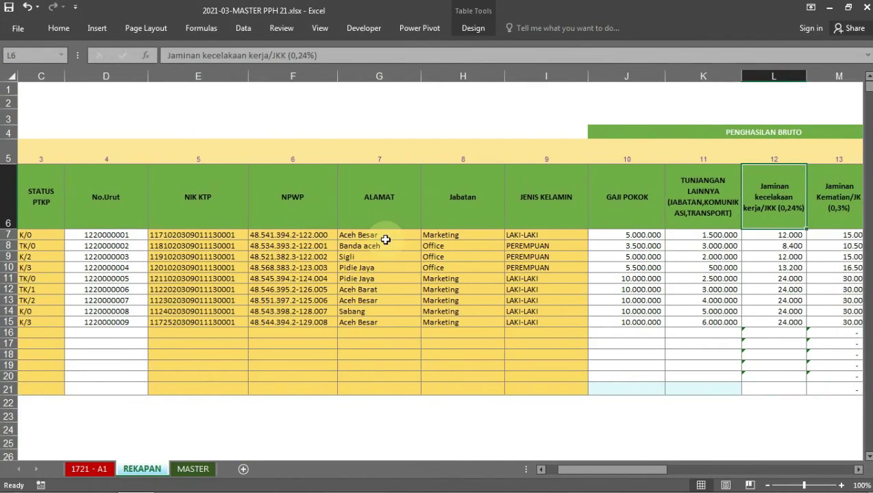
{"action": "key", "text": "Left"}
{"action": "key", "text": "Up"}
{"action": "scroll", "coordinate": [385, 239], "scroll_direction": "right", "scroll_amount": 1}
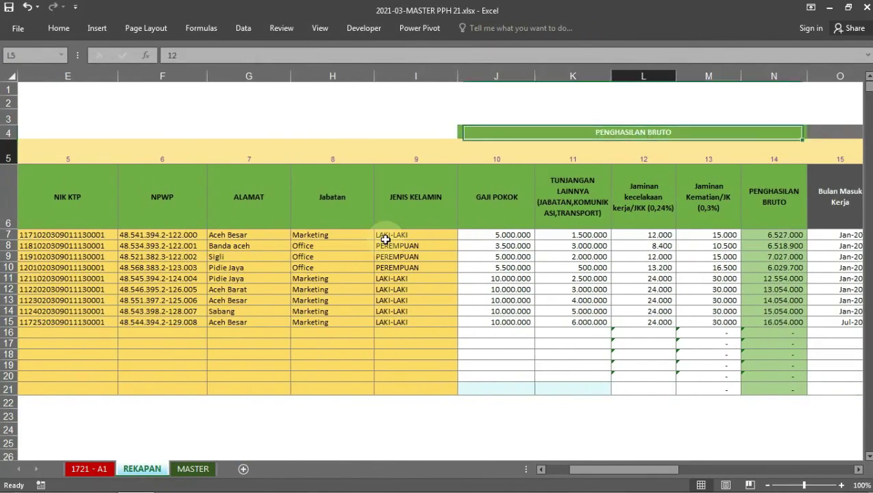
{"action": "key", "text": "Down"}
{"action": "key", "text": "Down"}
{"action": "key", "text": "Left"}
{"action": "key", "text": "Left"}
{"action": "key", "text": "Left"}
{"action": "key", "text": "Up"}
{"action": "key", "text": "Right"}
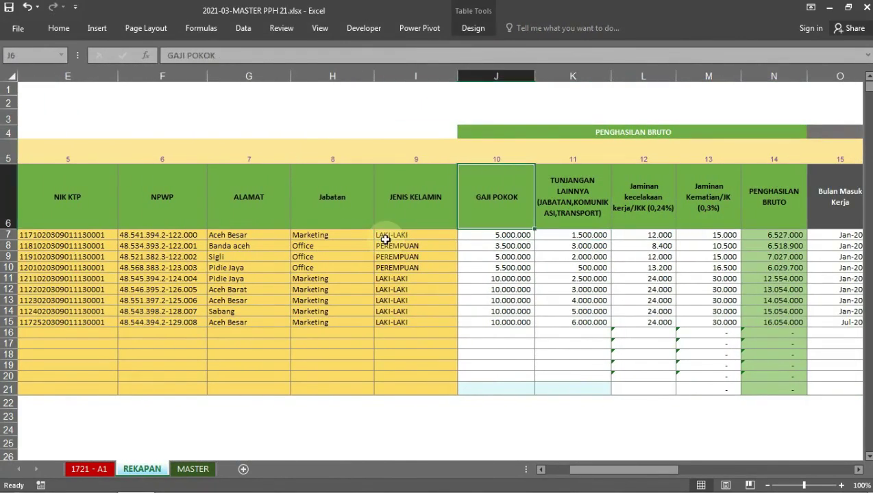
{"action": "key", "text": "Right"}
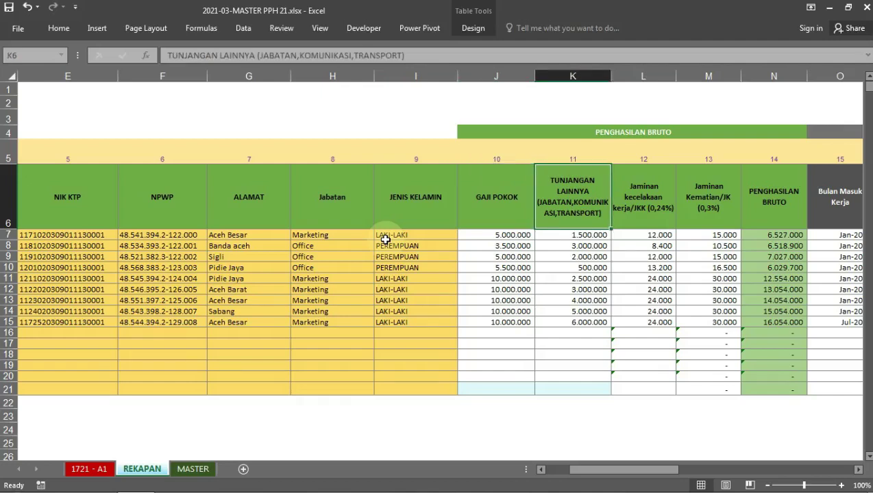
{"action": "key", "text": "Right"}
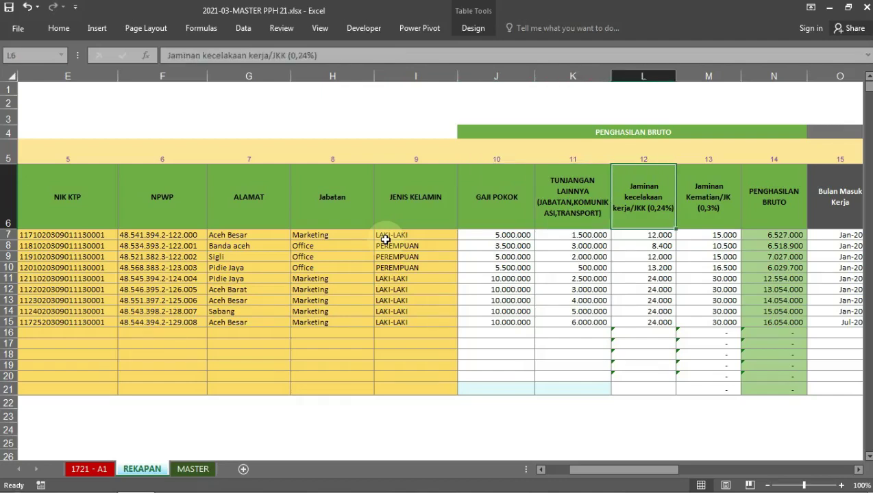
{"action": "key", "text": "Right"}
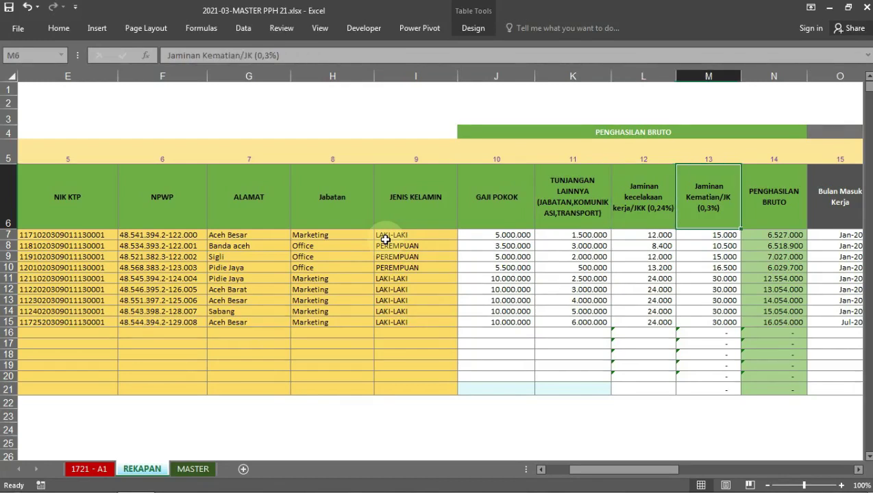
{"action": "key", "text": "Right"}
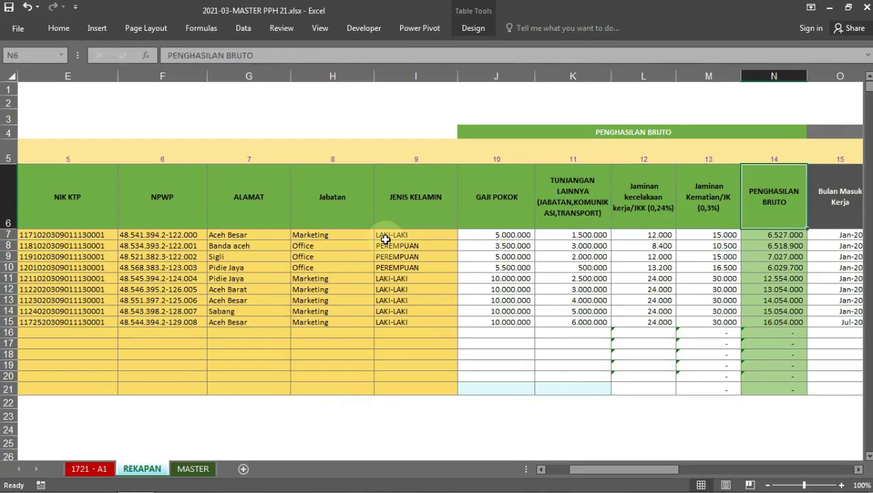
{"action": "key", "text": "Down"}
{"action": "key", "text": "Left"}
{"action": "key", "text": "Left"}
{"action": "key", "text": "Left"}
{"action": "key", "text": "Left"}
{"action": "key", "text": "Left"}
{"action": "key", "text": "Right"}
{"action": "key", "text": "shift+Right"}
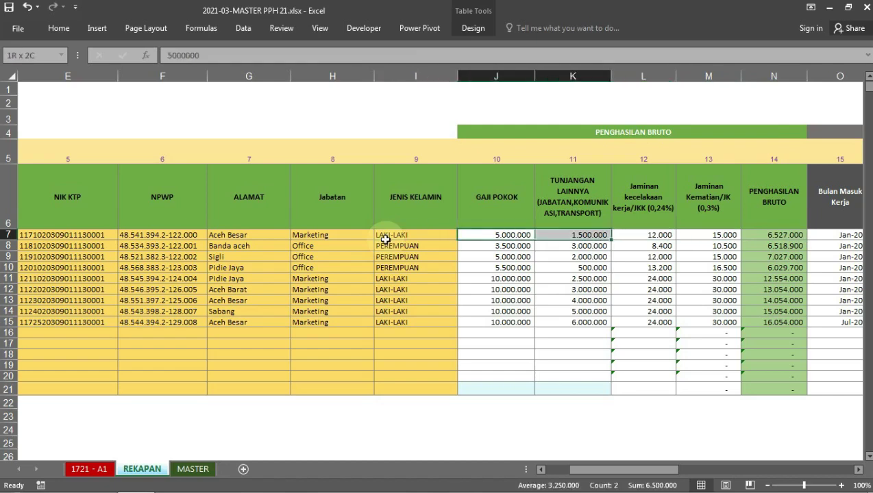
{"action": "key", "text": "shift+Right"}
{"action": "key", "text": "shift+Right"}
{"action": "key", "text": "shift+Right"}
{"action": "key", "text": "Right"}
{"action": "key", "text": "Right"}
{"action": "key", "text": "Right"}
{"action": "key", "text": "Right"}
{"action": "key", "text": "Right"}
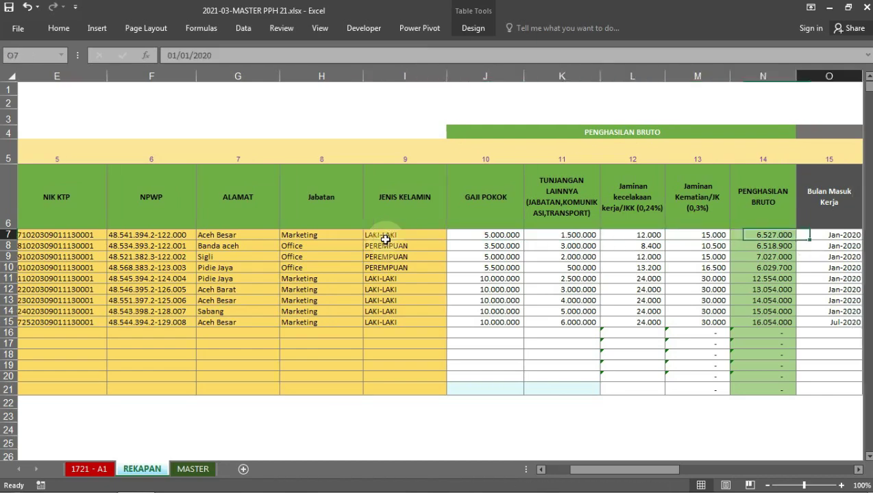
{"action": "key", "text": "Right"}
{"action": "key", "text": "Right"}
{"action": "key", "text": "Left"}
{"action": "key", "text": "Left"}
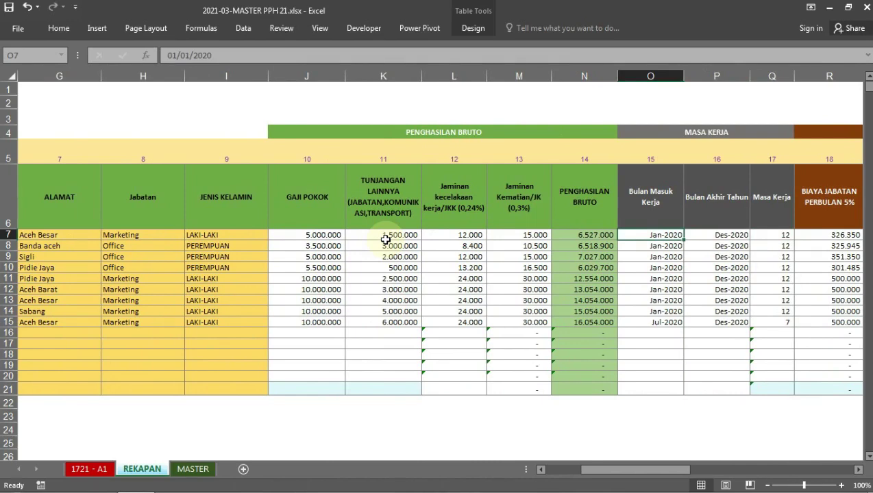
{"action": "key", "text": "Right"}
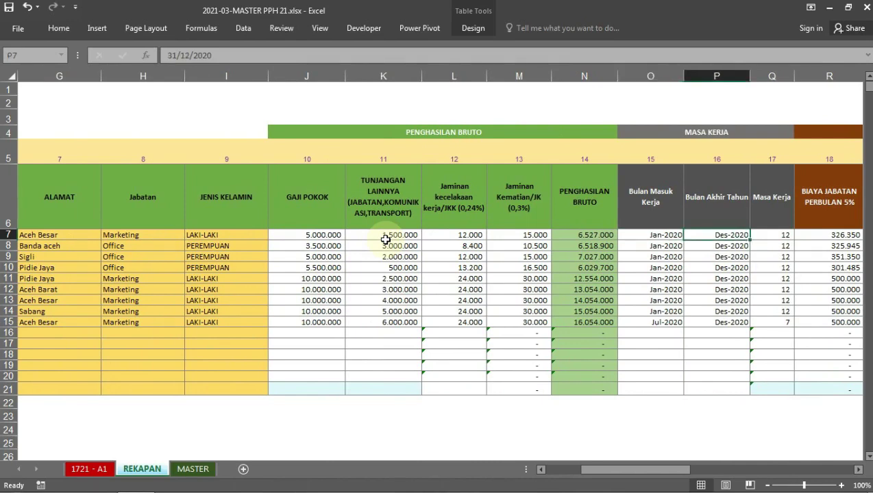
{"action": "key", "text": "Right"}
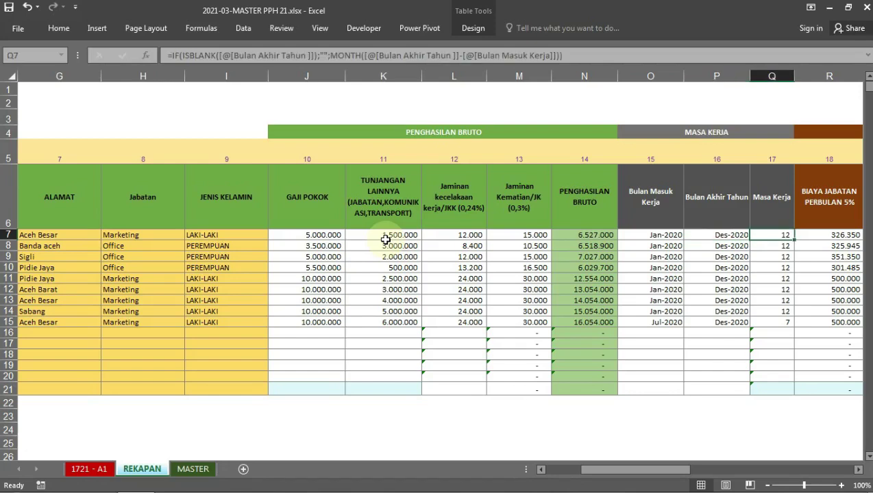
{"action": "key", "text": "Left"}
{"action": "key", "text": "Left"}
{"action": "key", "text": "Left"}
{"action": "key", "text": "Left"}
{"action": "key", "text": "Left"}
{"action": "key", "text": "Left"}
{"action": "key", "text": "Left"}
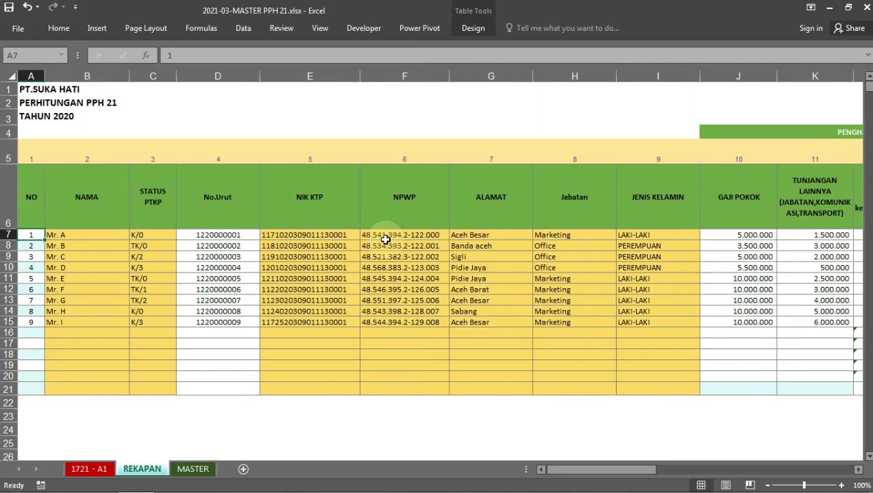
- Enter 10 in A16 so row 16 fills with K/0 status, address and Marketing position
{"action": "key", "text": "Up"}
{"action": "key", "text": "Down"}
{"action": "key", "text": "Down"}
{"action": "key", "text": "Down"}
{"action": "key", "text": "Down"}
{"action": "key", "text": "Down"}
{"action": "key", "text": "Down"}
{"action": "key", "text": "Down"}
{"action": "key", "text": "Down"}
{"action": "type", "text": "10"}
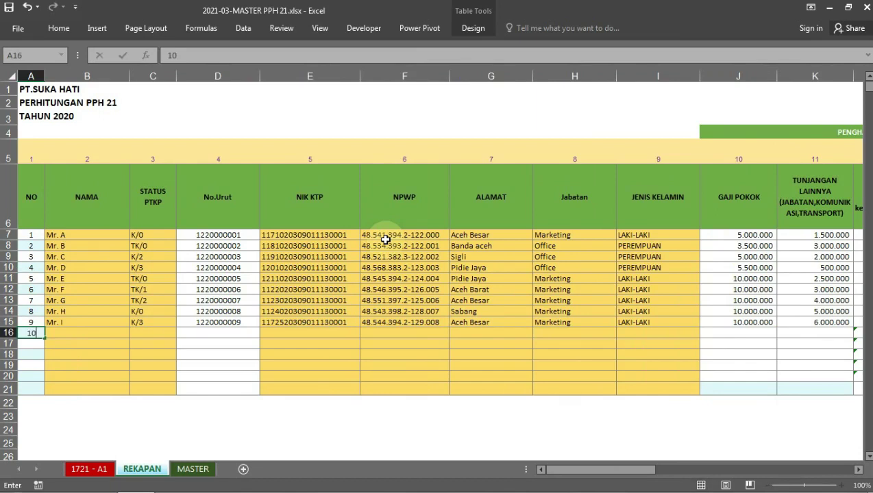
{"action": "key", "text": "Return"}
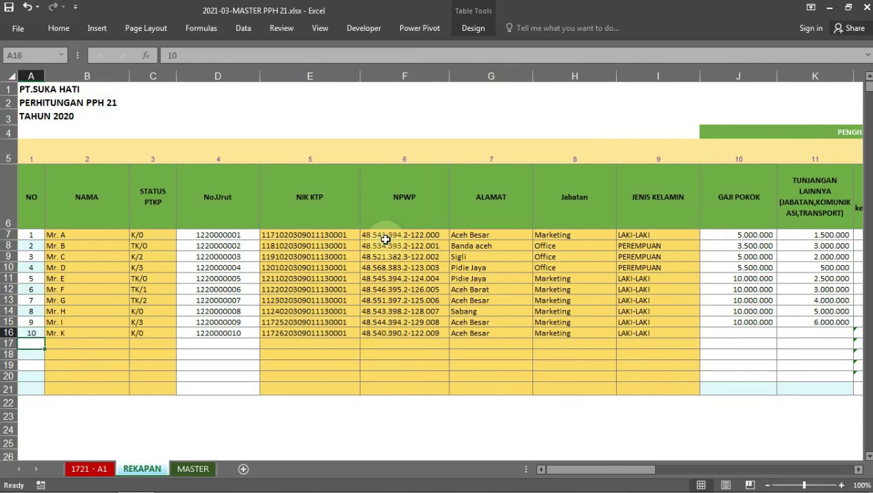
{"action": "key", "text": "Up"}
{"action": "key", "text": "Right"}
{"action": "key", "text": "Right"}
{"action": "key", "text": "Right"}
{"action": "key", "text": "Left"}
{"action": "key", "text": "Left"}
{"action": "key", "text": "Up"}
{"action": "key", "text": "Up"}
{"action": "key", "text": "Up"}
{"action": "key", "text": "Up"}
{"action": "key", "text": "Up"}
{"action": "key", "text": "Up"}
{"action": "key", "text": "Up"}
{"action": "key", "text": "Up"}
{"action": "key", "text": "Up"}
{"action": "key", "text": "Up"}
{"action": "key", "text": "Down"}
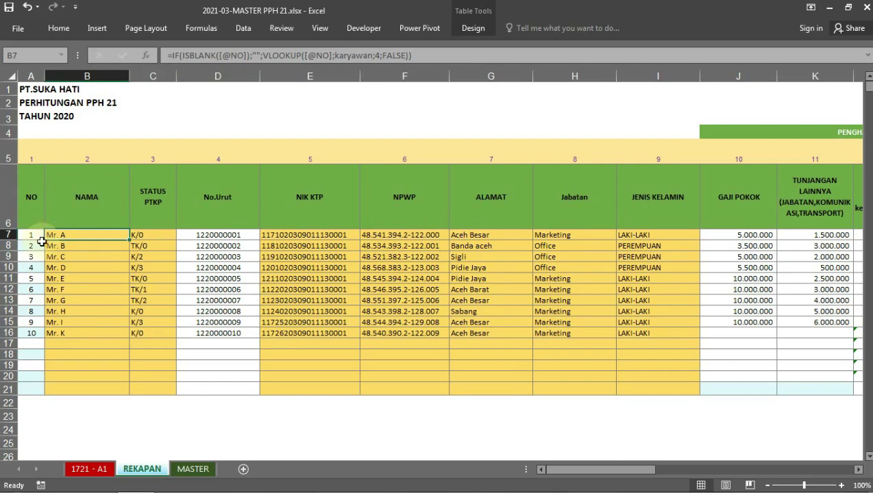
{"action": "left_click", "coordinate": [199, 469]}
{"action": "left_click", "coordinate": [654, 147]}
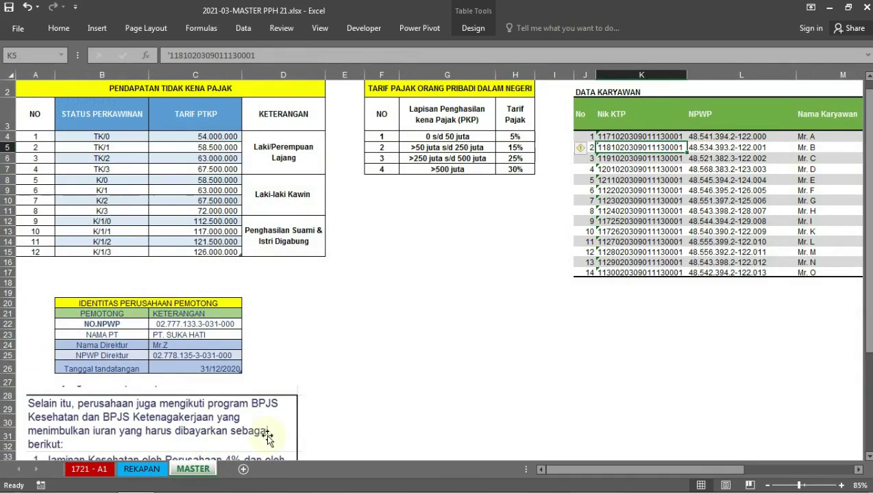
{"action": "left_click", "coordinate": [152, 469]}
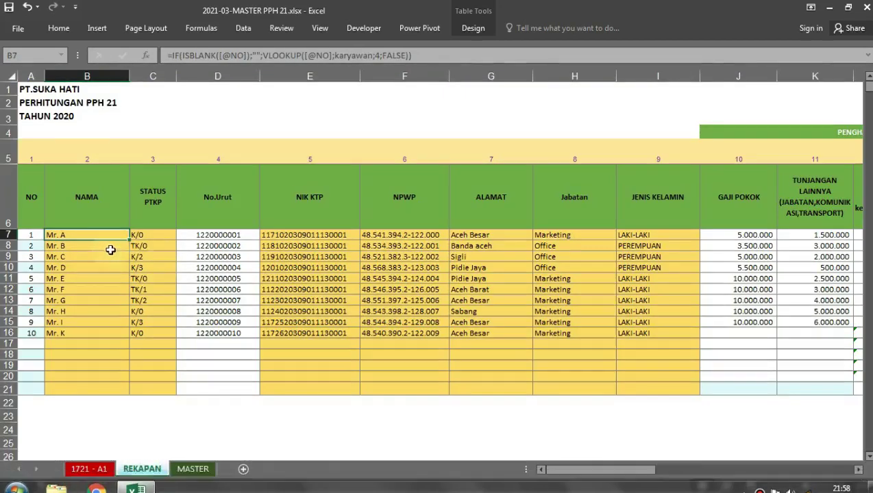
{"action": "left_click", "coordinate": [194, 469]}
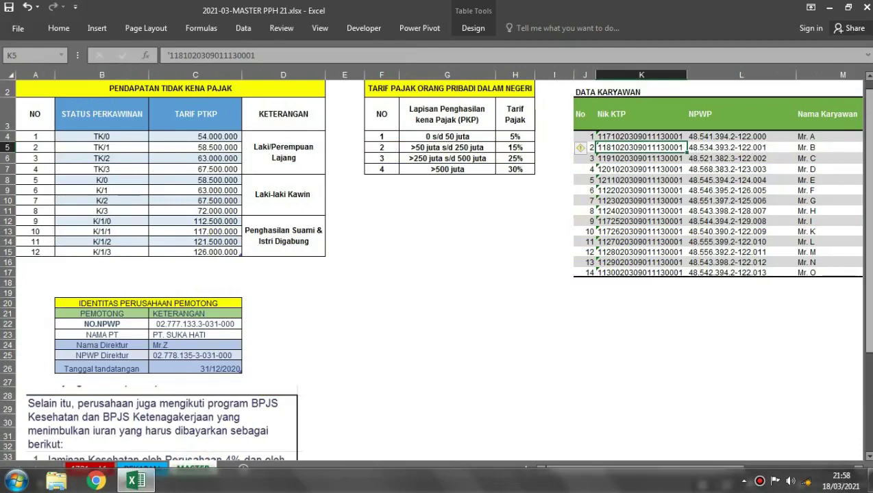
{"action": "left_click", "coordinate": [584, 136]}
{"action": "key", "text": "Right"}
{"action": "key", "text": "Right"}
{"action": "key", "text": "Right"}
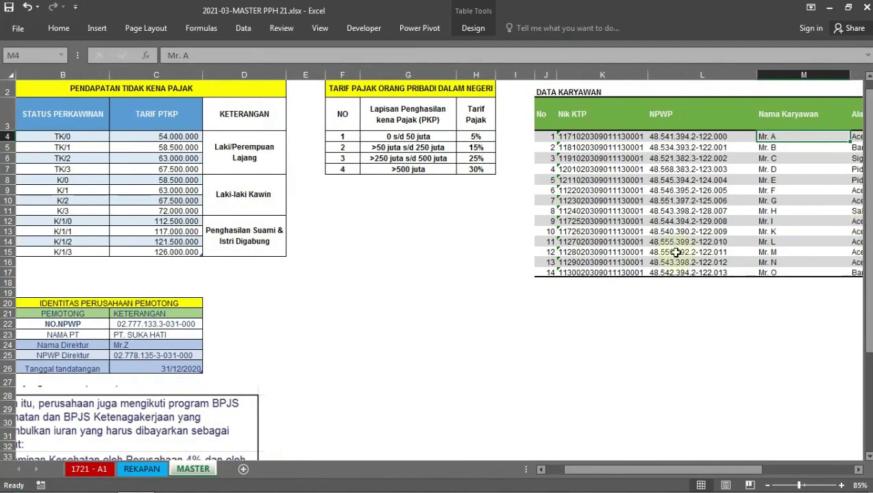
{"action": "left_click", "coordinate": [142, 469]}
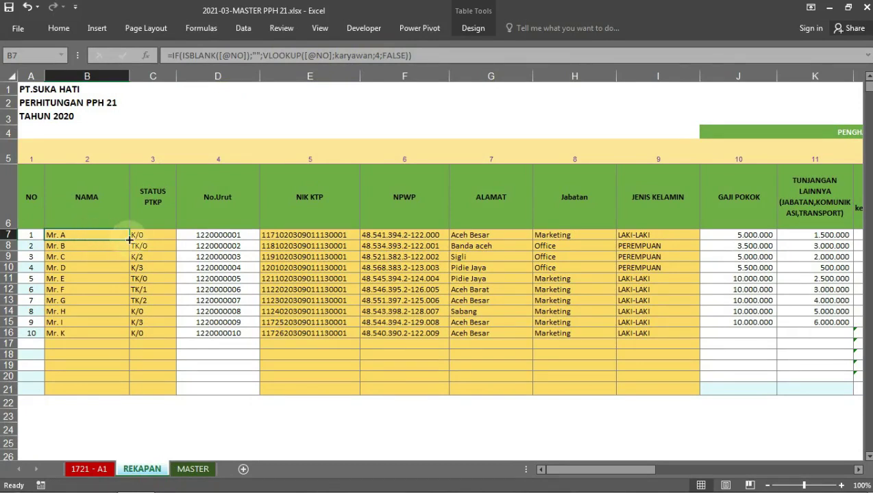
{"action": "left_click", "coordinate": [137, 235]}
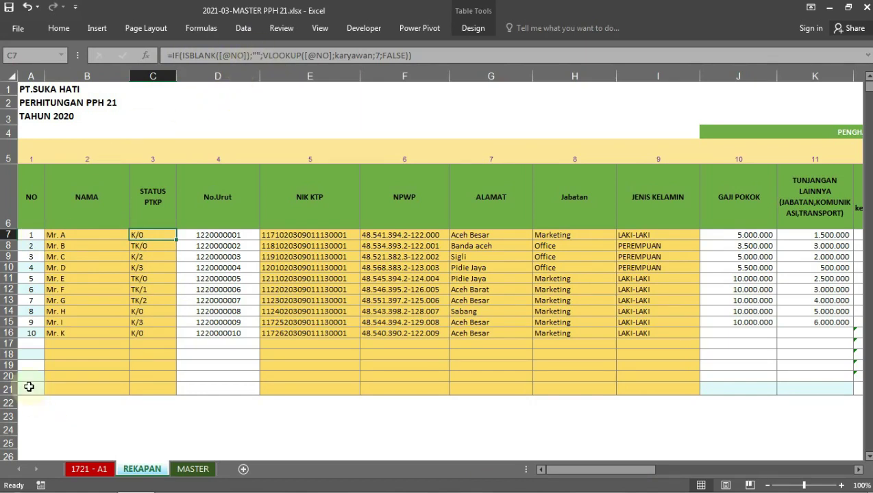
- Clear A16 and re-enter 10 so row 16 refills, then view C7's STATUS PTKP formula
{"action": "left_click", "coordinate": [32, 336]}
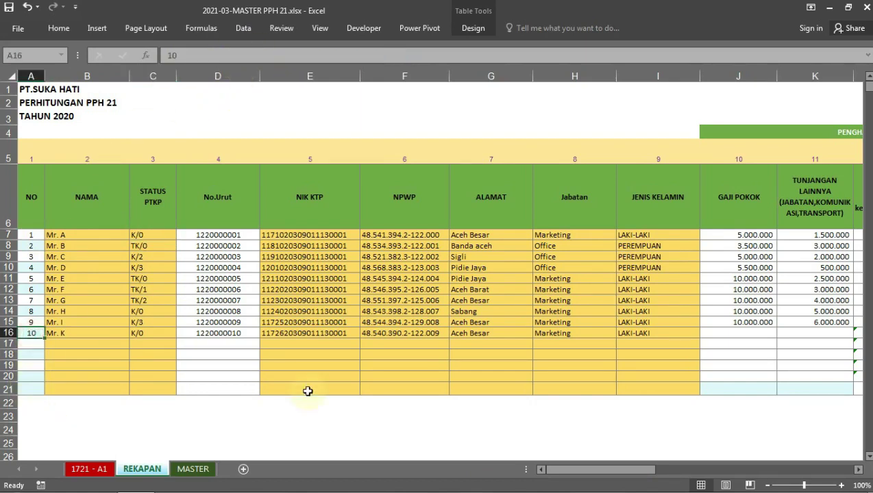
{"action": "key", "text": "Delete"}
{"action": "type", "text": "1"}
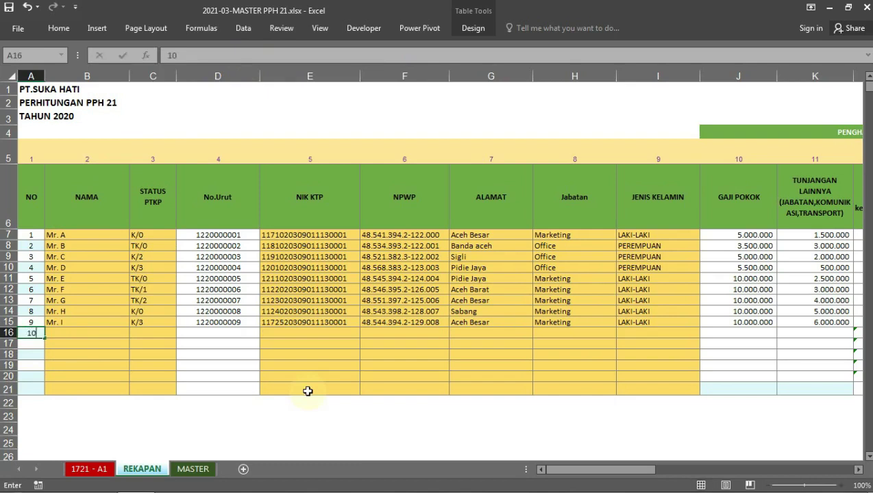
{"action": "key", "text": "Return"}
{"action": "key", "text": "Up"}
{"action": "key", "text": "Up"}
{"action": "key", "text": "Up"}
{"action": "key", "text": "Right"}
{"action": "key", "text": "Right"}
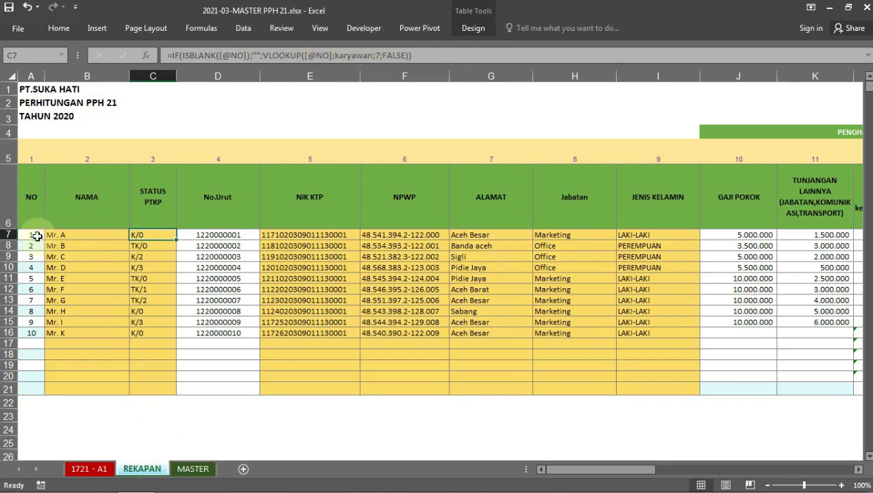
{"action": "left_click", "coordinate": [193, 472]}
{"action": "left_click", "coordinate": [578, 139]}
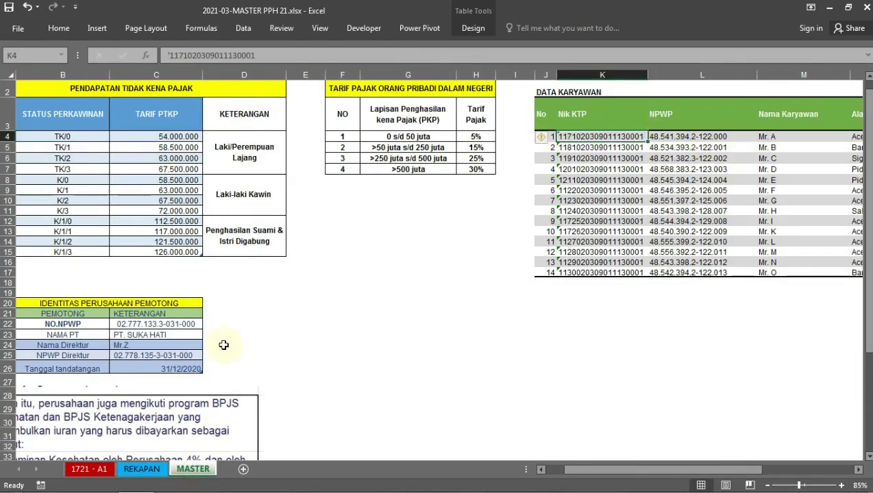
{"action": "left_click", "coordinate": [89, 470]}
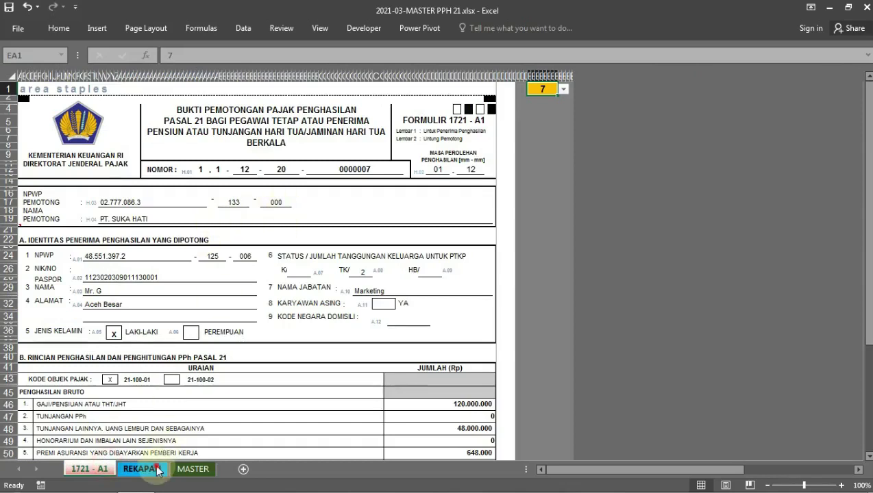
{"action": "left_click", "coordinate": [159, 470]}
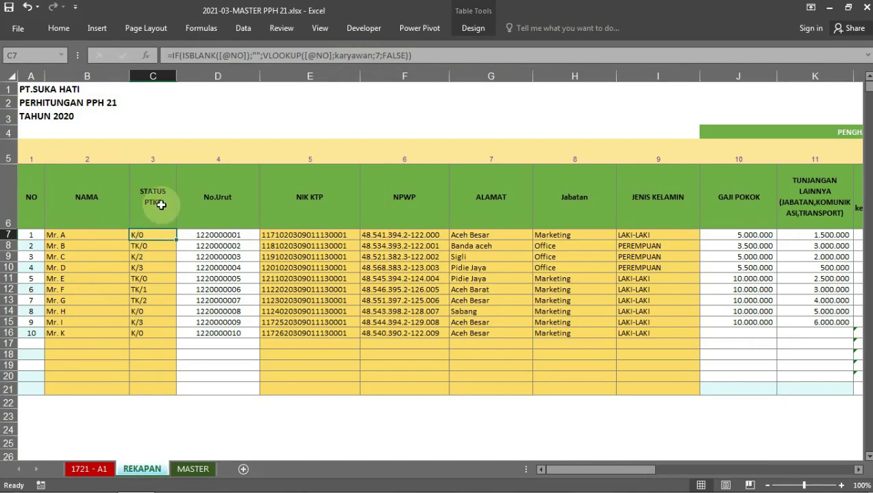
{"action": "left_click", "coordinate": [199, 471]}
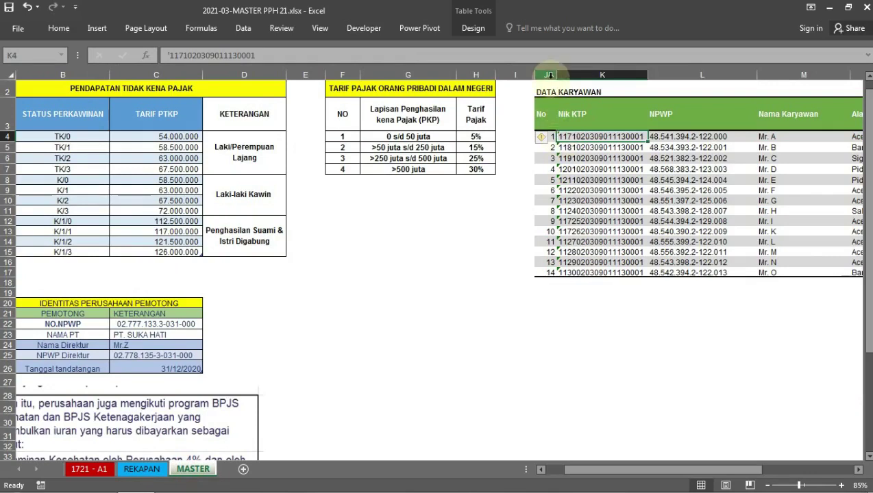
{"action": "left_click", "coordinate": [548, 75]}
{"action": "left_click", "coordinate": [603, 74]}
{"action": "left_click", "coordinate": [673, 73]}
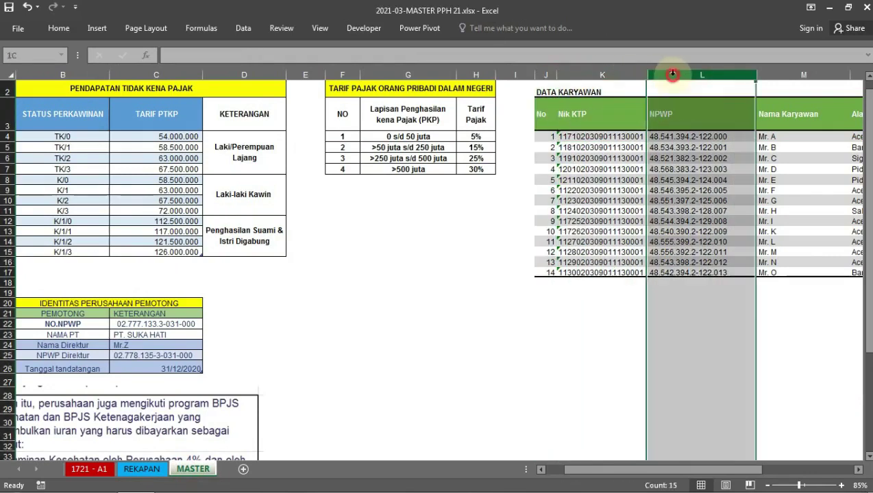
{"action": "left_click", "coordinate": [791, 75]}
{"action": "key", "text": "Right"}
{"action": "key", "text": "Right"}
{"action": "key", "text": "Right"}
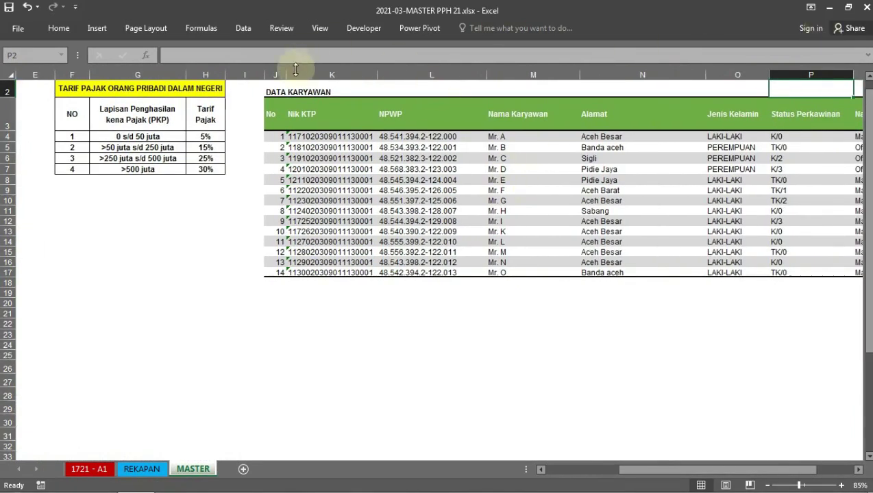
{"action": "left_click", "coordinate": [269, 73]}
{"action": "left_click", "coordinate": [311, 71]}
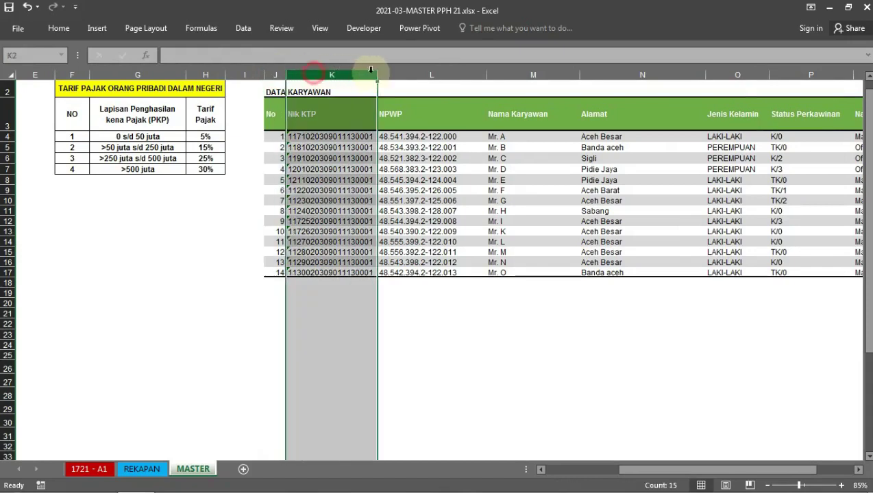
{"action": "left_click", "coordinate": [431, 71]}
{"action": "left_click", "coordinate": [534, 71]}
{"action": "left_click", "coordinate": [625, 72]}
{"action": "left_click", "coordinate": [746, 73]}
{"action": "left_click", "coordinate": [814, 74]}
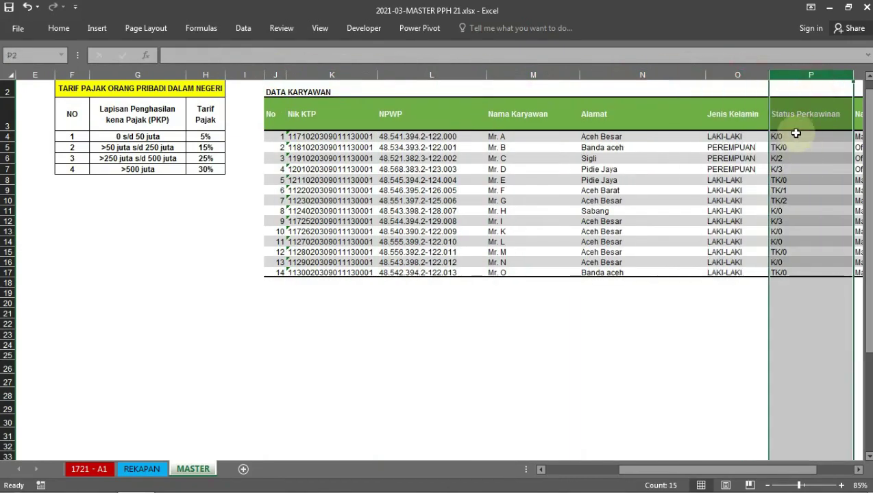
{"action": "left_click", "coordinate": [103, 471]}
{"action": "left_click", "coordinate": [140, 470]}
{"action": "left_click", "coordinate": [167, 233]}
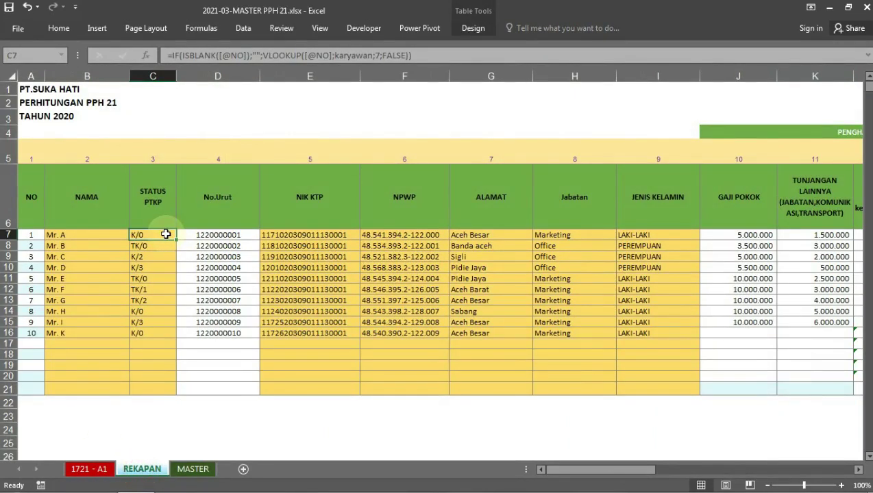
{"action": "left_click", "coordinate": [218, 235]}
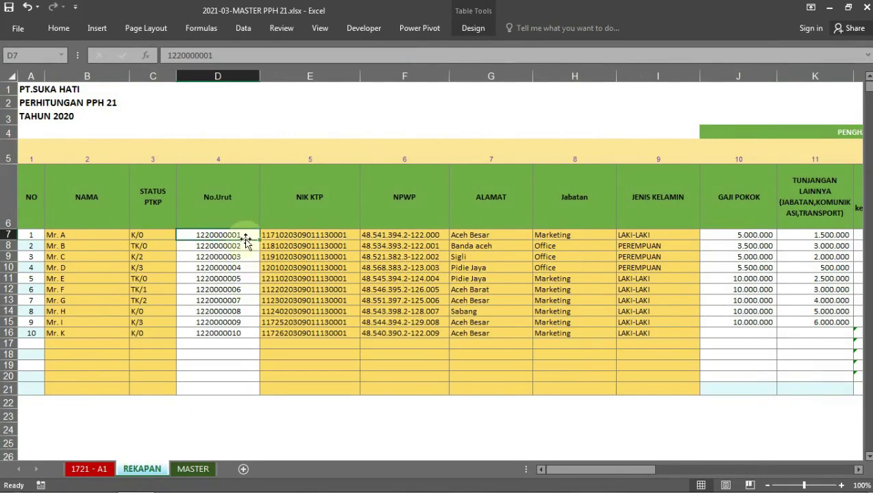
{"action": "left_click", "coordinate": [202, 237]}
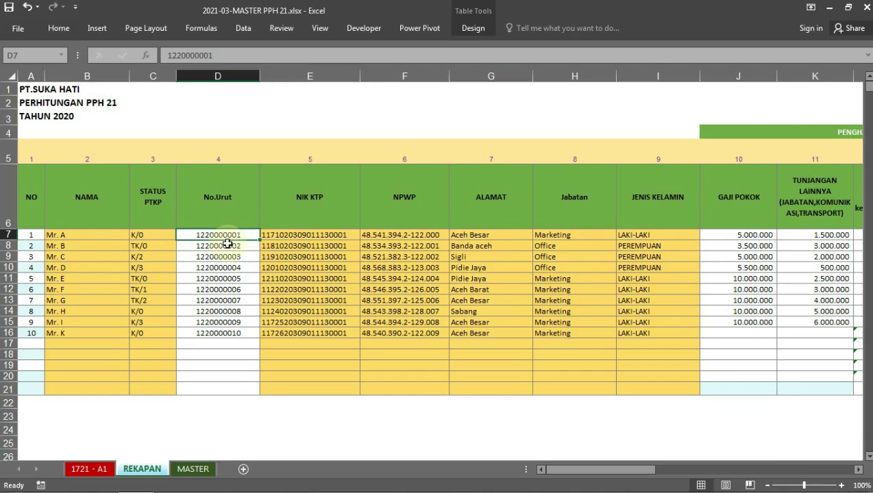
{"action": "left_click", "coordinate": [292, 235]}
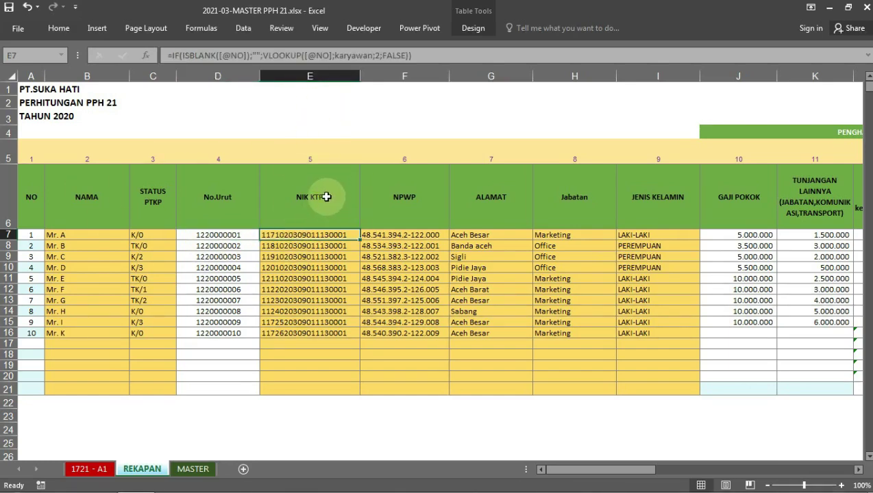
- On MASTER, enter 1 in J2 and 2 in K2, then fill the numbering to 8 in Q2
{"action": "left_click", "coordinate": [195, 469]}
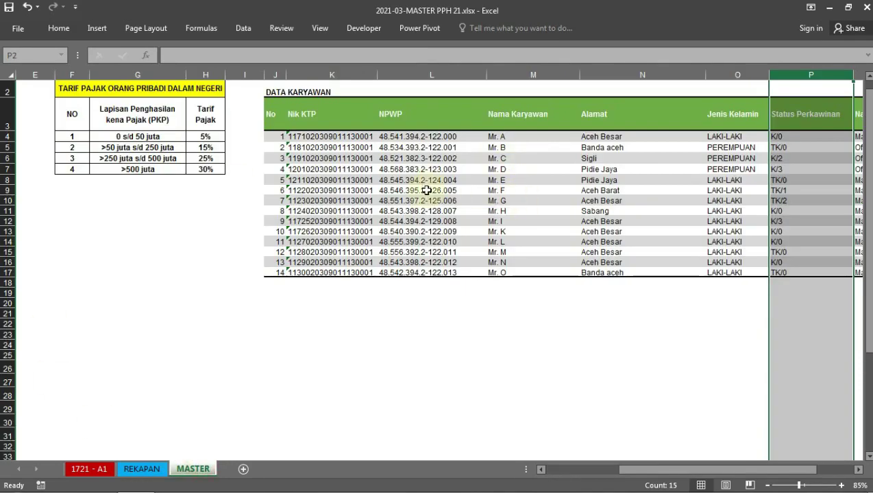
{"action": "left_click", "coordinate": [341, 137]}
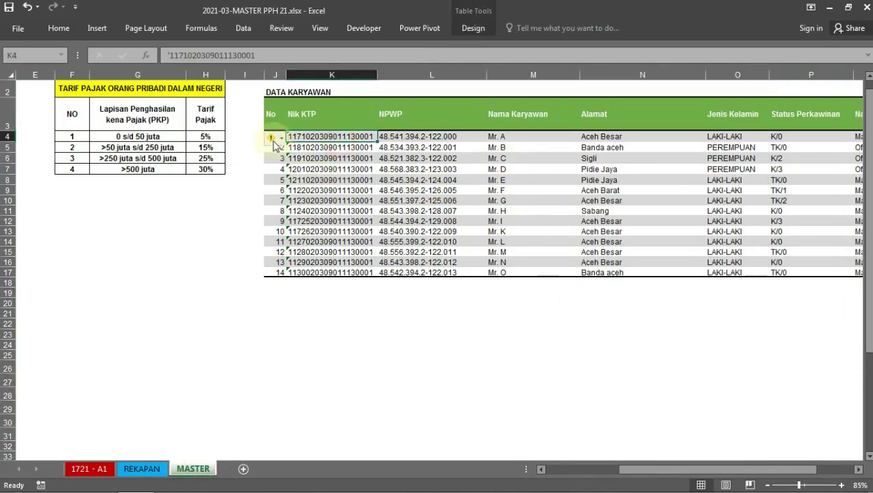
{"action": "left_click", "coordinate": [274, 75]}
{"action": "left_click_drag", "start_coordinate": [298, 77], "coordinate": [322, 76]}
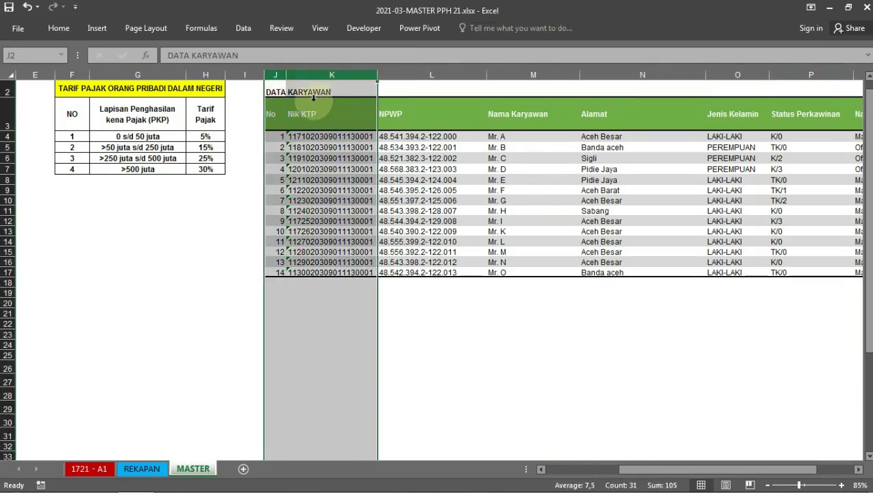
{"action": "left_click", "coordinate": [279, 96]}
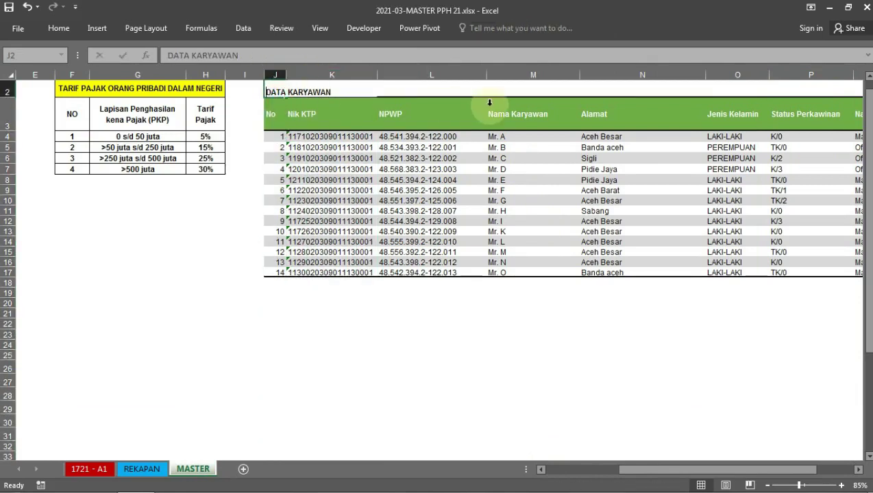
{"action": "type", "text": "1"}
{"action": "key", "text": "Return"}
{"action": "key", "text": "Up"}
{"action": "key", "text": "Right"}
{"action": "type", "text": "2"}
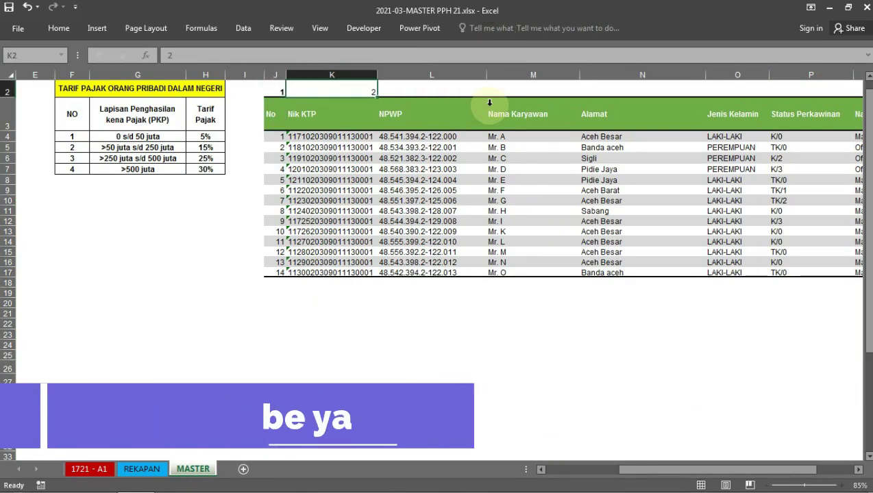
{"action": "key", "text": "Left"}
{"action": "key", "text": "shift+Right"}
{"action": "key", "text": "shift+Right"}
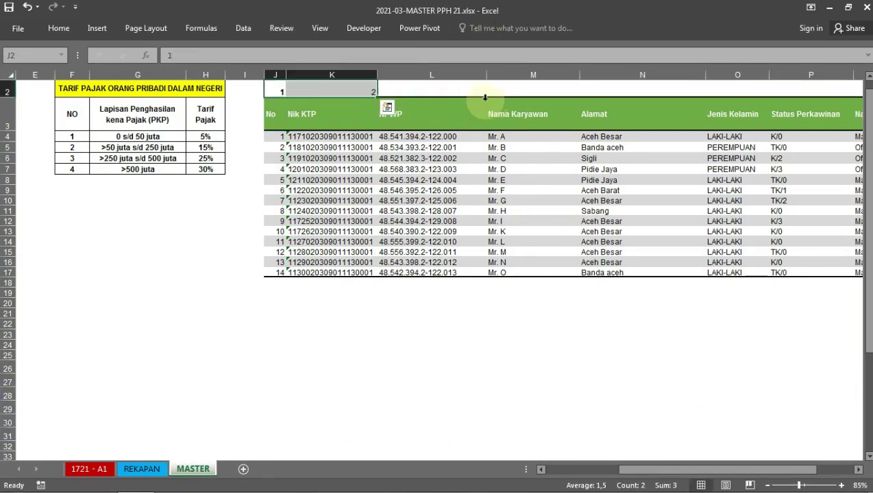
{"action": "mouse_move", "coordinate": [377, 96]}
{"action": "left_mouse_down"}
{"action": "mouse_move", "coordinate": [758, 88]}
{"action": "mouse_move", "coordinate": [725, 96]}
{"action": "left_mouse_up"}
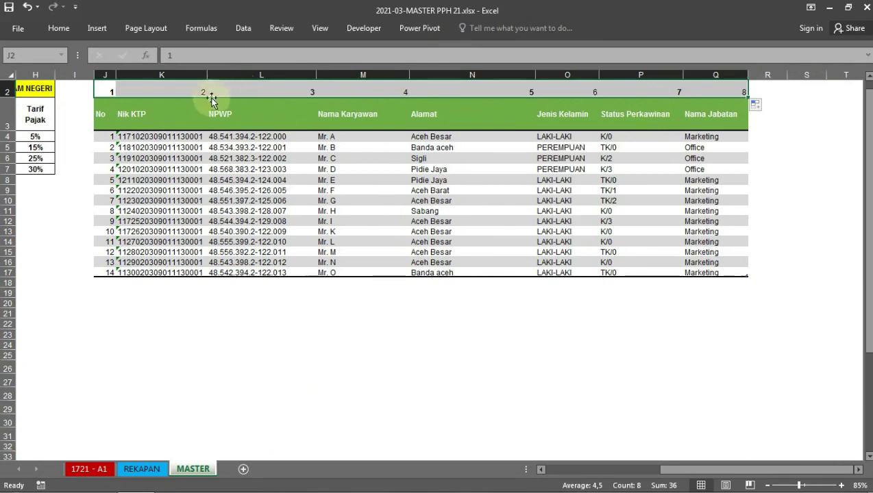
- Centre the column numbers 1–8 in J2:Q2
{"action": "left_click", "coordinate": [185, 92]}
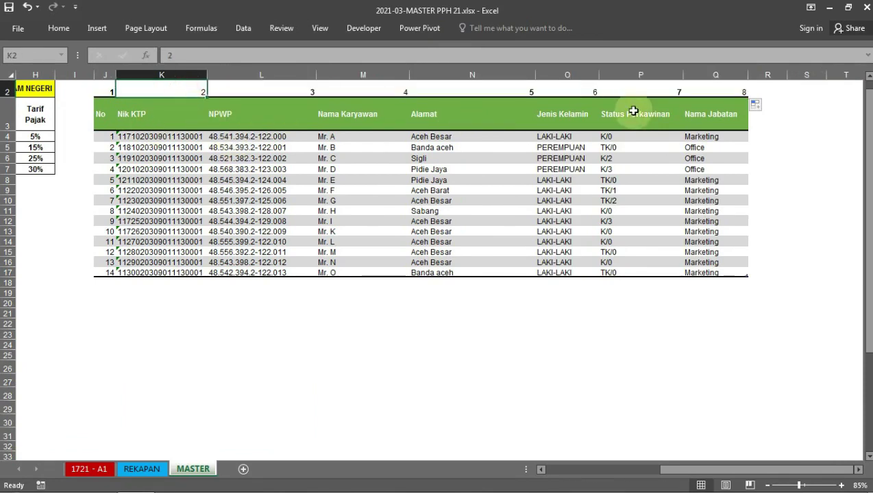
{"action": "left_click", "coordinate": [713, 88], "text": "shift"}
{"action": "left_click", "coordinate": [59, 28]}
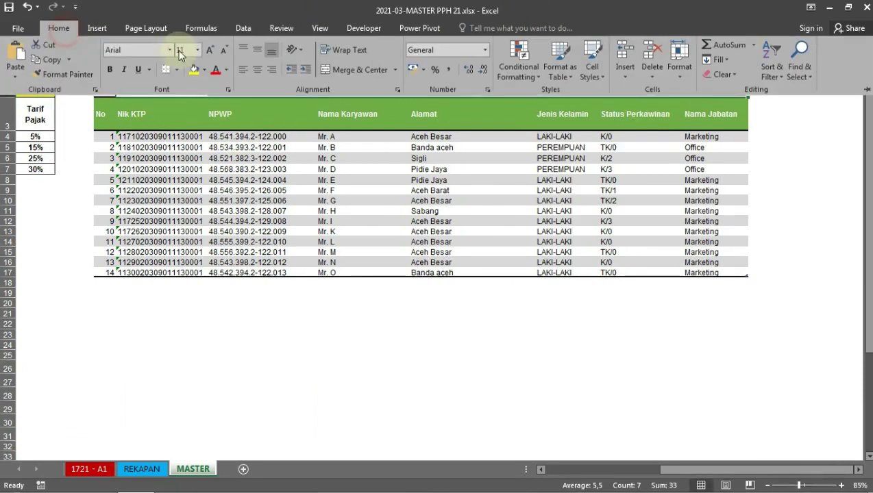
{"action": "left_click", "coordinate": [243, 300]}
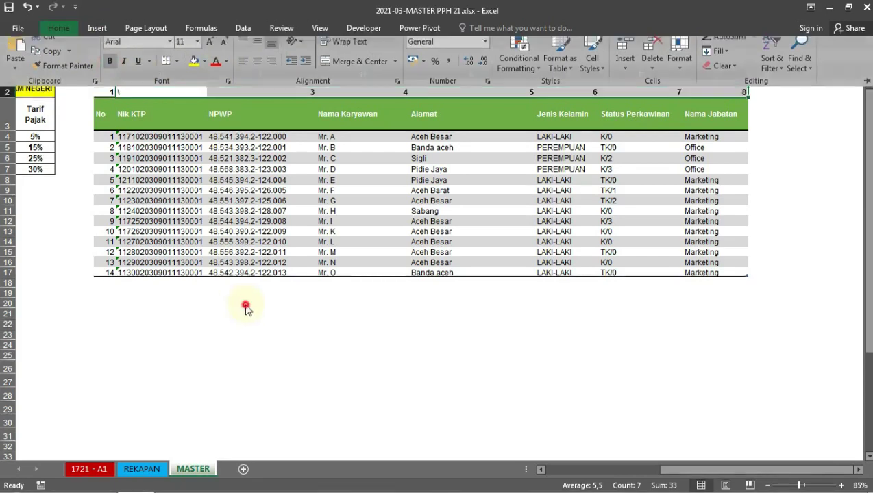
{"action": "left_click", "coordinate": [185, 90]}
{"action": "type", "text": "\\"}
{"action": "key", "text": "Escape"}
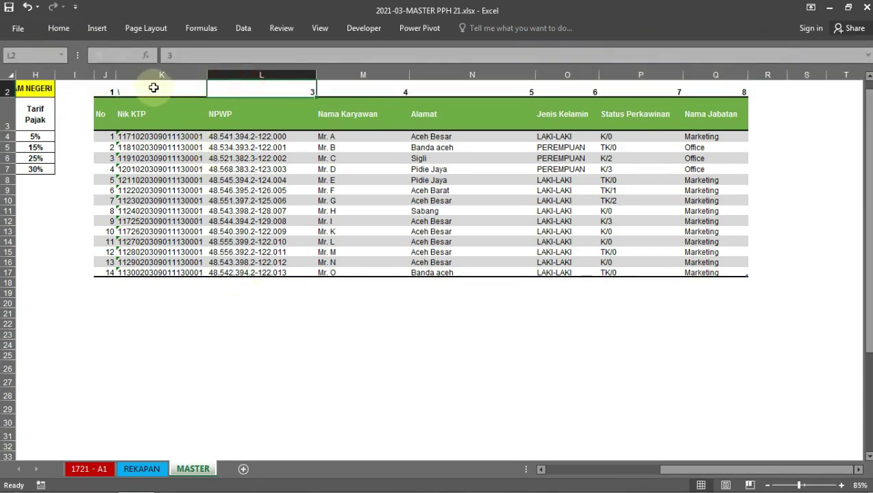
{"action": "key", "text": "Down"}
{"action": "left_click", "coordinate": [151, 89]}
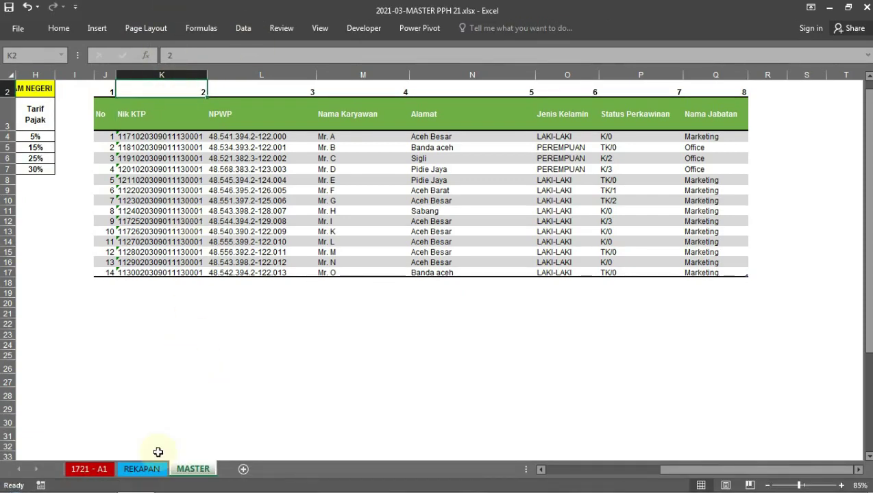
{"action": "left_click_drag", "start_coordinate": [106, 92], "coordinate": [727, 92]}
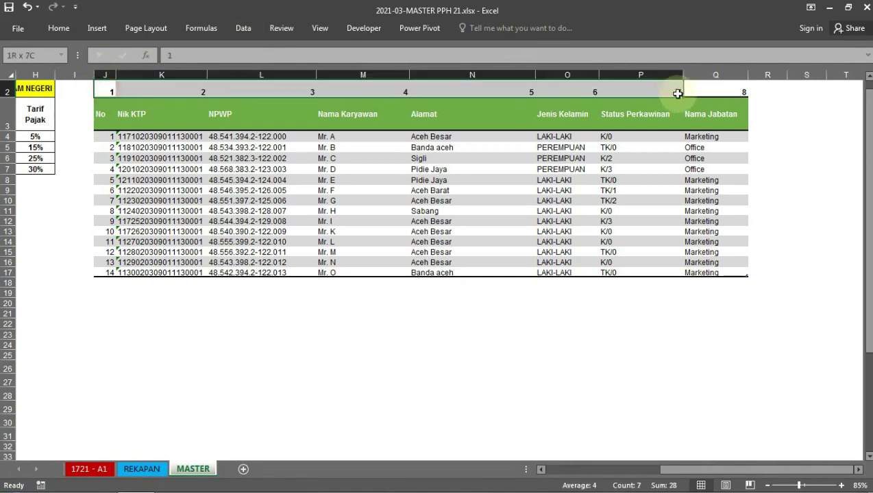
{"action": "left_click", "coordinate": [59, 28]}
{"action": "left_click", "coordinate": [174, 336]}
{"action": "left_click", "coordinate": [198, 308]}
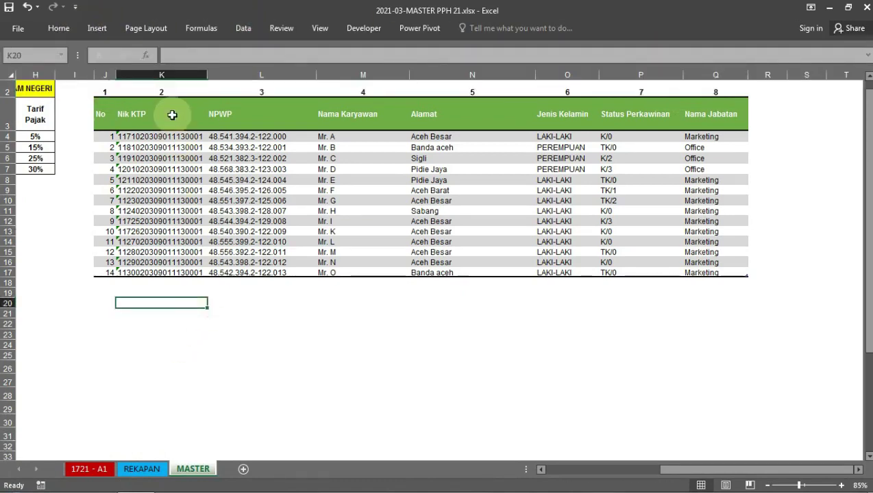
{"action": "left_click", "coordinate": [171, 90]}
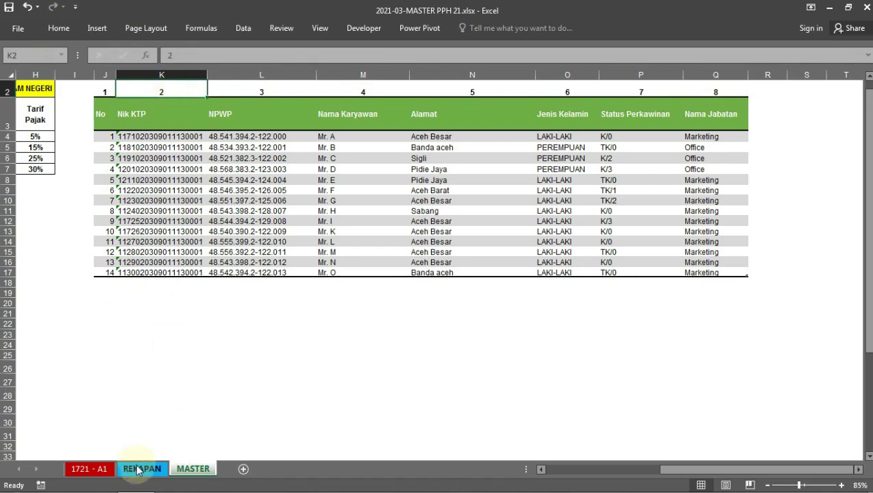
- After checking REKAPAN's NPWP lookup in F7, centre the MASTER table's header row J3:Q3
{"action": "left_click", "coordinate": [140, 469]}
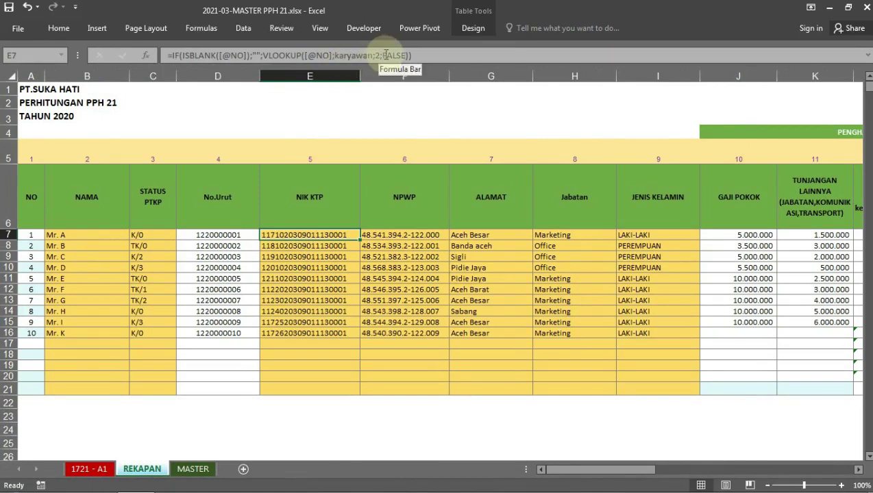
{"action": "left_click", "coordinate": [390, 234]}
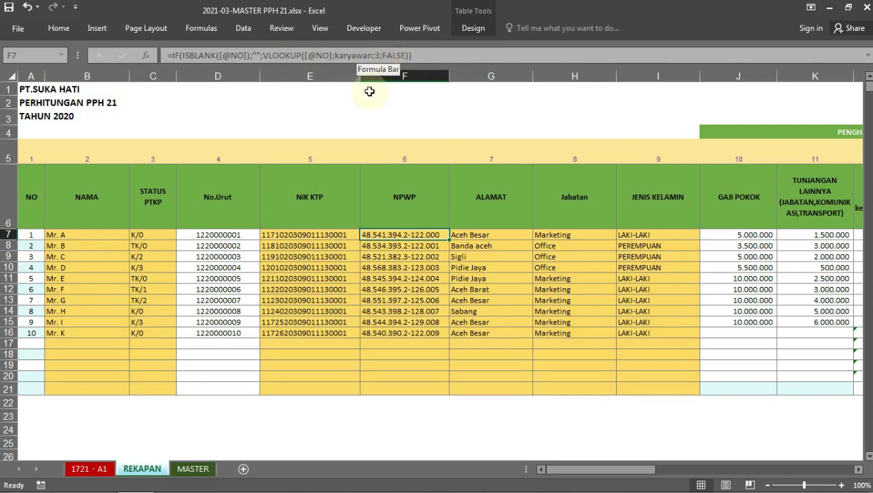
{"action": "left_click", "coordinate": [193, 470]}
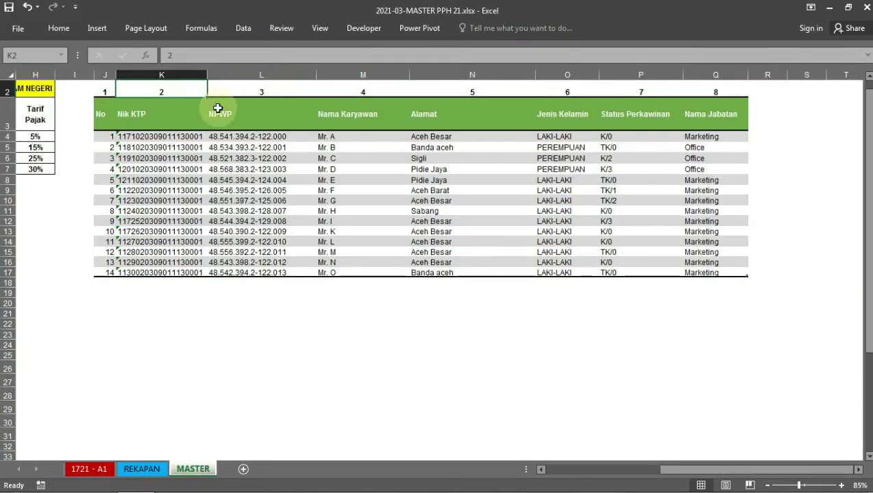
{"action": "left_click_drag", "start_coordinate": [101, 113], "coordinate": [724, 128]}
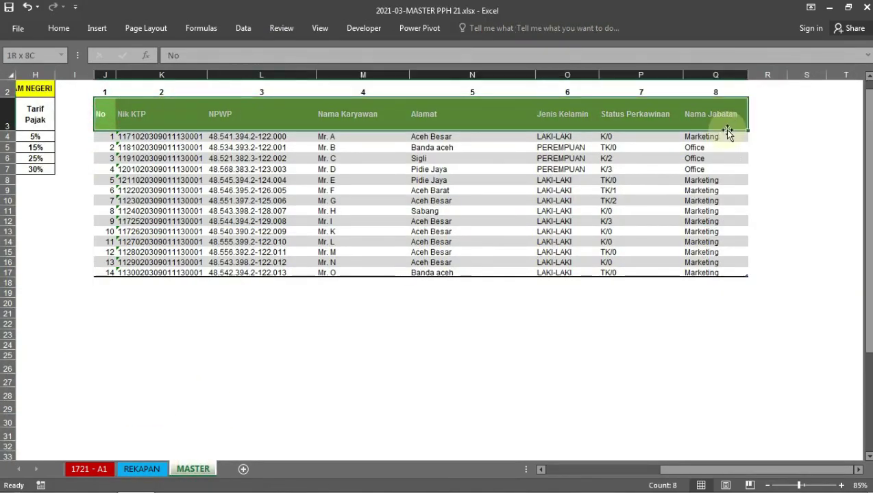
{"action": "left_click", "coordinate": [58, 28]}
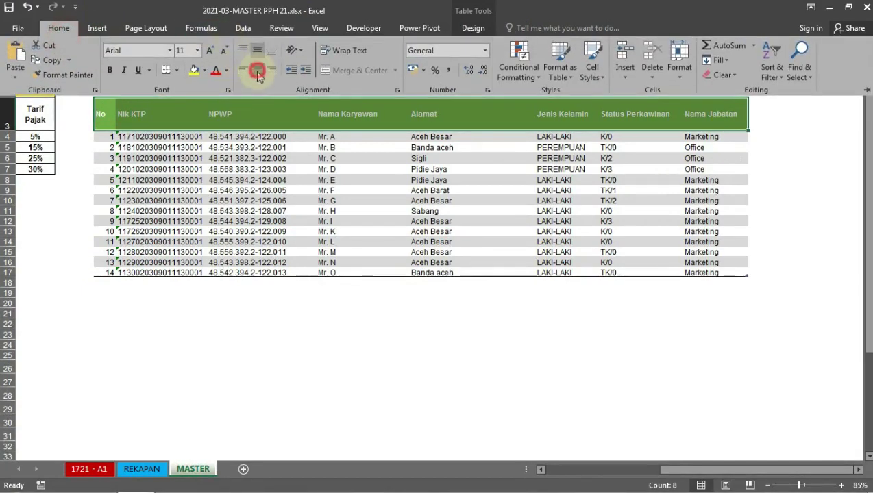
{"action": "left_click", "coordinate": [257, 72]}
{"action": "left_click", "coordinate": [263, 113]}
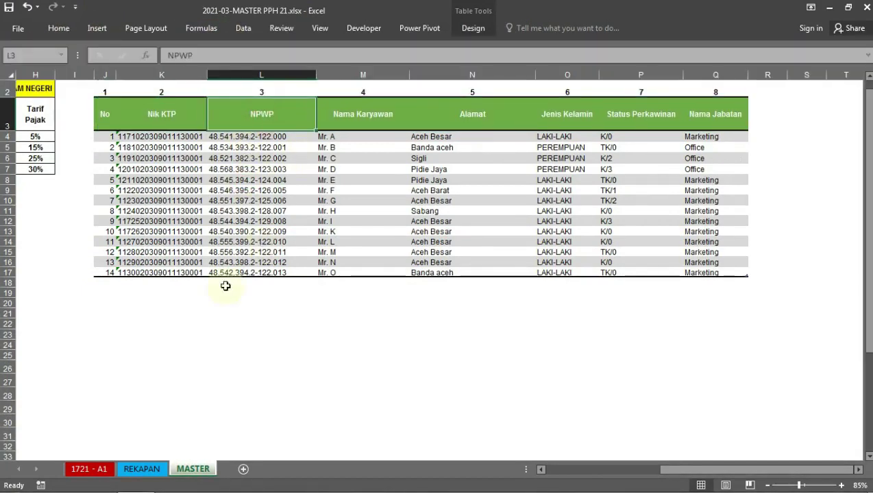
- On REKAPAN, check the ALAMAT, Jabatan and JENIS KELAMIN lookups in G7:I7 against MASTER
{"action": "left_click", "coordinate": [141, 469]}
{"action": "left_click", "coordinate": [475, 235]}
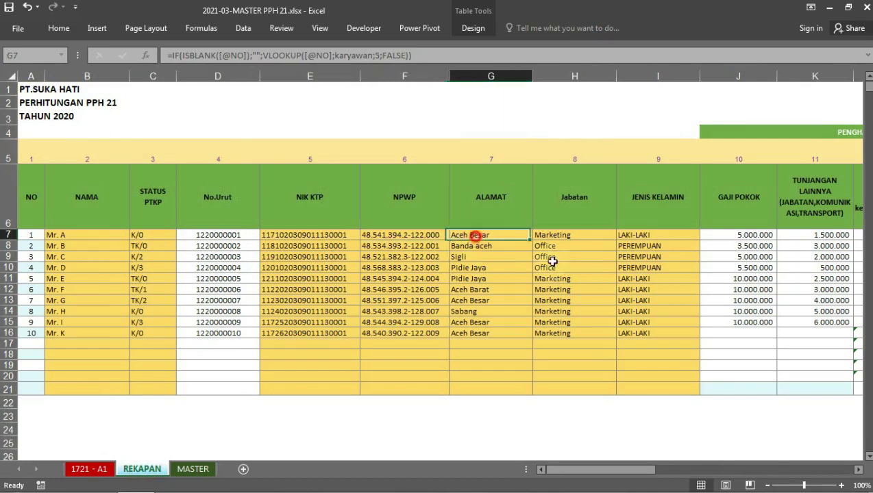
{"action": "key", "text": "Right"}
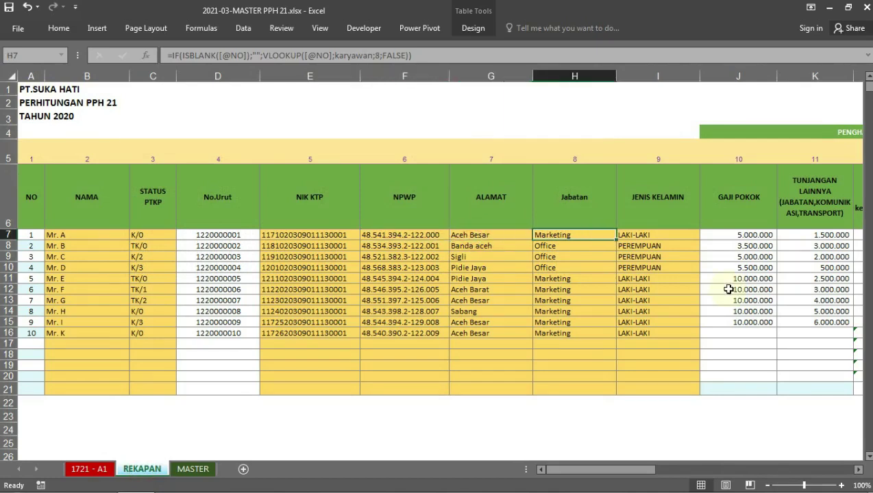
{"action": "key", "text": "Right"}
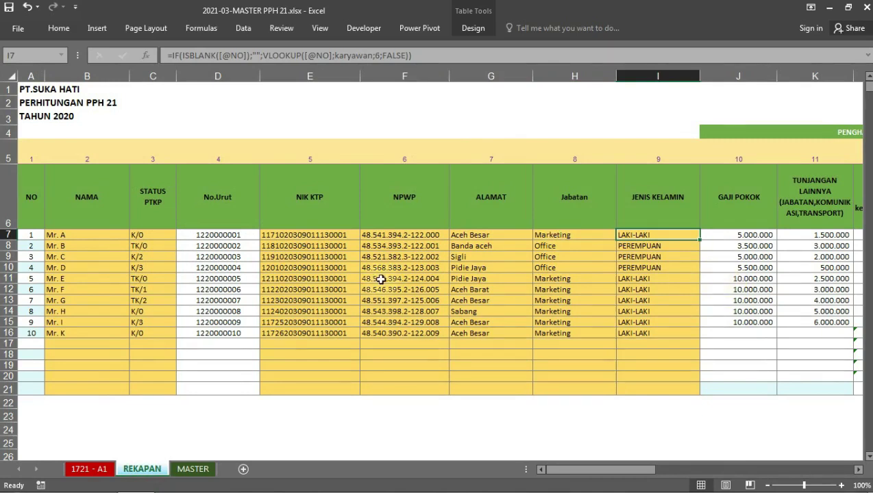
{"action": "left_click", "coordinate": [193, 469]}
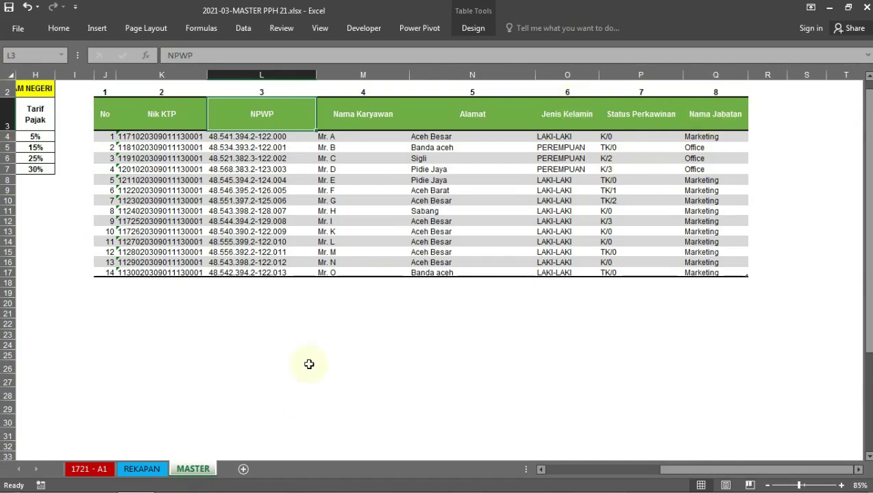
{"action": "left_click", "coordinate": [145, 469]}
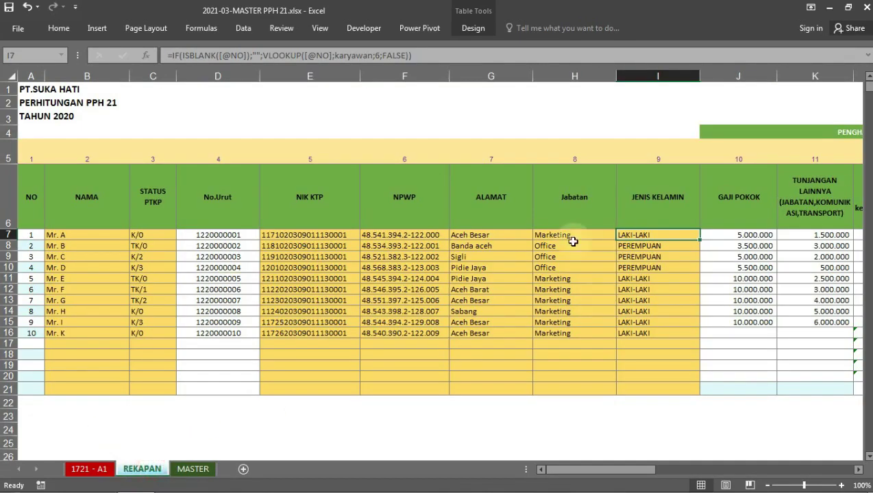
{"action": "left_click", "coordinate": [761, 237]}
{"action": "key", "text": "Right"}
- Enter 6.000.000 as GAJI POKOK in J7 and 2.000.000 as the allowance in K7
{"action": "key", "text": "Right"}
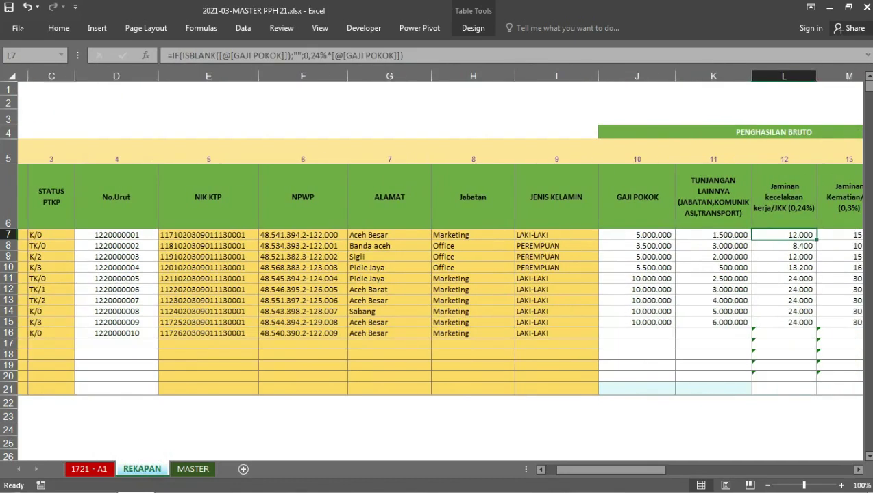
{"action": "key", "text": "Right"}
{"action": "key", "text": "Right"}
{"action": "key", "text": "Left"}
{"action": "key", "text": "Left"}
{"action": "key", "text": "Left"}
{"action": "key", "text": "Left"}
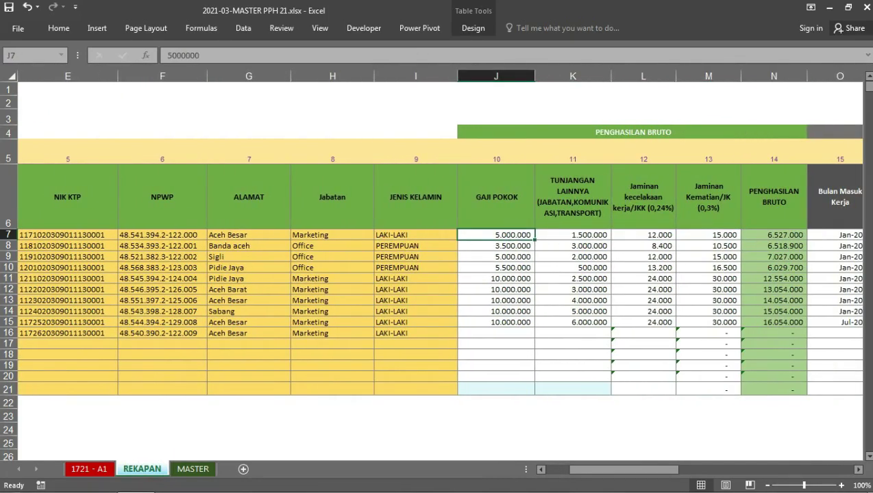
{"action": "type", "text": "6.00"}
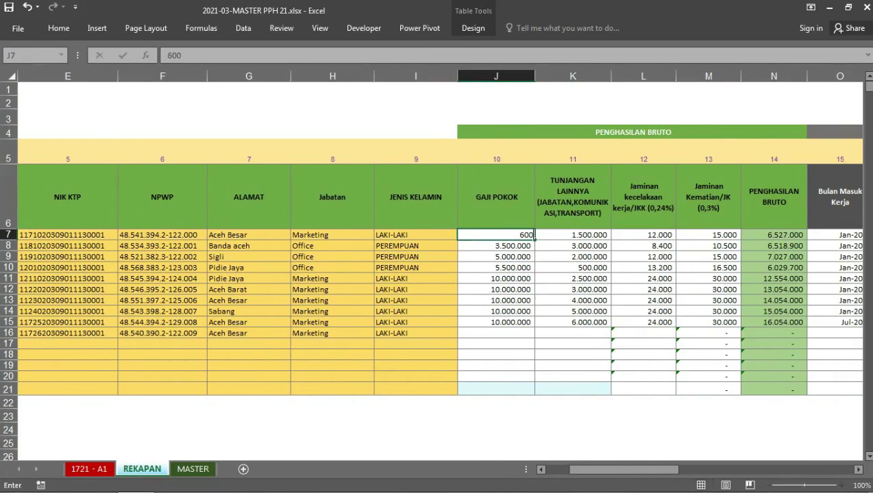
{"action": "type", "text": "0.0"}
{"action": "key", "text": "Return"}
{"action": "key", "text": "Up"}
{"action": "key", "text": "Right"}
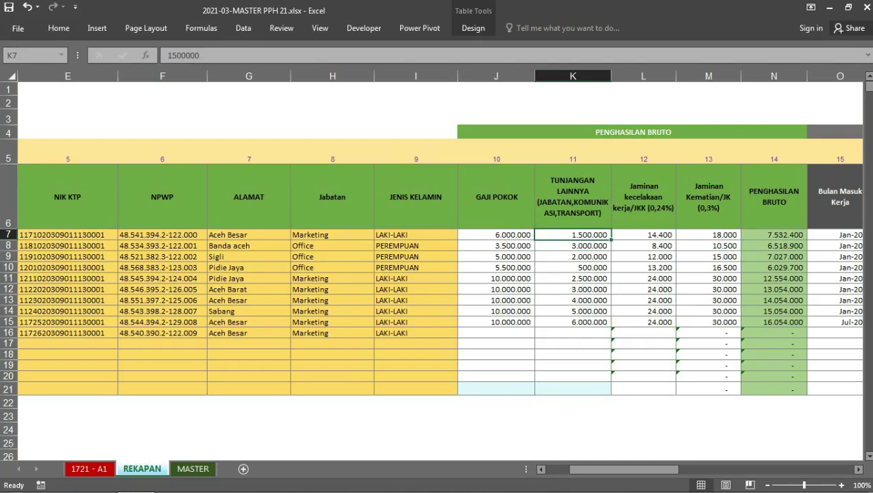
{"action": "type", "text": "2"}
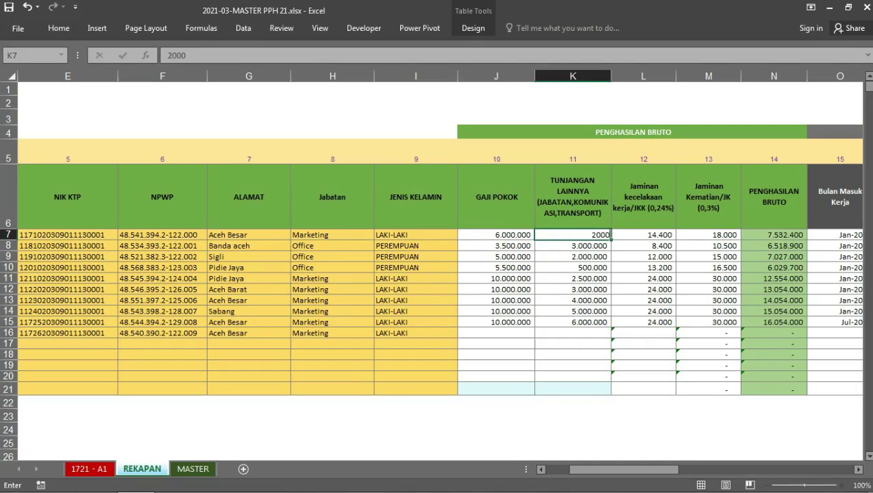
{"action": "type", "text": "0"}
{"action": "key", "text": "Return"}
- Test J7 with a zero salary, then restore it to 6.000.000
{"action": "key", "text": "Up"}
{"action": "key", "text": "Right"}
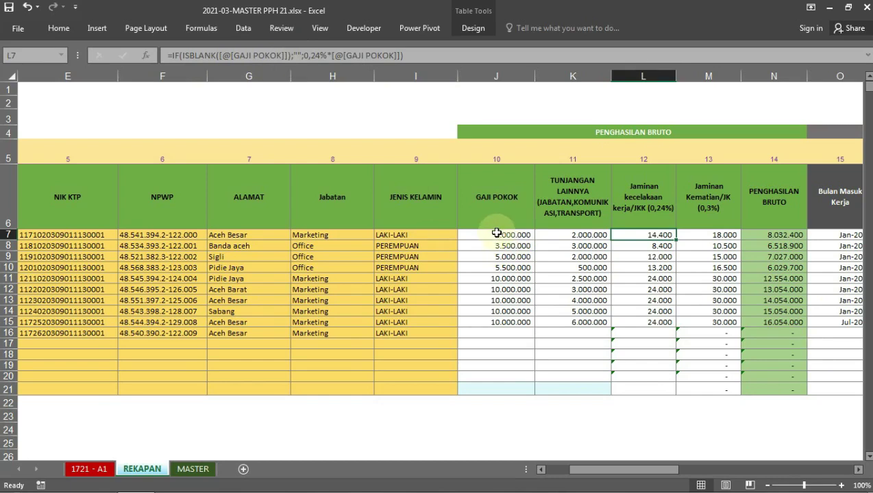
{"action": "left_click", "coordinate": [497, 233]}
{"action": "type", "text": "0"}
{"action": "key", "text": "Return"}
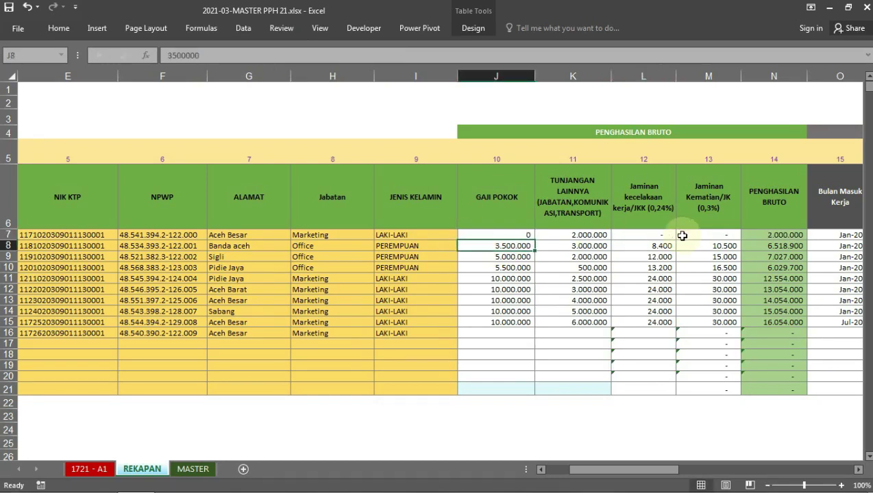
{"action": "key", "text": "Up"}
{"action": "key", "text": "Right"}
{"action": "key", "text": "Right"}
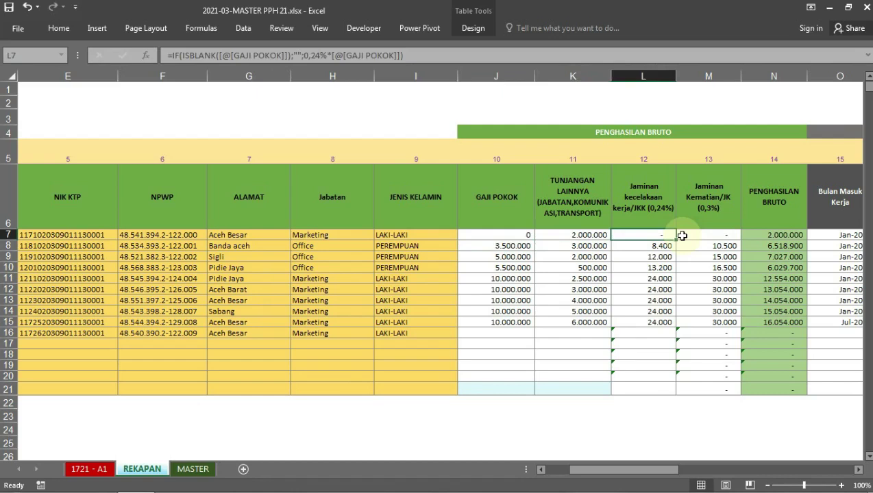
{"action": "key", "text": "Left"}
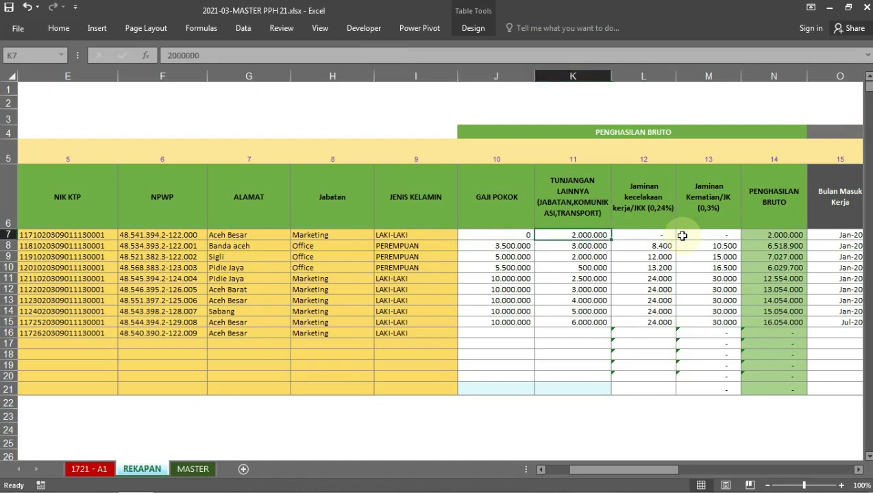
{"action": "key", "text": "Left"}
{"action": "type", "text": "6.00"}
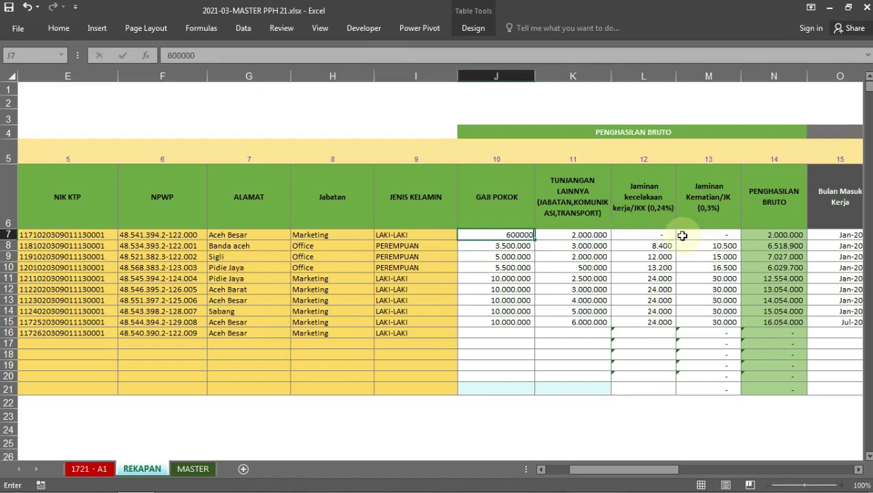
{"action": "type", "text": "0"}
{"action": "key", "text": "Return"}
- Inspect the JKK, 0,3% JKM and gross income SUM formulas in L7, M7 and N7
{"action": "key", "text": "Up"}
{"action": "key", "text": "Right"}
{"action": "key", "text": "Right"}
{"action": "key", "text": "Left"}
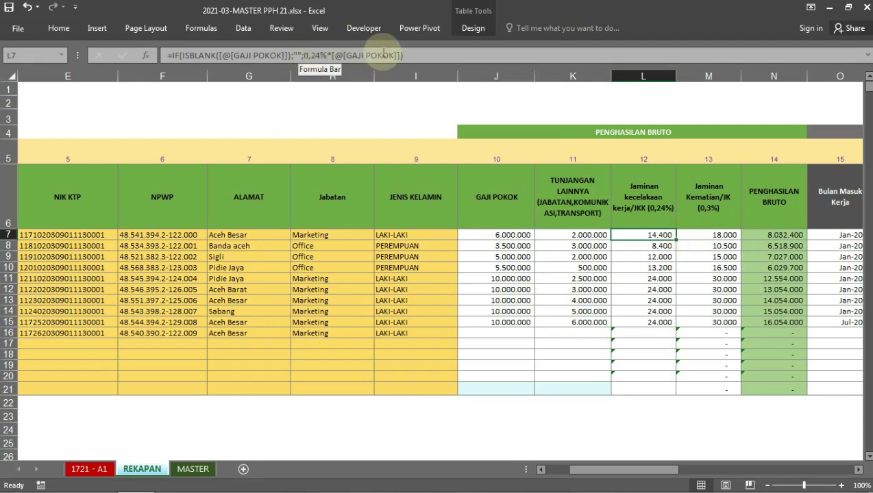
{"action": "left_click", "coordinate": [724, 235]}
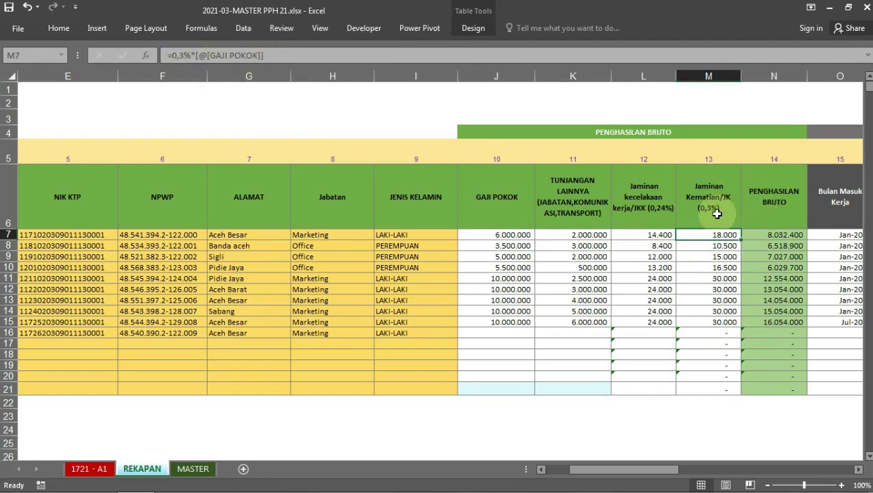
{"action": "left_click", "coordinate": [767, 236]}
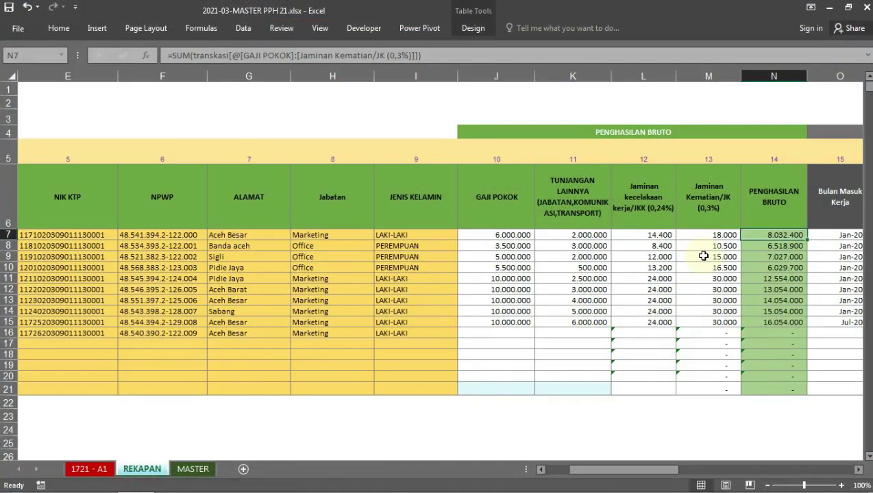
{"action": "key", "text": "Right"}
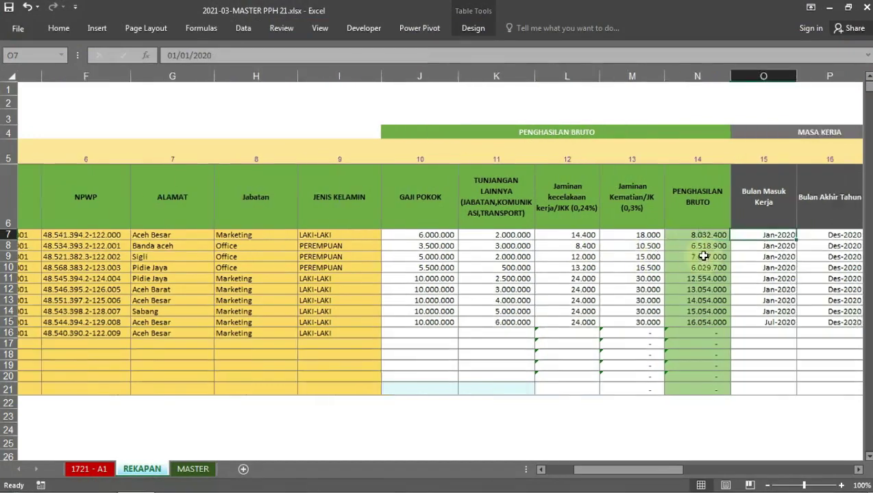
{"action": "key", "text": "Right"}
{"action": "key", "text": "Right"}
{"action": "key", "text": "Right"}
{"action": "key", "text": "Left"}
{"action": "key", "text": "Left"}
{"action": "key", "text": "Left"}
{"action": "key", "text": "Left"}
{"action": "key", "text": "Right"}
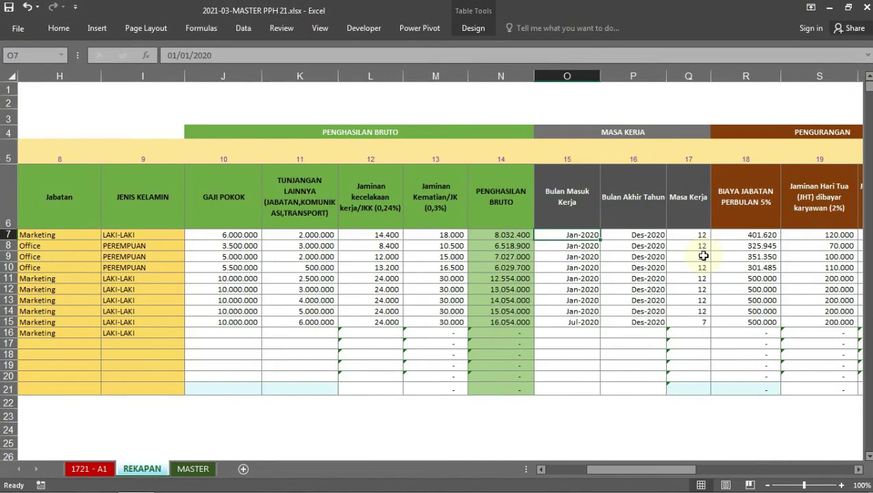
{"action": "key", "text": "Right"}
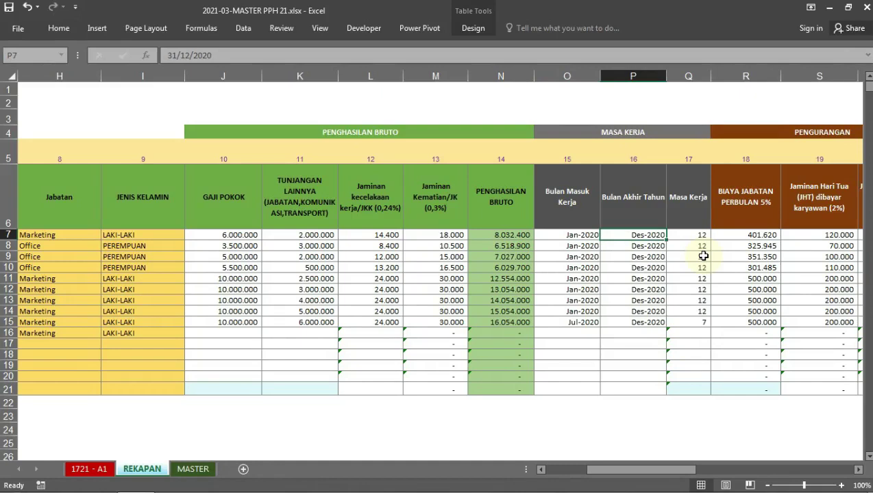
{"action": "key", "text": "Left"}
{"action": "key", "text": "Right"}
{"action": "key", "text": "Left"}
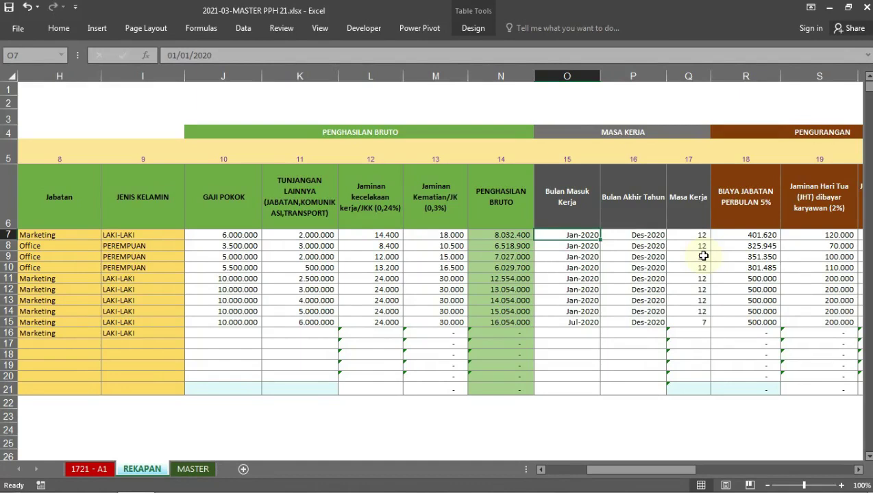
{"action": "key", "text": "Right"}
{"action": "key", "text": "Right"}
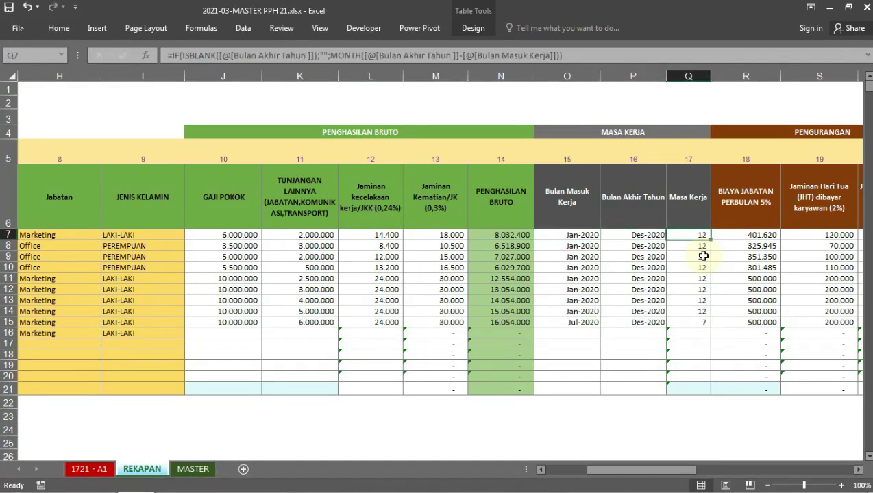
{"action": "key", "text": "Right"}
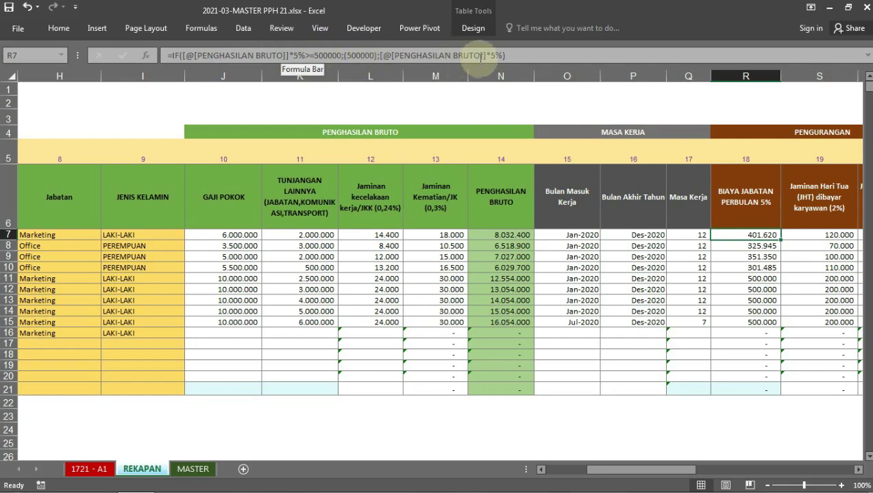
- Set the first employee's Gaji Pokok to 7.000.000 and Tunjangan Lainnya to 3.000.000
{"action": "left_click", "coordinate": [745, 246]}
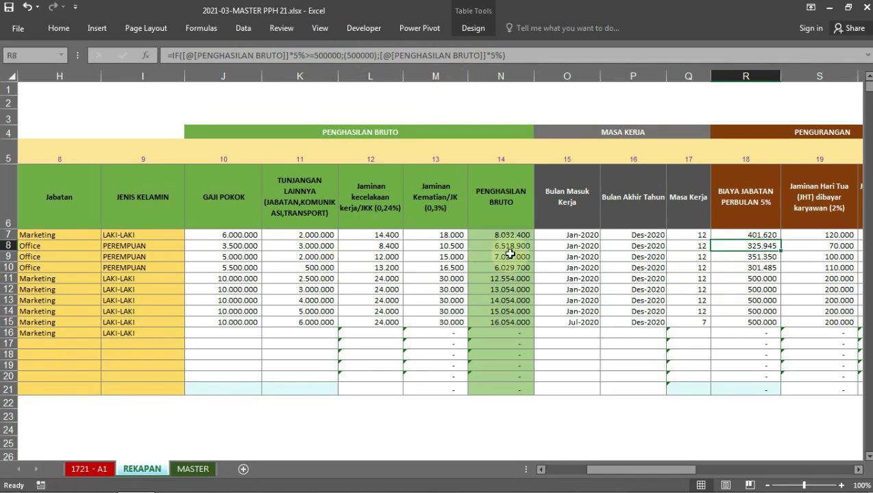
{"action": "left_click", "coordinate": [762, 235]}
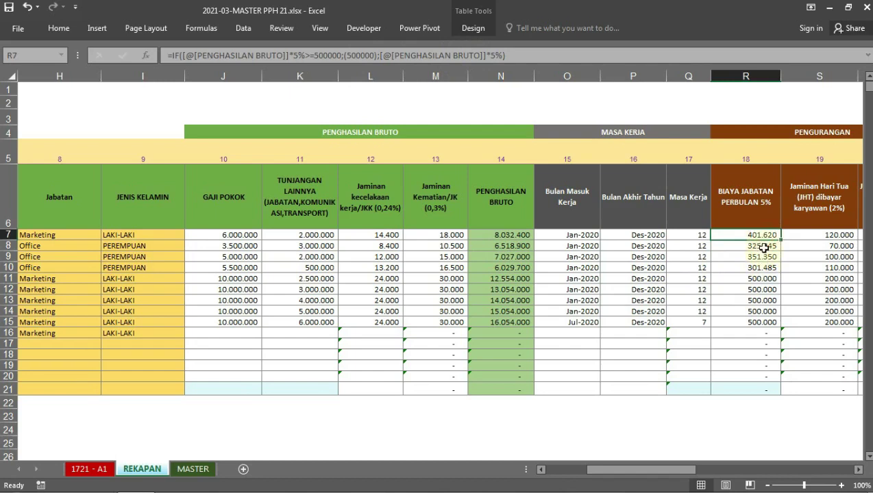
{"action": "left_click", "coordinate": [233, 235]}
{"action": "type", "text": "7.000.000"}
{"action": "key", "text": "Tab"}
{"action": "type", "text": "3000000"}
{"action": "key", "text": "Return"}
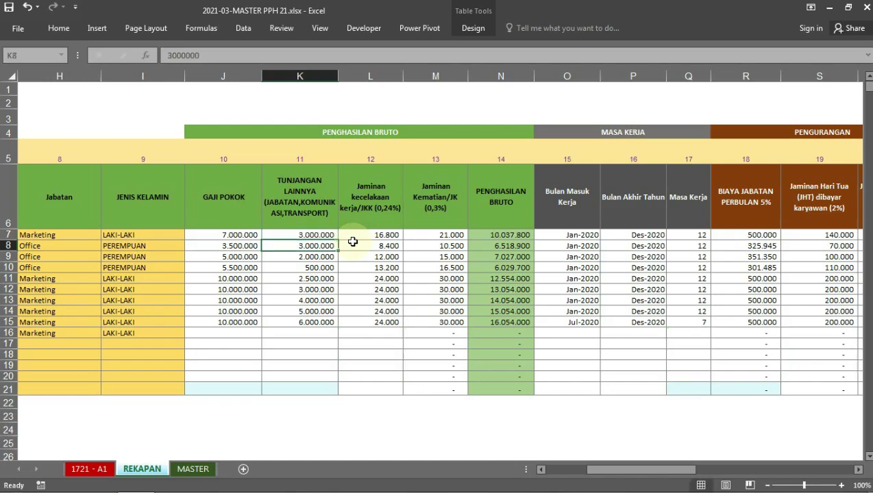
- Step along row 7 to check the Biaya Jabatan and deduction results
{"action": "key", "text": "Up"}
{"action": "key", "text": "Right"}
{"action": "key", "text": "Right"}
{"action": "key", "text": "Right"}
{"action": "key", "text": "Right"}
{"action": "key", "text": "Right"}
{"action": "key", "text": "Left"}
{"action": "key", "text": "Left"}
{"action": "key", "text": "Right"}
{"action": "key", "text": "Right"}
{"action": "key", "text": "Right"}
{"action": "key", "text": "Right"}
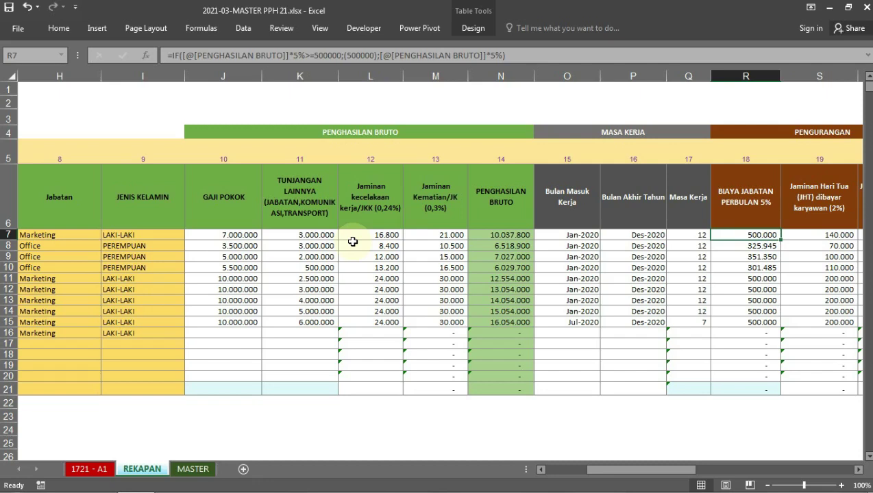
{"action": "key", "text": "Right"}
{"action": "key", "text": "Right"}
{"action": "key", "text": "Right"}
{"action": "key", "text": "Left"}
{"action": "key", "text": "Left"}
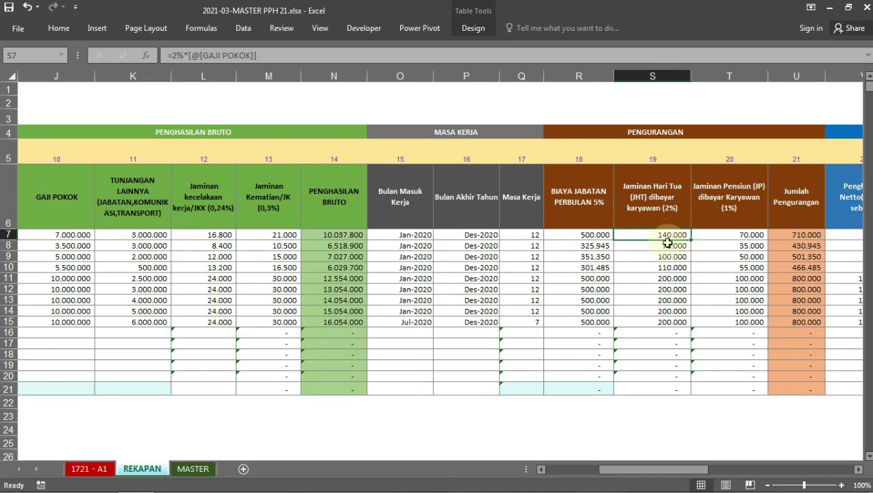
{"action": "left_click", "coordinate": [749, 233]}
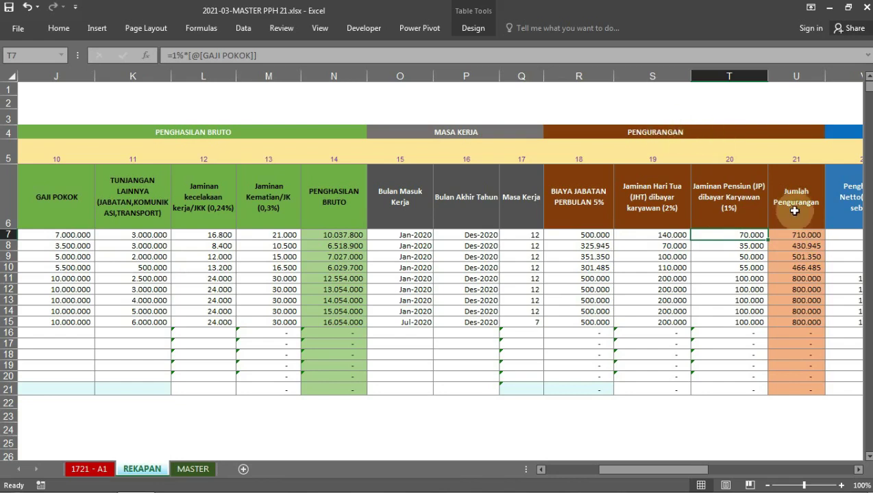
{"action": "left_click", "coordinate": [799, 235]}
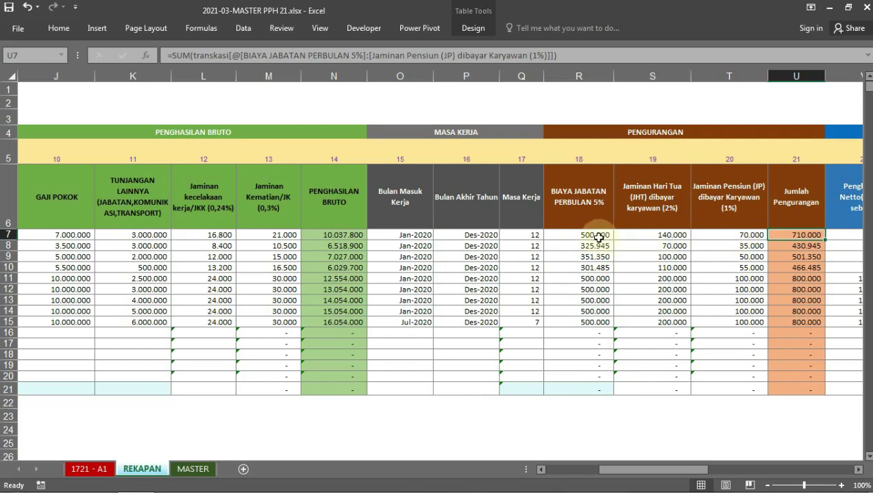
{"action": "left_click_drag", "start_coordinate": [593, 236], "coordinate": [726, 235]}
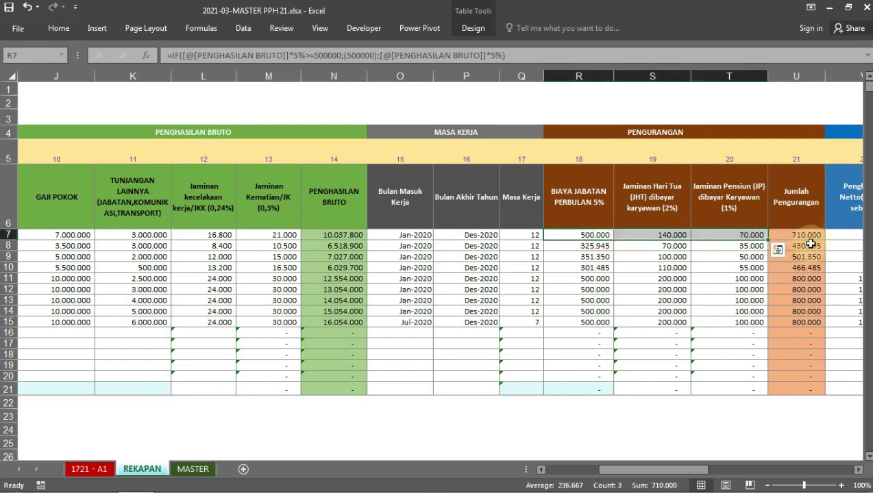
{"action": "left_click", "coordinate": [808, 236]}
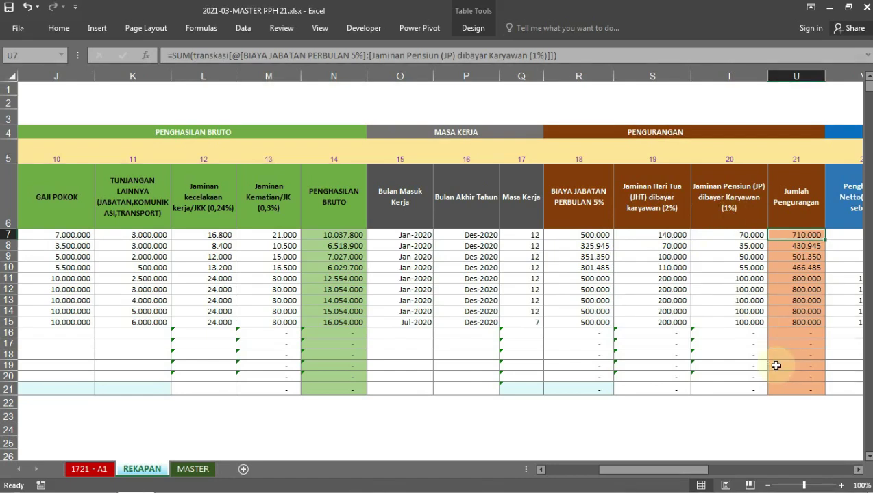
{"action": "key", "text": "Right"}
{"action": "key", "text": "Up"}
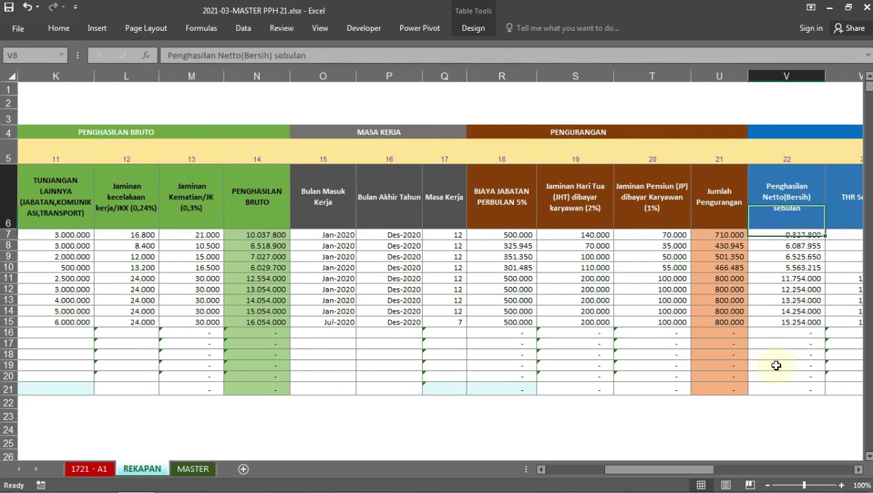
{"action": "key", "text": "Up"}
{"action": "key", "text": "Down"}
{"action": "key", "text": "Down"}
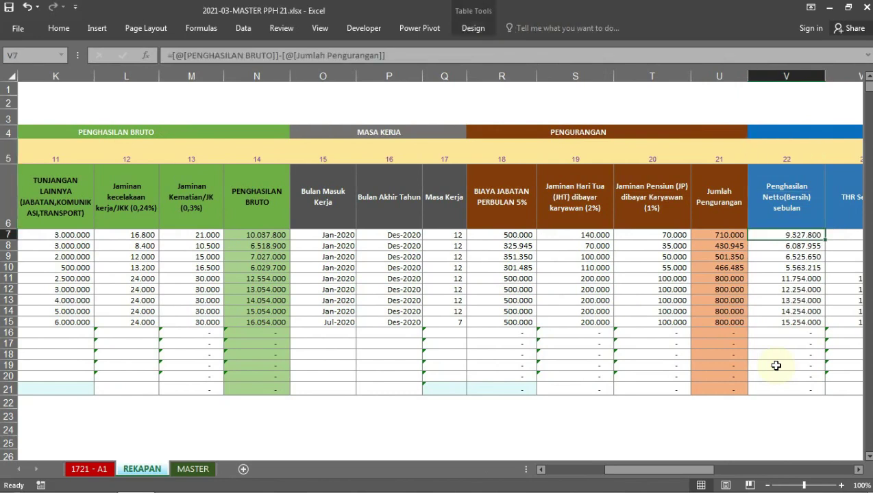
{"action": "key", "text": "Left"}
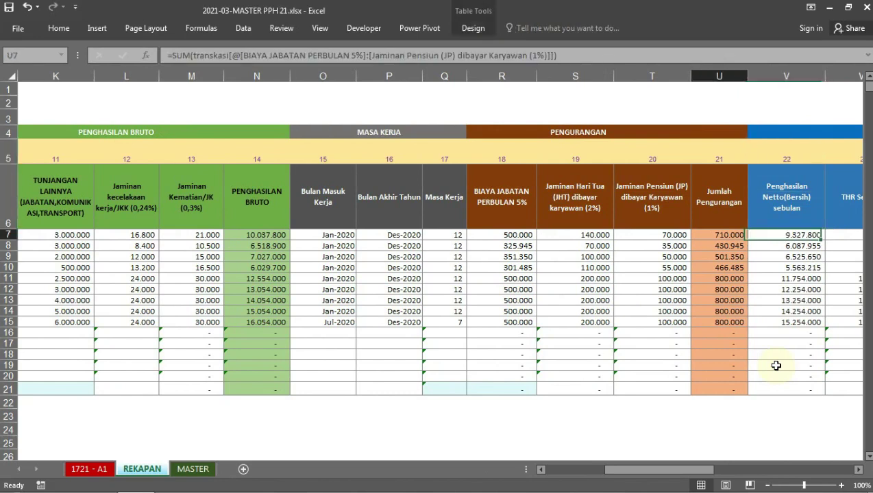
{"action": "key", "text": "Right"}
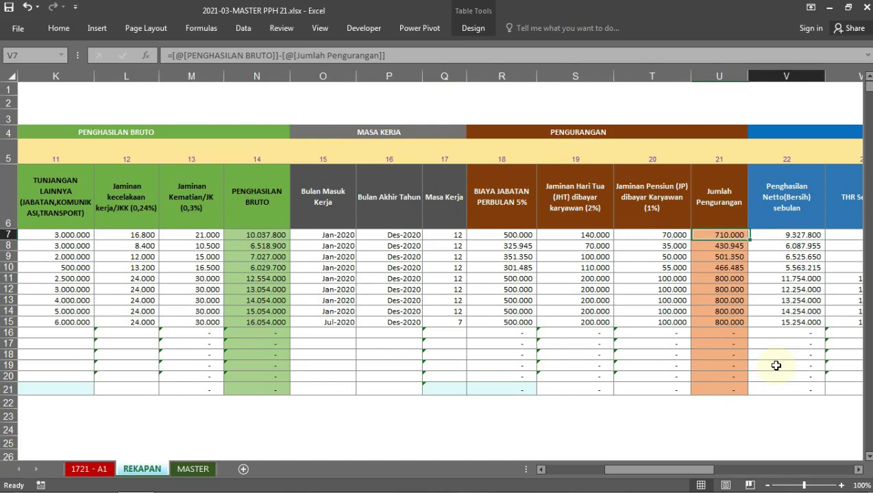
{"action": "key", "text": "Right"}
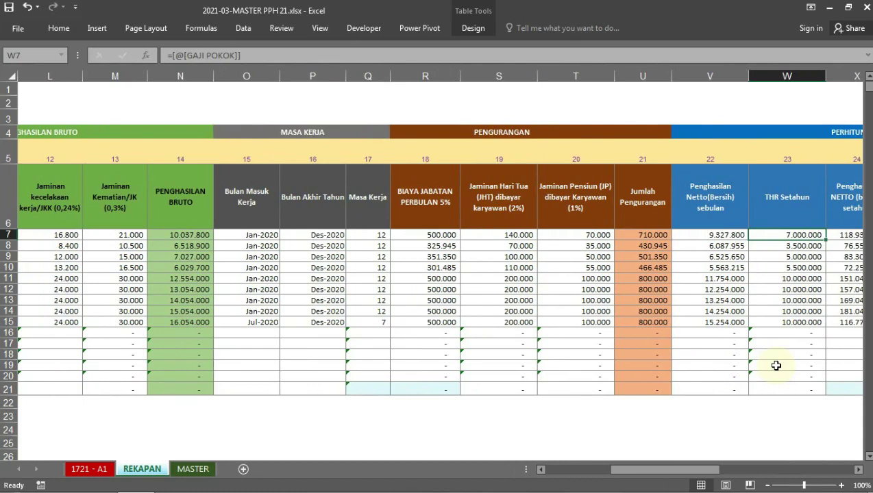
{"action": "key", "text": "Left"}
{"action": "key", "text": "Right"}
{"action": "key", "text": "Left"}
{"action": "key", "text": "Left"}
{"action": "key", "text": "Left"}
{"action": "key", "text": "Left"}
{"action": "key", "text": "Left"}
{"action": "key", "text": "Left"}
{"action": "key", "text": "Left"}
{"action": "key", "text": "Right"}
{"action": "key", "text": "Right"}
{"action": "key", "text": "Right"}
{"action": "key", "text": "Right"}
{"action": "key", "text": "Right"}
{"action": "key", "text": "Right"}
{"action": "key", "text": "Right"}
{"action": "key", "text": "Right"}
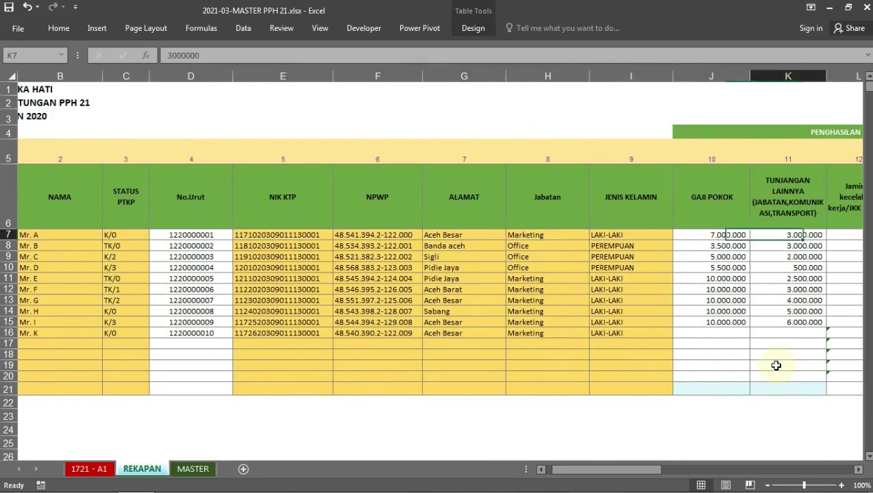
{"action": "key", "text": "Right"}
{"action": "key", "text": "Right"}
{"action": "key", "text": "Right"}
{"action": "key", "text": "Right"}
{"action": "key", "text": "Right"}
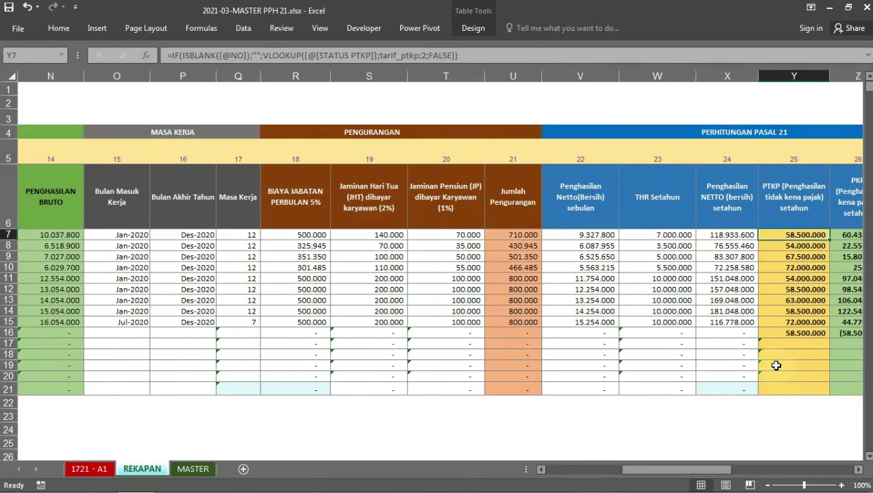
{"action": "key", "text": "Right"}
{"action": "key", "text": "Right"}
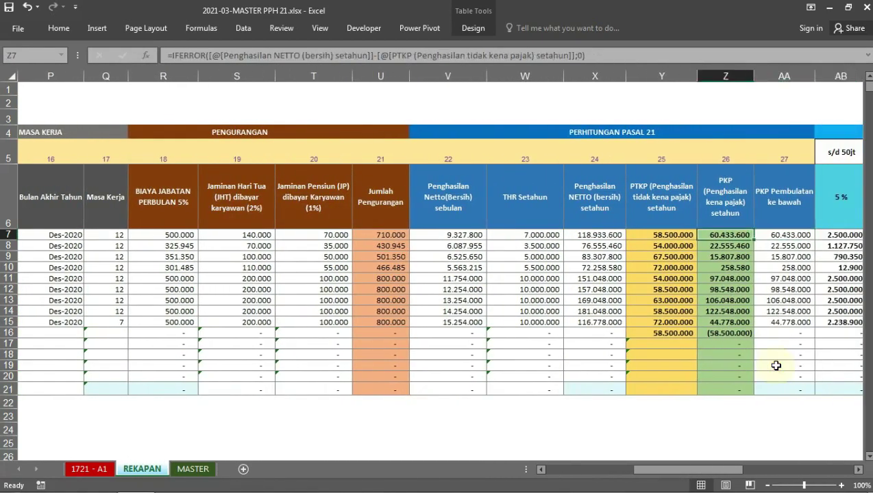
{"action": "key", "text": "Left"}
{"action": "key", "text": "Left"}
{"action": "key", "text": "Left"}
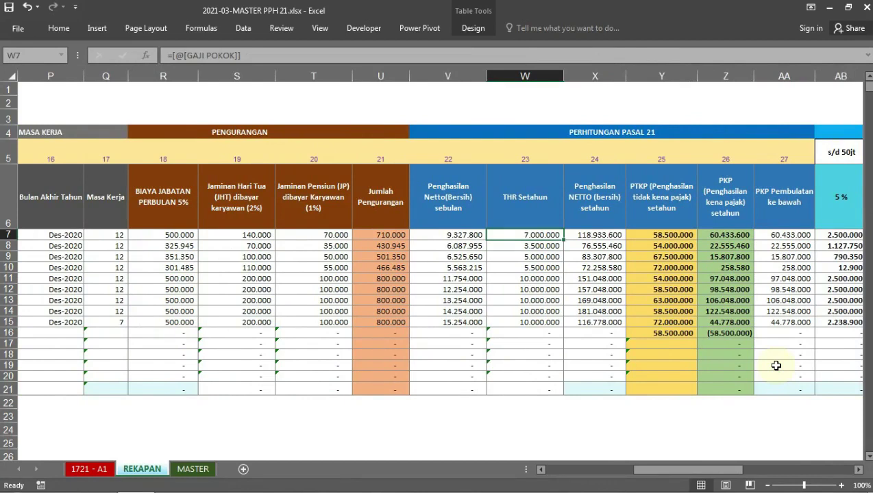
{"action": "key", "text": "Left"}
{"action": "key", "text": "Left"}
{"action": "key", "text": "Left"}
{"action": "key", "text": "Left"}
{"action": "key", "text": "Left"}
{"action": "key", "text": "Left"}
{"action": "key", "text": "Left"}
{"action": "key", "text": "Left"}
{"action": "key", "text": "Left"}
{"action": "key", "text": "Right"}
{"action": "key", "text": "Right"}
{"action": "key", "text": "Right"}
{"action": "key", "text": "Right"}
{"action": "key", "text": "Right"}
{"action": "key", "text": "Right"}
{"action": "key", "text": "Right"}
{"action": "key", "text": "Right"}
{"action": "key", "text": "Right"}
{"action": "key", "text": "Right"}
{"action": "key", "text": "Left"}
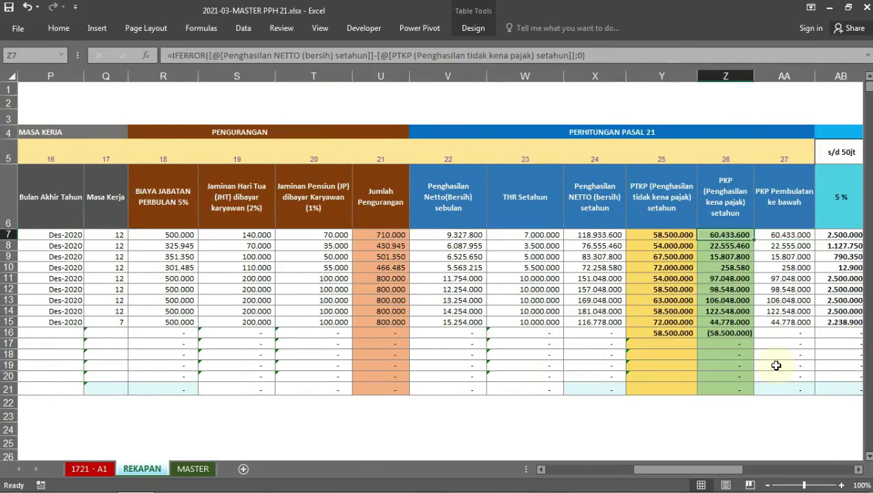
{"action": "key", "text": "Left"}
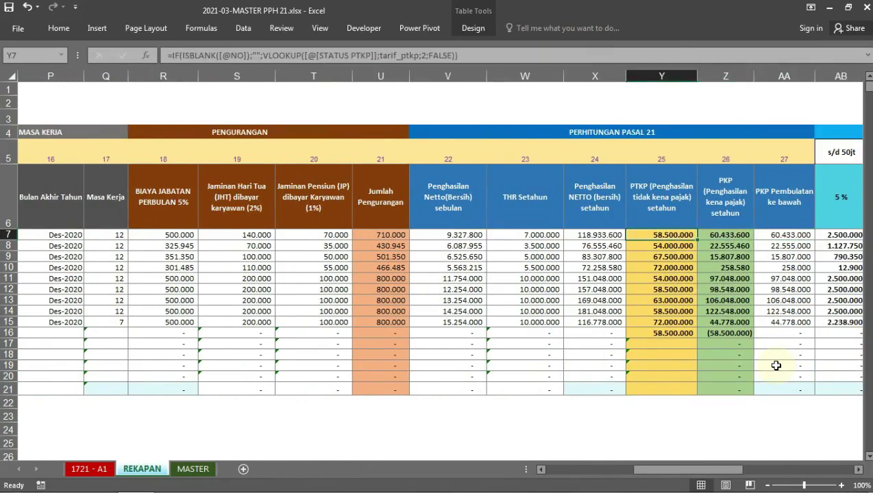
{"action": "key", "text": "Left"}
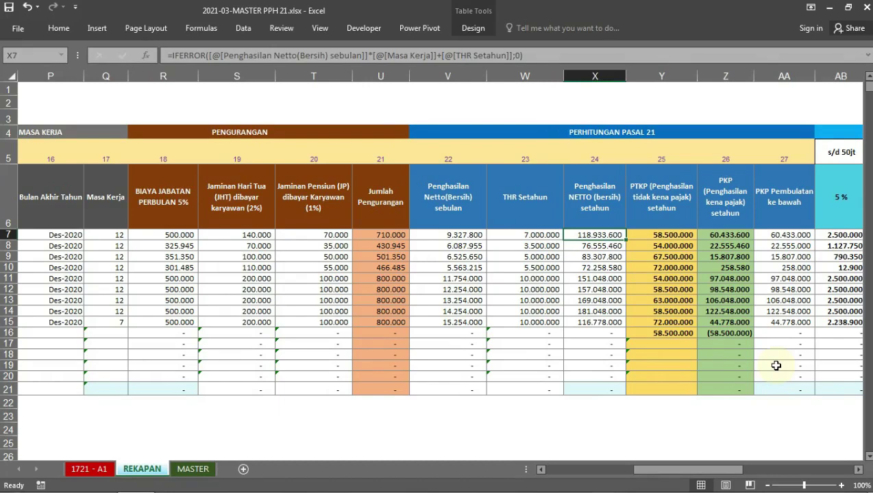
{"action": "key", "text": "Left"}
{"action": "key", "text": "Left"}
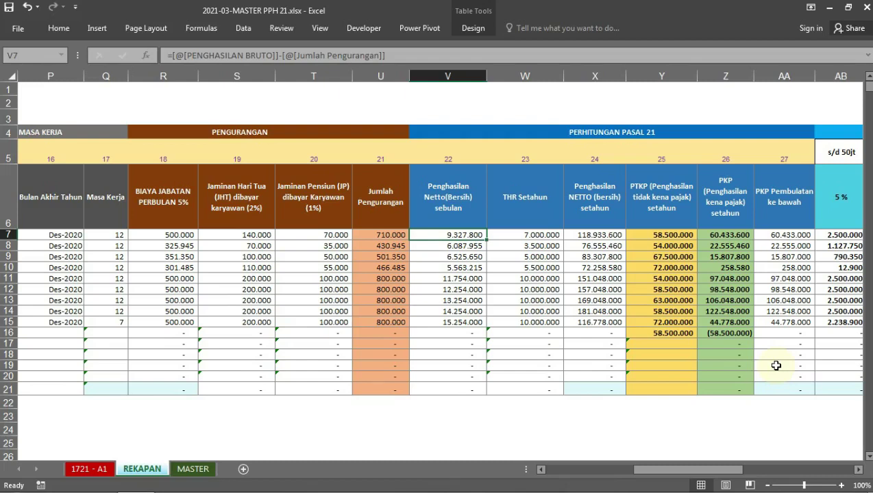
{"action": "key", "text": "Left"}
{"action": "key", "text": "Left"}
{"action": "key", "text": "Left"}
{"action": "key", "text": "Left"}
{"action": "key", "text": "Left"}
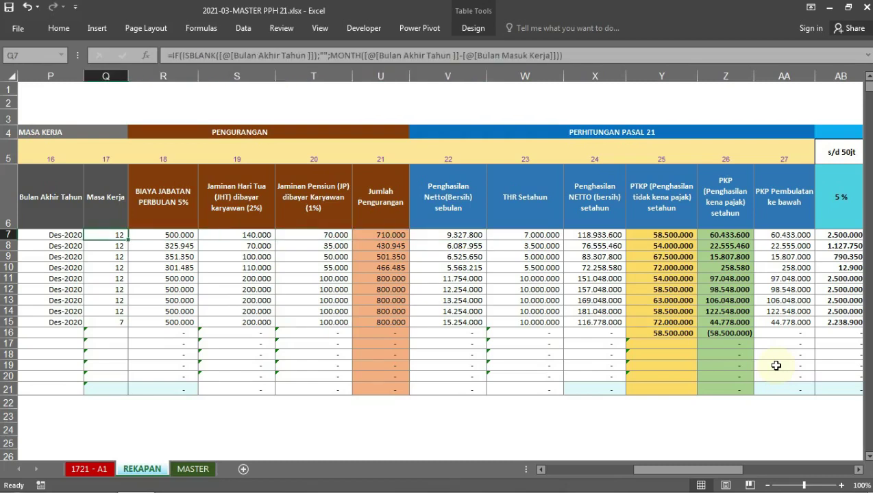
{"action": "key", "text": "Right"}
{"action": "key", "text": "Right"}
{"action": "key", "text": "Right"}
{"action": "key", "text": "Right"}
{"action": "key", "text": "Right"}
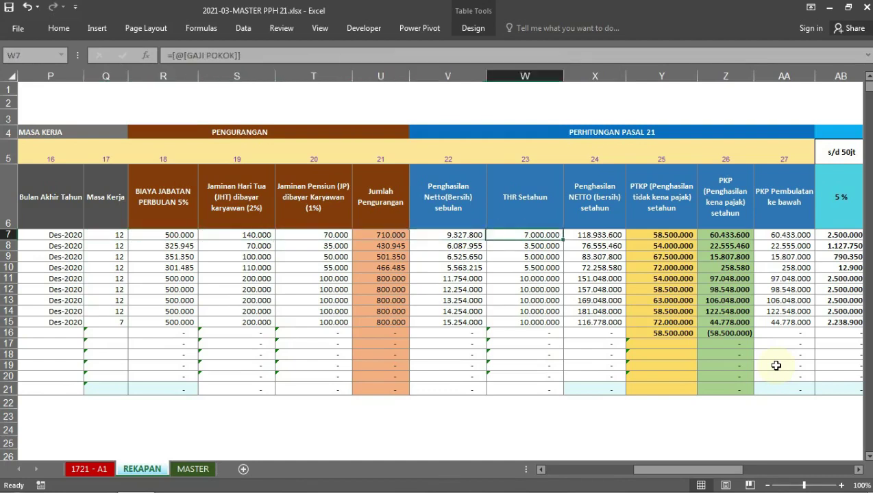
{"action": "key", "text": "Right"}
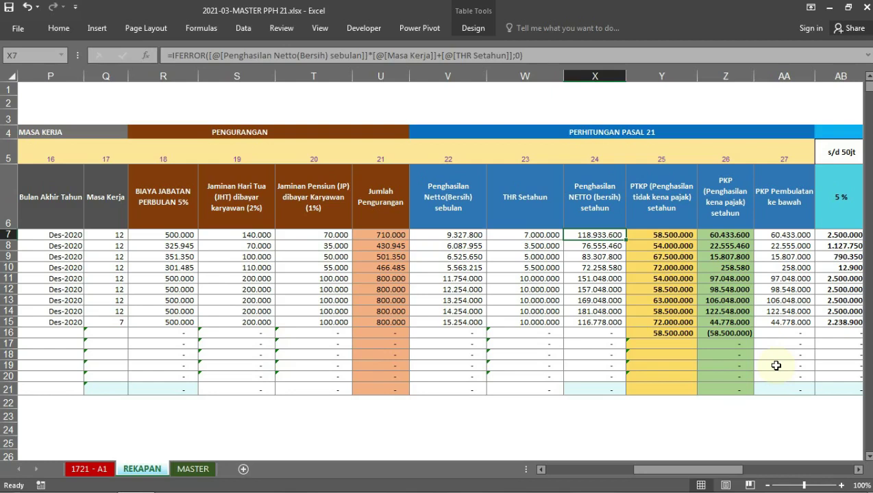
{"action": "key", "text": "Left"}
{"action": "key", "text": "Left"}
{"action": "key", "text": "Left"}
{"action": "key", "text": "Left"}
{"action": "key", "text": "Left"}
{"action": "key", "text": "Left"}
{"action": "key", "text": "Left"}
{"action": "key", "text": "Left"}
{"action": "key", "text": "Right"}
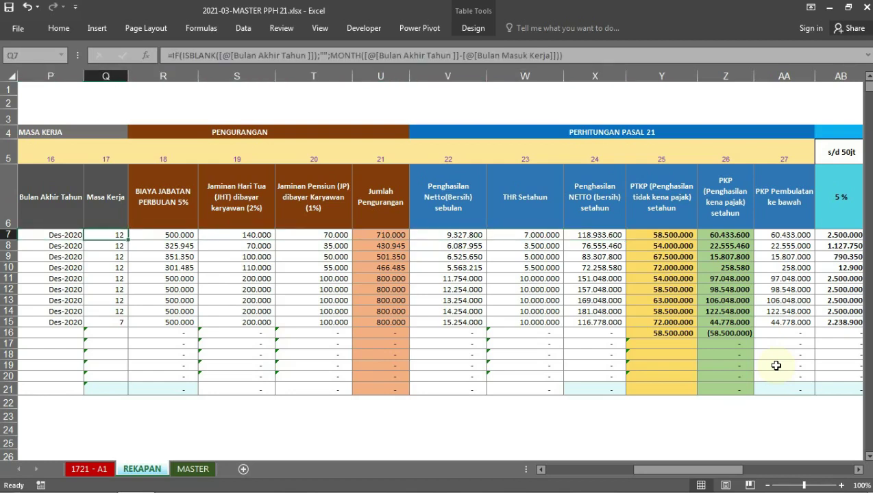
{"action": "key", "text": "Right"}
{"action": "key", "text": "Right"}
{"action": "key", "text": "Right"}
{"action": "key", "text": "Right"}
{"action": "key", "text": "Right"}
{"action": "key", "text": "Right"}
{"action": "key", "text": "Right"}
{"action": "key", "text": "Right"}
{"action": "key", "text": "Left"}
{"action": "key", "text": "Left"}
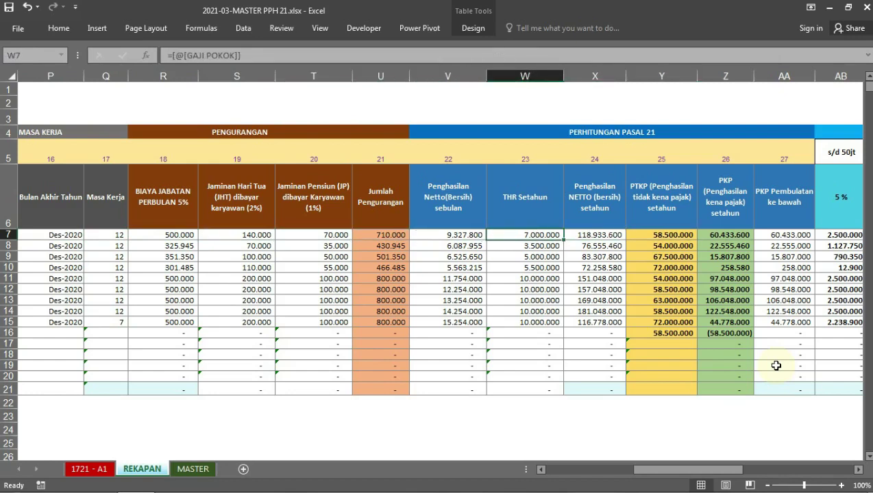
{"action": "key", "text": "Right"}
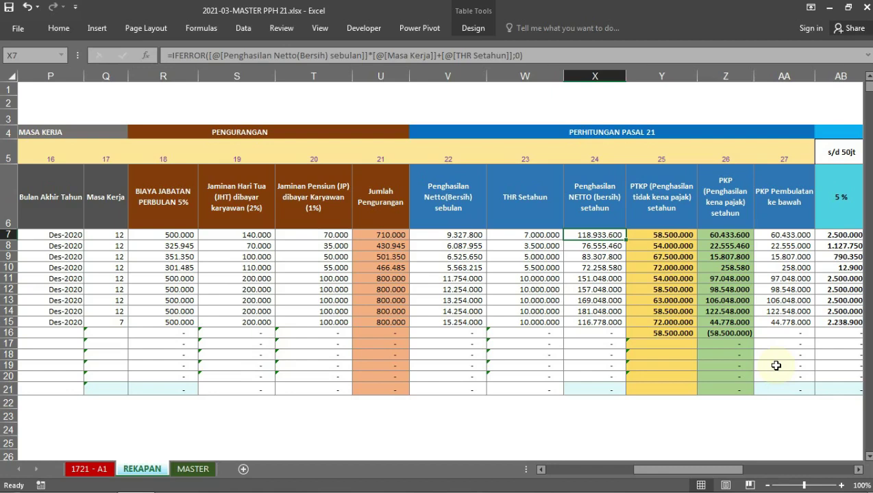
{"action": "key", "text": "Right"}
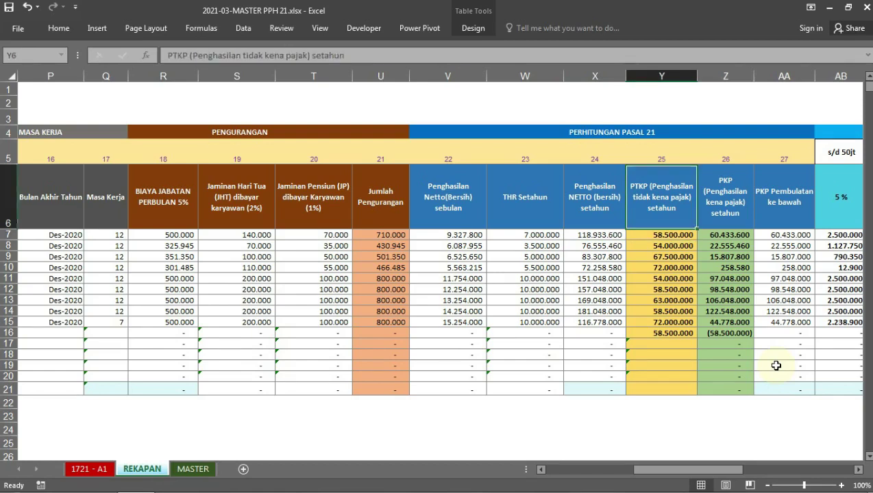
{"action": "key", "text": "Down"}
{"action": "key", "text": "Down"}
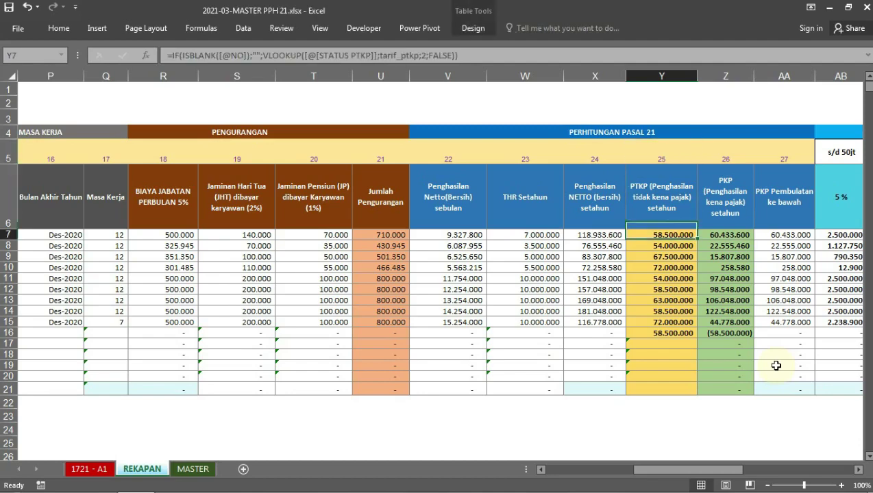
{"action": "key", "text": "Left"}
{"action": "key", "text": "Left"}
{"action": "key", "text": "Left"}
{"action": "key", "text": "Left"}
{"action": "key", "text": "Left"}
{"action": "key", "text": "Left"}
{"action": "key", "text": "Left"}
{"action": "key", "text": "Left"}
{"action": "key", "text": "Left"}
{"action": "key", "text": "Right"}
{"action": "key", "text": "Right"}
{"action": "key", "text": "Right"}
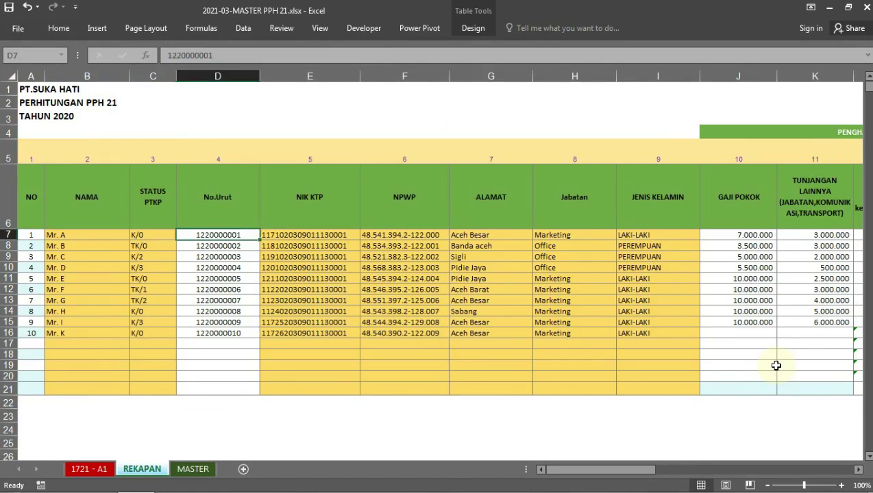
{"action": "key", "text": "Right"}
{"action": "key", "text": "Right"}
{"action": "key", "text": "Right"}
{"action": "key", "text": "Right"}
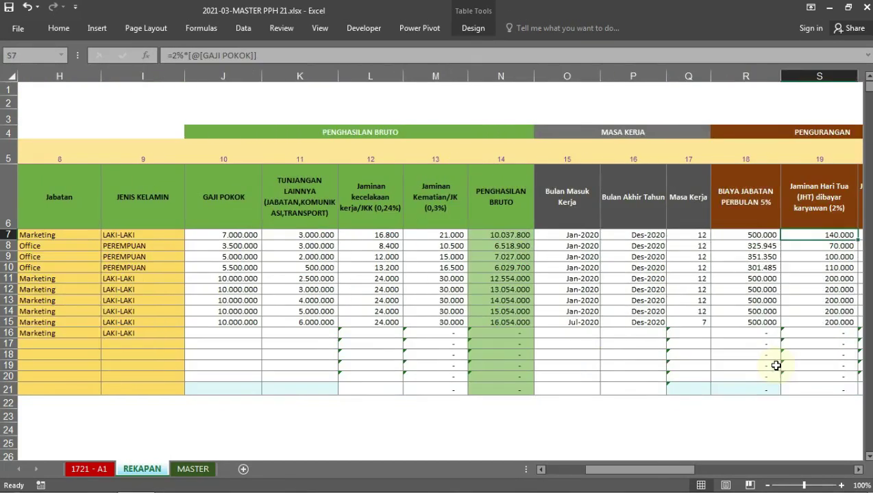
{"action": "key", "text": "Right"}
{"action": "key", "text": "Right"}
{"action": "key", "text": "Right"}
{"action": "key", "text": "Right"}
{"action": "key", "text": "Right"}
{"action": "key", "text": "Right"}
{"action": "key", "text": "Left"}
{"action": "key", "text": "Right"}
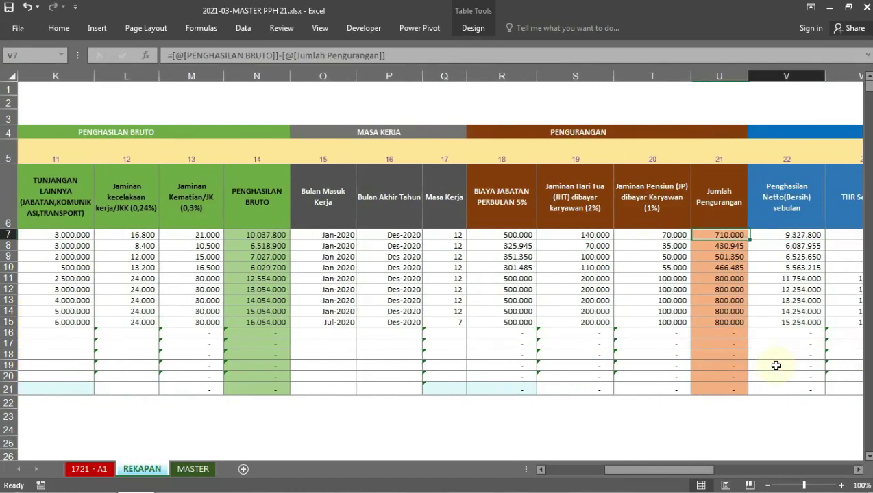
{"action": "key", "text": "Right"}
{"action": "key", "text": "Right"}
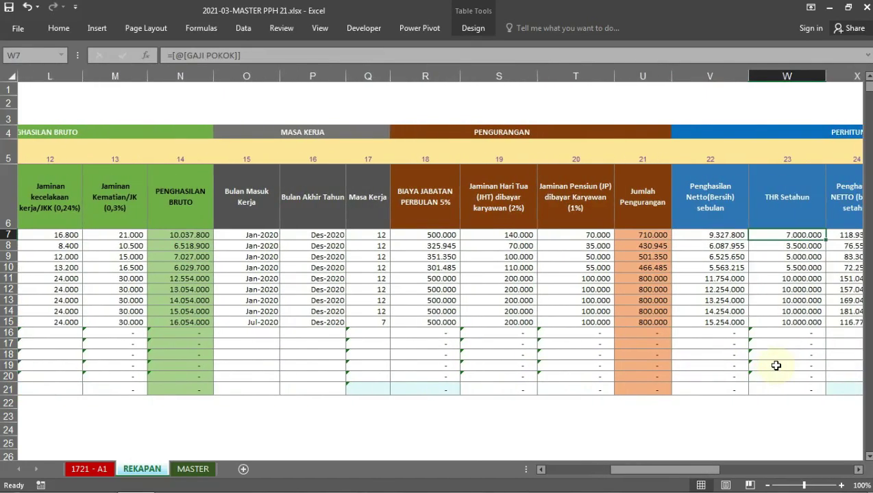
{"action": "key", "text": "Right"}
{"action": "key", "text": "Right"}
{"action": "key", "text": "Left"}
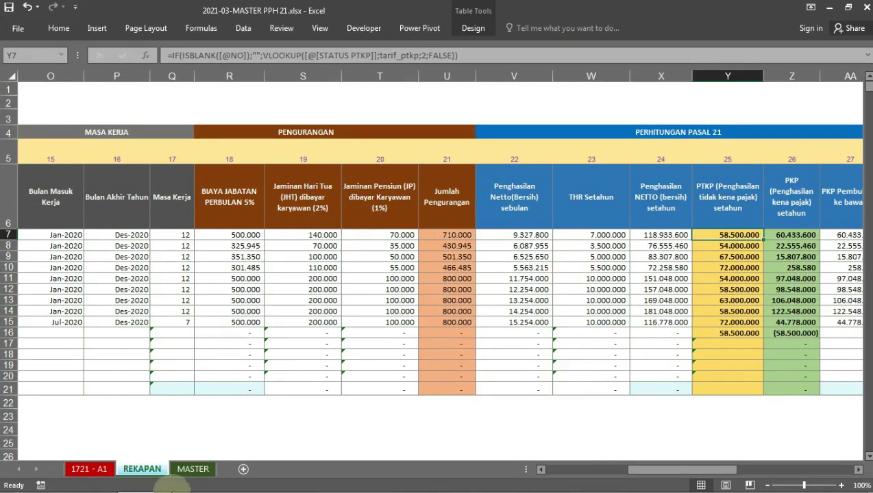
- On MASTER's PTKP rate table, check the K/0 and TK/0 amounts
{"action": "left_click", "coordinate": [212, 473]}
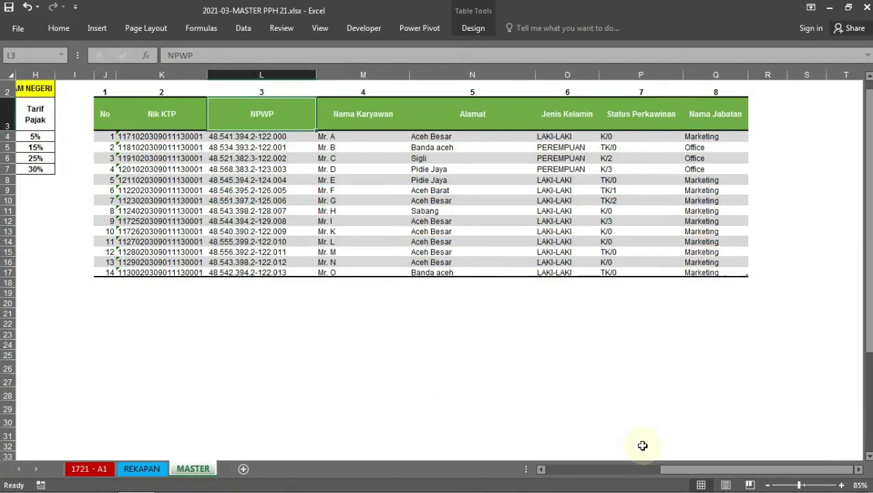
{"action": "left_click_drag", "start_coordinate": [677, 471], "coordinate": [522, 471]}
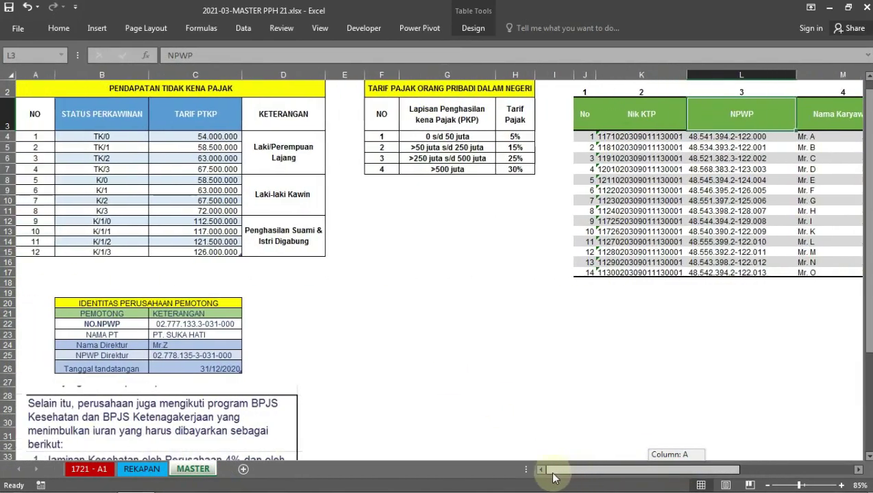
{"action": "left_click", "coordinate": [120, 180]}
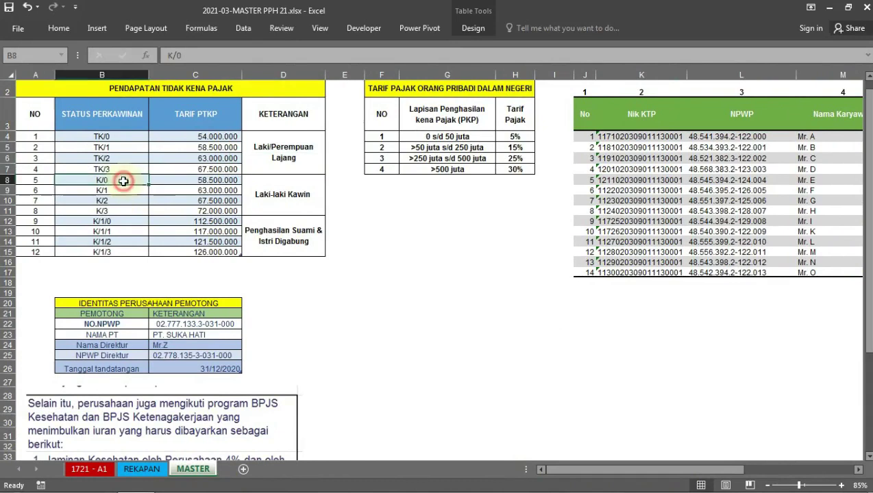
{"action": "left_click", "coordinate": [213, 182]}
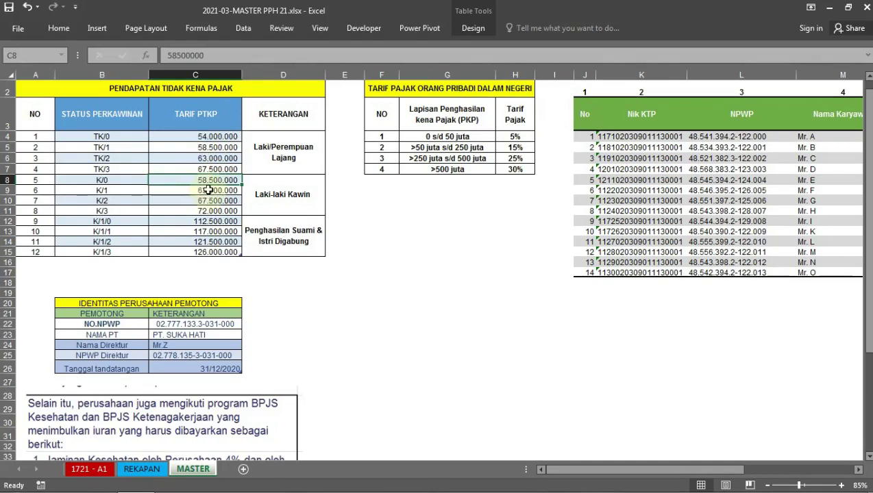
{"action": "left_click", "coordinate": [209, 189]}
{"action": "left_click", "coordinate": [213, 182]}
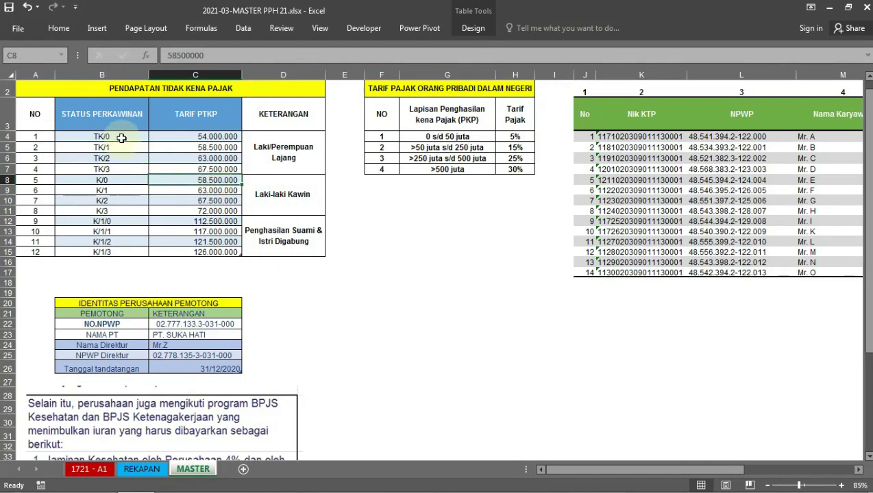
{"action": "left_click", "coordinate": [195, 137]}
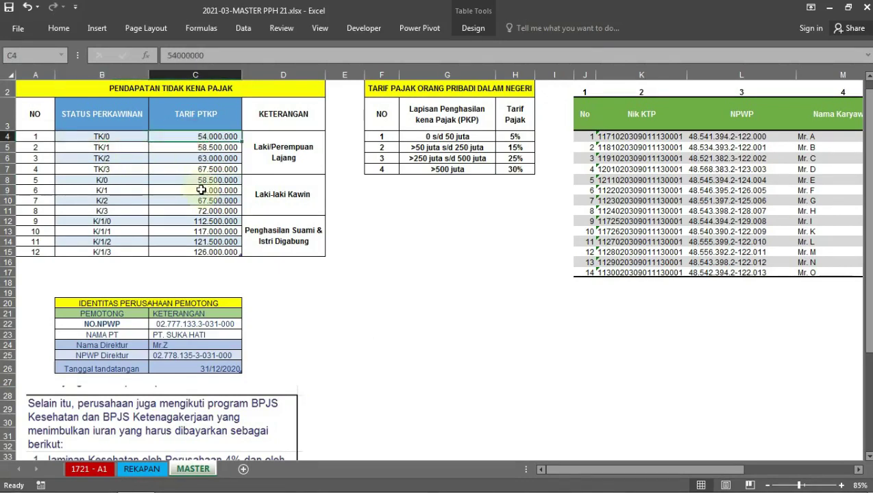
- Compare the second employee's REKAPAN PTKP with MASTER's TK/0 amount of 54.000.000
{"action": "left_click", "coordinate": [141, 470]}
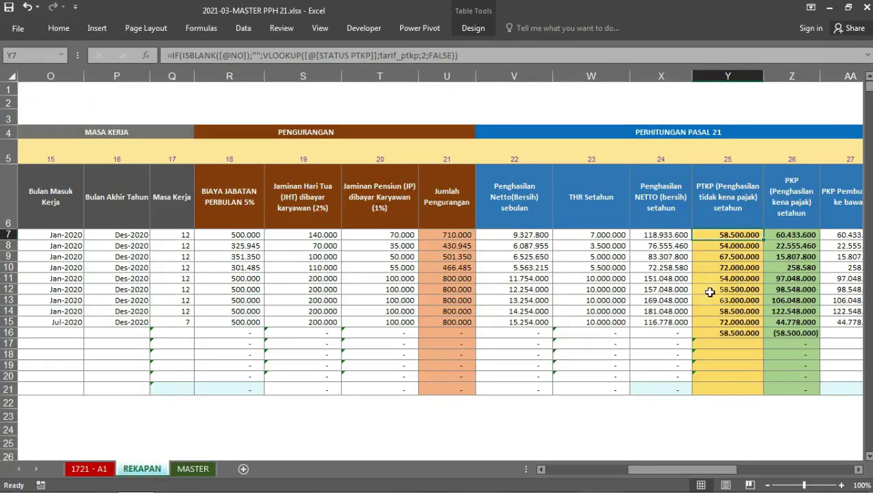
{"action": "left_click", "coordinate": [732, 246]}
{"action": "left_click_drag", "start_coordinate": [662, 471], "coordinate": [555, 476]}
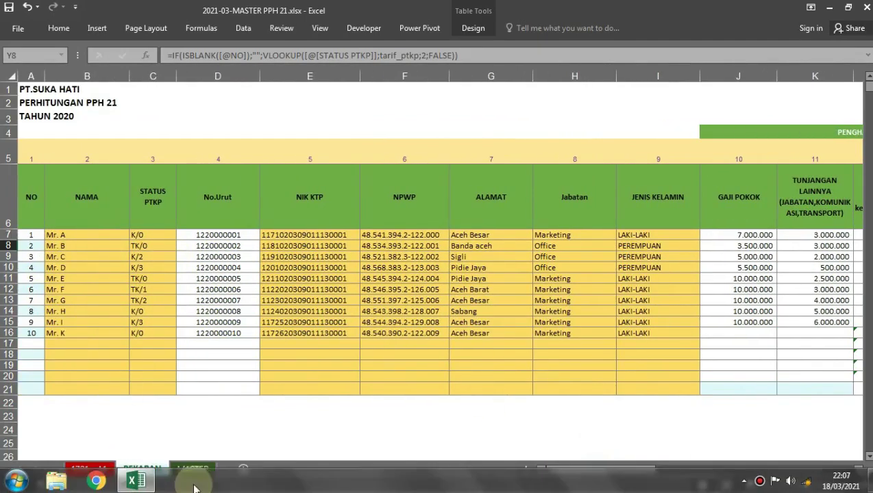
{"action": "left_click", "coordinate": [200, 470]}
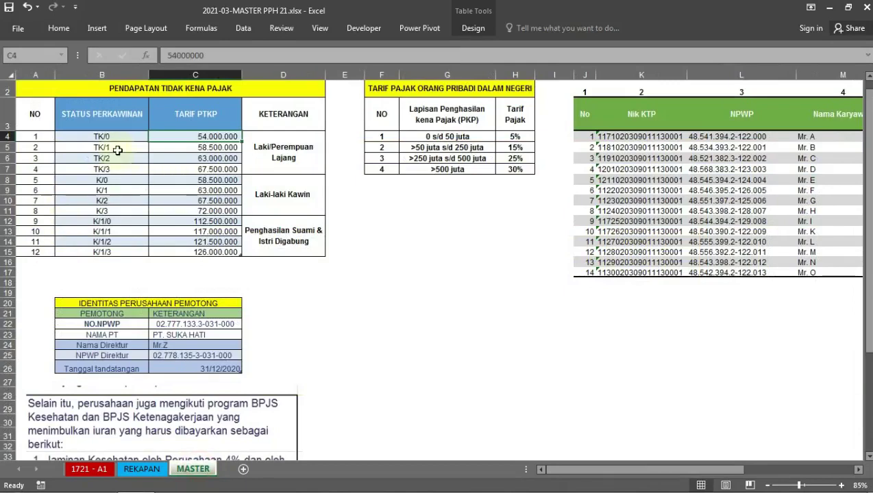
{"action": "left_click", "coordinate": [207, 139]}
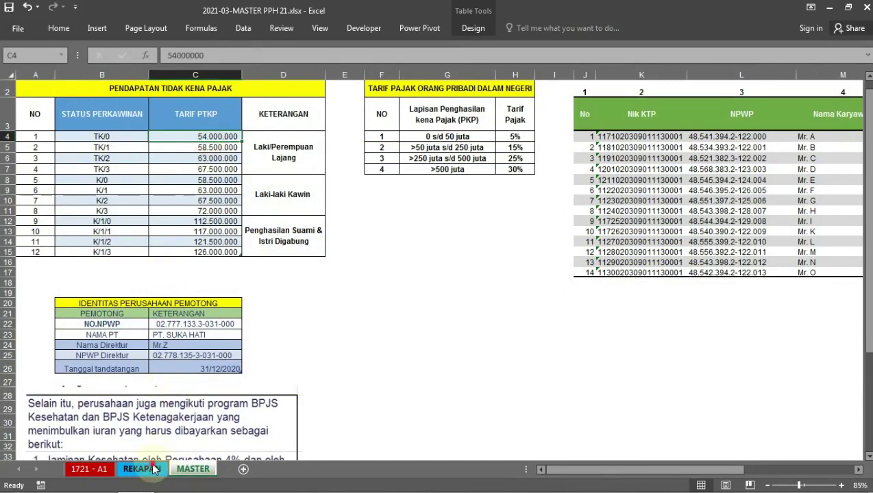
- Scroll REKAPAN to view the first employee's PTKP formula in Y7
{"action": "left_click", "coordinate": [142, 470]}
{"action": "left_click_drag", "start_coordinate": [651, 471], "coordinate": [733, 471]}
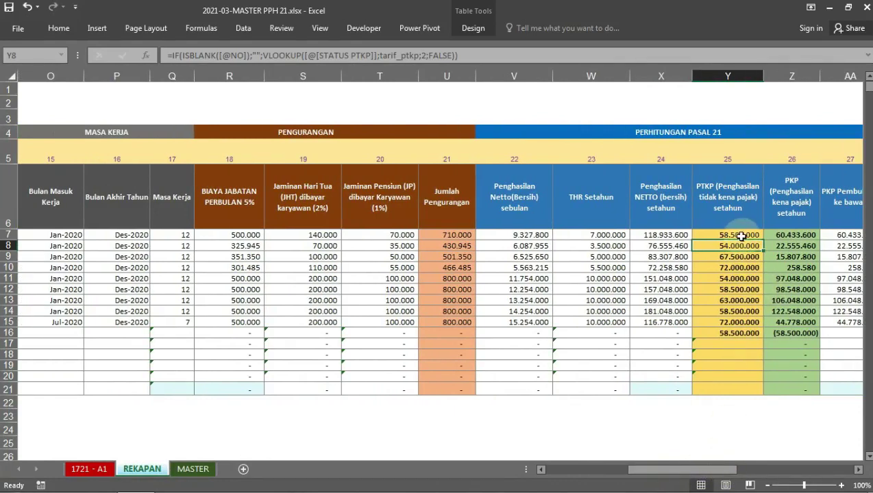
{"action": "left_click", "coordinate": [742, 235]}
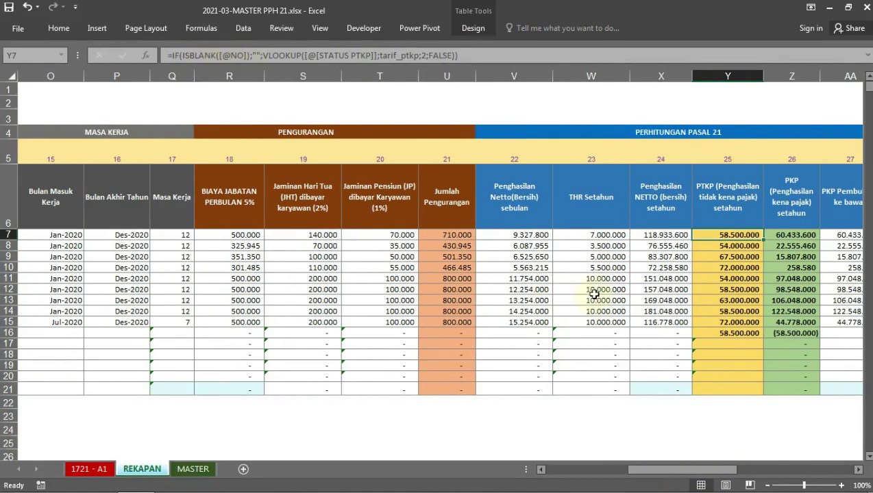
{"action": "left_click_drag", "start_coordinate": [671, 470], "coordinate": [524, 470]}
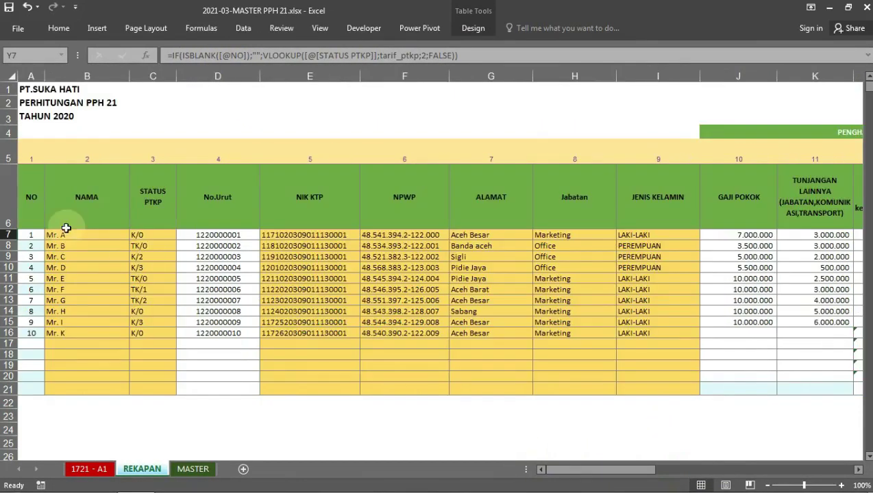
{"action": "left_click_drag", "start_coordinate": [594, 470], "coordinate": [700, 472]}
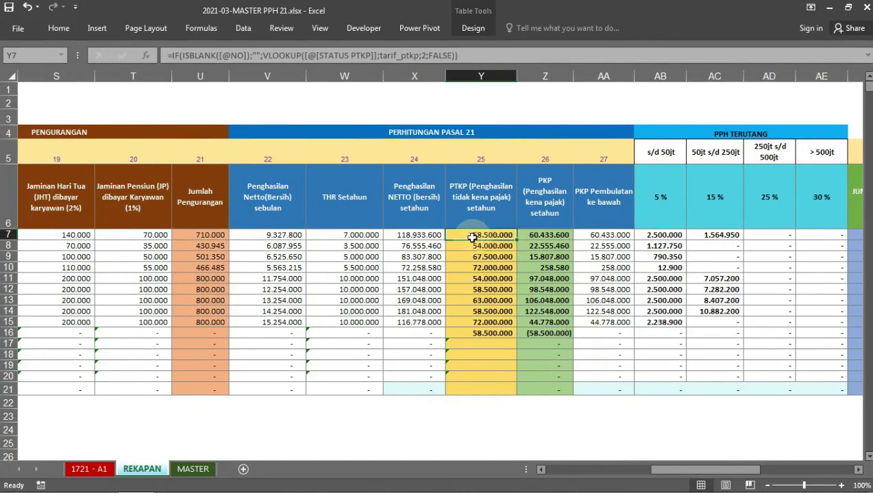
{"action": "left_click_drag", "start_coordinate": [672, 472], "coordinate": [502, 472]}
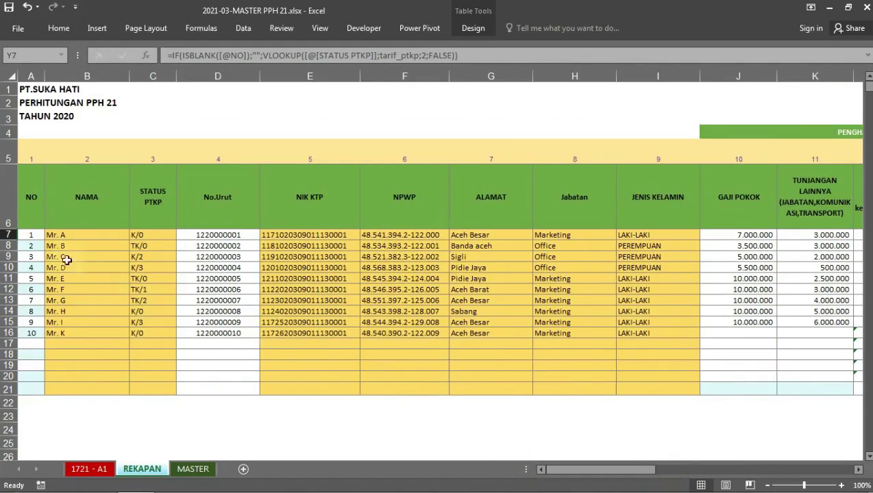
- Delete employee number 1 in A7 to test the blank results, then restore it
{"action": "left_click", "coordinate": [35, 234]}
{"action": "key", "text": "Delete"}
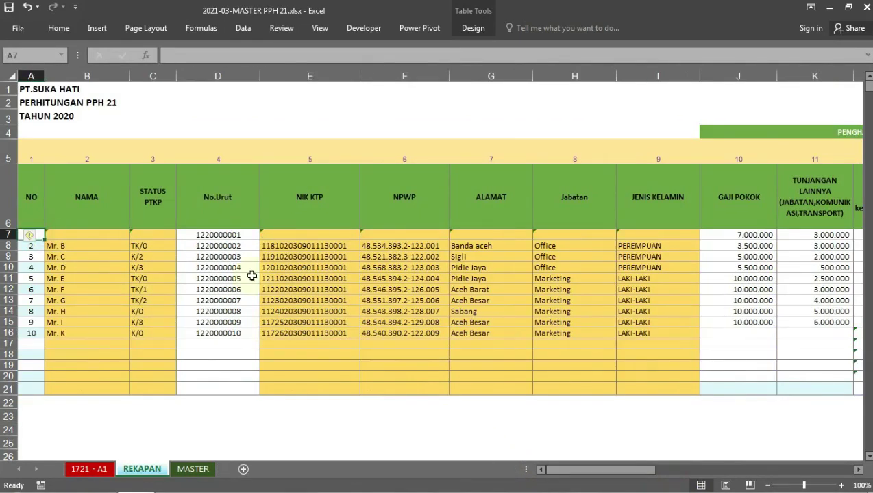
{"action": "key", "text": "Right"}
{"action": "key", "text": "Right"}
{"action": "key", "text": "Right"}
{"action": "key", "text": "Right"}
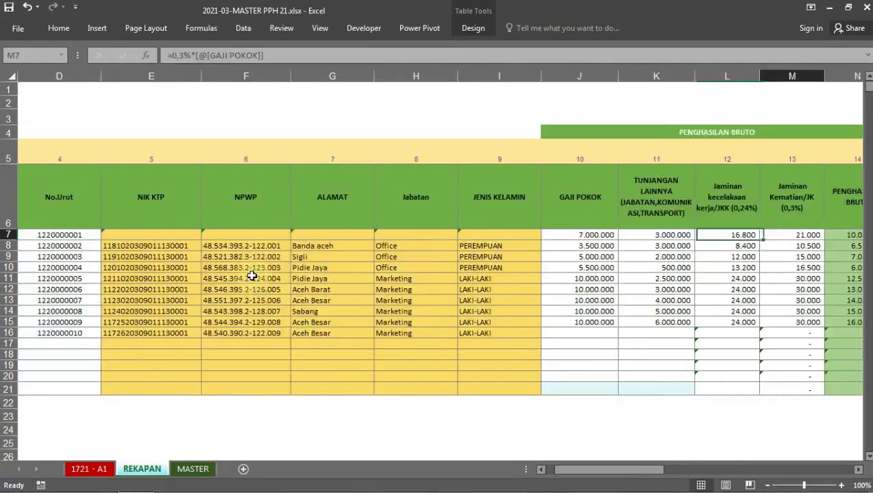
{"action": "key", "text": "Right"}
{"action": "key", "text": "Right"}
{"action": "key", "text": "Right"}
{"action": "key", "text": "Right"}
{"action": "key", "text": "Right"}
{"action": "key", "text": "Right"}
{"action": "key", "text": "Right"}
{"action": "key", "text": "Right"}
{"action": "key", "text": "Right"}
{"action": "key", "text": "Right"}
{"action": "key", "text": "Right"}
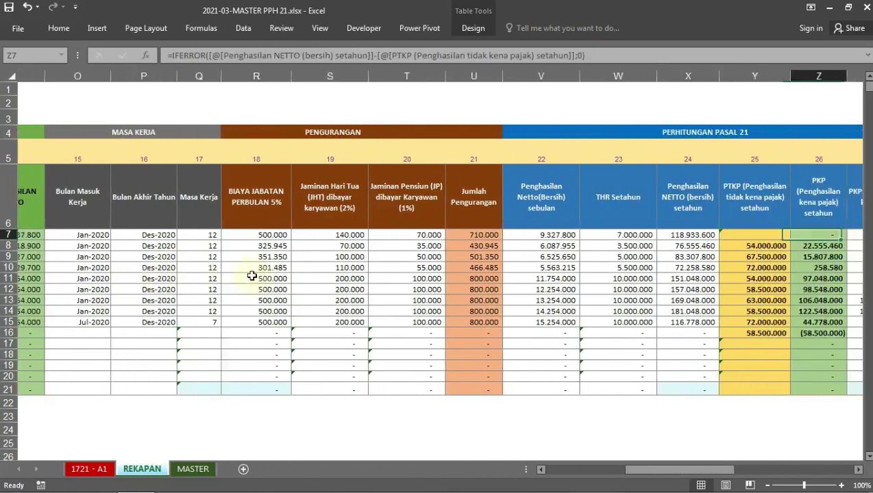
{"action": "key", "text": "Right"}
{"action": "key", "text": "Left"}
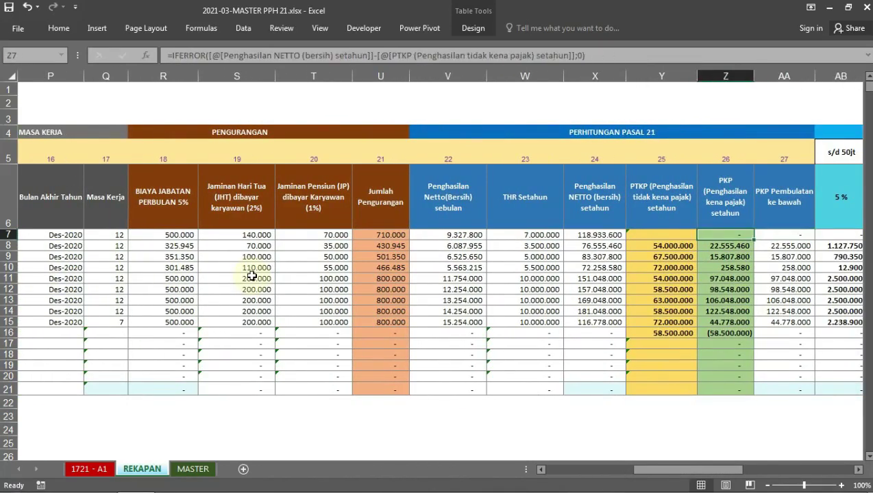
{"action": "key", "text": "Left"}
{"action": "key", "text": "Left"}
{"action": "key", "text": "Left"}
{"action": "key", "text": "Left"}
{"action": "key", "text": "Left"}
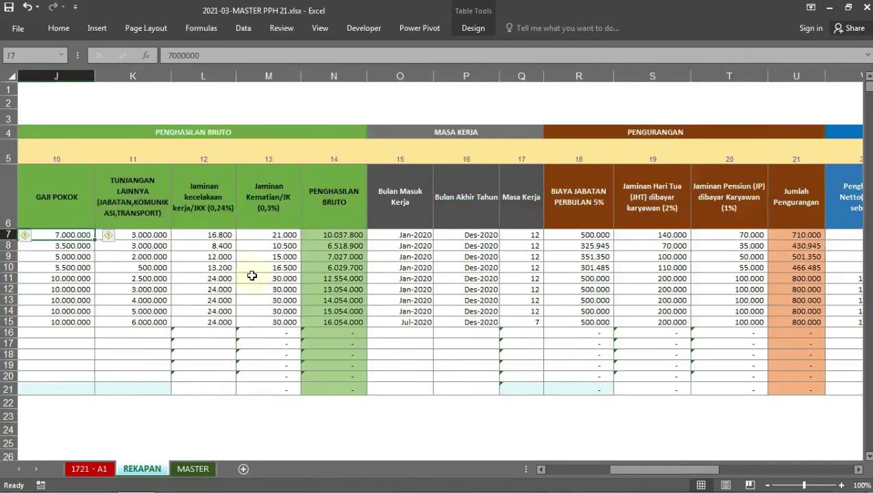
{"action": "key", "text": "Left"}
{"action": "key", "text": "Left"}
{"action": "key", "text": "Left"}
{"action": "type", "text": "1"}
{"action": "key", "text": "Return"}
- Check row 7's 1% pension deduction, Jumlah Pengurangan total and PTKP lookup formulas
{"action": "key", "text": "Up"}
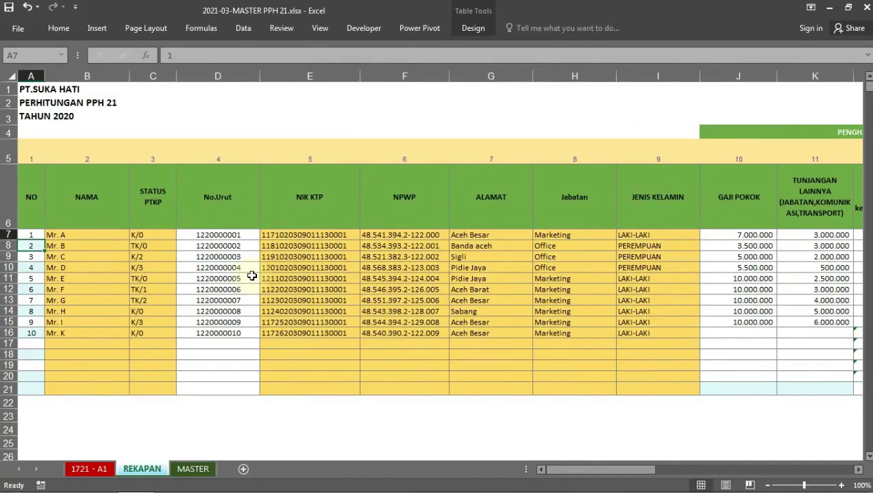
{"action": "key", "text": "Right"}
{"action": "key", "text": "Right"}
{"action": "key", "text": "Right"}
{"action": "key", "text": "Right"}
{"action": "key", "text": "Right"}
{"action": "key", "text": "Right"}
{"action": "key", "text": "Right"}
{"action": "key", "text": "Right"}
{"action": "key", "text": "Right"}
{"action": "key", "text": "Right"}
{"action": "key", "text": "Right"}
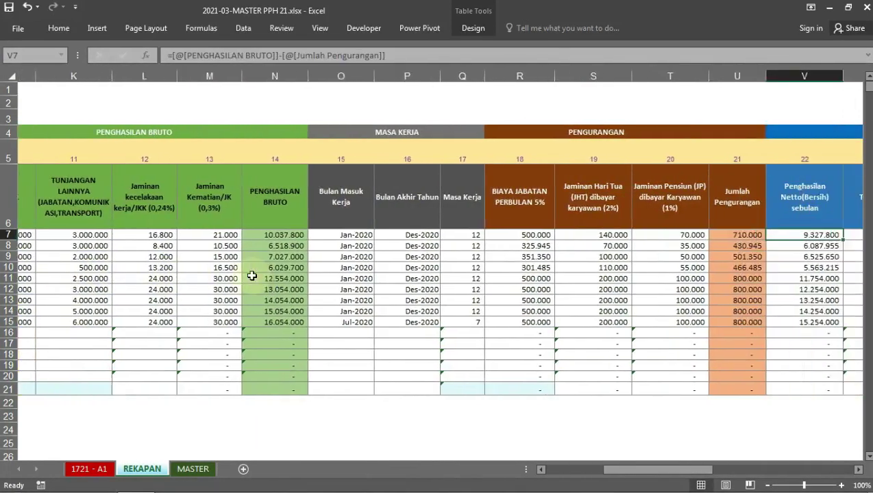
{"action": "key", "text": "Left"}
{"action": "key", "text": "Left"}
{"action": "key", "text": "Left"}
{"action": "key", "text": "Left"}
{"action": "key", "text": "Right"}
{"action": "key", "text": "Right"}
{"action": "key", "text": "Right"}
{"action": "key", "text": "Right"}
{"action": "key", "text": "Right"}
{"action": "key", "text": "Right"}
{"action": "key", "text": "Right"}
{"action": "key", "text": "Right"}
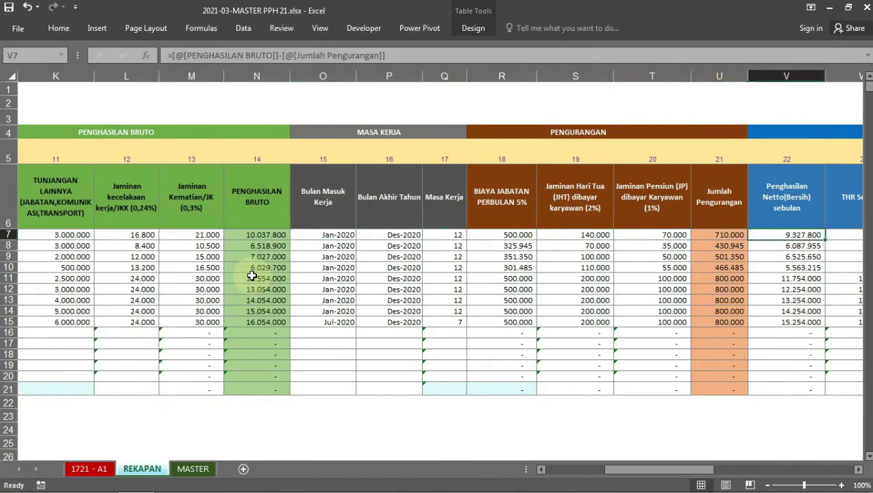
{"action": "key", "text": "Right"}
{"action": "key", "text": "Right"}
{"action": "key", "text": "Right"}
{"action": "key", "text": "Right"}
{"action": "key", "text": "Right"}
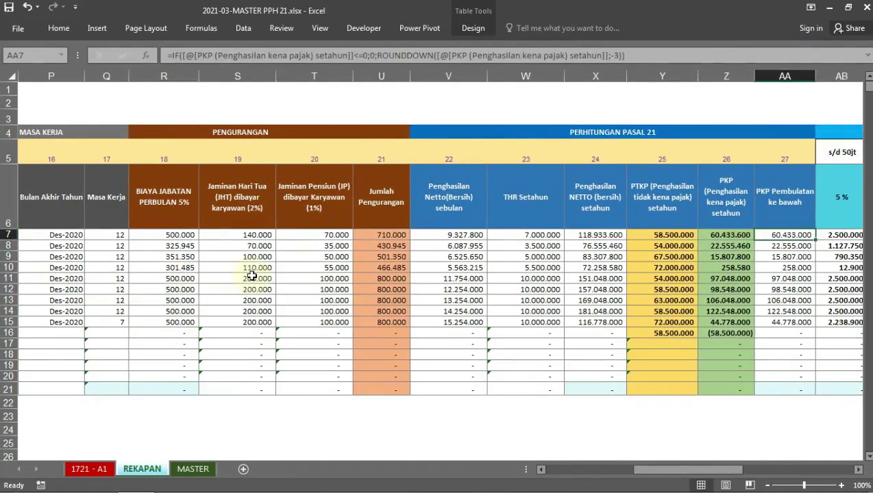
{"action": "key", "text": "Left"}
{"action": "key", "text": "Left"}
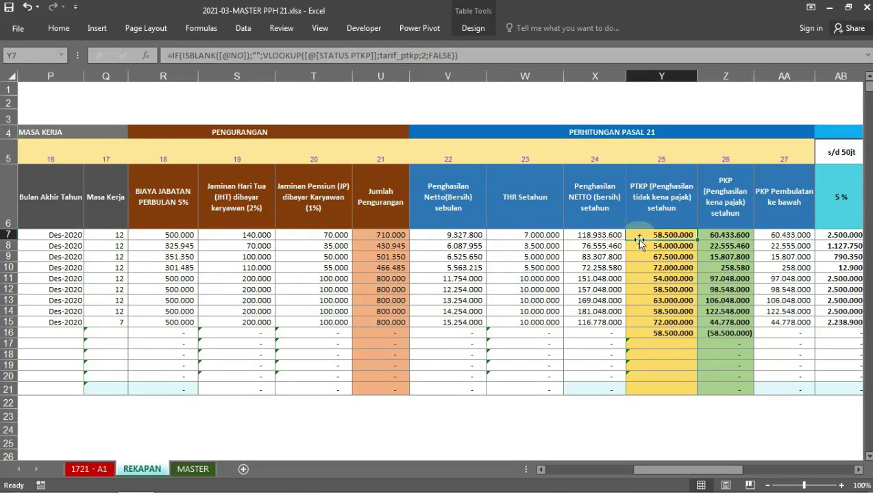
- Confirm MASTER's B4:C15 status and rate range is named tarif_ptkp, then view REKAPAN's PKP formula in Z7
{"action": "left_click", "coordinate": [89, 468]}
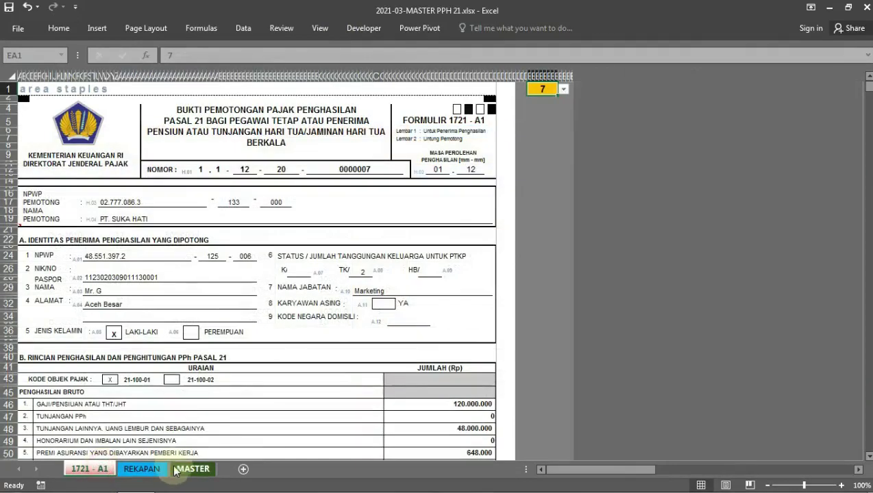
{"action": "left_click", "coordinate": [192, 469]}
{"action": "left_click", "coordinate": [115, 136]}
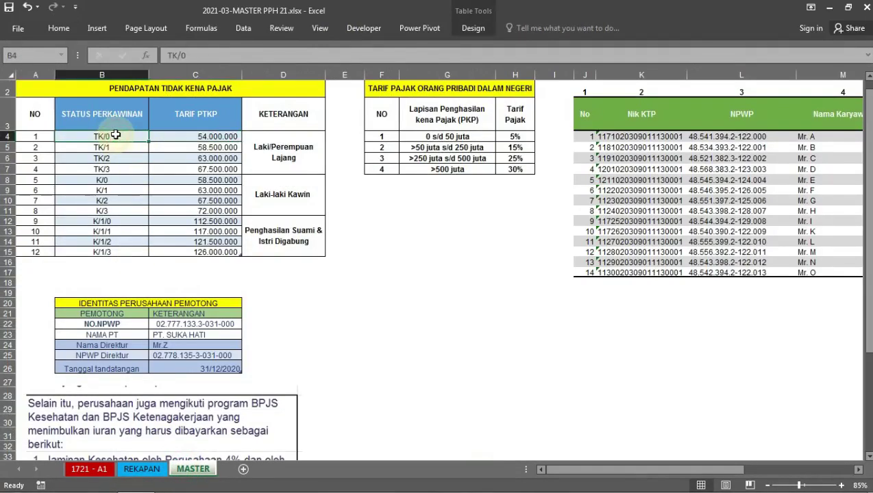
{"action": "left_click", "coordinate": [110, 113]}
{"action": "left_click_drag", "start_coordinate": [110, 137], "coordinate": [198, 252]}
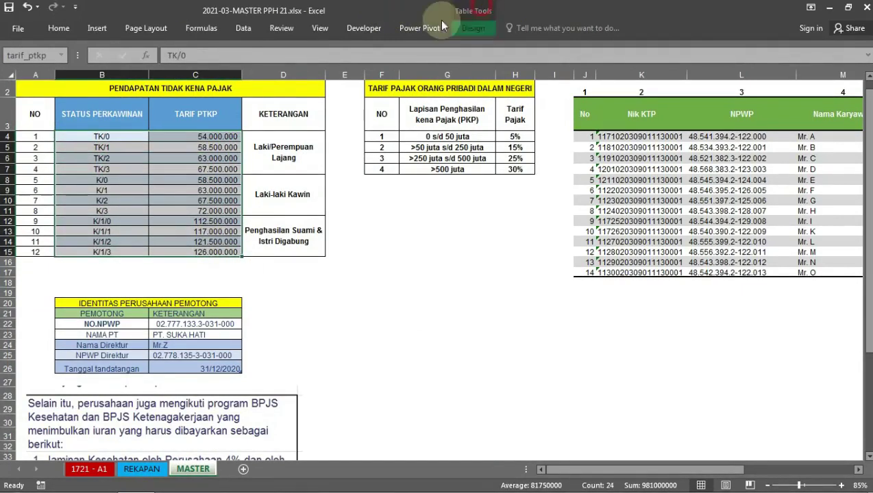
{"action": "left_click", "coordinate": [473, 28]}
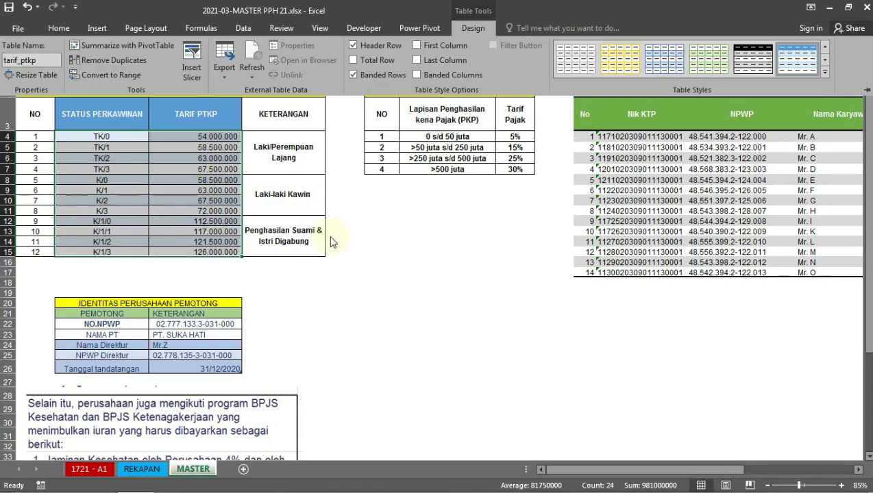
{"action": "left_click", "coordinate": [136, 476]}
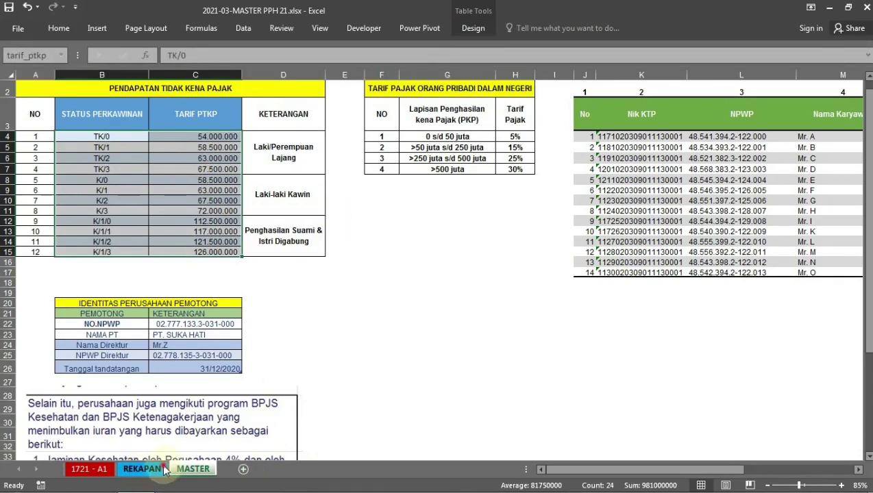
{"action": "left_click", "coordinate": [150, 470]}
{"action": "left_click", "coordinate": [719, 236]}
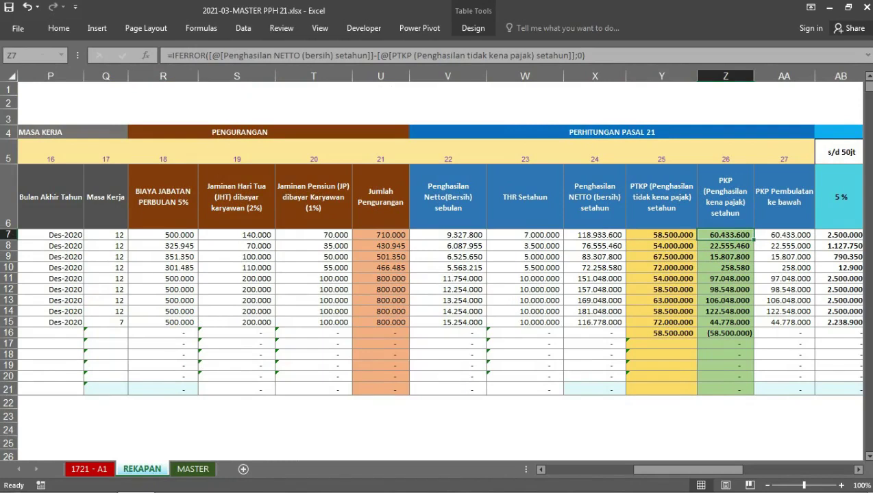
{"action": "key", "text": "Left"}
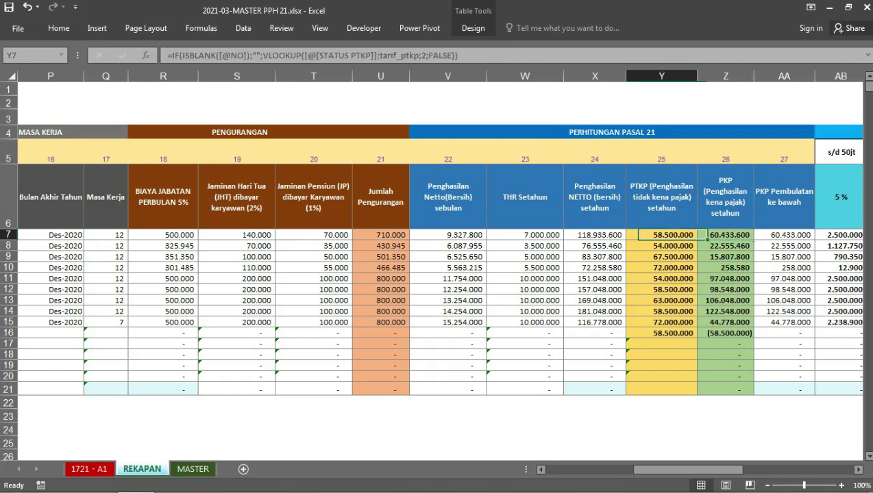
{"action": "key", "text": "Left"}
{"action": "key", "text": "Right"}
{"action": "key", "text": "Right"}
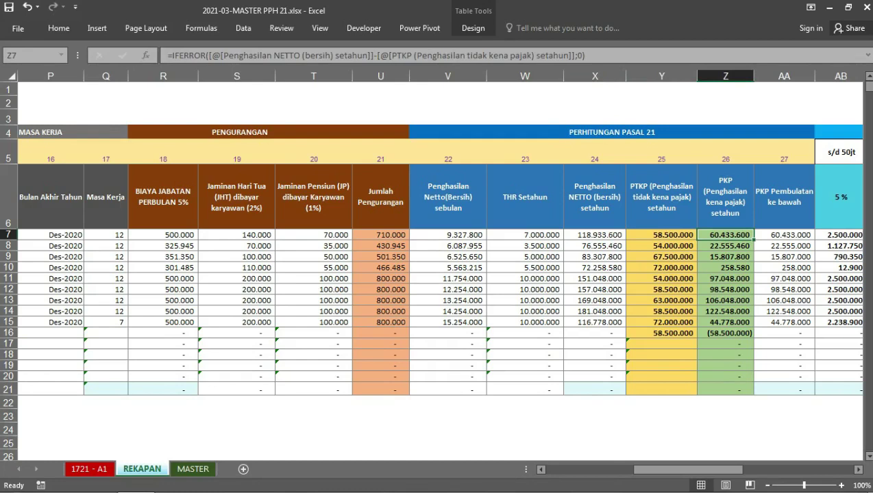
{"action": "key", "text": "Left"}
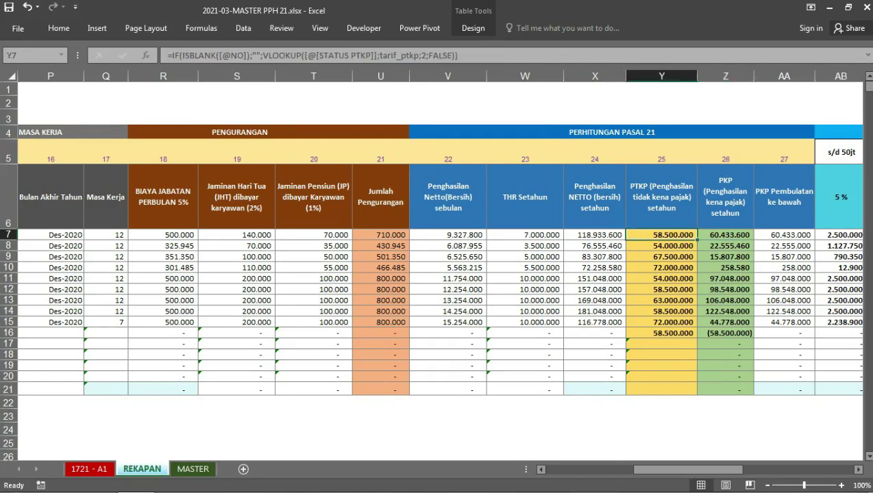
{"action": "key", "text": "Right"}
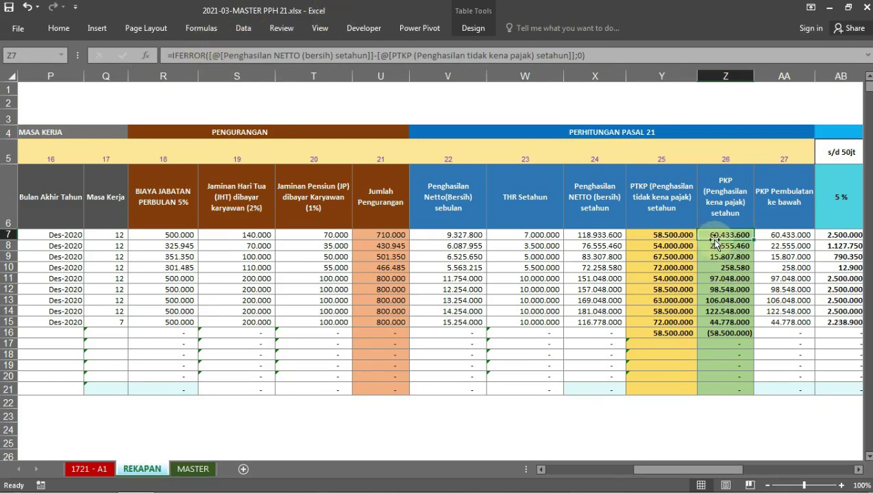
{"action": "left_click", "coordinate": [741, 348]}
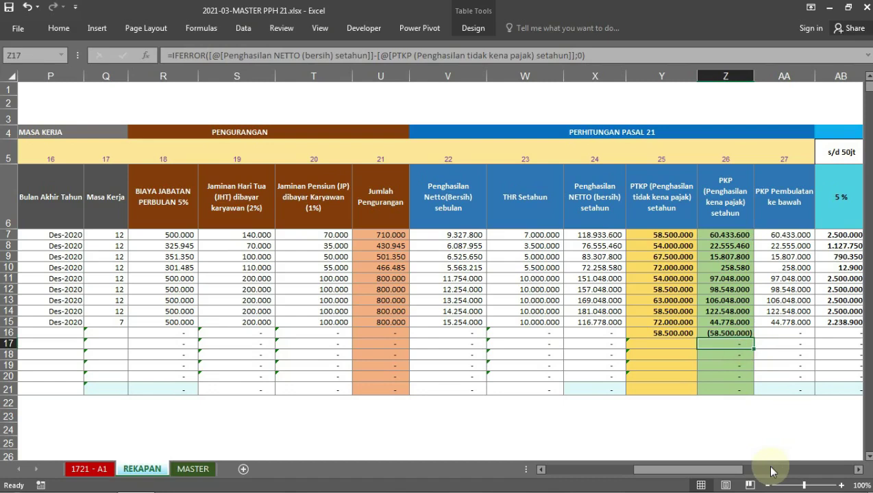
- Strip IFERROR from the Z17 PKP formula to reveal the #VALUE! errors
{"action": "left_click", "coordinate": [209, 55]}
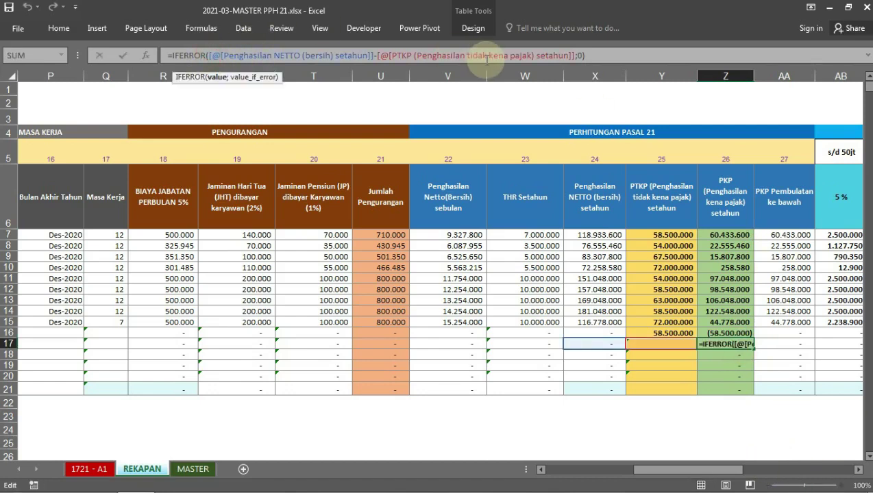
{"action": "key", "text": "BackSpace"}
{"action": "key", "text": "BackSpace"}
{"action": "key", "text": "BackSpace"}
{"action": "key", "text": "BackSpace"}
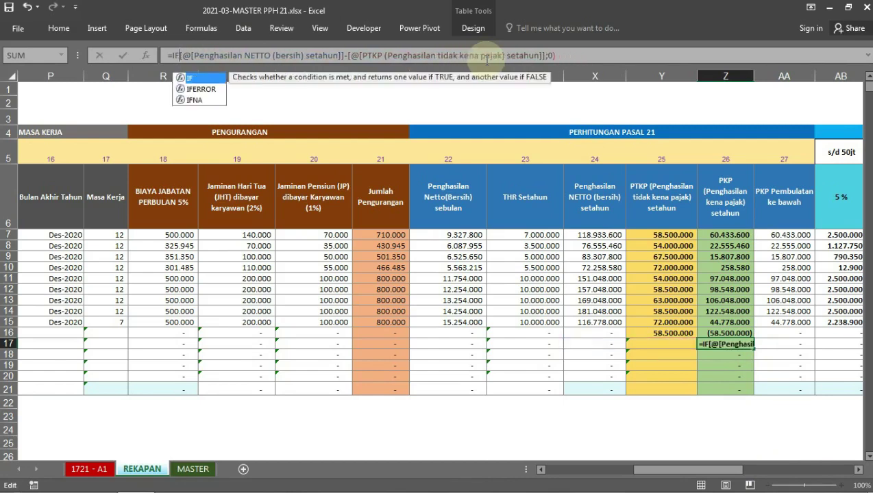
{"action": "key", "text": "BackSpace"}
{"action": "key", "text": "BackSpace"}
{"action": "key", "text": "End"}
{"action": "key", "text": "BackSpace"}
{"action": "key", "text": "Return"}
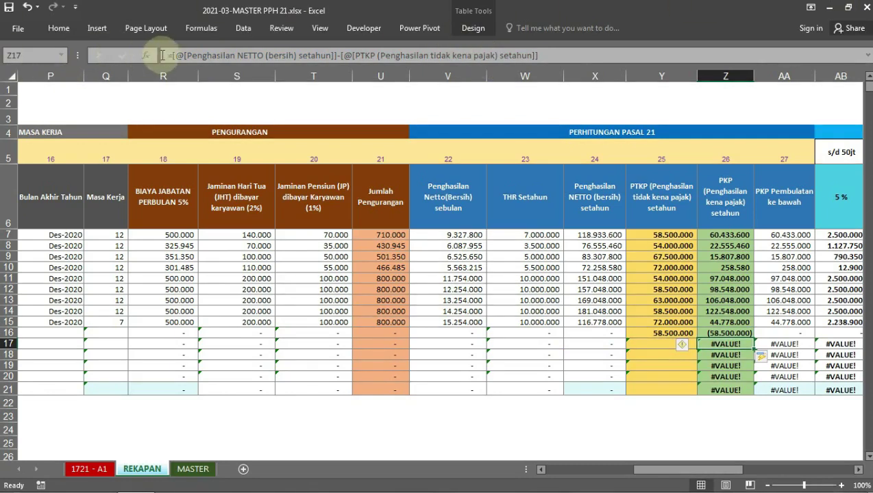
- Rewrap the PKP formula as =IFERROR(…;0) and commit it down the column
{"action": "left_click", "coordinate": [171, 54]}
{"action": "type", "text": "IFERROR"}
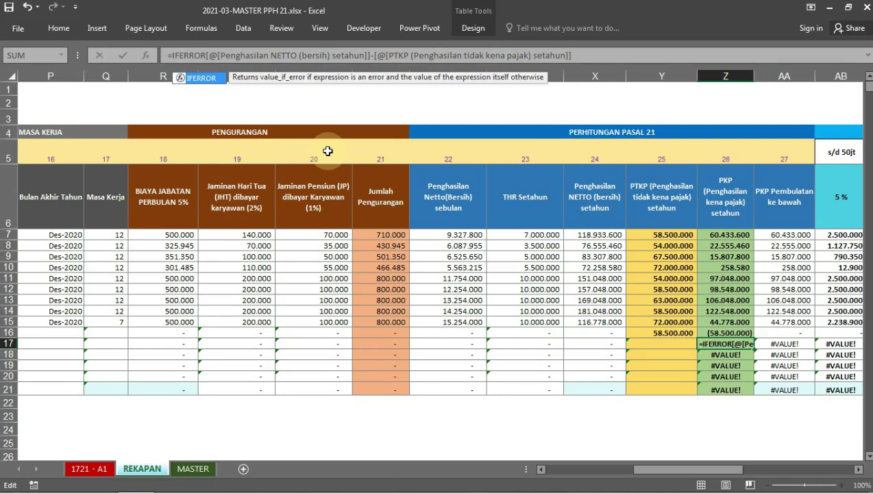
{"action": "type", "text": "("}
{"action": "key", "text": "End"}
{"action": "type", "text": ";"}
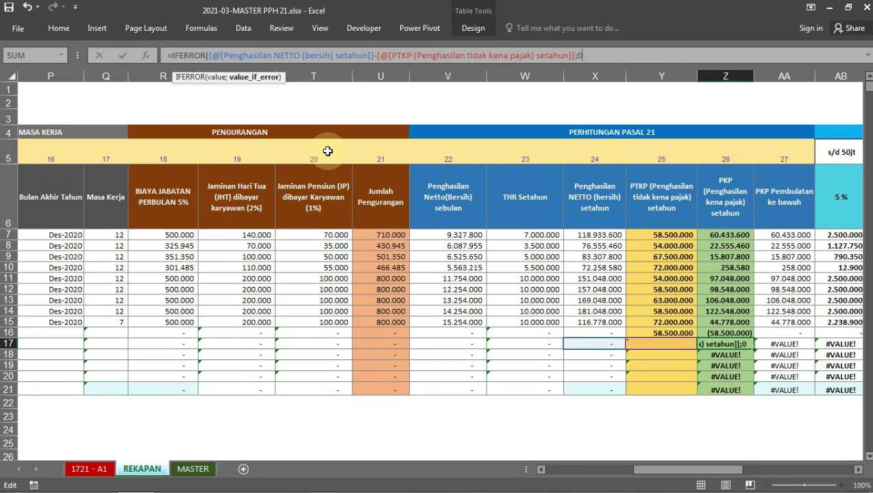
{"action": "key", "text": "ctrl+Return"}
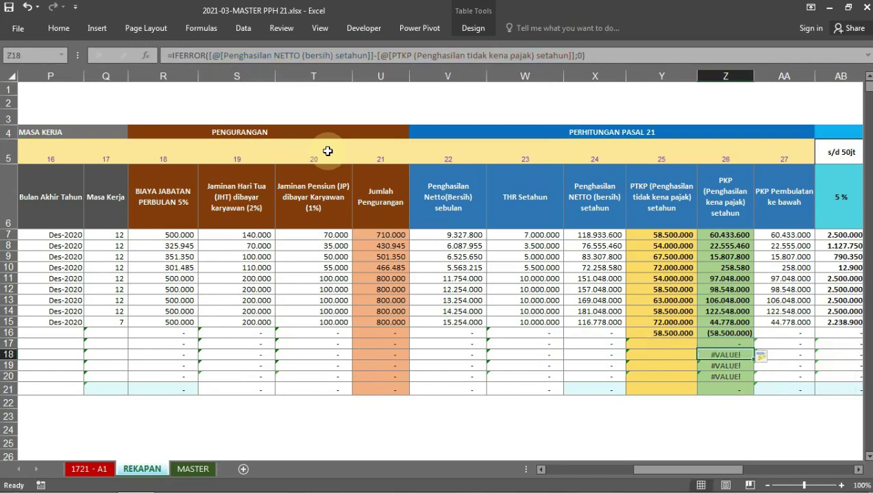
- Check the negative PKP in Z16 and the PKP and rounded PKP formulas in Z7 and AA7
{"action": "key", "text": "Up"}
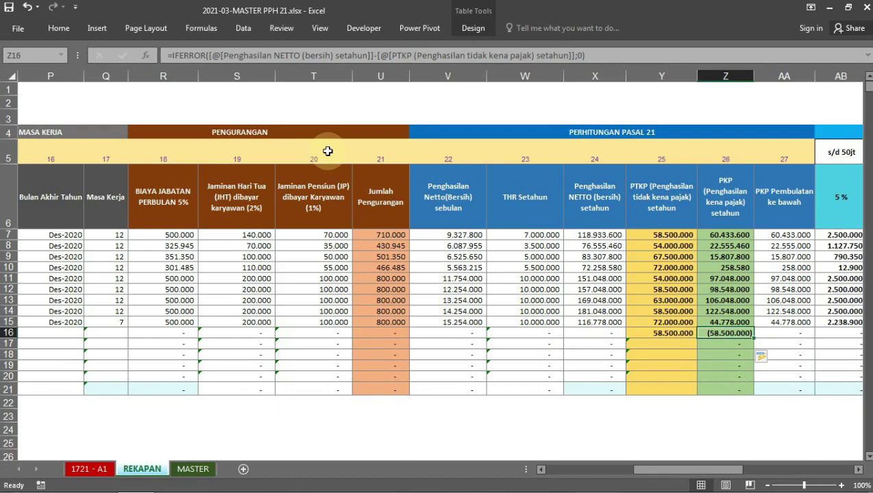
{"action": "key", "text": "Down"}
{"action": "key", "text": "Right"}
{"action": "key", "text": "Up"}
{"action": "key", "text": "Up"}
{"action": "key", "text": "Up"}
{"action": "key", "text": "Up"}
{"action": "key", "text": "Up"}
{"action": "key", "text": "Up"}
{"action": "key", "text": "Up"}
{"action": "key", "text": "Up"}
{"action": "key", "text": "Up"}
{"action": "key", "text": "Up"}
{"action": "key", "text": "Up"}
{"action": "key", "text": "Down"}
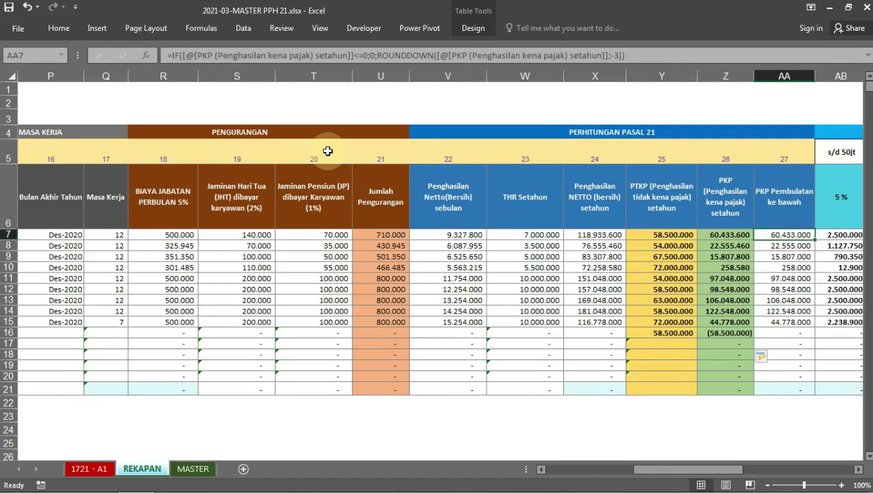
{"action": "key", "text": "Left"}
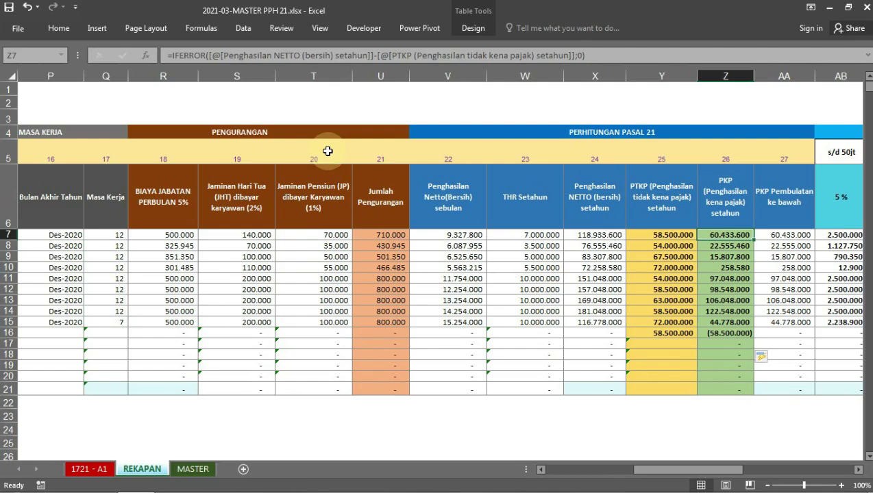
{"action": "key", "text": "Right"}
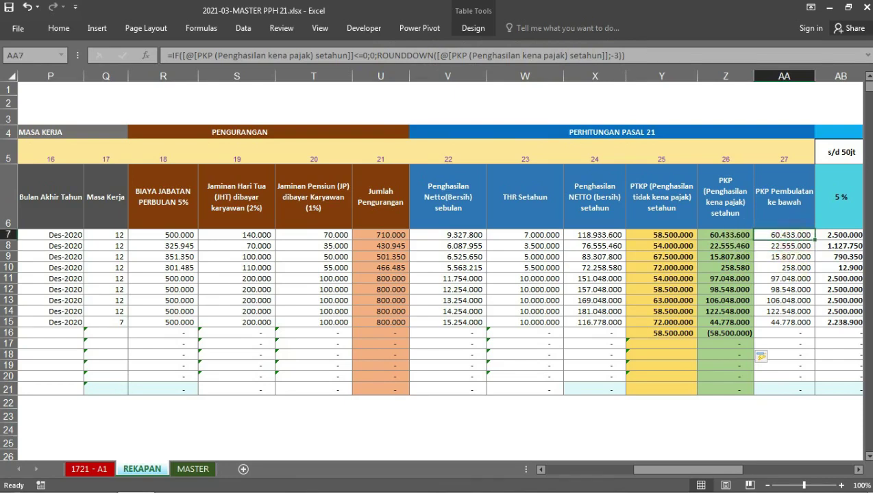
- Compare REKAPAN's PPh terutang bracket columns with the MASTER sheet's PKP tax rate layers table
{"action": "key", "text": "Right"}
{"action": "key", "text": "Right"}
{"action": "key", "text": "Right"}
{"action": "key", "text": "Right"}
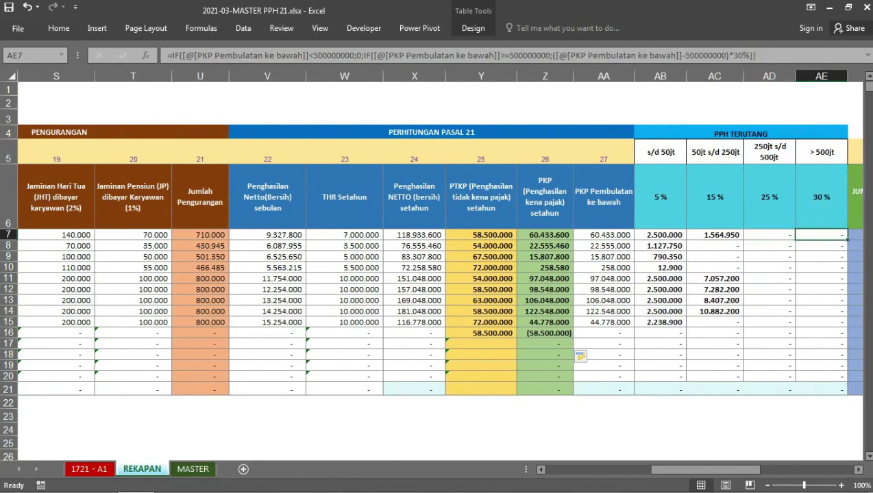
{"action": "key", "text": "Left"}
{"action": "key", "text": "Left"}
{"action": "key", "text": "Left"}
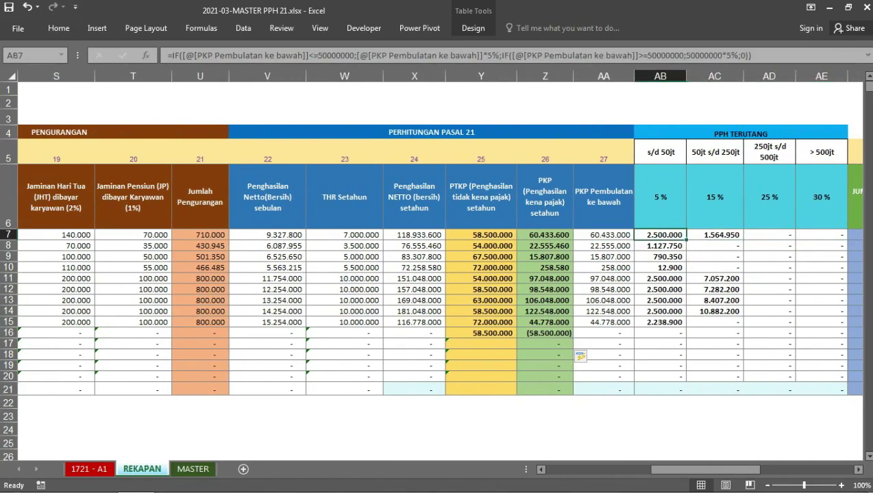
{"action": "key", "text": "Up"}
{"action": "key", "text": "Up"}
{"action": "key", "text": "Up"}
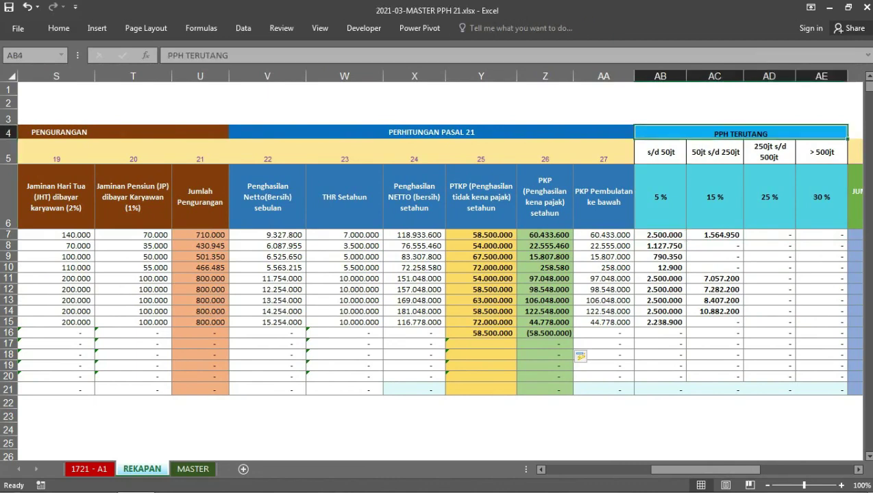
{"action": "key", "text": "Down"}
{"action": "key", "text": "Down"}
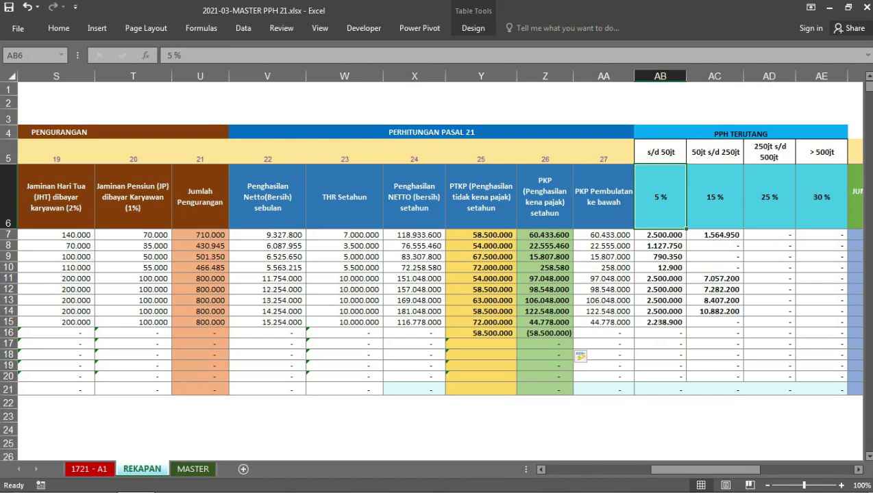
{"action": "left_click", "coordinate": [195, 470]}
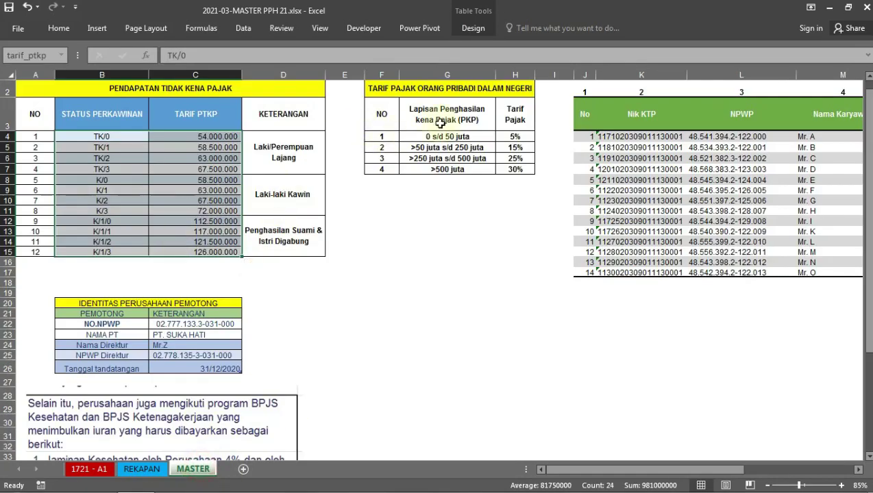
{"action": "left_click", "coordinate": [445, 119]}
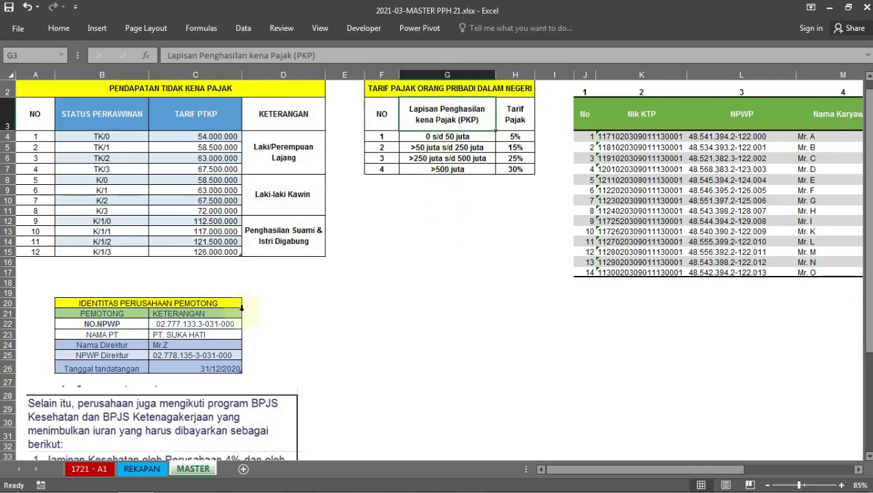
{"action": "left_click", "coordinate": [142, 469]}
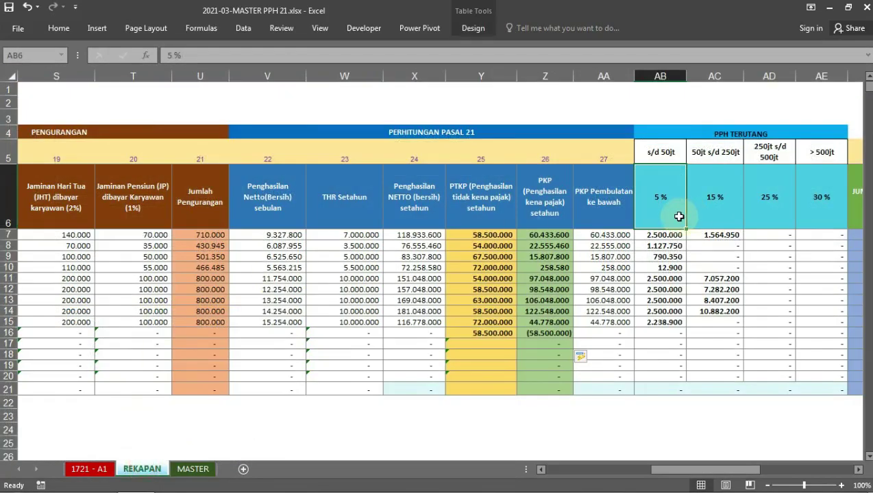
- Review AA7's rounded-down PKP formula and the 5%, 15%, 25% and 30% bracket headings
{"action": "left_click", "coordinate": [679, 184]}
{"action": "left_click", "coordinate": [604, 235]}
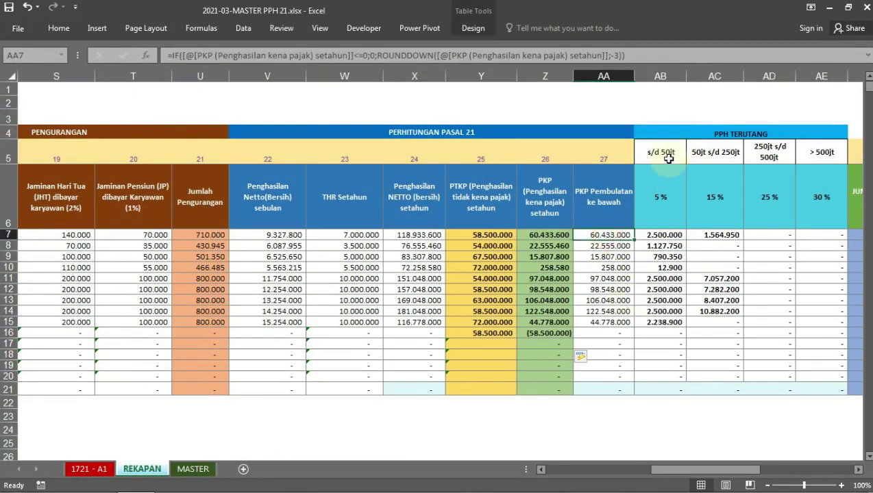
{"action": "left_click", "coordinate": [662, 182]}
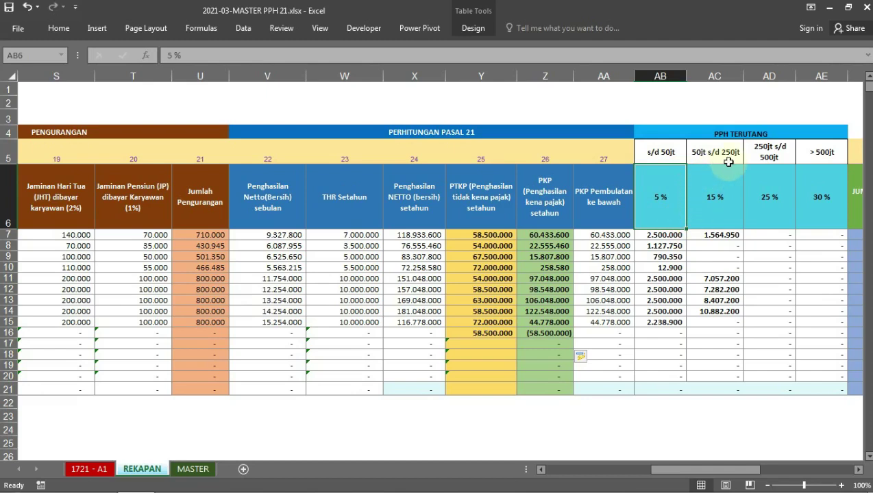
{"action": "left_click", "coordinate": [731, 206]}
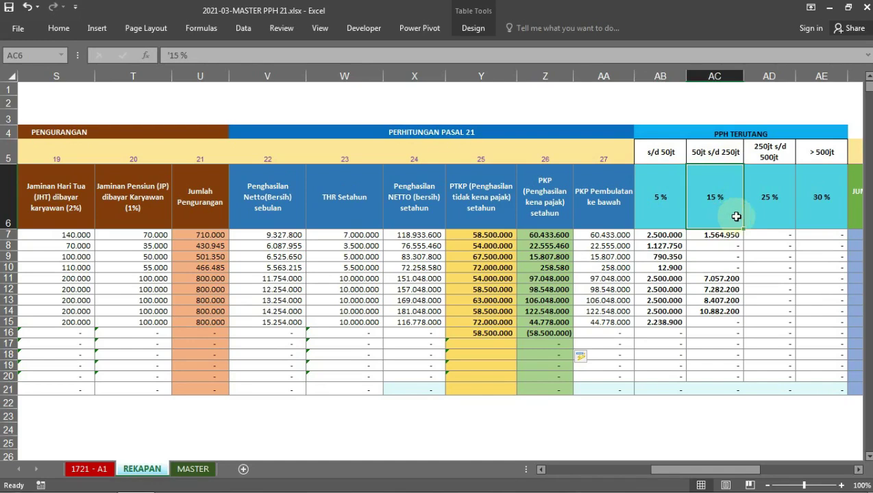
{"action": "left_click", "coordinate": [780, 195]}
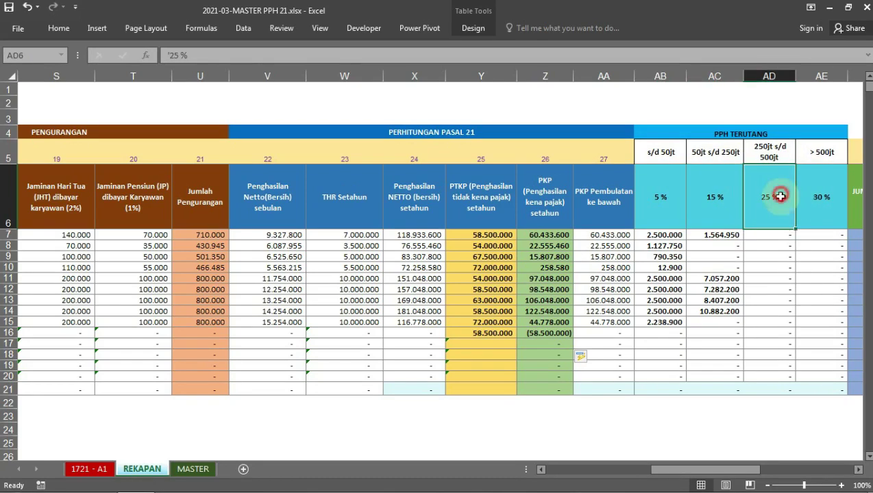
{"action": "left_click", "coordinate": [826, 188]}
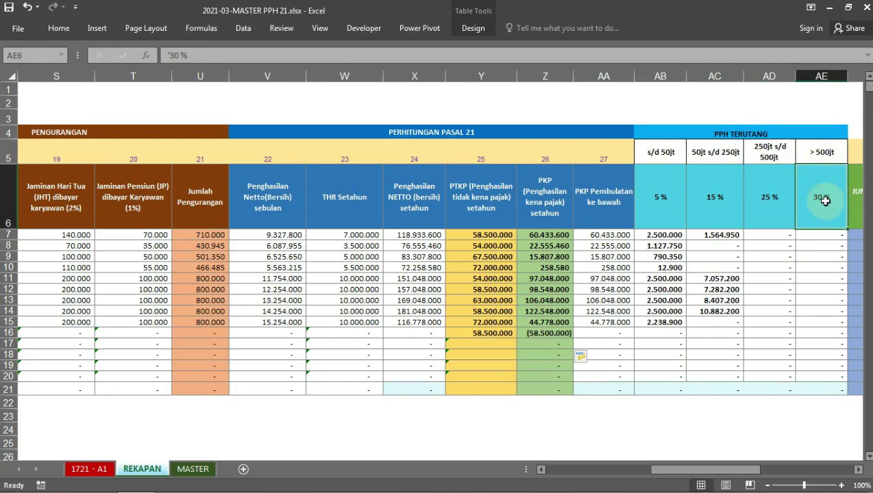
{"action": "left_click", "coordinate": [616, 233]}
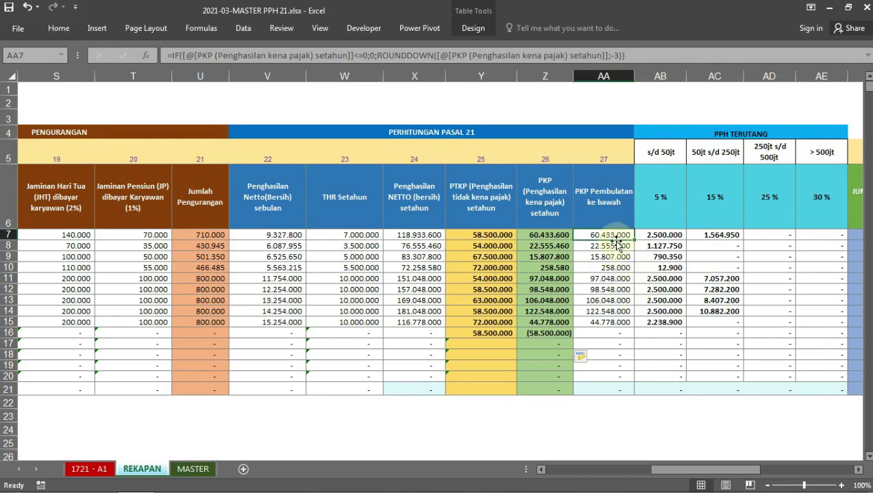
- Read the AB7 and AC7 bracket formulas in the expanded formula bar, then AD7 through AF7
{"action": "left_click", "coordinate": [652, 237]}
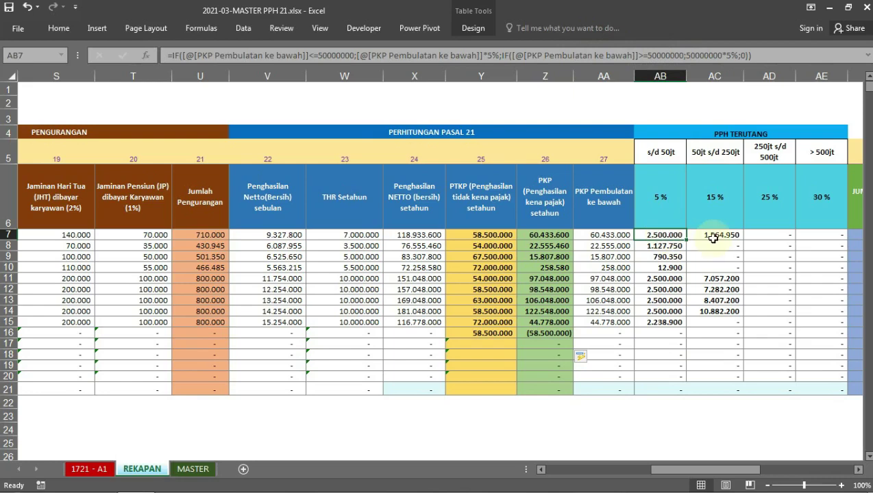
{"action": "left_click", "coordinate": [713, 237]}
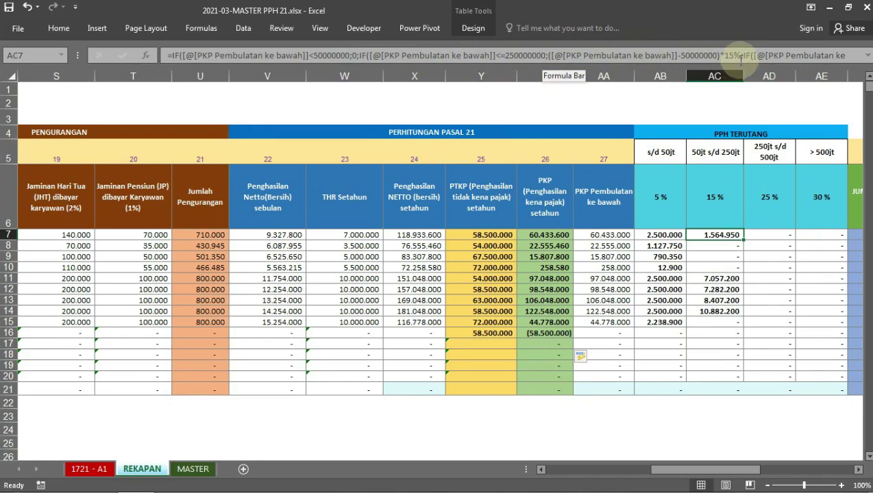
{"action": "left_click", "coordinate": [867, 56]}
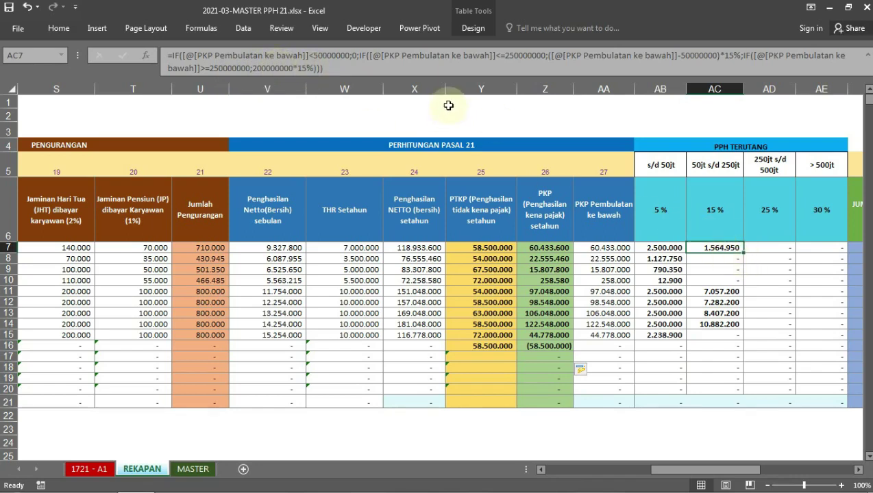
{"action": "left_click", "coordinate": [771, 248]}
{"action": "key", "text": "Right"}
{"action": "key", "text": "Left"}
{"action": "key", "text": "Right"}
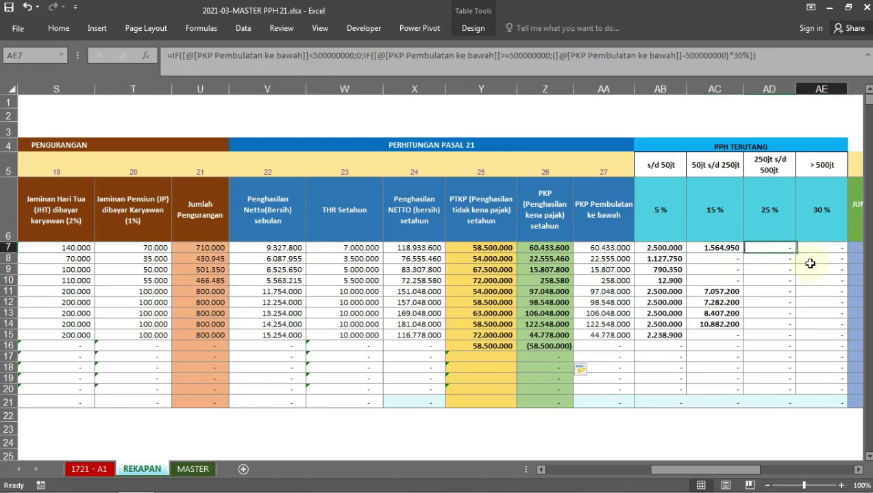
{"action": "key", "text": "Right"}
- Verify that AF7's annual PPh 21 total sums the four bracket results in row 7
{"action": "scroll", "coordinate": [810, 263], "scroll_direction": "right", "scroll_amount": 2}
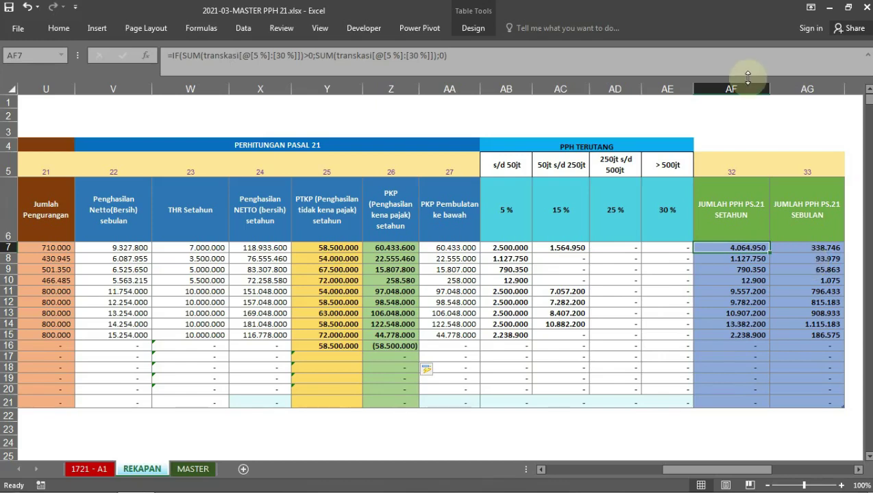
{"action": "left_click_drag", "start_coordinate": [506, 247], "coordinate": [668, 247]}
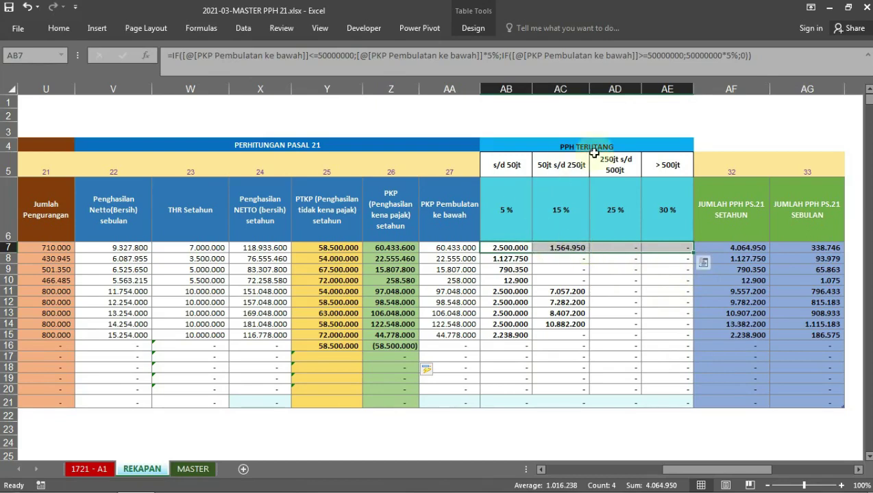
{"action": "left_click", "coordinate": [745, 250]}
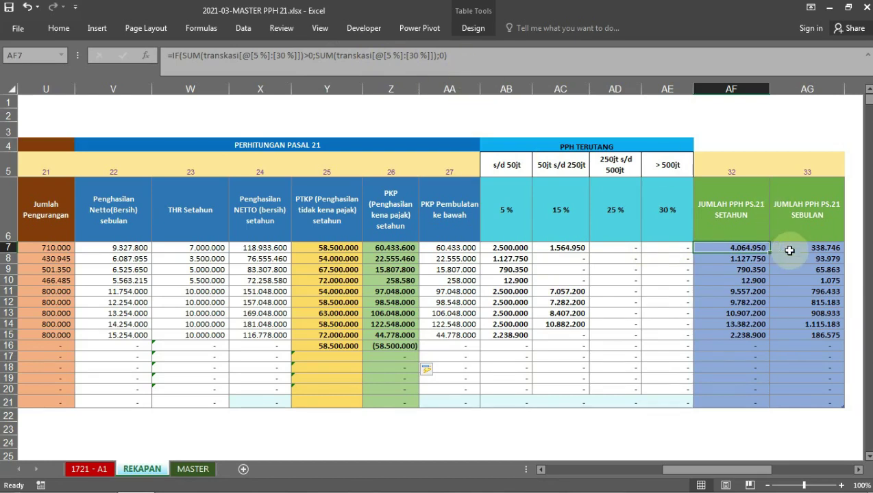
{"action": "left_click", "coordinate": [738, 222]}
{"action": "left_click", "coordinate": [751, 256]}
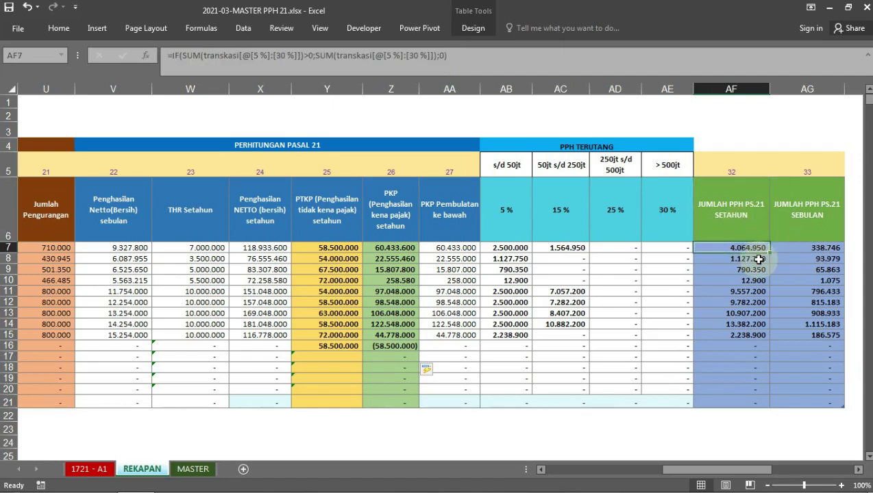
{"action": "left_click", "coordinate": [799, 248]}
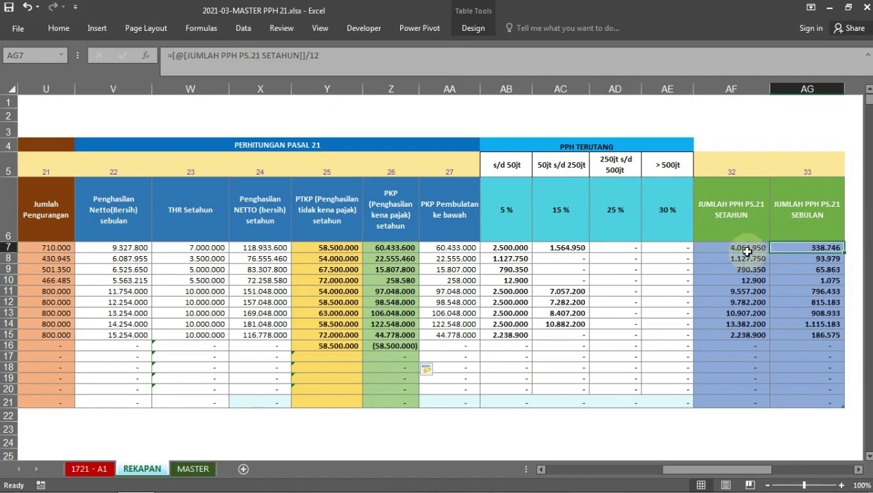
{"action": "left_click", "coordinate": [748, 249]}
- Compare AG7's monthly formula with AF7 and AG14, then delete its fixed divisor 12
{"action": "left_click", "coordinate": [806, 251]}
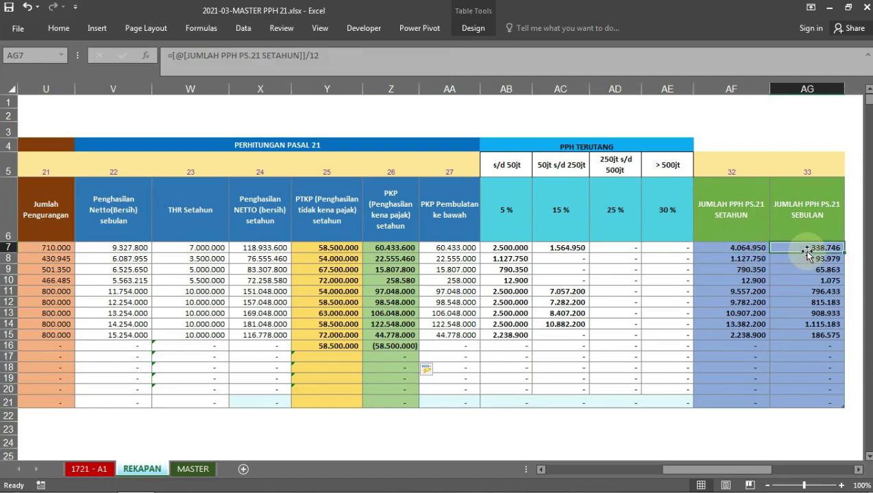
{"action": "left_click", "coordinate": [754, 248]}
{"action": "left_click", "coordinate": [812, 254]}
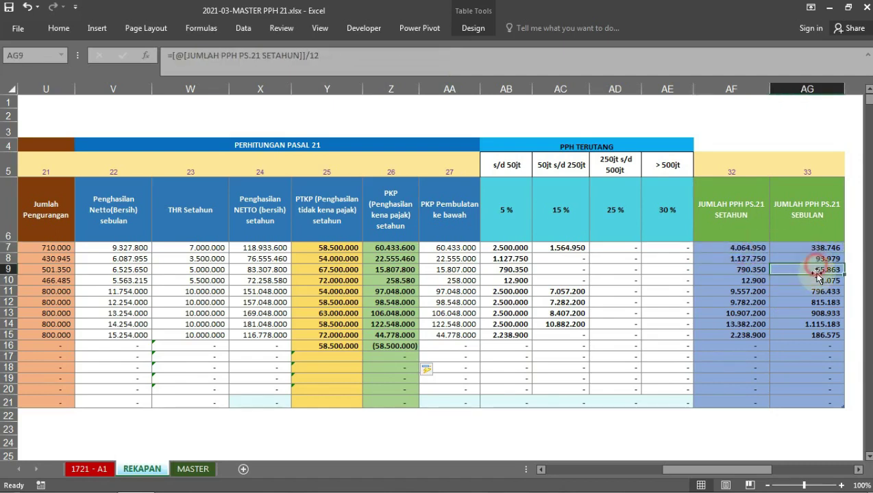
{"action": "left_click", "coordinate": [819, 324]}
{"action": "left_click", "coordinate": [824, 248]}
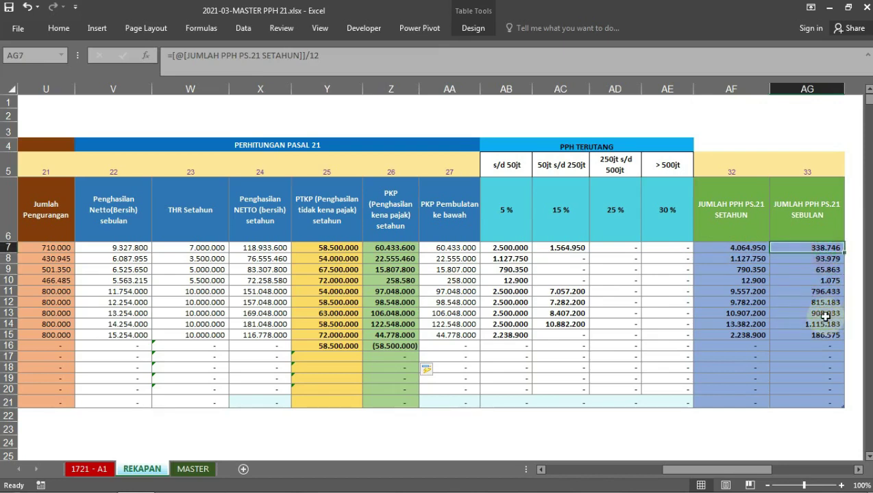
{"action": "left_click", "coordinate": [328, 55]}
{"action": "key", "text": "BackSpace"}
{"action": "key", "text": "BackSpace"}
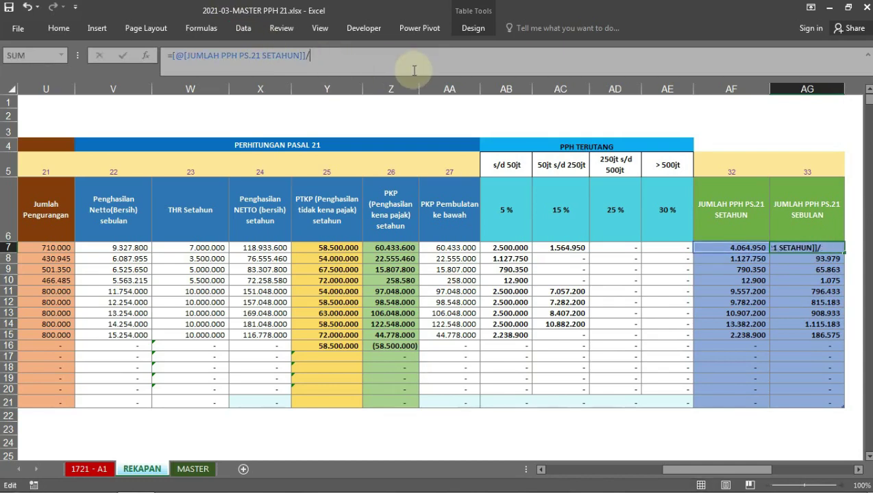
- Make the monthly PPh 21 divide by Masa Kerja (Q7), revealing #VALUE! in AG16
{"action": "left_click_drag", "start_coordinate": [687, 470], "coordinate": [649, 473]}
{"action": "left_click", "coordinate": [252, 248]}
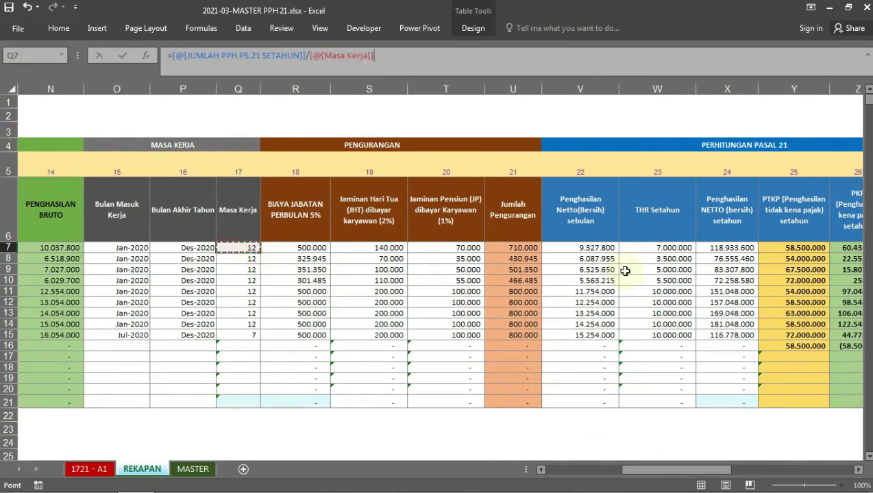
{"action": "key", "text": "Return"}
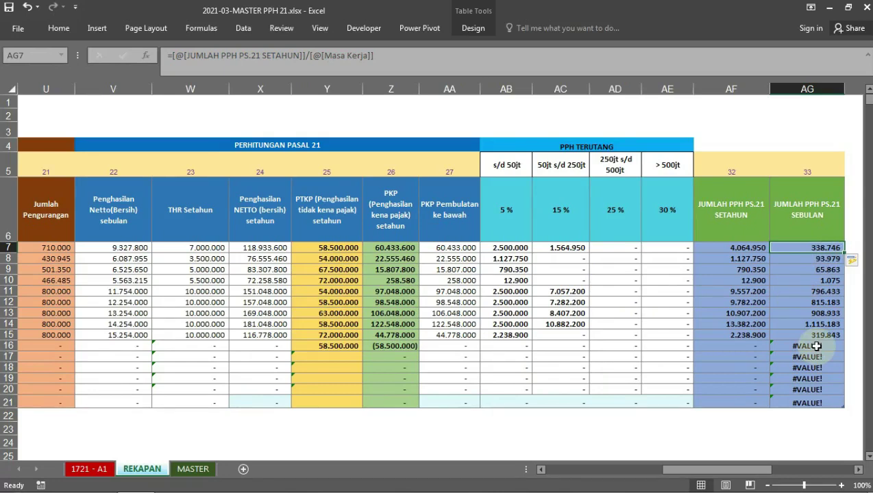
{"action": "left_click", "coordinate": [814, 248]}
{"action": "left_click", "coordinate": [800, 346]}
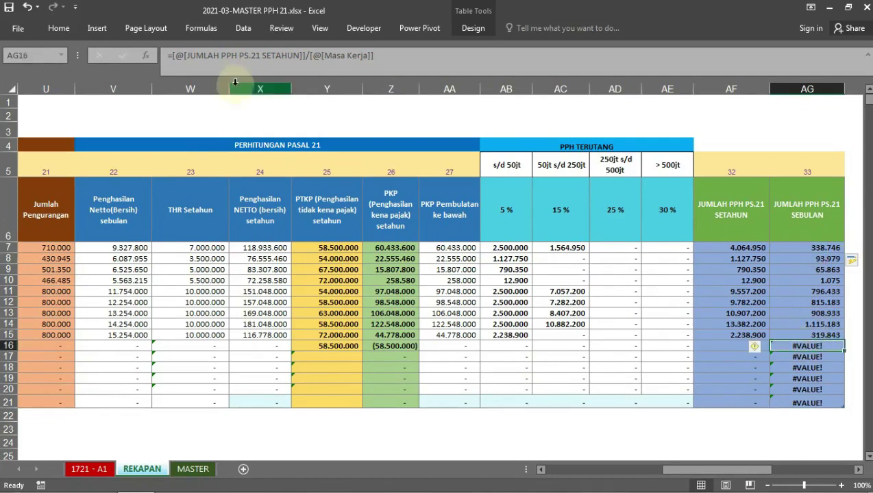
- Wrap AG16's monthly tax formula in IFERROR(...;0) and check results down the column
{"action": "left_click", "coordinate": [172, 55]}
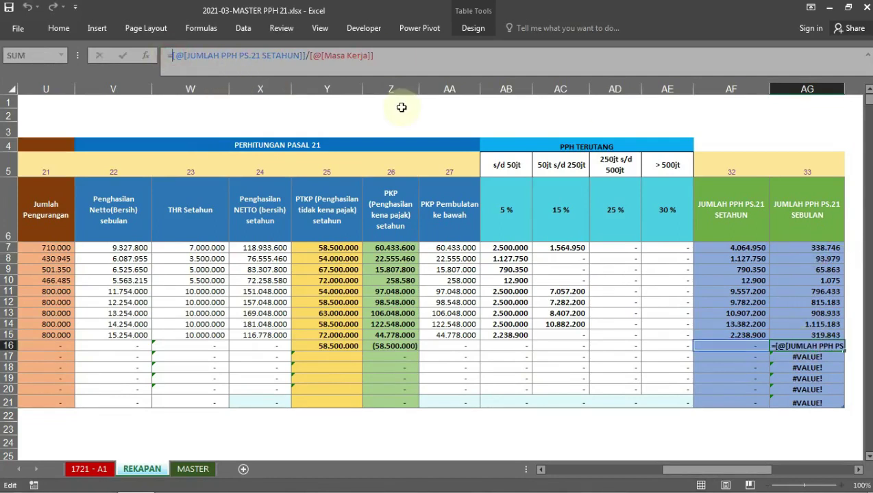
{"action": "type", "text": "IFERR"}
{"action": "type", "text": "OR("}
{"action": "type", "text": "("}
{"action": "key", "text": "End"}
{"action": "type", "text": ";"}
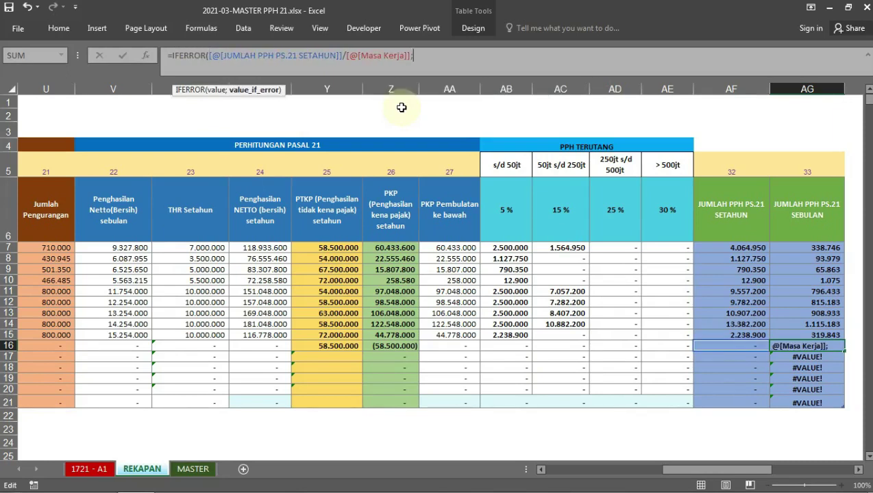
{"action": "type", "text": "0"}
{"action": "type", "text": ")"}
{"action": "key", "text": "Return"}
{"action": "key", "text": "Up"}
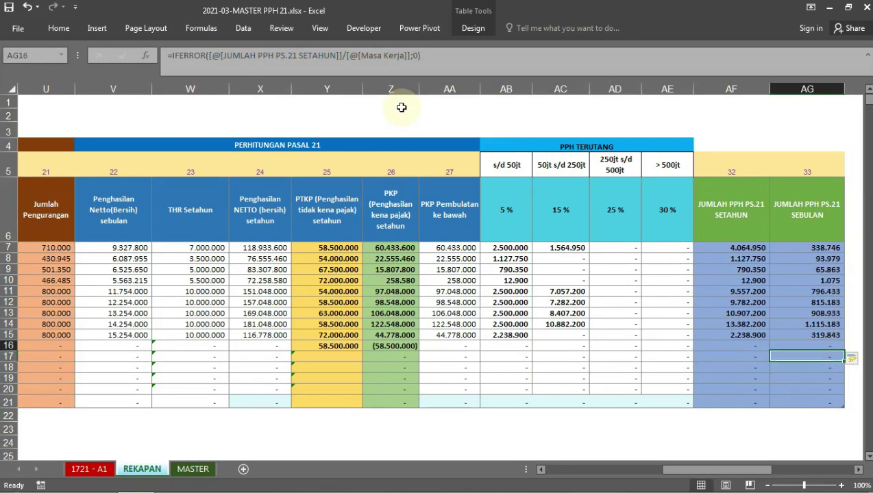
{"action": "key", "text": "Up"}
{"action": "key", "text": "Up"}
{"action": "key", "text": "Up"}
{"action": "key", "text": "Up"}
{"action": "key", "text": "Up"}
{"action": "key", "text": "Up"}
{"action": "key", "text": "Up"}
{"action": "key", "text": "Up"}
{"action": "key", "text": "Up"}
{"action": "key", "text": "Down"}
{"action": "key", "text": "Down"}
{"action": "key", "text": "Down"}
{"action": "key", "text": "Down"}
{"action": "key", "text": "Down"}
{"action": "key", "text": "Up"}
{"action": "key", "text": "Up"}
{"action": "key", "text": "Up"}
{"action": "key", "text": "Up"}
{"action": "key", "text": "Up"}
{"action": "key", "text": "Down"}
{"action": "key", "text": "Down"}
{"action": "key", "text": "Down"}
{"action": "key", "text": "Down"}
{"action": "key", "text": "Down"}
{"action": "key", "text": "Down"}
{"action": "key", "text": "Down"}
{"action": "key", "text": "Down"}
{"action": "key", "text": "Down"}
{"action": "key", "text": "Left"}
{"action": "key", "text": "Left"}
{"action": "key", "text": "Left"}
{"action": "key", "text": "Left"}
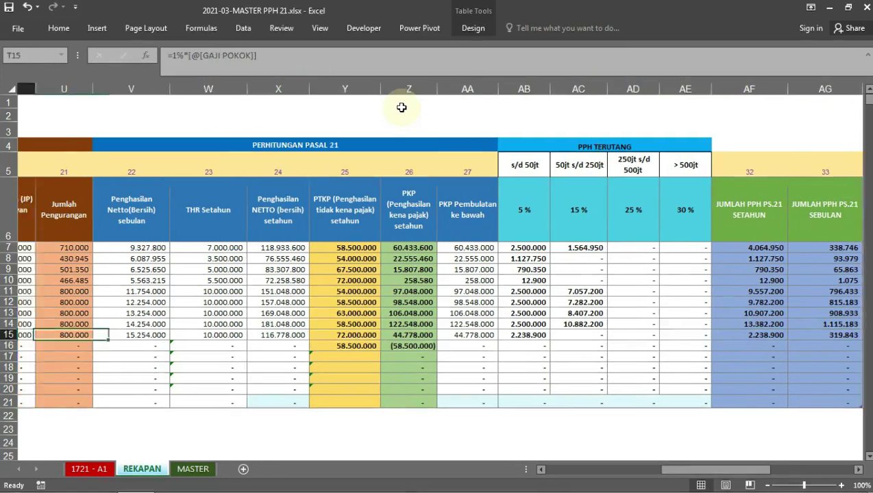
{"action": "key", "text": "Left"}
{"action": "key", "text": "Left"}
{"action": "key", "text": "Left"}
{"action": "key", "text": "Left"}
{"action": "key", "text": "Left"}
{"action": "key", "text": "Left"}
{"action": "key", "text": "Down"}
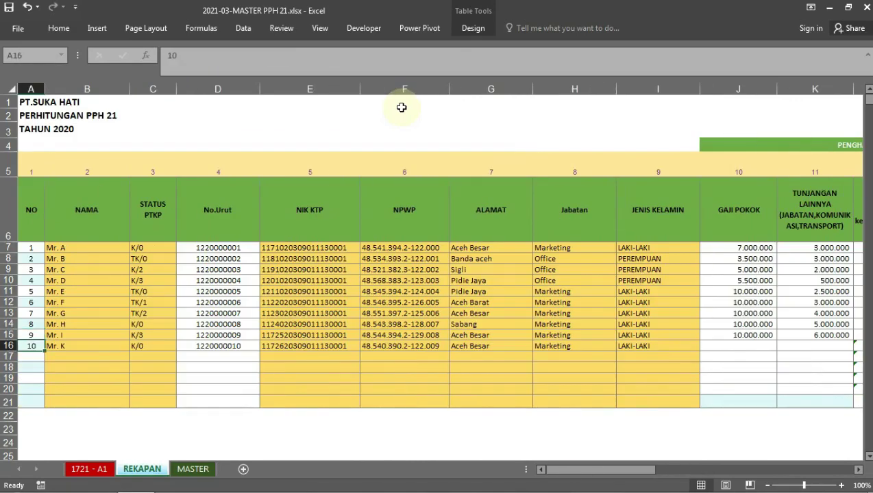
{"action": "key", "text": "Down"}
{"action": "key", "text": "Up"}
{"action": "key", "text": "Right"}
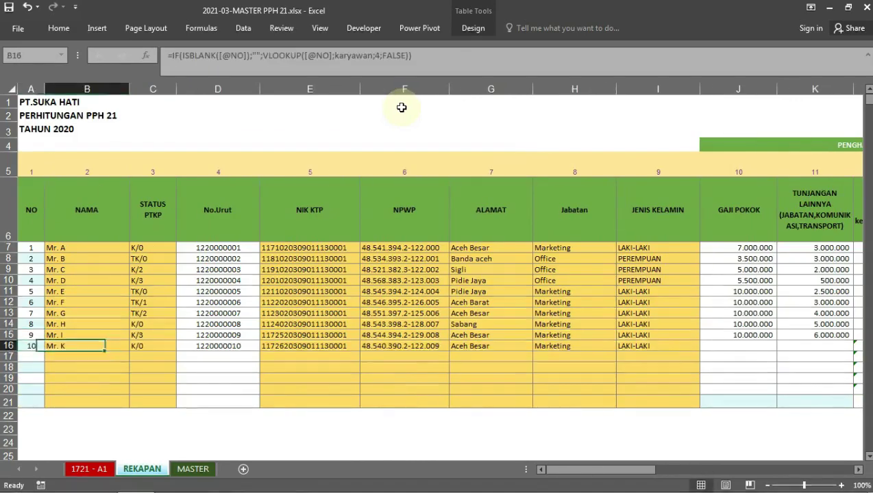
{"action": "key", "text": "Left"}
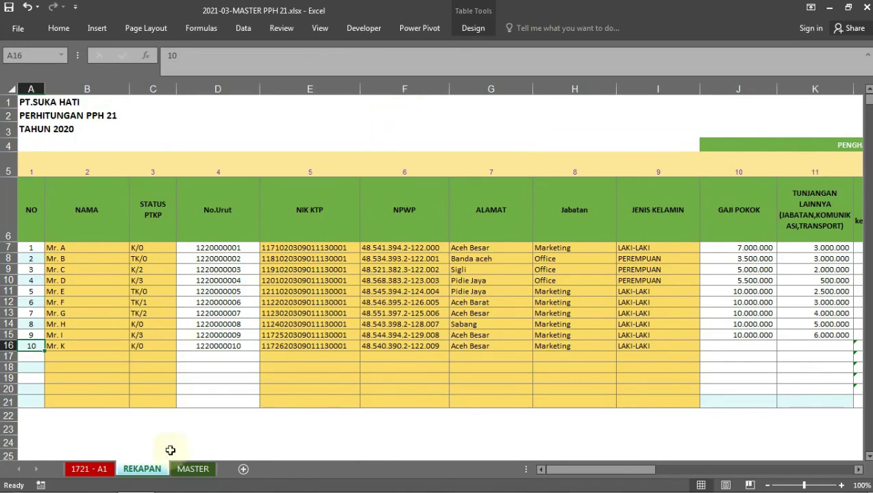
{"action": "left_click", "coordinate": [193, 470]}
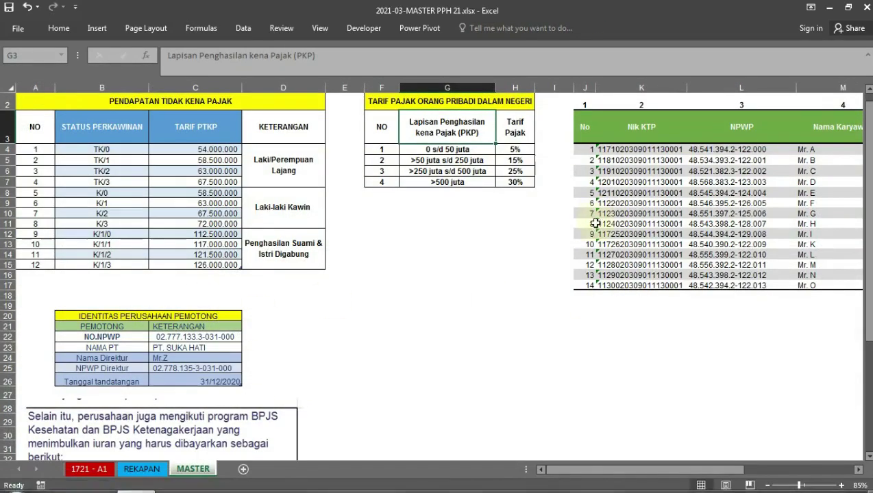
{"action": "left_click", "coordinate": [586, 245]}
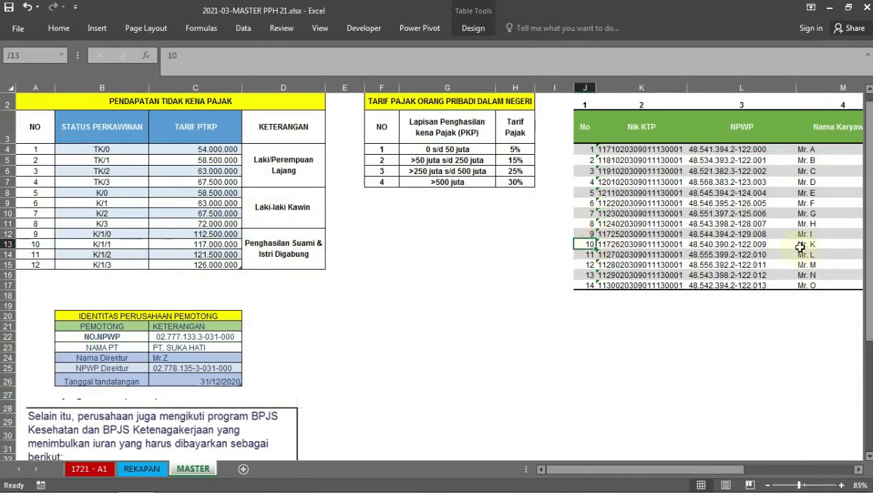
{"action": "left_click", "coordinate": [141, 470]}
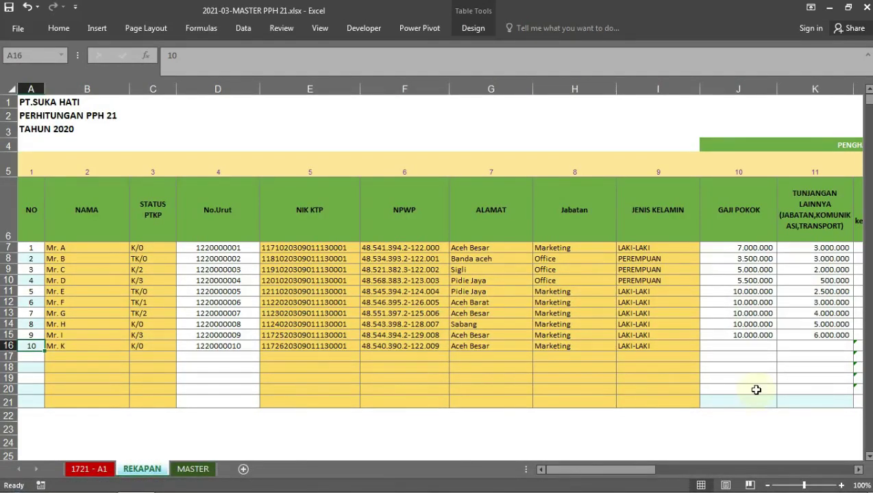
- Review row 16's lookup formulas, including PTKP status and employee details
{"action": "key", "text": "Right"}
{"action": "key", "text": "Right"}
{"action": "key", "text": "Right"}
{"action": "key", "text": "Right"}
{"action": "key", "text": "Right"}
{"action": "key", "text": "Right"}
{"action": "key", "text": "Right"}
{"action": "key", "text": "Left"}
{"action": "key", "text": "Left"}
{"action": "key", "text": "Left"}
{"action": "key", "text": "Left"}
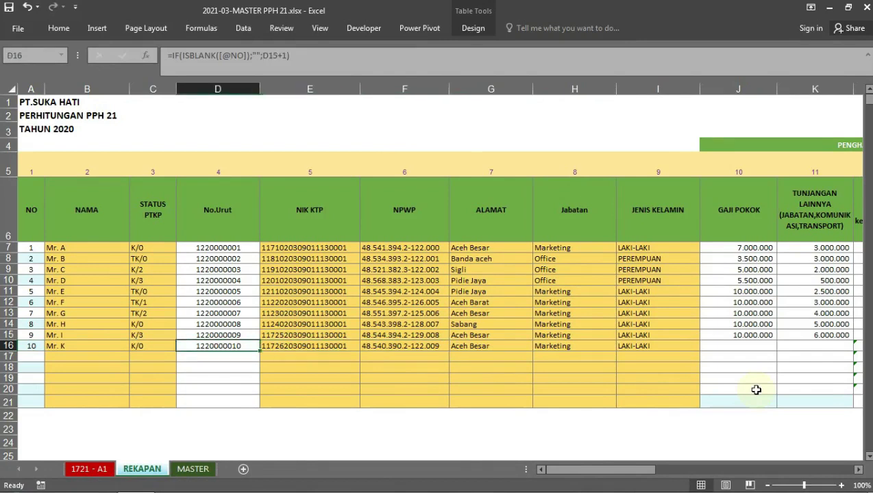
{"action": "key", "text": "Left"}
{"action": "key", "text": "Right"}
{"action": "key", "text": "Left"}
{"action": "key", "text": "Left"}
{"action": "key", "text": "Right"}
{"action": "key", "text": "Right"}
{"action": "key", "text": "Right"}
{"action": "key", "text": "Right"}
{"action": "key", "text": "Right"}
{"action": "key", "text": "Right"}
{"action": "key", "text": "Left"}
{"action": "key", "text": "Left"}
{"action": "key", "text": "Right"}
{"action": "key", "text": "Right"}
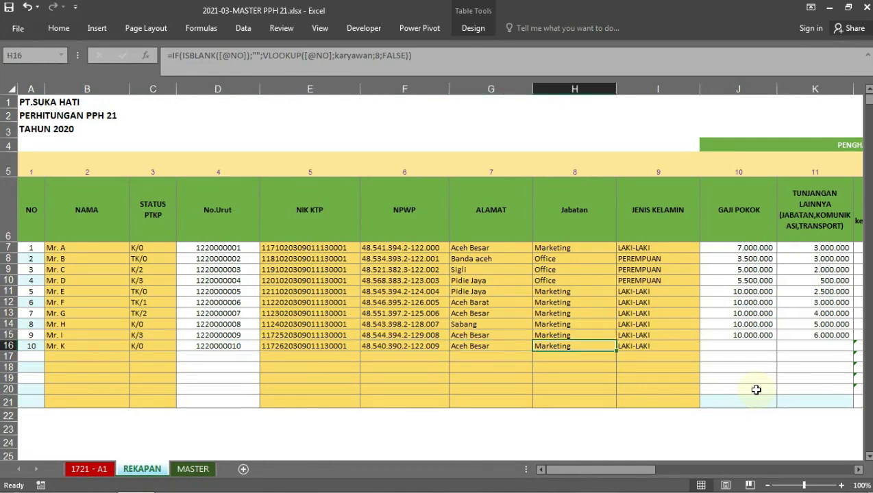
{"action": "key", "text": "Right"}
{"action": "key", "text": "Right"}
{"action": "key", "text": "Left"}
{"action": "key", "text": "Right"}
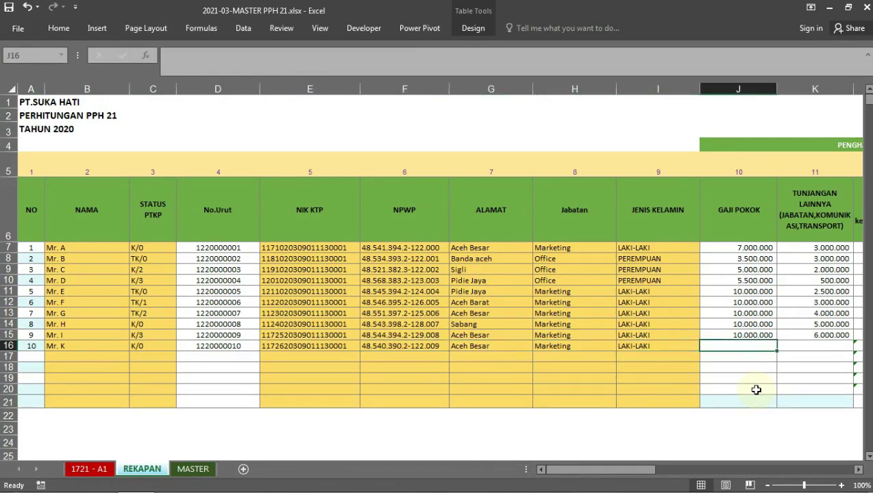
- Enter employee 10's basic salary 20.000.000 and allowances 5.000 in row 16
{"action": "type", "text": "25"}
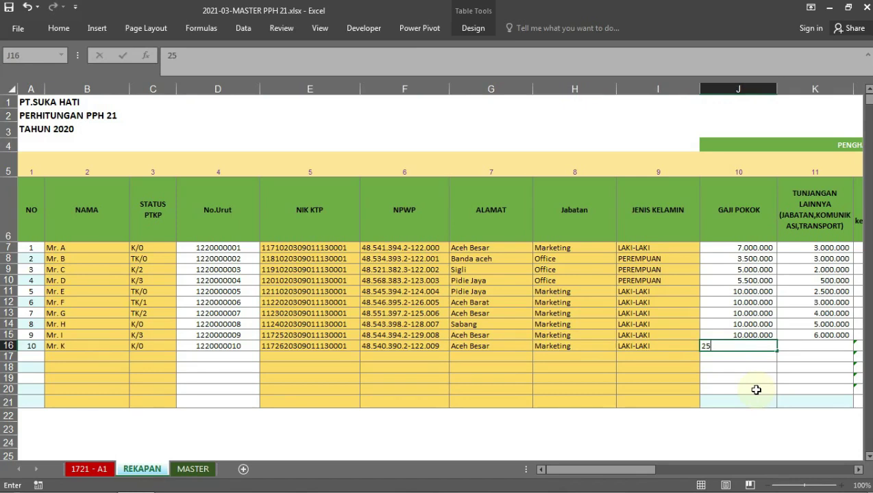
{"action": "key", "text": "BackSpace"}
{"action": "key", "text": "BackSpace"}
{"action": "type", "text": "20.00"}
{"action": "type", "text": "0.000"}
{"action": "key", "text": "Return"}
{"action": "key", "text": "Up"}
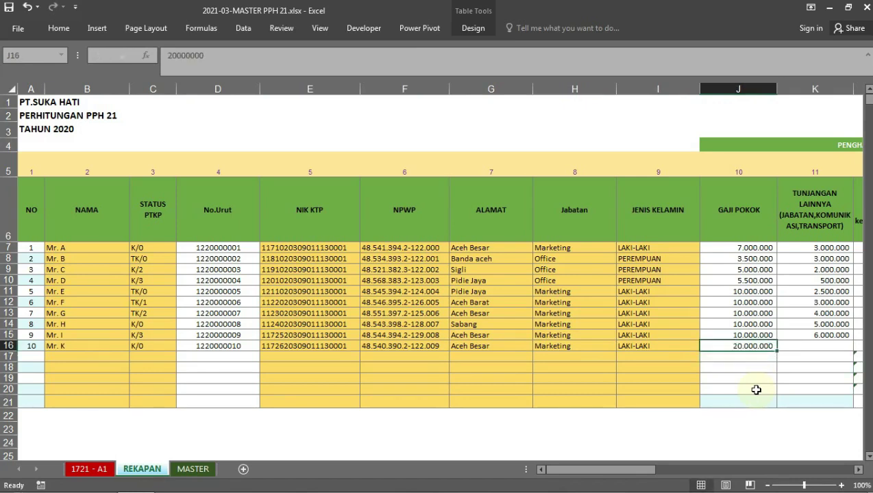
{"action": "key", "text": "Right"}
{"action": "type", "text": "5.00"}
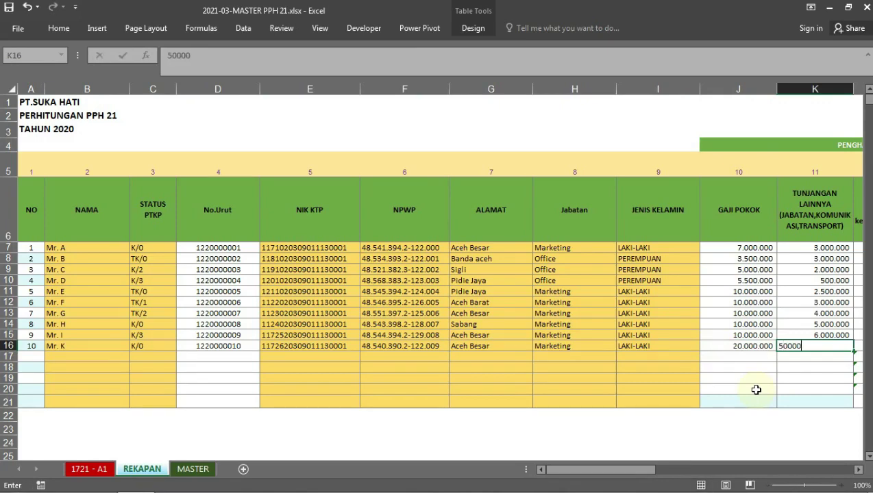
{"action": "type", "text": "000"}
{"action": "key", "text": "Return"}
- Set row 16's working period from 01/05/2020 to 31/12/2020
{"action": "key", "text": "Up"}
{"action": "key", "text": "Right"}
{"action": "key", "text": "Right"}
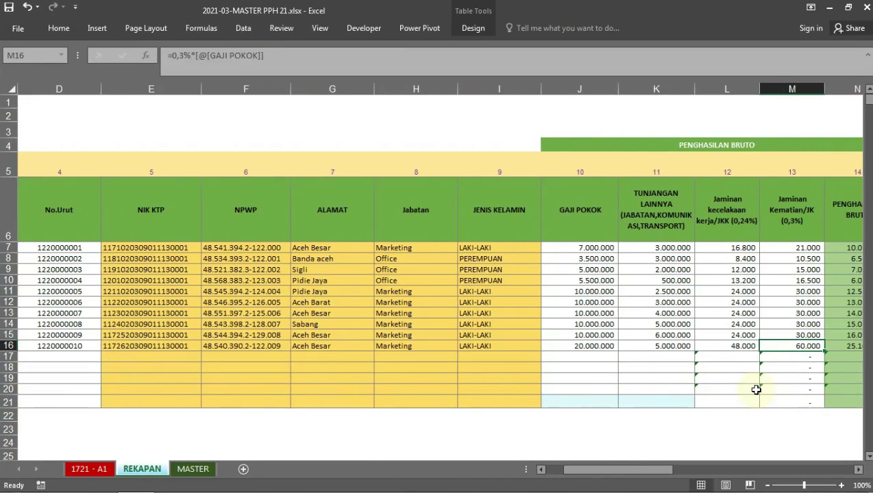
{"action": "key", "text": "Right"}
{"action": "key", "text": "Right"}
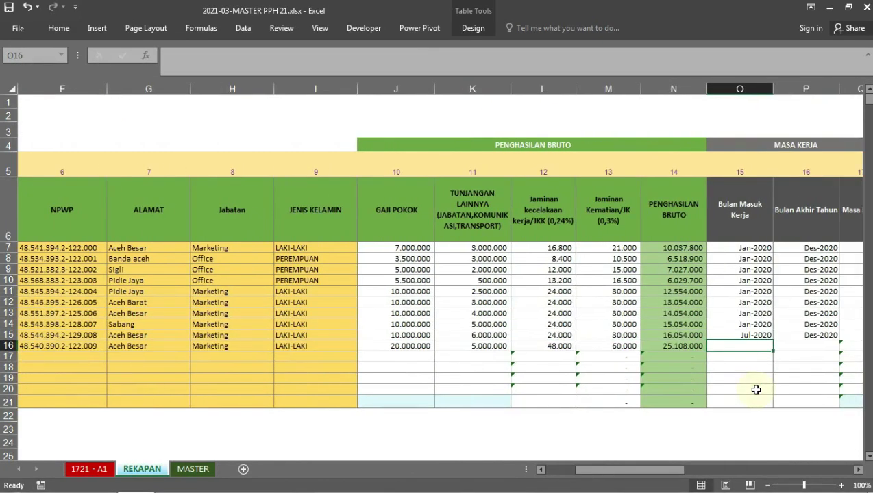
{"action": "type", "text": "01/05/2020"}
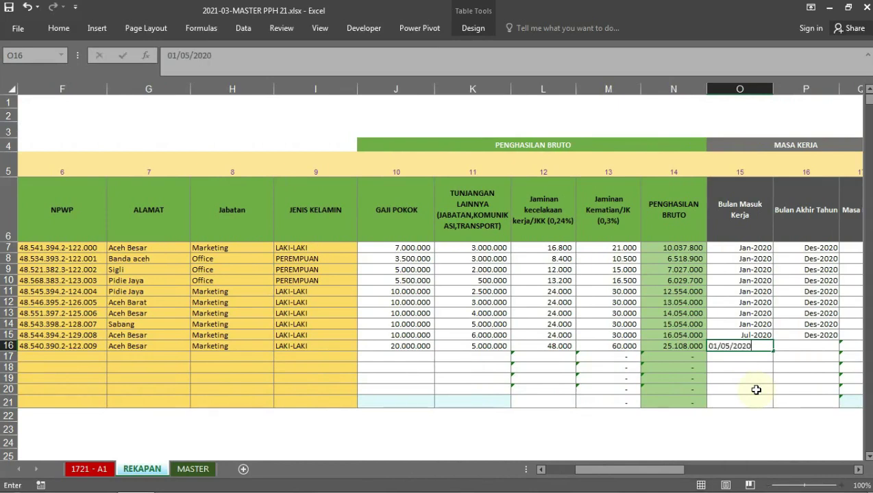
{"action": "key", "text": "Tab"}
{"action": "type", "text": "31"}
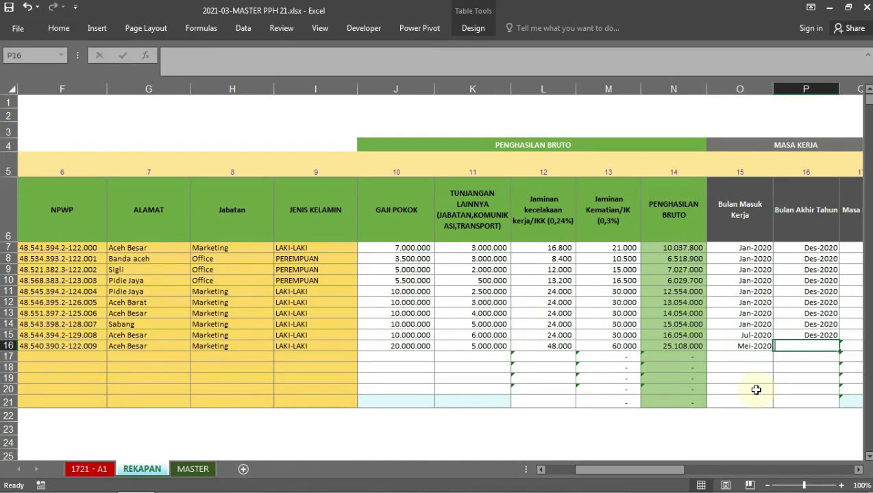
{"action": "key", "text": "Up"}
{"action": "key", "text": "Down"}
{"action": "type", "text": "31/12/2020"}
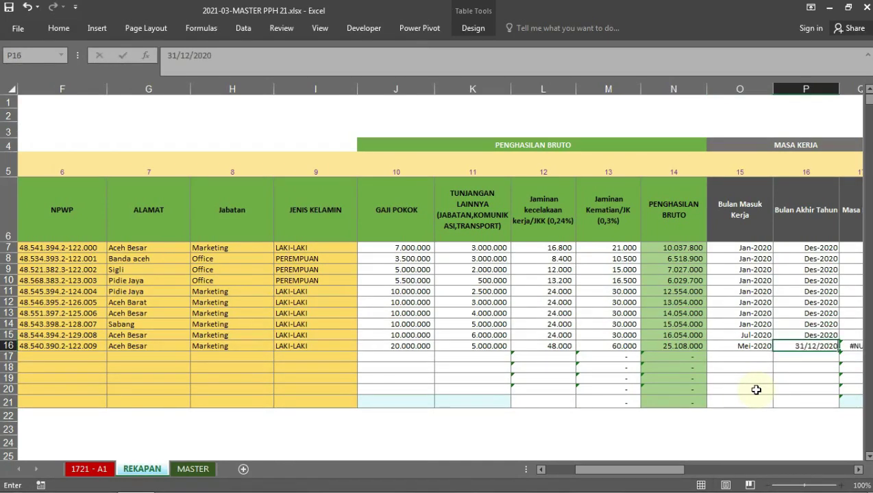
{"action": "key", "text": "Tab"}
{"action": "key", "text": "Tab"}
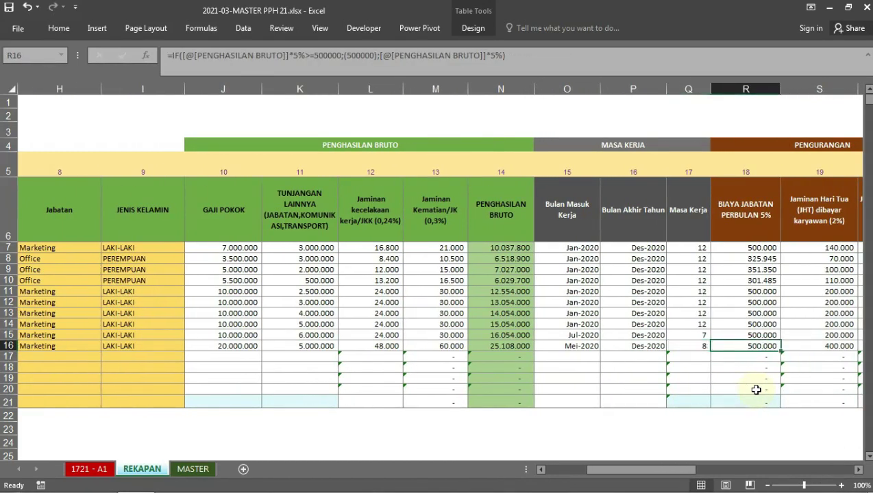
{"action": "key", "text": "Left"}
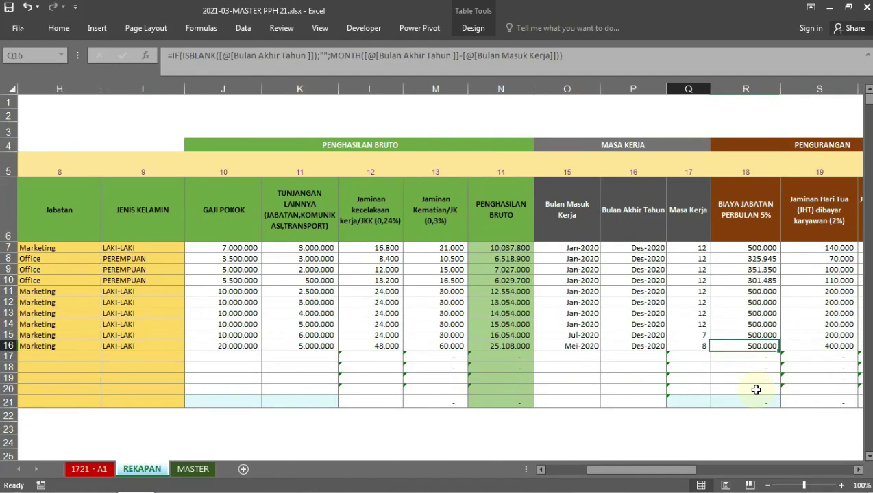
{"action": "key", "text": "Left"}
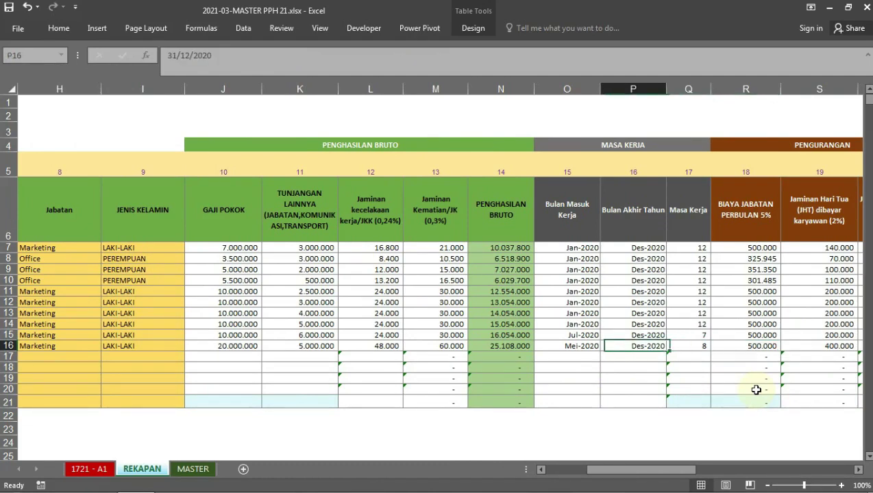
{"action": "key", "text": "Right"}
{"action": "key", "text": "Right"}
{"action": "key", "text": "Right"}
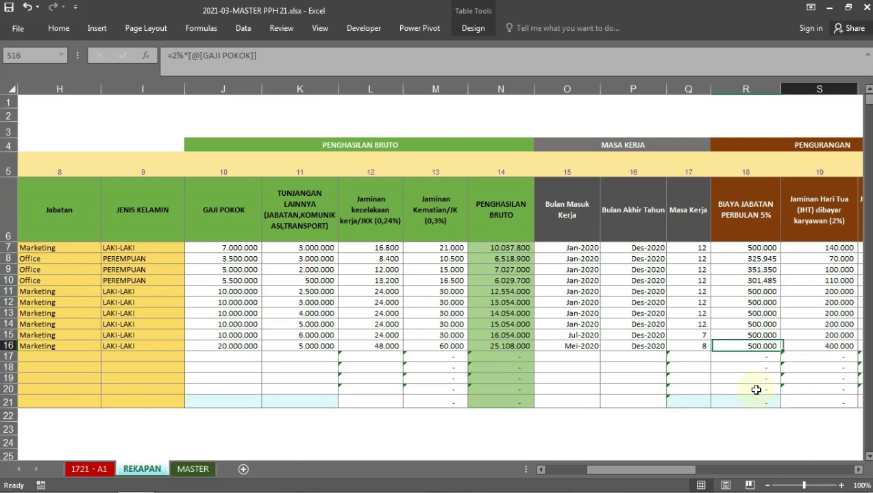
{"action": "key", "text": "Right"}
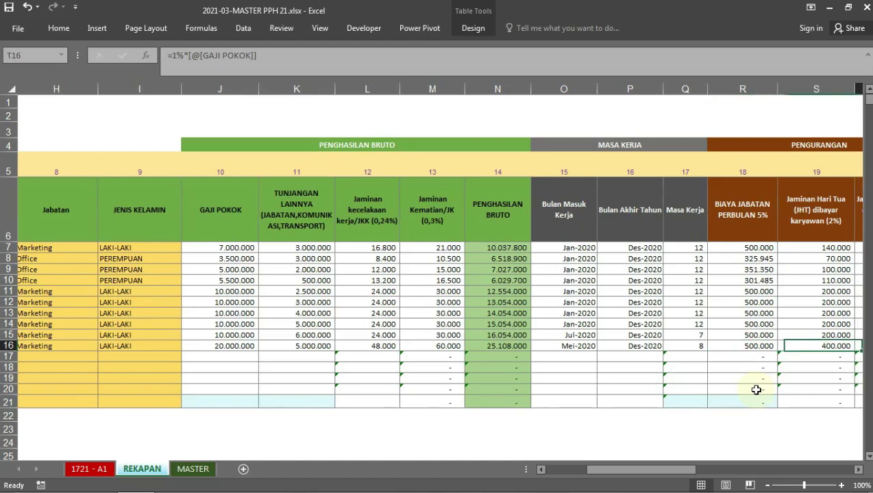
{"action": "scroll", "coordinate": [756, 390], "scroll_direction": "right", "scroll_amount": 1}
{"action": "key", "text": "Left"}
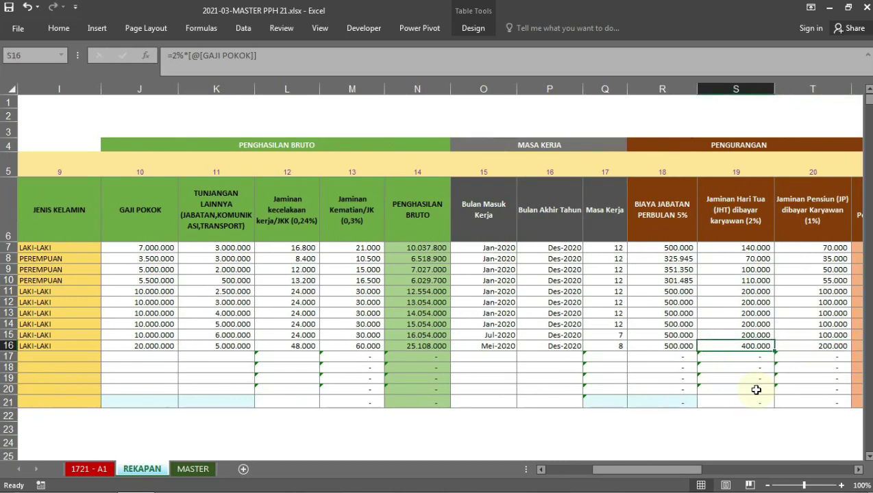
{"action": "key", "text": "Right"}
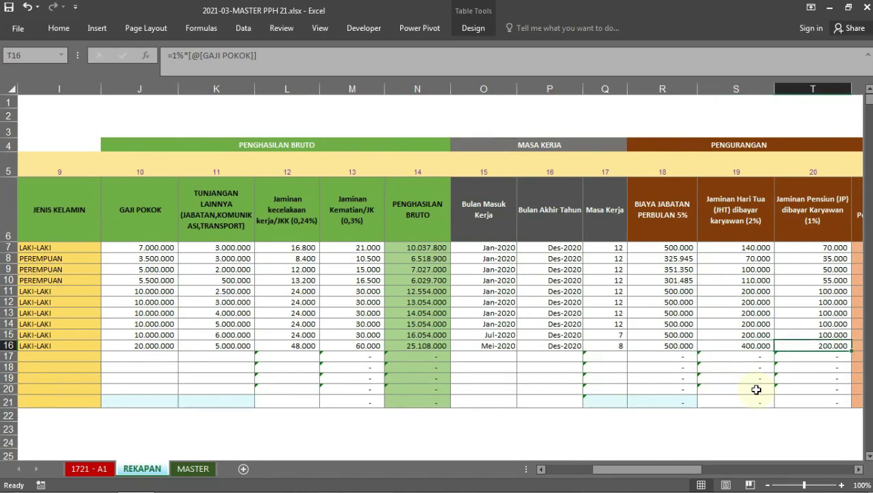
{"action": "key", "text": "Right"}
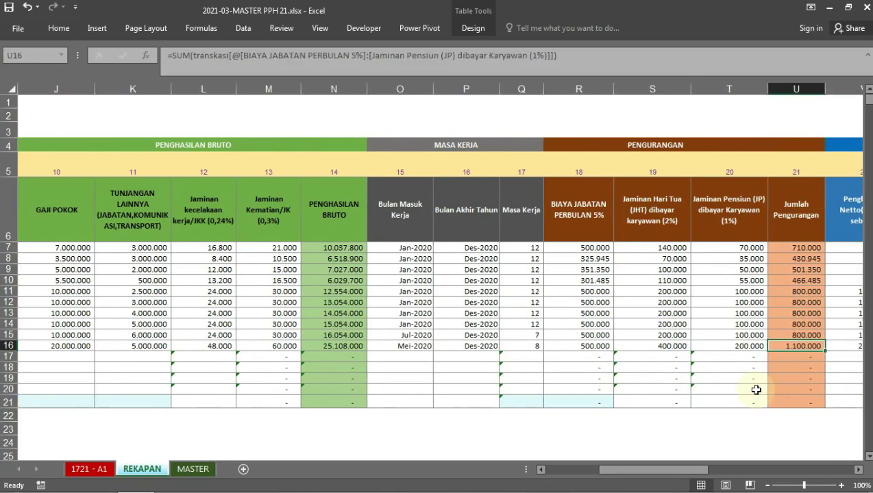
{"action": "key", "text": "Right"}
{"action": "key", "text": "Left"}
{"action": "key", "text": "Right"}
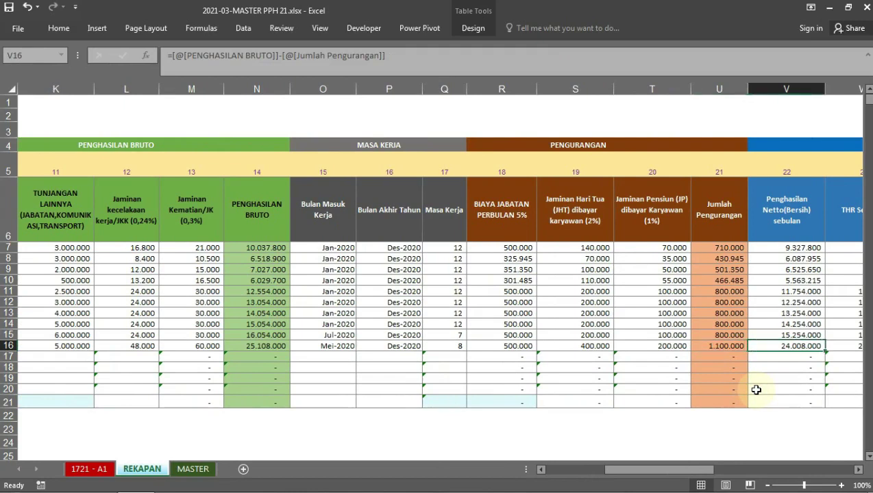
{"action": "key", "text": "Left"}
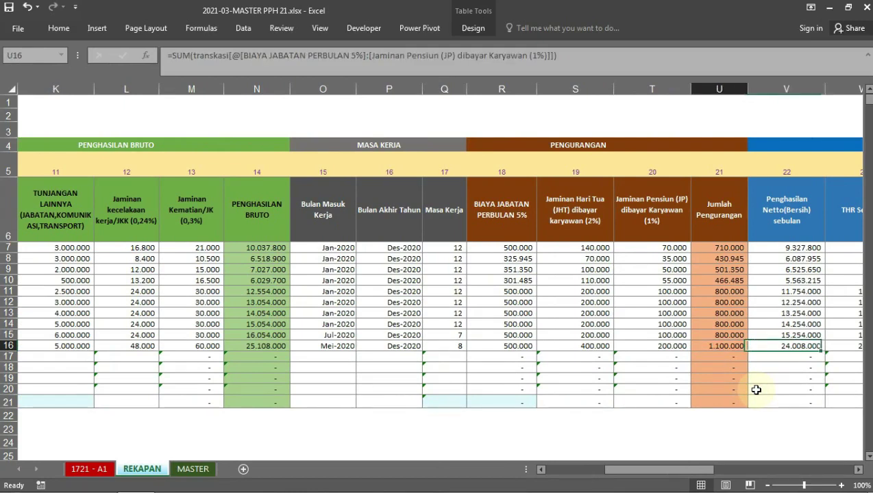
{"action": "key", "text": "Right"}
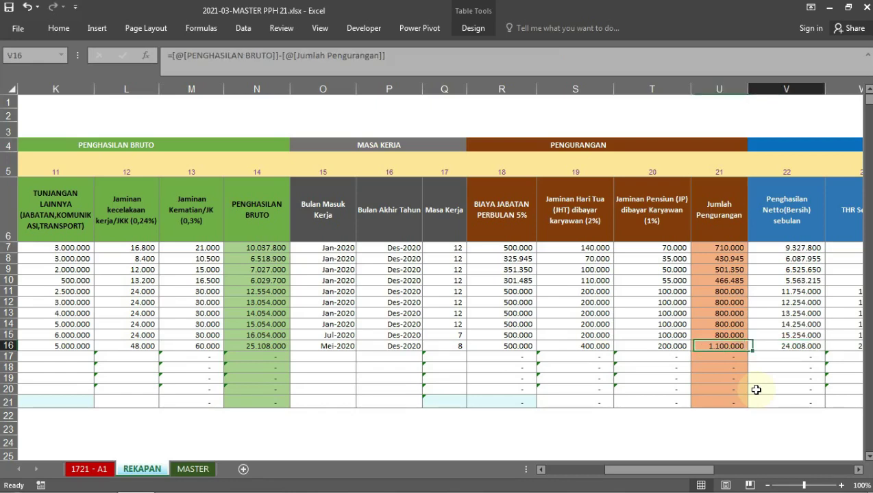
{"action": "key", "text": "Right"}
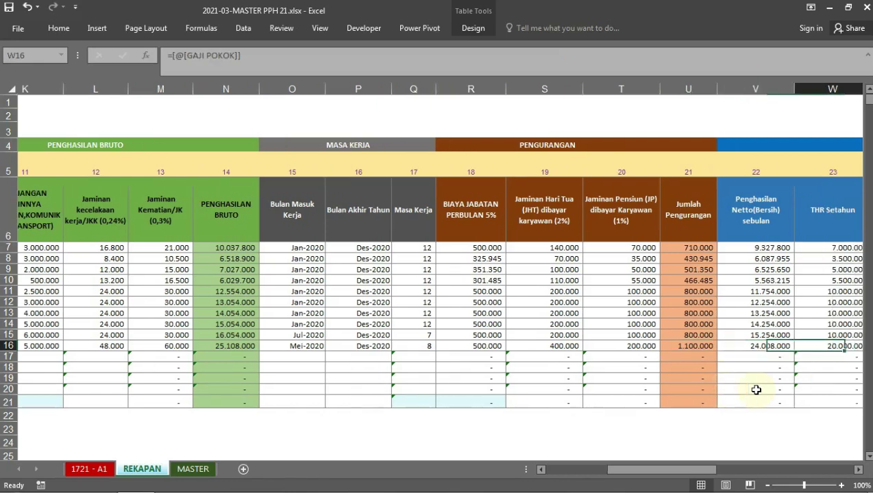
{"action": "key", "text": "Right"}
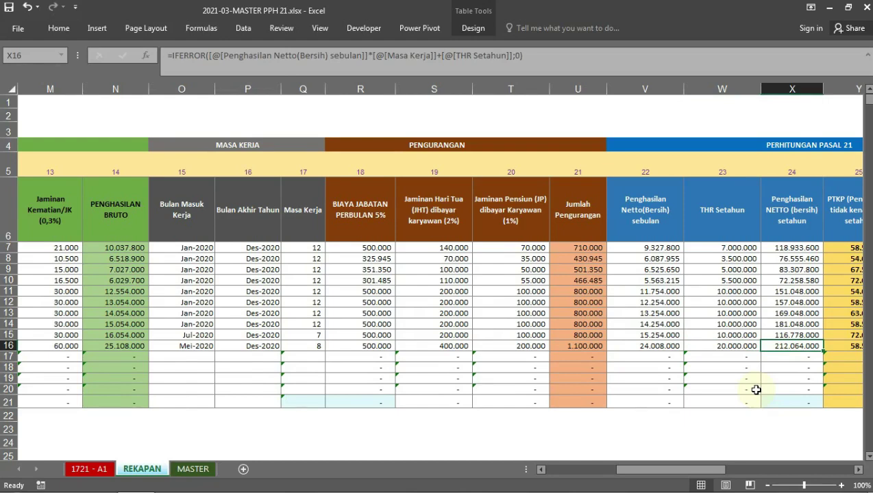
{"action": "key", "text": "Right"}
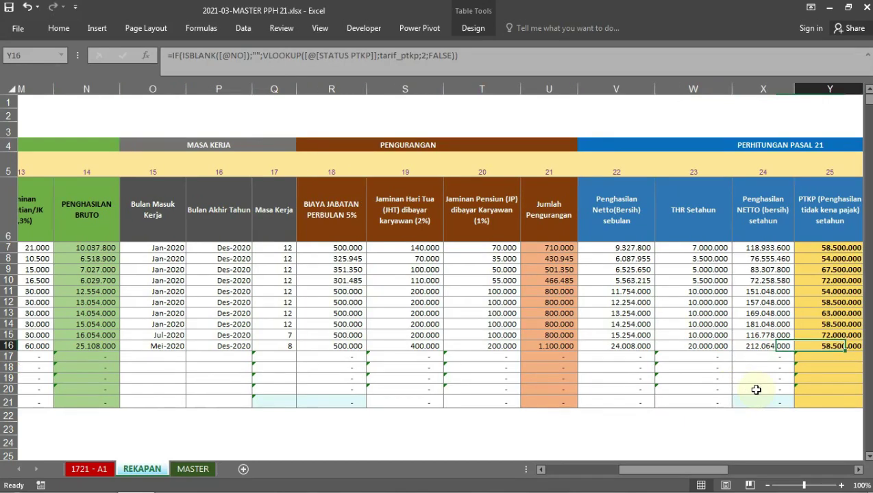
{"action": "scroll", "coordinate": [756, 390], "scroll_direction": "right", "scroll_amount": 1}
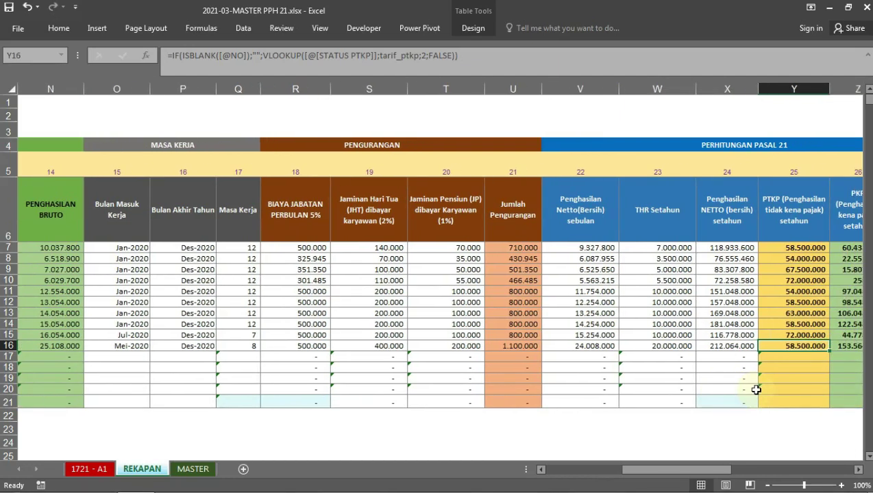
{"action": "key", "text": "Left"}
{"action": "key", "text": "Right"}
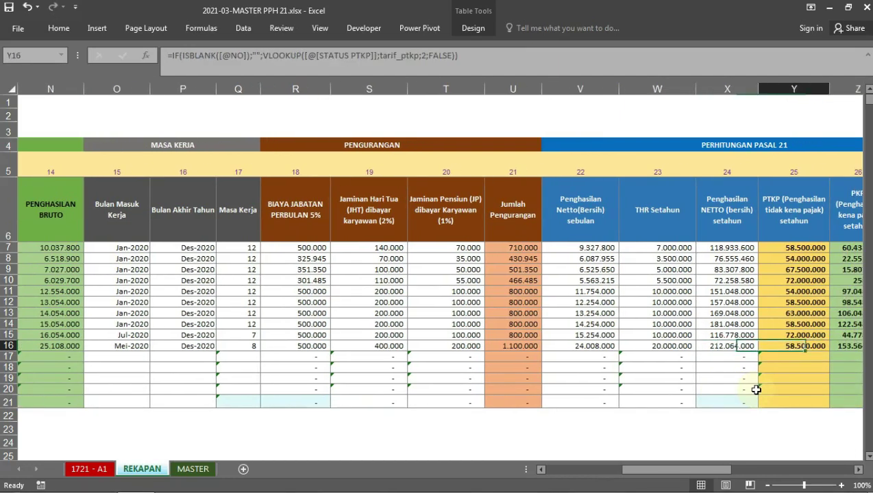
{"action": "key", "text": "Left"}
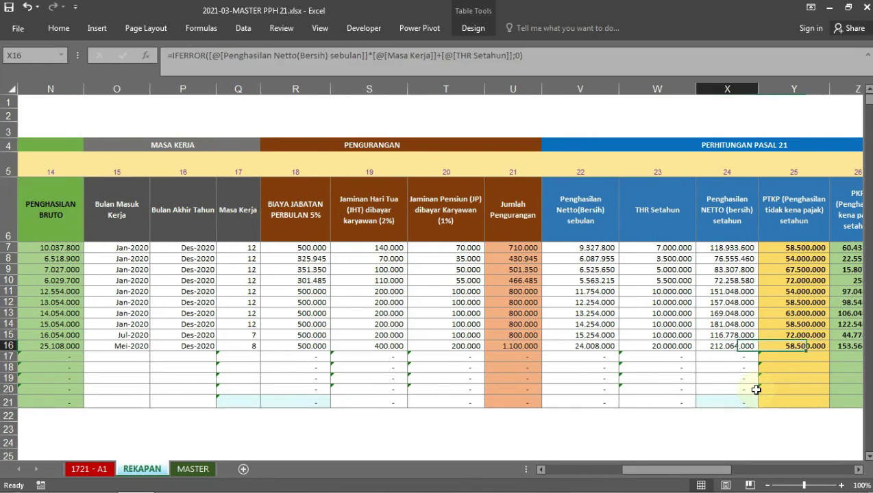
{"action": "key", "text": "Left"}
{"action": "key", "text": "Left"}
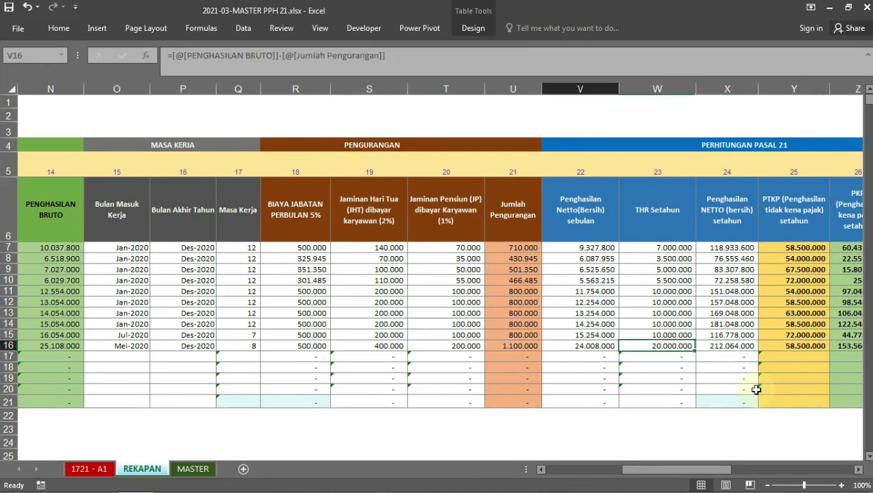
{"action": "key", "text": "Left"}
{"action": "key", "text": "Left"}
{"action": "key", "text": "Left"}
{"action": "key", "text": "Left"}
{"action": "key", "text": "Left"}
{"action": "key", "text": "Left"}
{"action": "key", "text": "Left"}
{"action": "key", "text": "Right"}
{"action": "key", "text": "Right"}
{"action": "key", "text": "Right"}
{"action": "key", "text": "Right"}
{"action": "key", "text": "Right"}
{"action": "key", "text": "Right"}
{"action": "key", "text": "Right"}
{"action": "key", "text": "Right"}
{"action": "key", "text": "Right"}
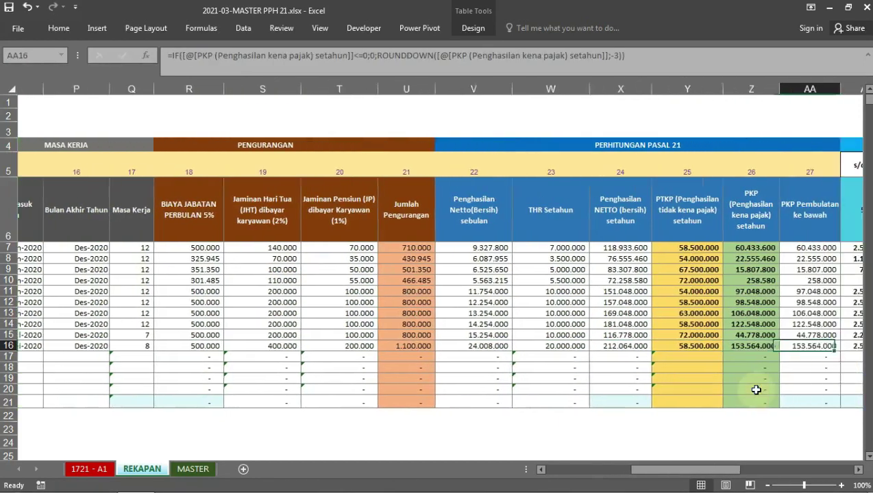
{"action": "key", "text": "Left"}
{"action": "key", "text": "Left"}
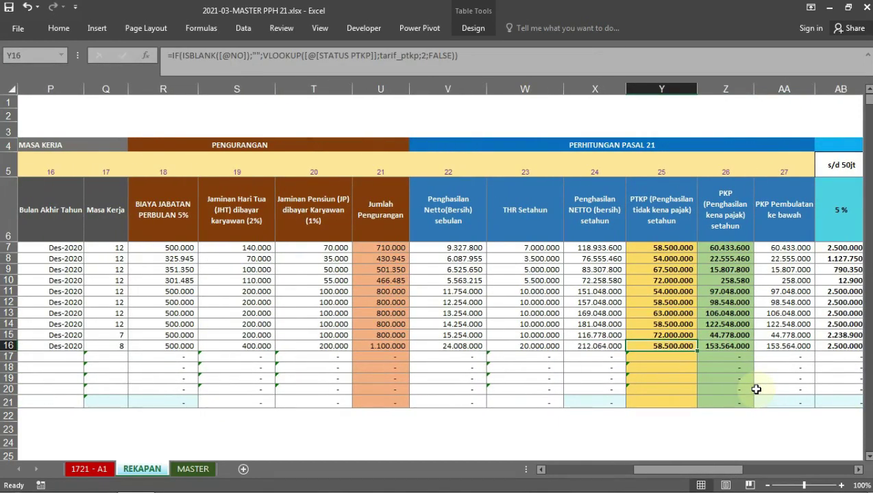
{"action": "left_click", "coordinate": [185, 470]}
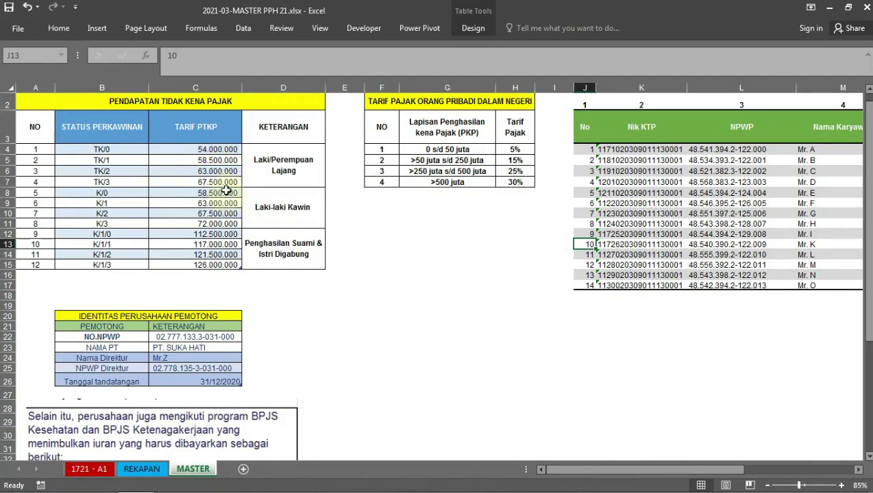
{"action": "left_click", "coordinate": [225, 191]}
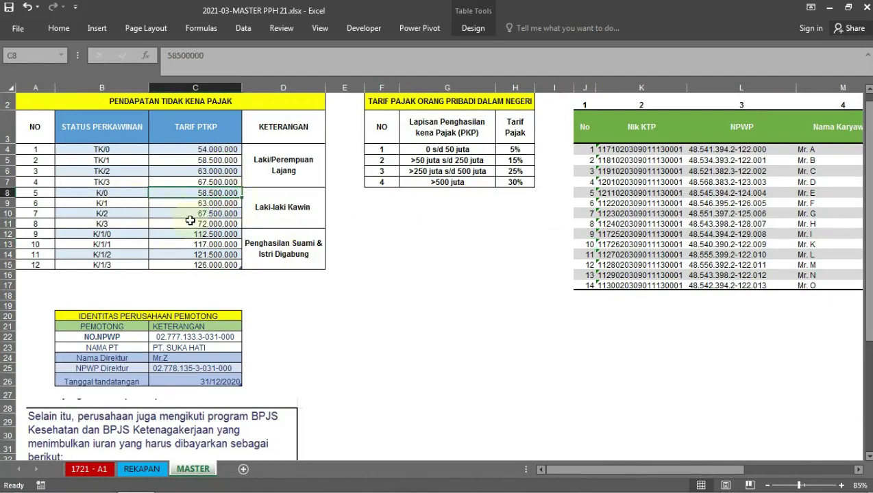
{"action": "left_click", "coordinate": [142, 469]}
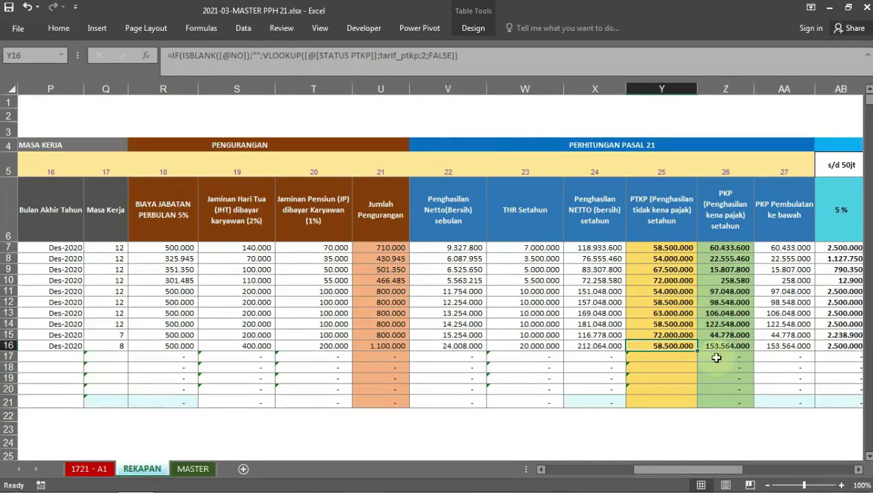
{"action": "key", "text": "Right"}
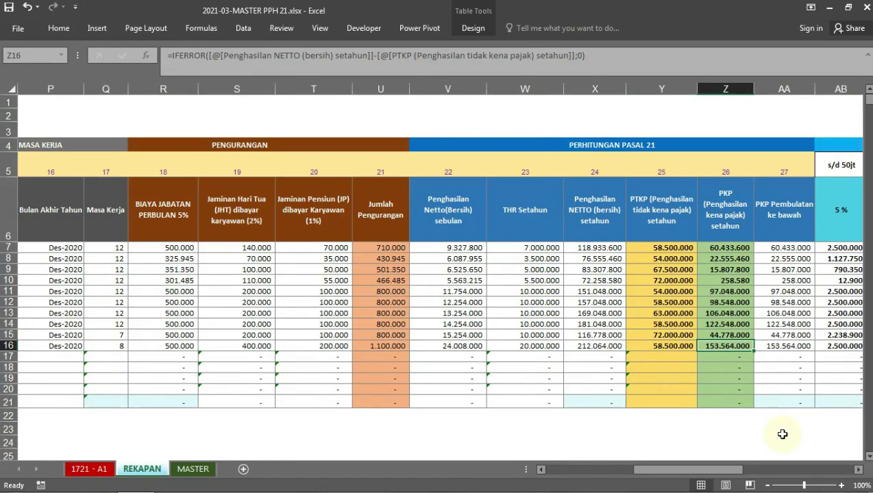
{"action": "key", "text": "Right"}
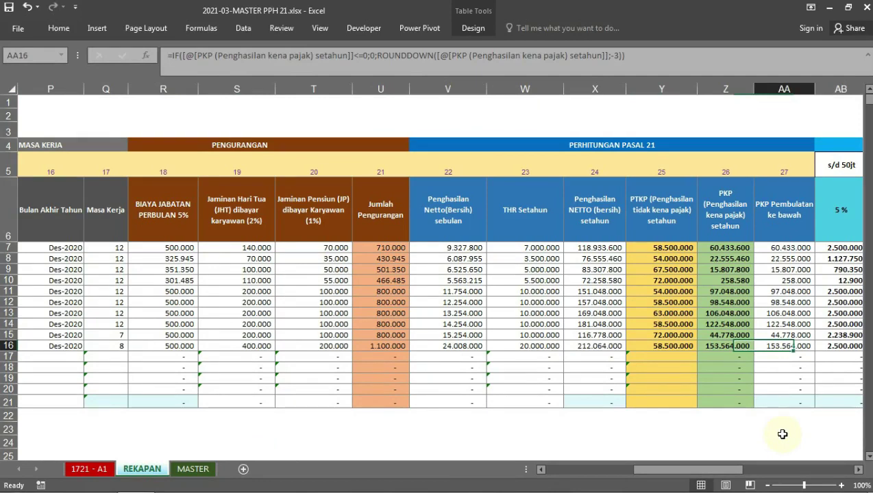
{"action": "key", "text": "Left"}
{"action": "key", "text": "Right"}
{"action": "scroll", "coordinate": [783, 435], "scroll_direction": "right", "scroll_amount": 1}
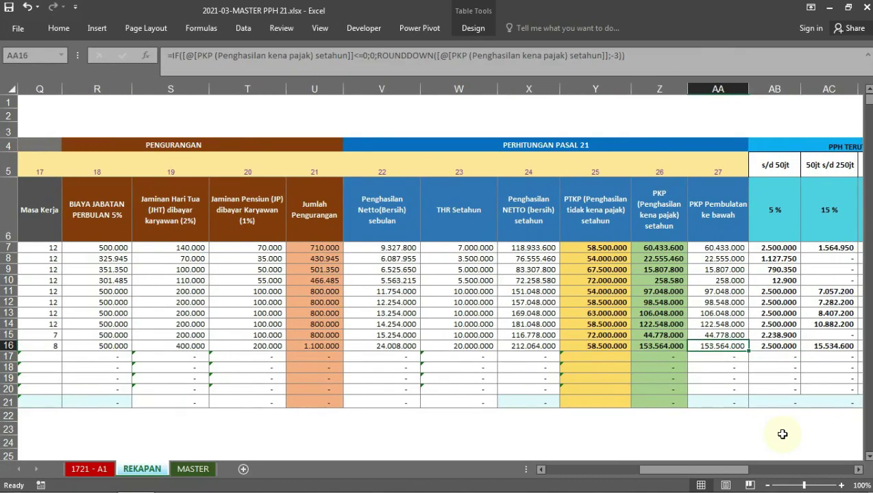
{"action": "key", "text": "Right"}
{"action": "key", "text": "Right"}
{"action": "key", "text": "Right"}
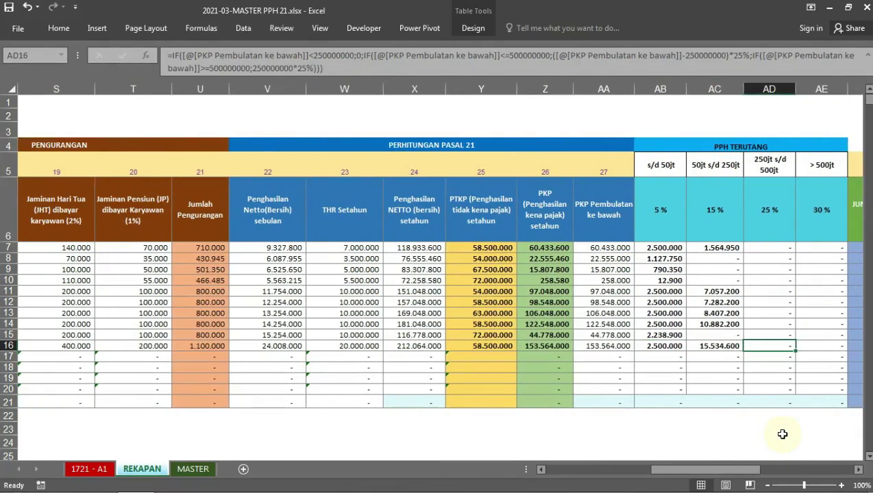
{"action": "key", "text": "Left"}
{"action": "key", "text": "Left"}
{"action": "key", "text": "Left"}
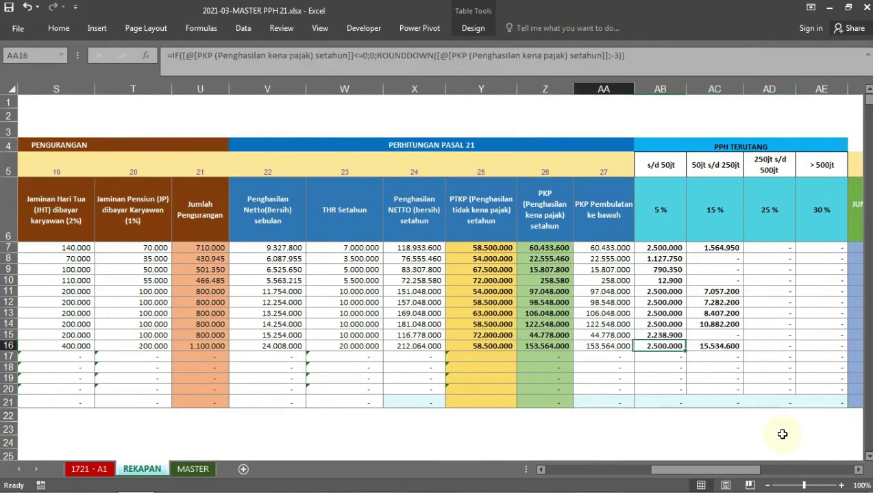
{"action": "key", "text": "Left"}
{"action": "key", "text": "Left"}
{"action": "key", "text": "Left"}
{"action": "key", "text": "Left"}
{"action": "key", "text": "Left"}
{"action": "key", "text": "Left"}
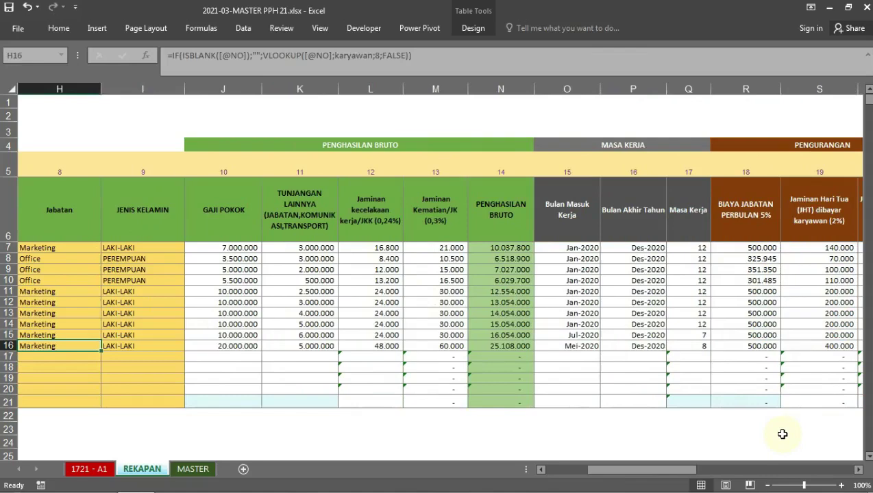
- Change row 16's basic salary to 30 (30.000.000) and start month to 01 (Jan-2020)
{"action": "key", "text": "Right"}
{"action": "key", "text": "Right"}
{"action": "type", "text": "30"}
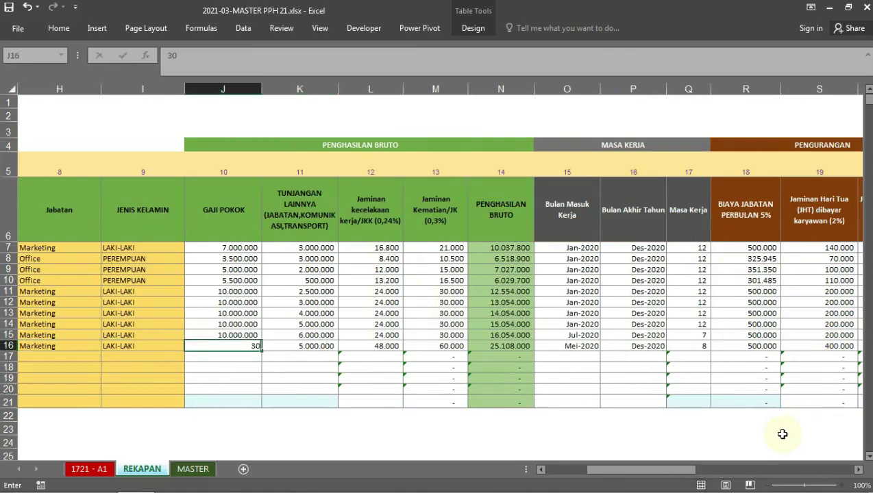
{"action": "key", "text": "Return"}
{"action": "key", "text": "Up"}
{"action": "key", "text": "Right"}
{"action": "key", "text": "Right"}
{"action": "key", "text": "Right"}
{"action": "key", "text": "Right"}
{"action": "key", "text": "Right"}
{"action": "key", "text": "Right"}
{"action": "key", "text": "Right"}
{"action": "key", "text": "Right"}
{"action": "key", "text": "Left"}
{"action": "key", "text": "Left"}
{"action": "key", "text": "Left"}
{"action": "key", "text": "Left"}
{"action": "key", "text": "Home"}
{"action": "key", "text": "Right"}
{"action": "key", "text": "Right"}
{"action": "key", "text": "Right"}
{"action": "key", "text": "Right"}
{"action": "key", "text": "Right"}
- Check the recalculated PKP and bracket taxes, confirming annual PPh 21 of 64.161.000
{"action": "key", "text": "Right"}
{"action": "key", "text": "Right"}
{"action": "type", "text": "01"}
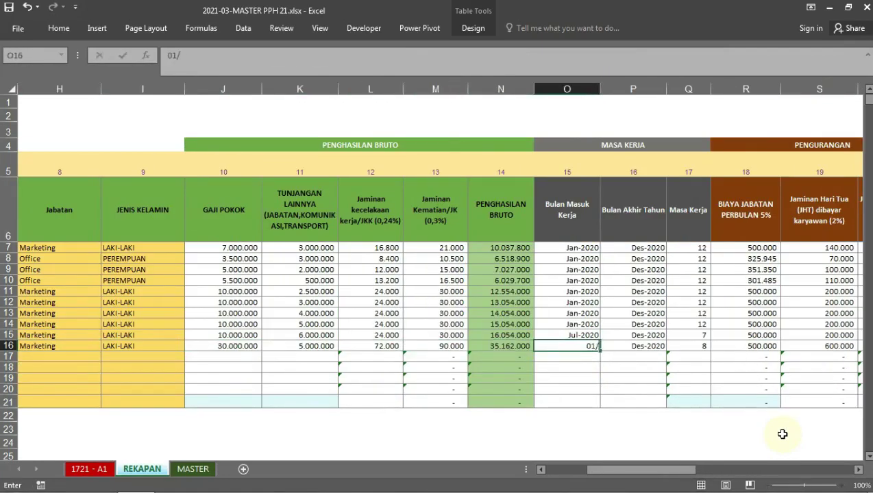
{"action": "key", "text": "Return"}
{"action": "key", "text": "Up"}
{"action": "key", "text": "Right"}
{"action": "key", "text": "Right"}
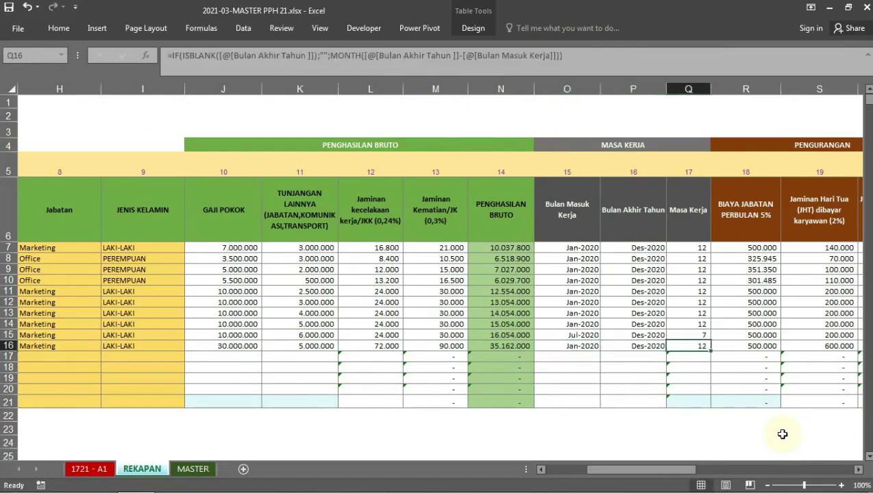
{"action": "key", "text": "Right"}
{"action": "key", "text": "Right"}
{"action": "key", "text": "Right"}
{"action": "key", "text": "Right"}
{"action": "key", "text": "Right"}
{"action": "key", "text": "Right"}
{"action": "key", "text": "Right"}
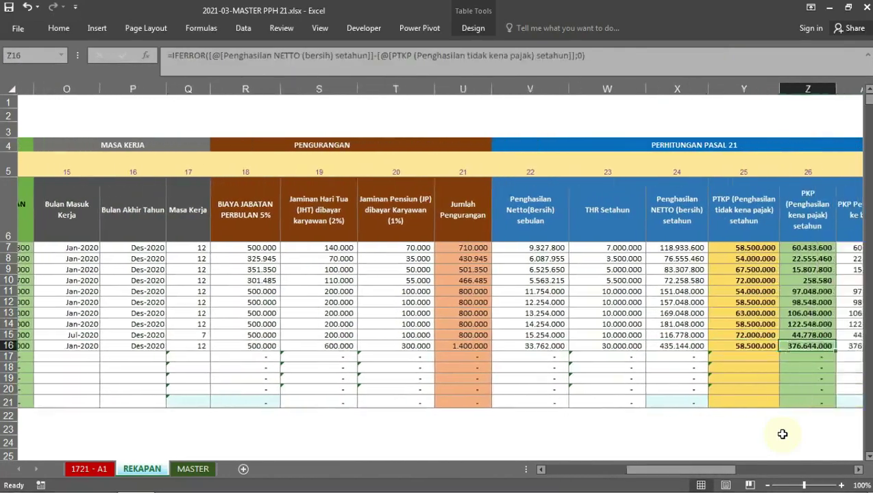
{"action": "key", "text": "Right"}
{"action": "key", "text": "Right"}
{"action": "key", "text": "Left"}
{"action": "key", "text": "Right"}
{"action": "key", "text": "Right"}
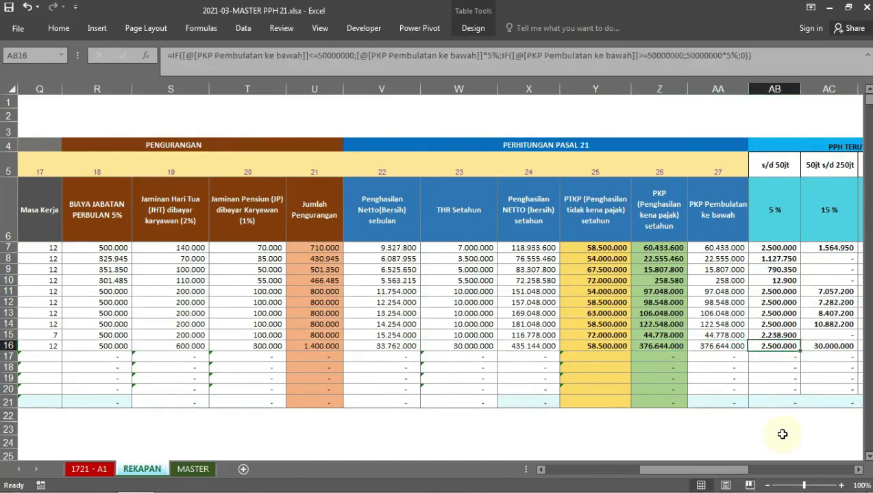
{"action": "key", "text": "Right"}
{"action": "key", "text": "Right"}
{"action": "key", "text": "Right"}
{"action": "key", "text": "Right"}
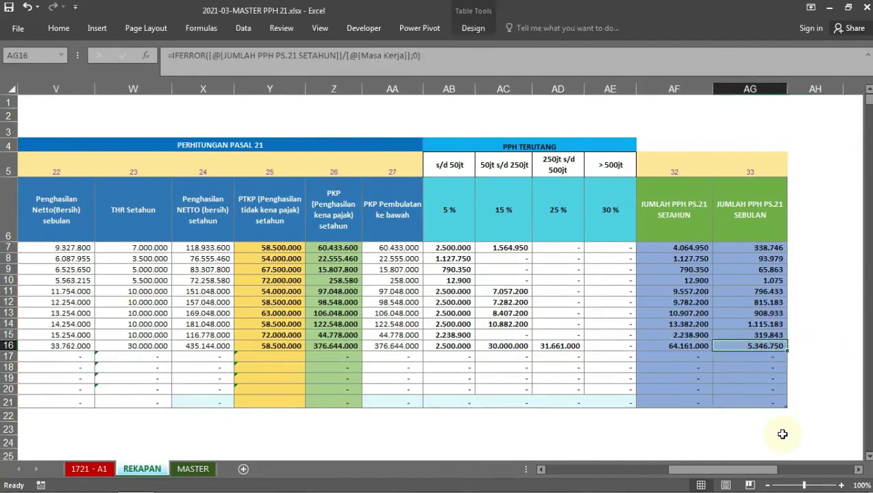
{"action": "key", "text": "Left"}
{"action": "key", "text": "Left"}
{"action": "key", "text": "Left"}
{"action": "key", "text": "Left"}
{"action": "key", "text": "Left"}
{"action": "key", "text": "Left"}
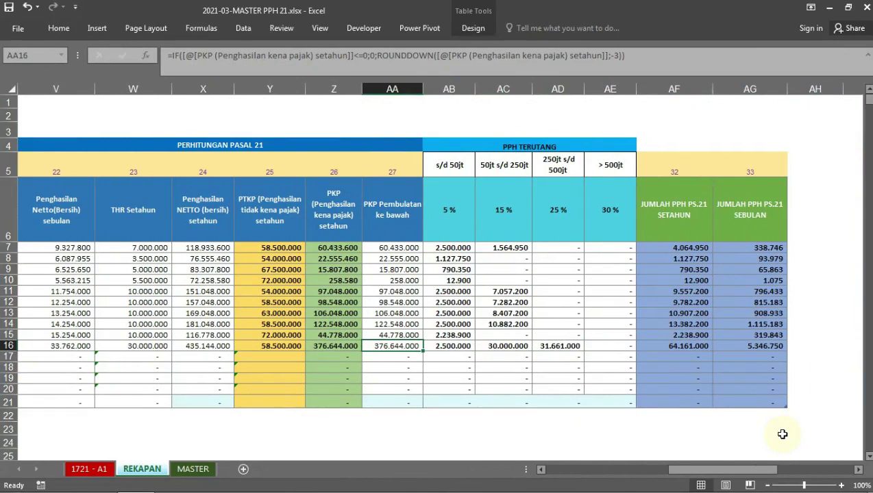
{"action": "left_click", "coordinate": [561, 163]}
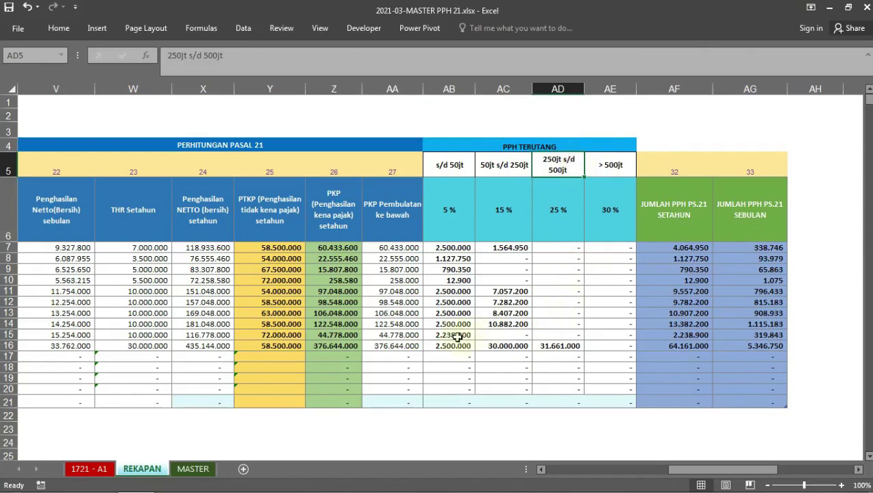
{"action": "left_click_drag", "start_coordinate": [447, 346], "coordinate": [566, 347]}
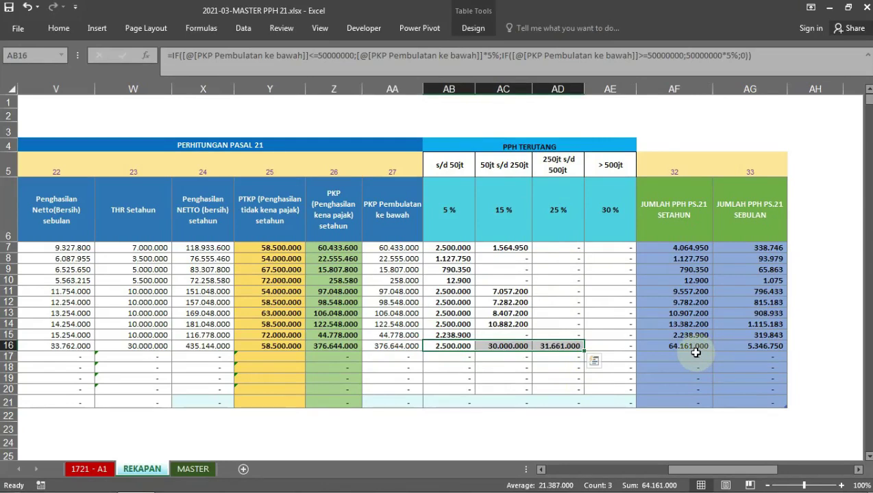
{"action": "left_click", "coordinate": [696, 354]}
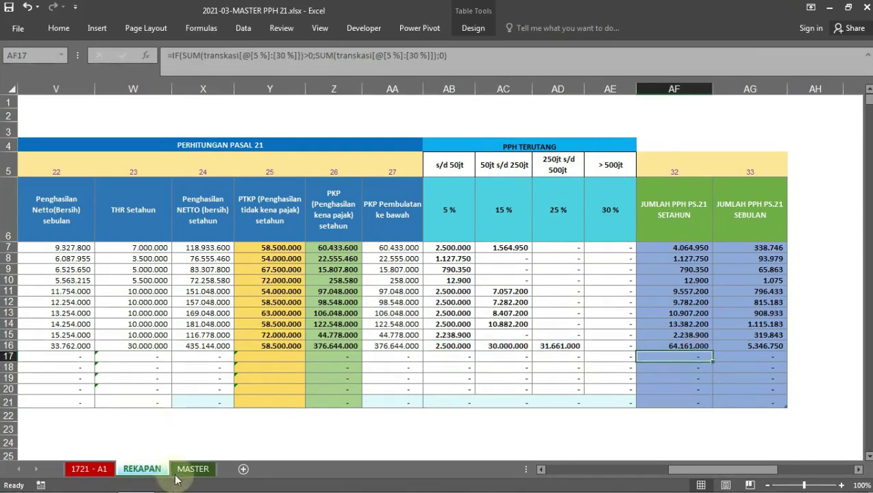
- Open the 1721 - A1 sheet and inspect the withholder NPWP parts and company name PT. SUKA HATI
{"action": "left_click", "coordinate": [207, 468]}
{"action": "mouse_move", "coordinate": [136, 482]}
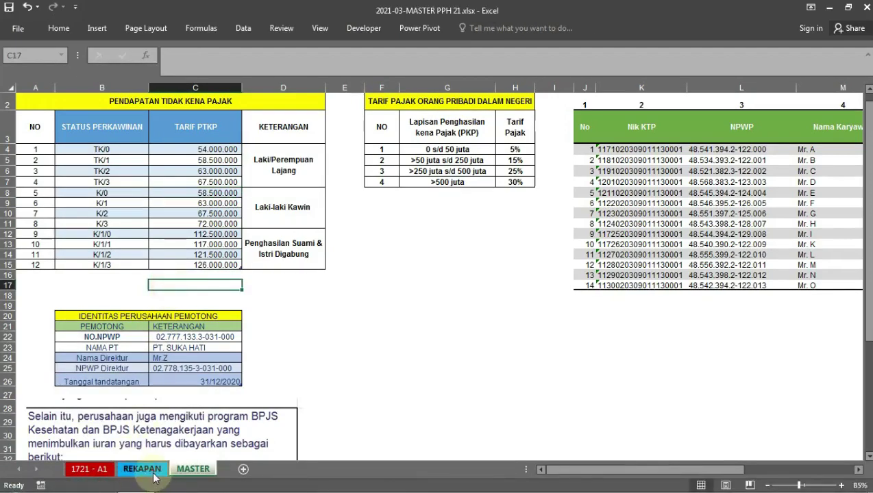
{"action": "left_click", "coordinate": [144, 469]}
{"action": "left_click", "coordinate": [89, 468]}
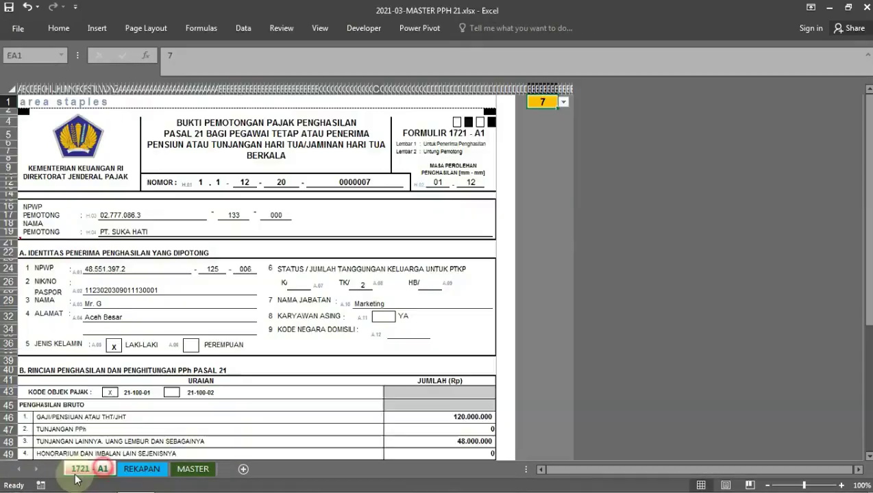
{"action": "left_click", "coordinate": [113, 216]}
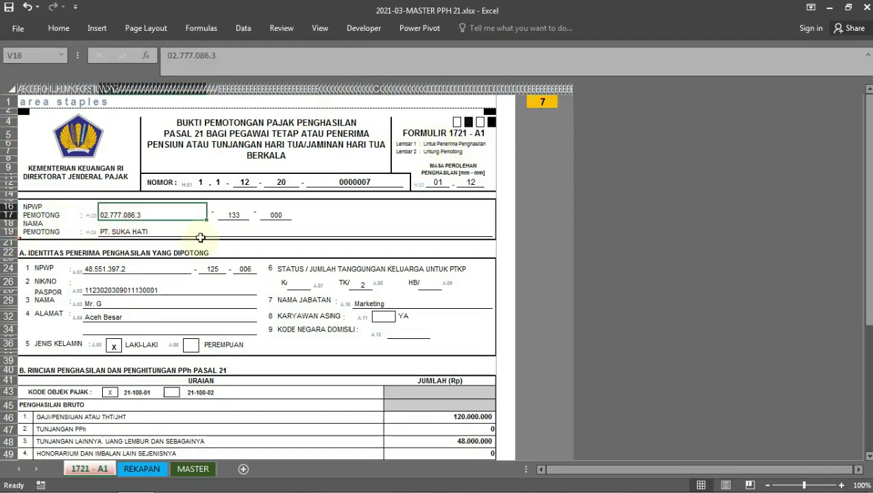
{"action": "left_click", "coordinate": [235, 218]}
{"action": "left_click", "coordinate": [275, 215]}
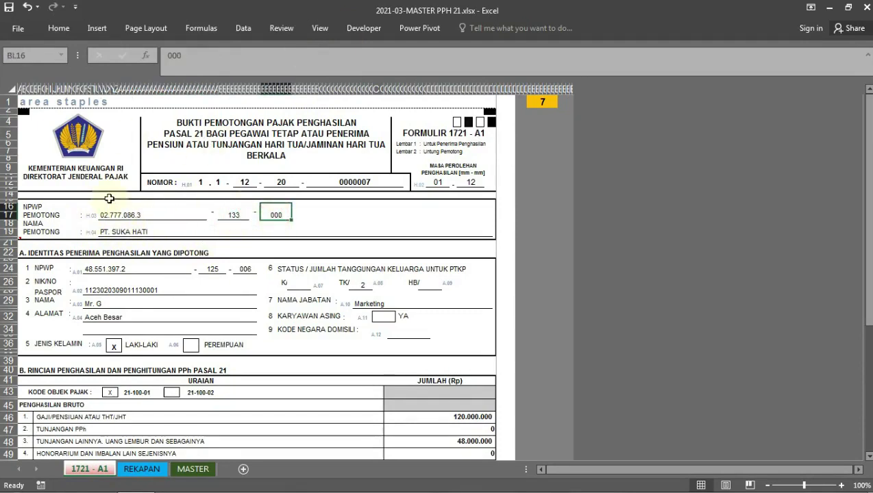
{"action": "left_click", "coordinate": [120, 231]}
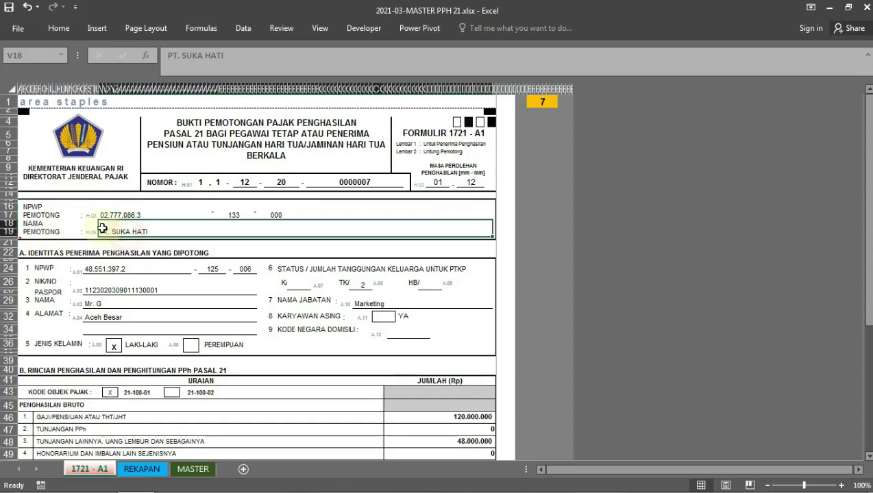
{"action": "left_click", "coordinate": [204, 181]}
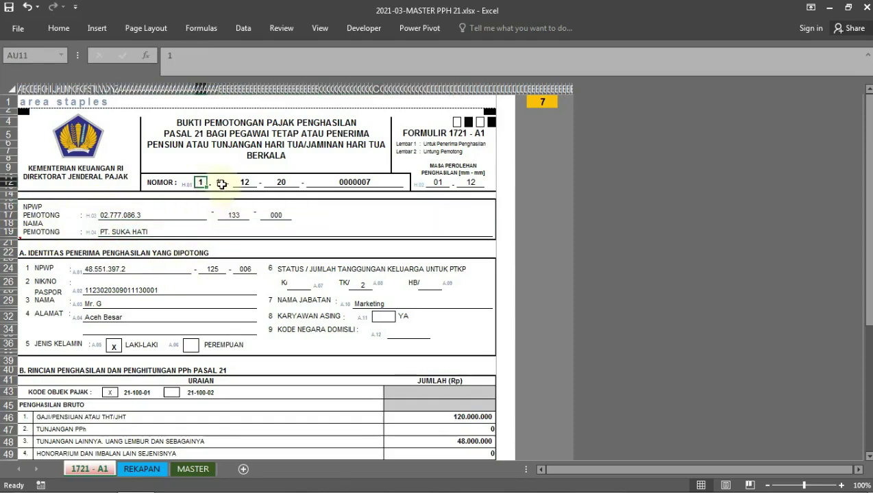
{"action": "left_click", "coordinate": [217, 183]}
{"action": "left_click", "coordinate": [243, 182]}
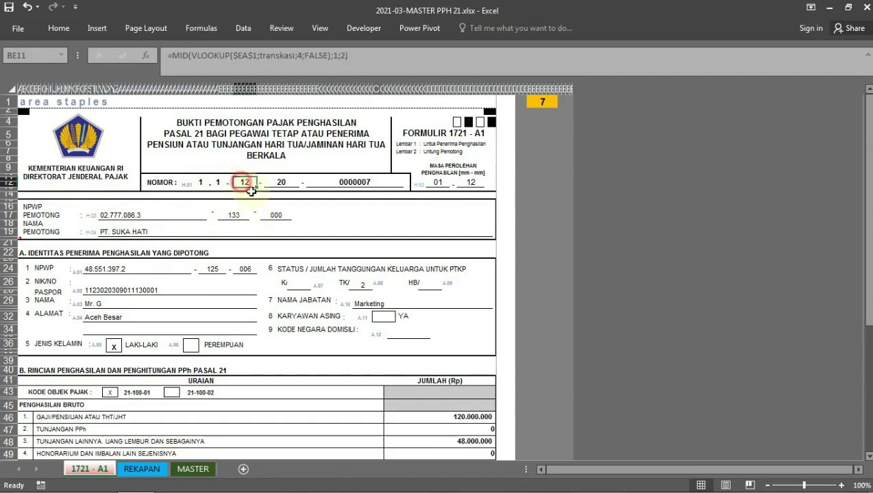
{"action": "left_click", "coordinate": [286, 183]}
{"action": "left_click", "coordinate": [352, 183]}
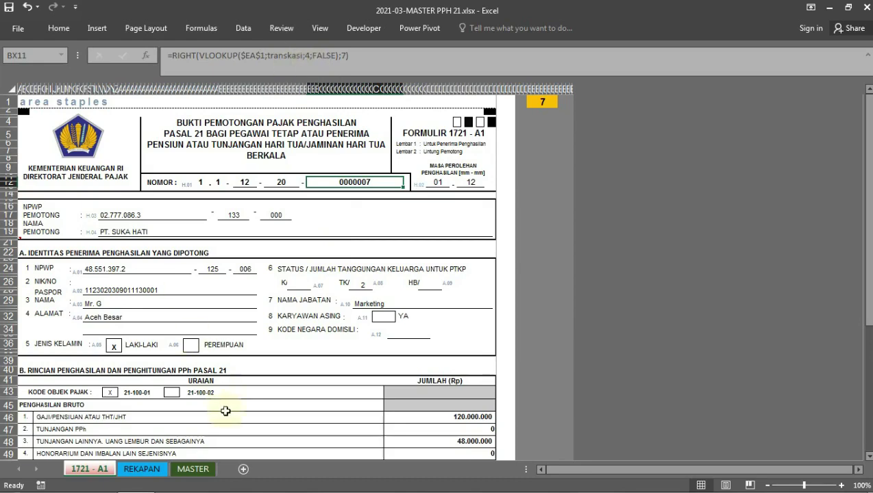
{"action": "left_click", "coordinate": [142, 470]}
{"action": "left_click_drag", "start_coordinate": [685, 470], "coordinate": [531, 478]}
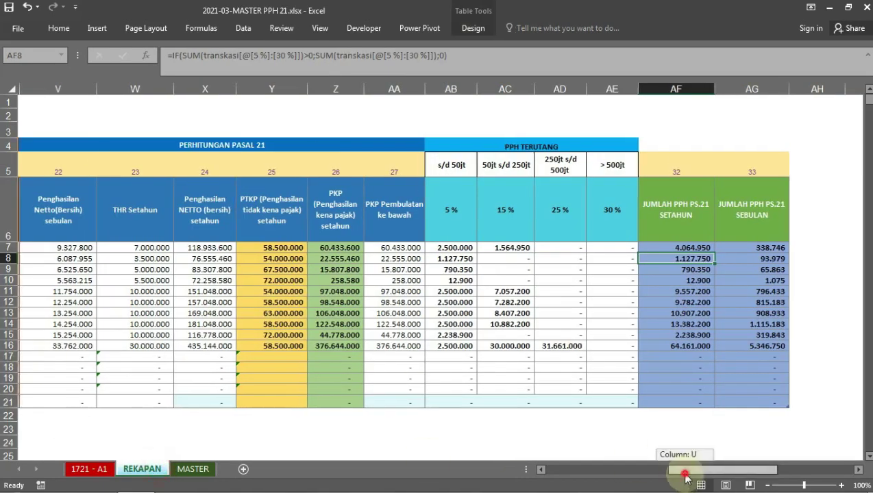
{"action": "left_click", "coordinate": [219, 248]}
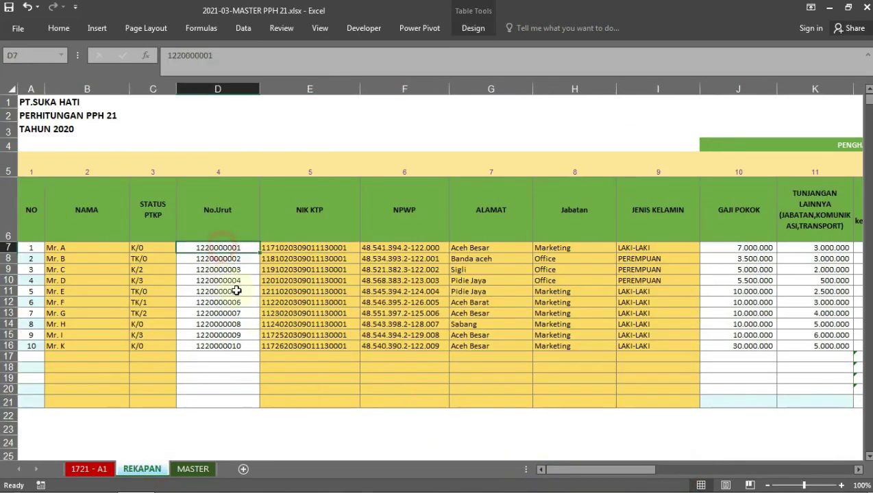
{"action": "mouse_move", "coordinate": [96, 490]}
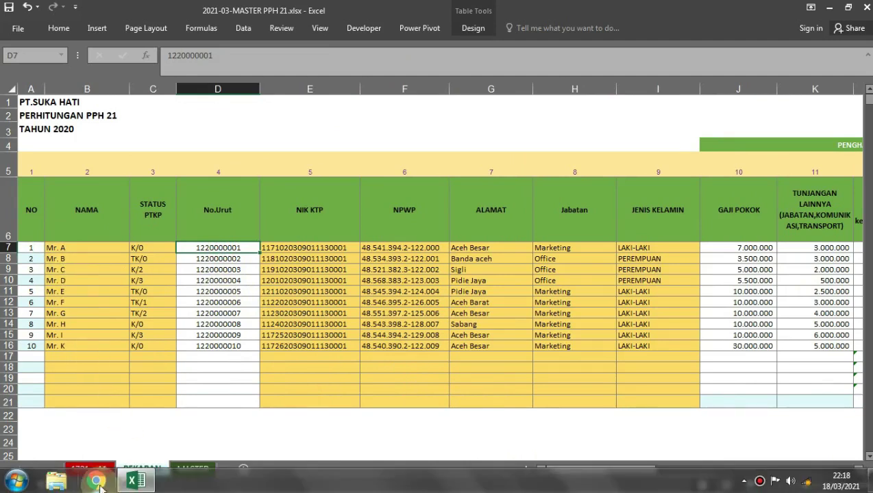
{"action": "left_click", "coordinate": [88, 468]}
- Switch the EA1 selector to 1, then 2, and inspect the 01 start and 12 end month cells
{"action": "left_click", "coordinate": [545, 101]}
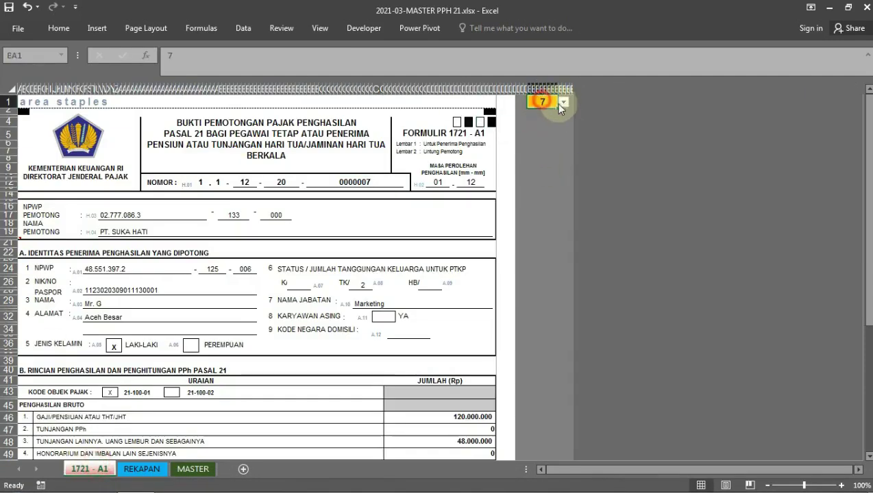
{"action": "left_click", "coordinate": [561, 102]}
{"action": "left_click_drag", "start_coordinate": [563, 145], "coordinate": [562, 116]}
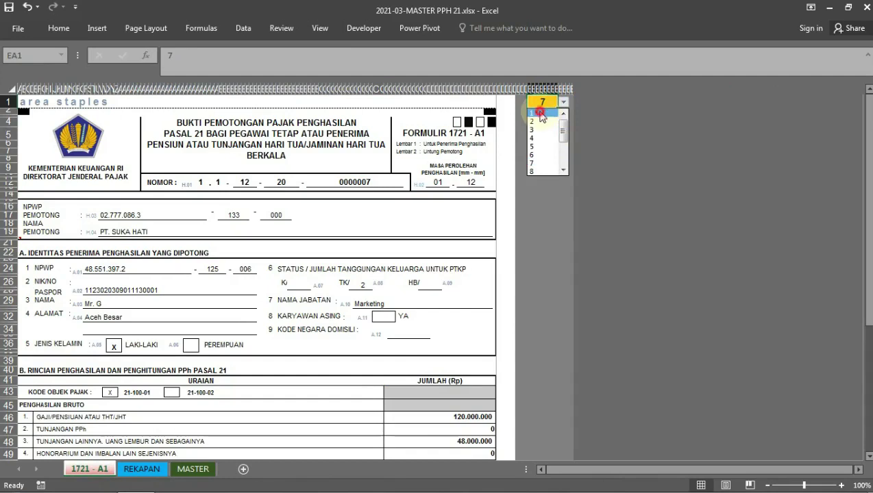
{"action": "left_click", "coordinate": [534, 112]}
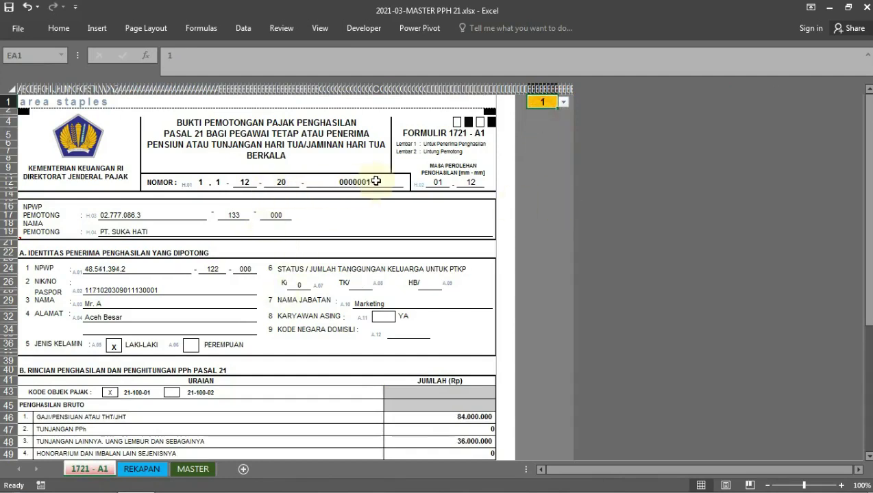
{"action": "left_click", "coordinate": [563, 102]}
{"action": "left_click", "coordinate": [542, 121]}
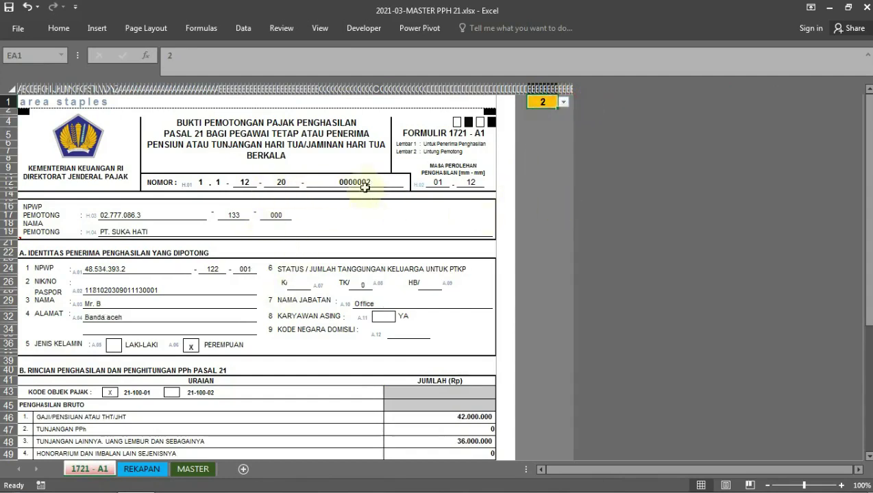
{"action": "left_click", "coordinate": [435, 184]}
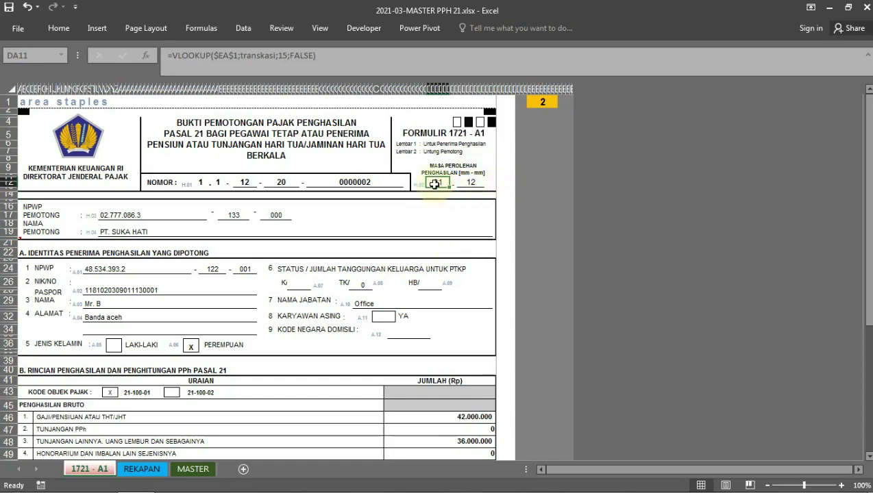
{"action": "left_click", "coordinate": [473, 182]}
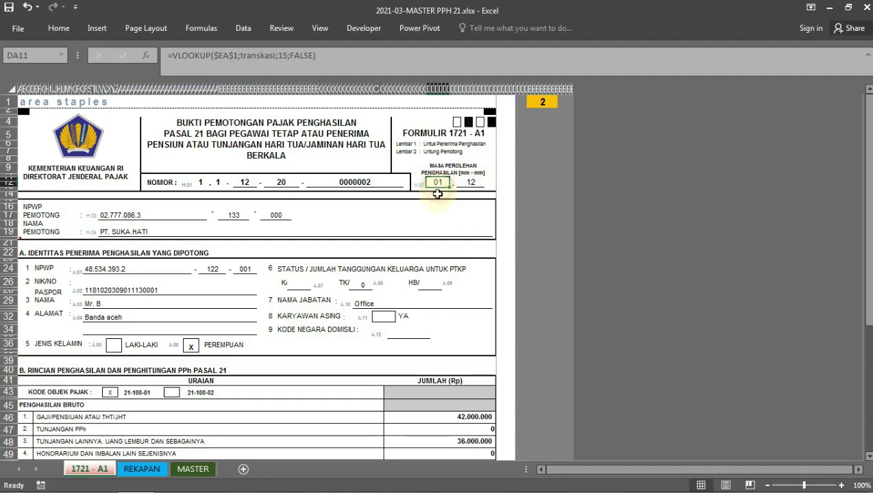
- Check the Jul-2020 start month in REKAPAN cell O15
{"action": "left_click", "coordinate": [143, 469]}
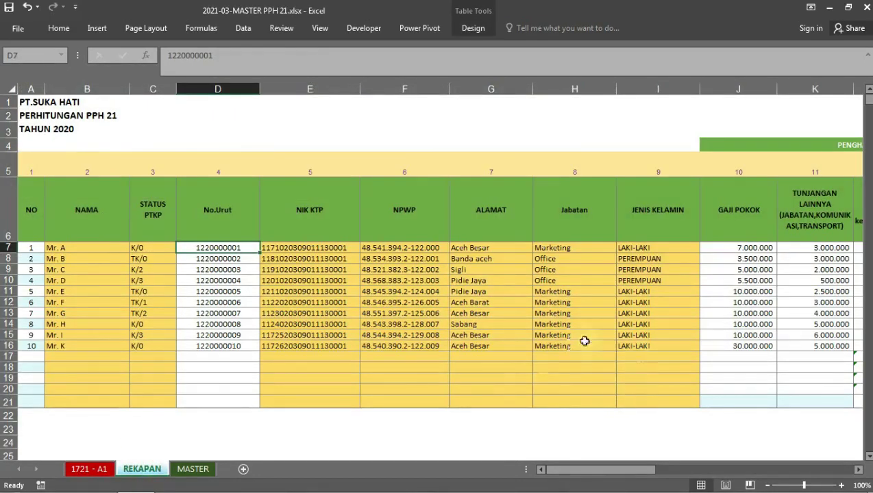
{"action": "mouse_move", "coordinate": [595, 472]}
{"action": "left_mouse_down"}
{"action": "mouse_move", "coordinate": [675, 473]}
{"action": "mouse_move", "coordinate": [607, 472]}
{"action": "mouse_move", "coordinate": [626, 470]}
{"action": "left_mouse_up"}
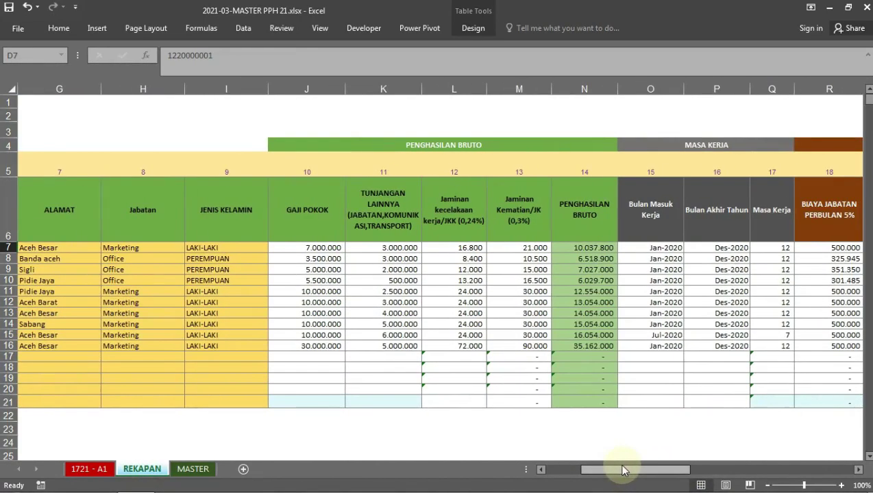
{"action": "left_click", "coordinate": [663, 336]}
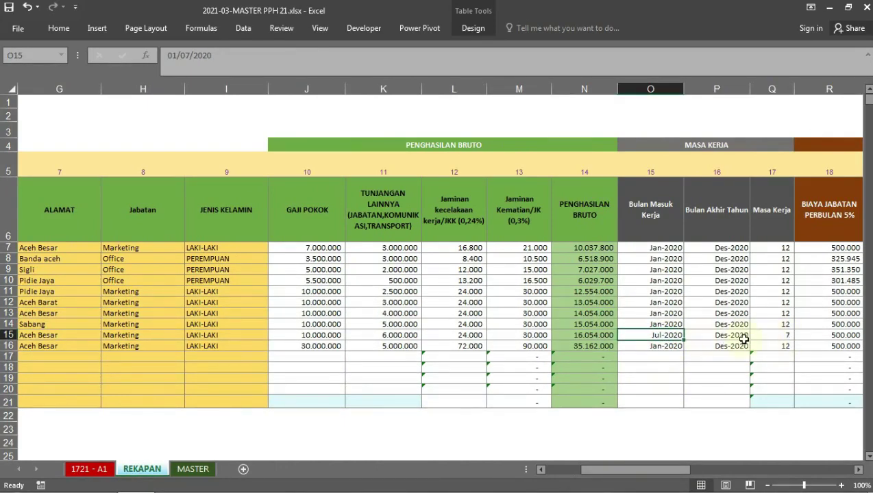
{"action": "left_click_drag", "start_coordinate": [620, 470], "coordinate": [549, 470]}
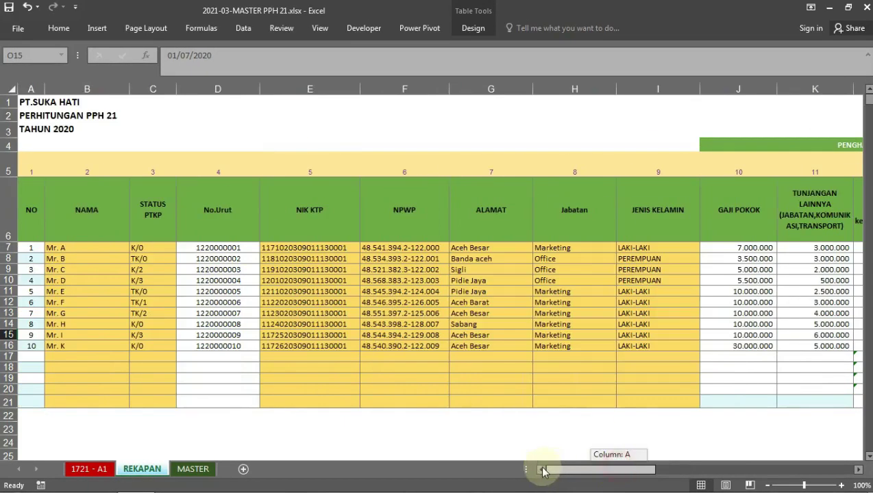
{"action": "left_click", "coordinate": [89, 469]}
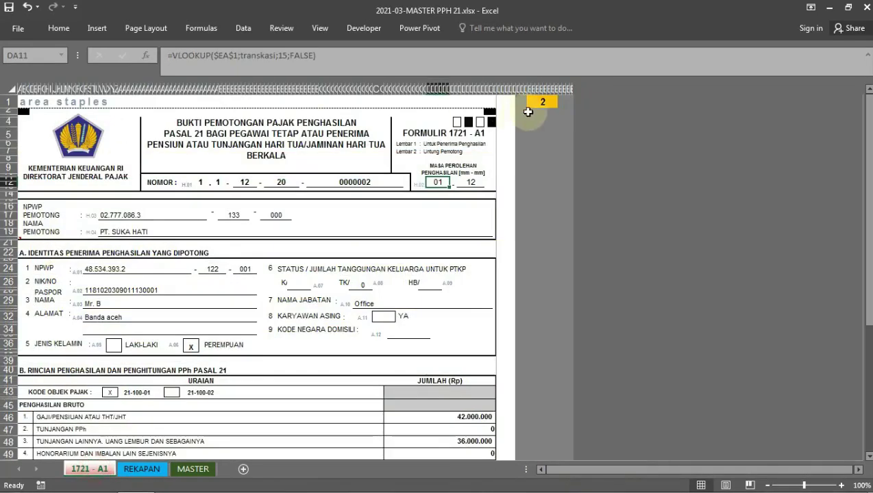
- Select record 9 to confirm its 07 start month, then set the selector back to 1
{"action": "left_click", "coordinate": [540, 104]}
{"action": "left_click", "coordinate": [562, 102]}
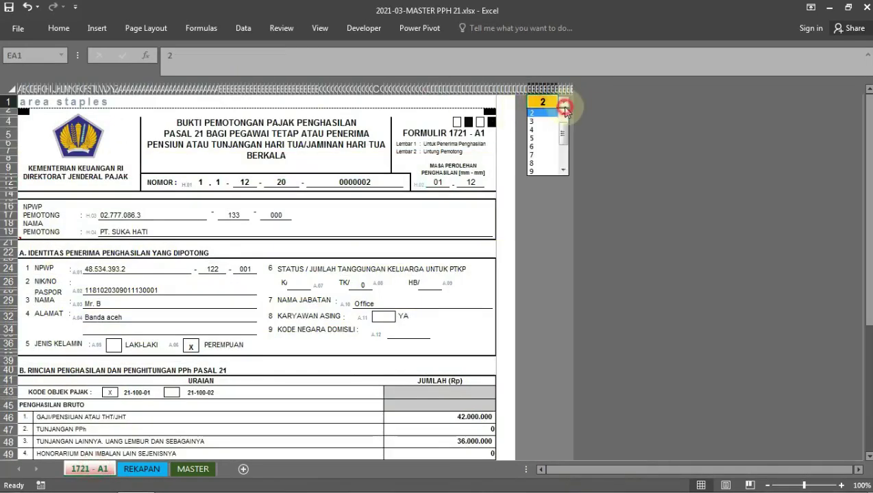
{"action": "left_click", "coordinate": [538, 171]}
{"action": "left_click", "coordinate": [437, 182]}
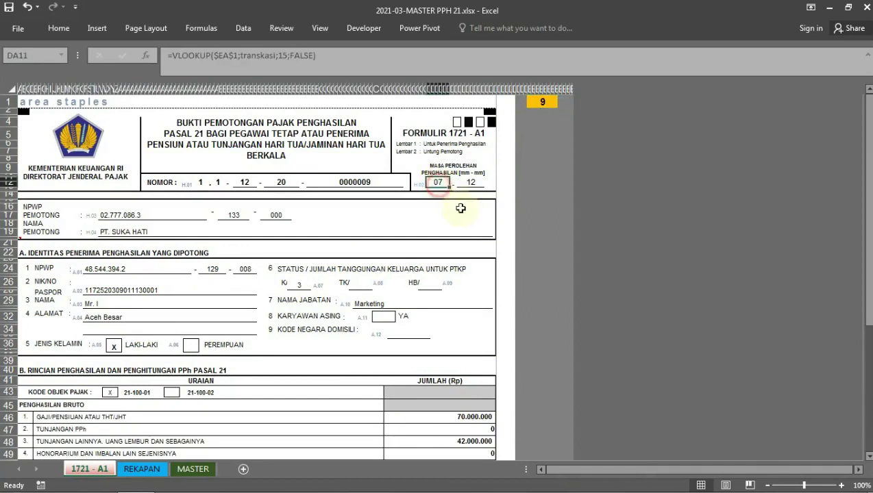
{"action": "left_click", "coordinate": [548, 102]}
{"action": "left_click", "coordinate": [564, 102]}
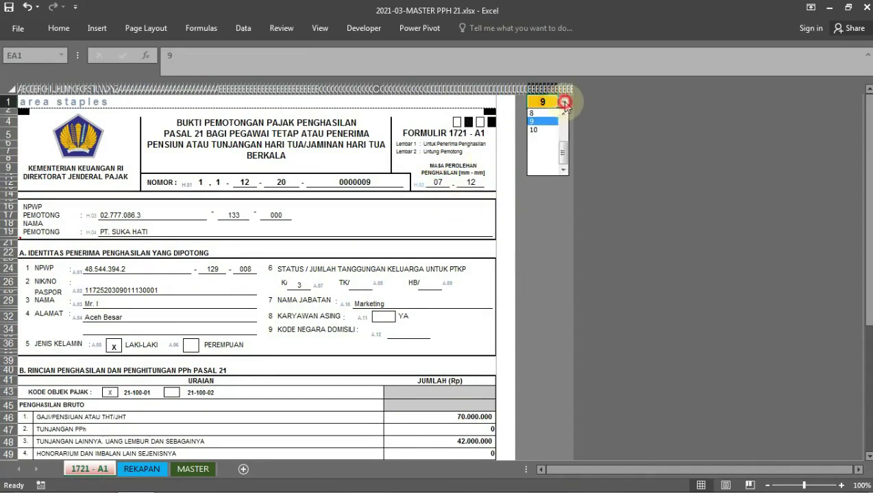
{"action": "scroll", "coordinate": [561, 144], "scroll_direction": "up", "scroll_amount": 5}
{"action": "left_click", "coordinate": [534, 113]}
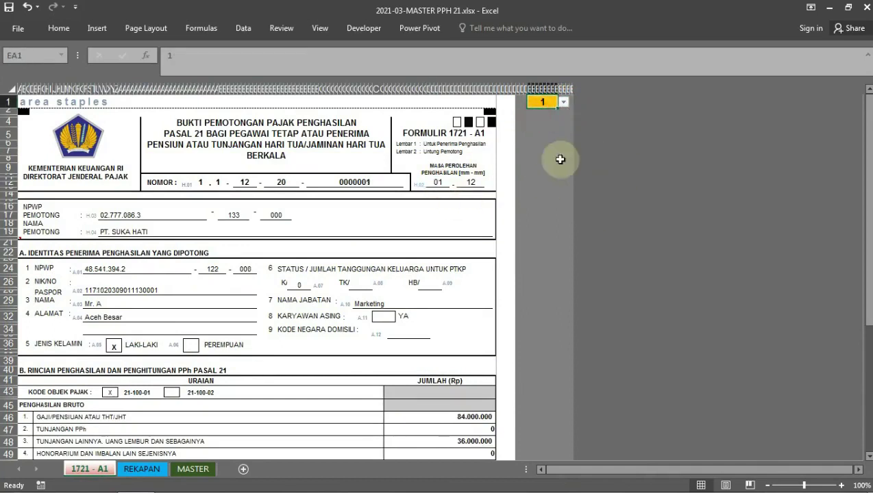
- Compare the recipient NPWP lookup in R24 with REKAPAN's No.Urut, NIK KTP and NPWP cells
{"action": "left_click", "coordinate": [115, 272]}
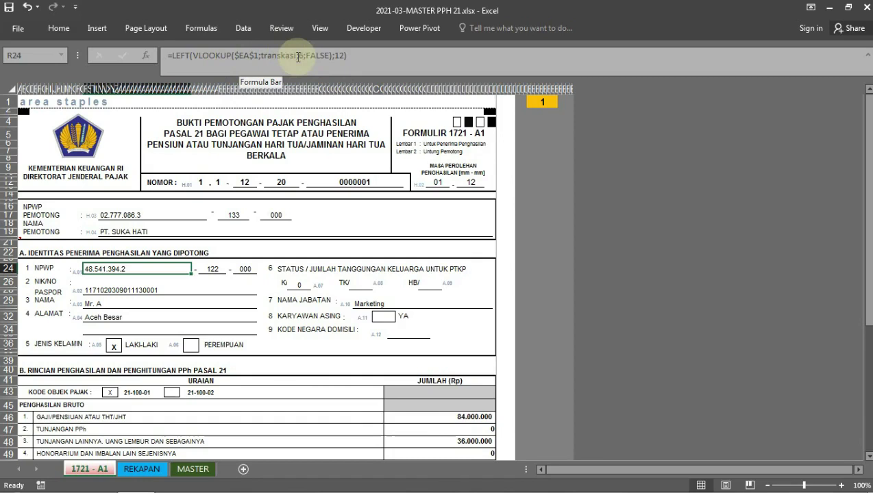
{"action": "left_click", "coordinate": [141, 468]}
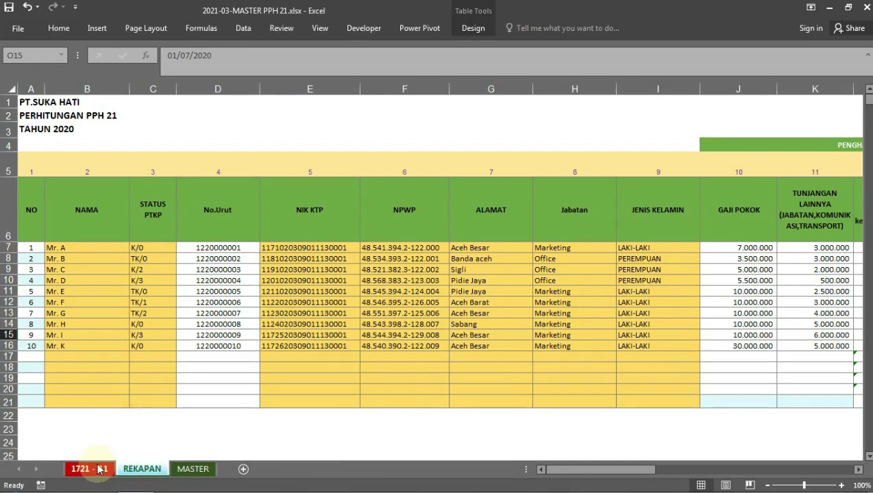
{"action": "left_click", "coordinate": [99, 469]}
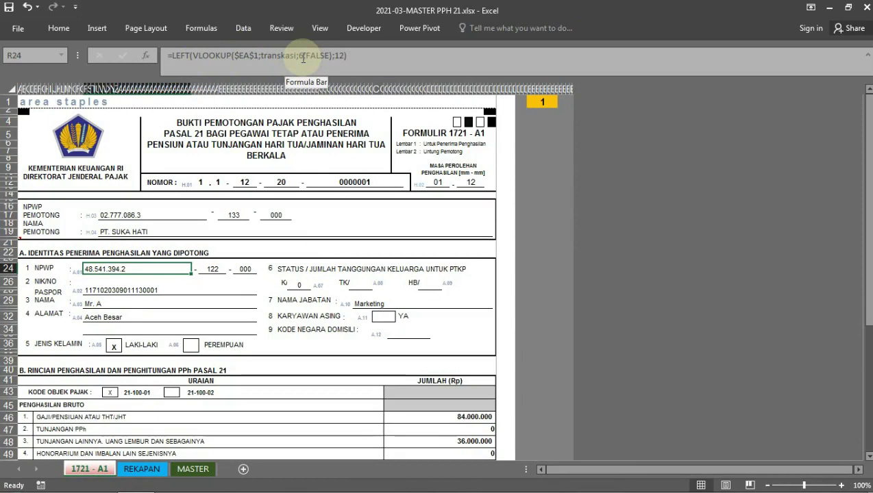
{"action": "left_click", "coordinate": [142, 470]}
{"action": "left_click", "coordinate": [152, 258]}
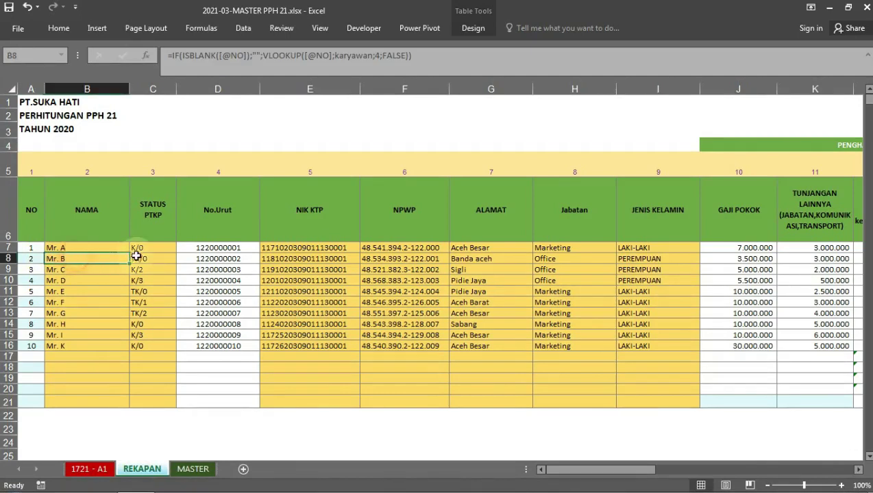
{"action": "left_click", "coordinate": [206, 248]}
{"action": "left_click", "coordinate": [302, 248]}
{"action": "left_click", "coordinate": [380, 248]}
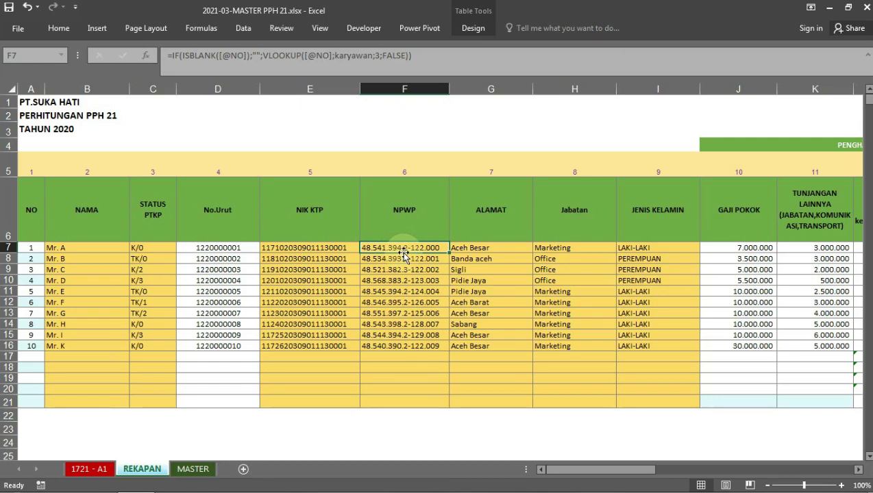
- Check the LEFT/MID/RIGHT formulas for the NPWP's middle and last blocks and the NIK VLOOKUP
{"action": "left_click", "coordinate": [96, 470]}
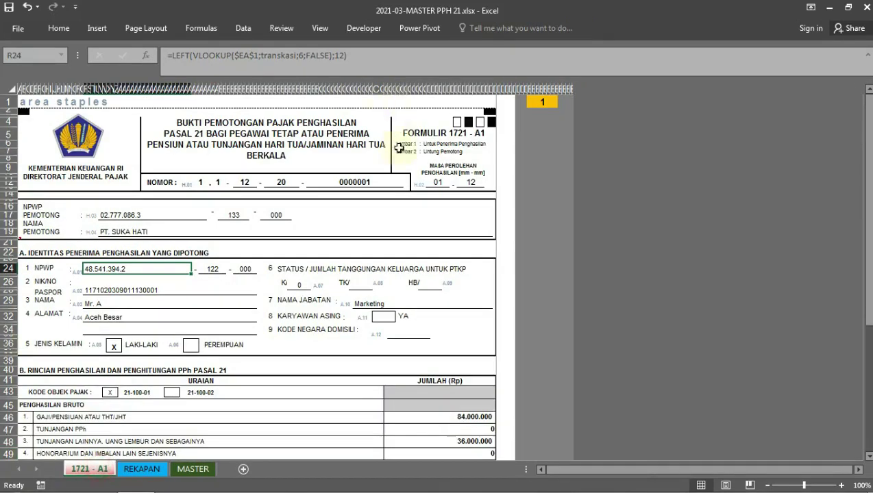
{"action": "left_click", "coordinate": [214, 269]}
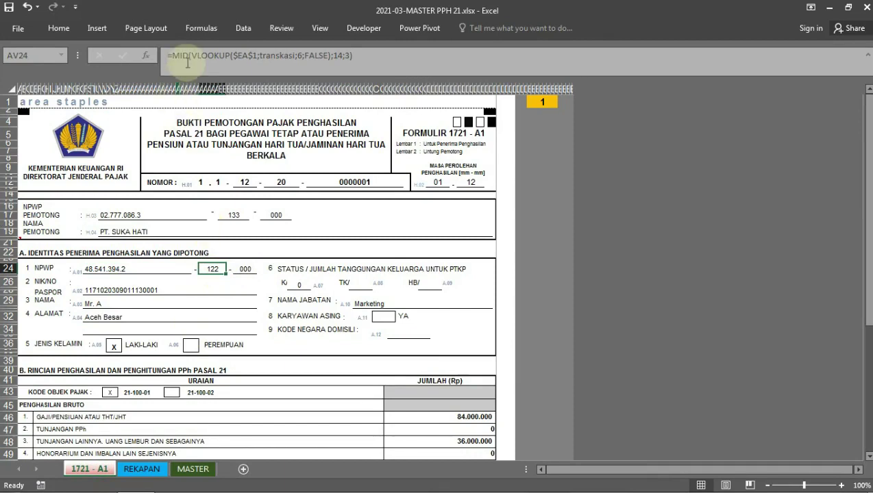
{"action": "left_click", "coordinate": [245, 270]}
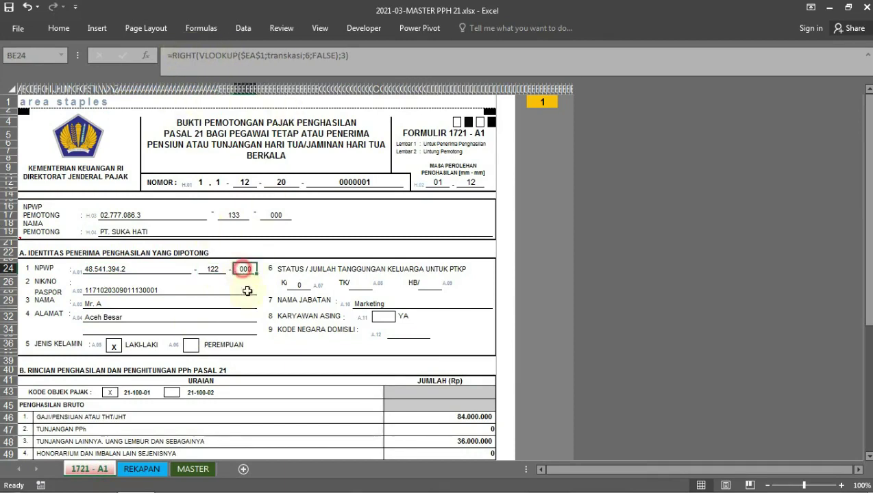
{"action": "left_click", "coordinate": [102, 288]}
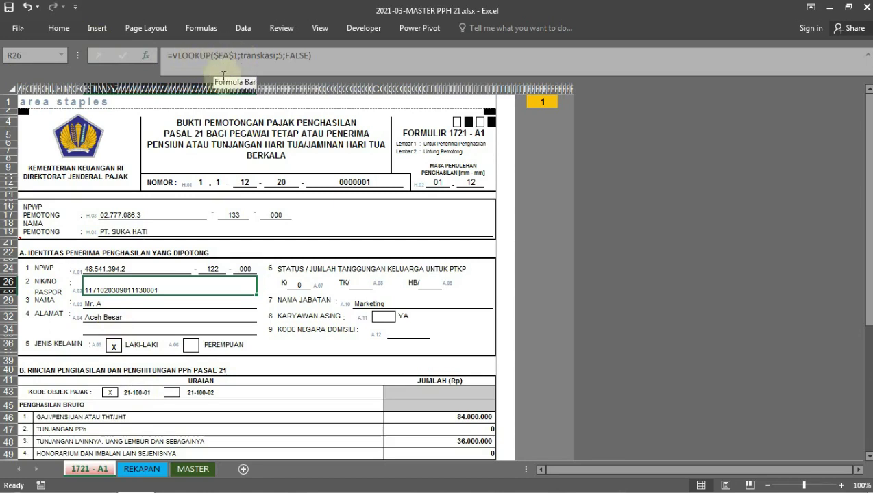
{"action": "left_click", "coordinate": [142, 469]}
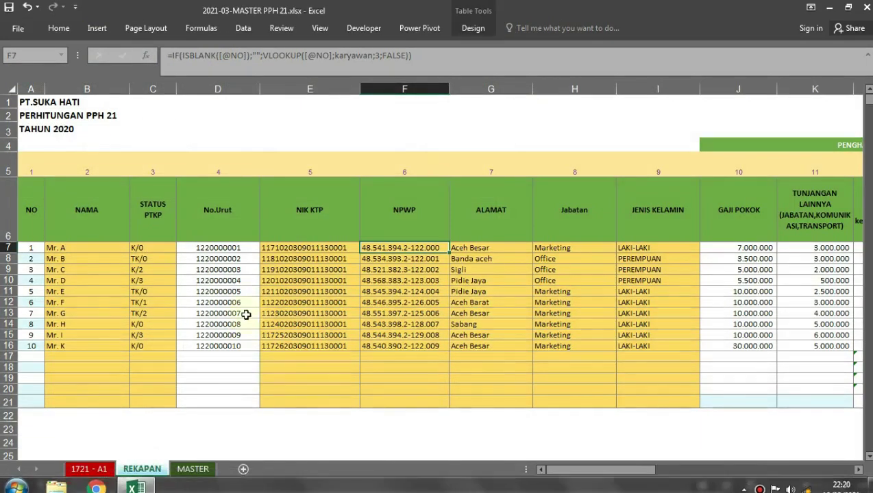
- Show the REKAPAN employee table's name, transkasi
{"action": "left_click", "coordinate": [473, 28]}
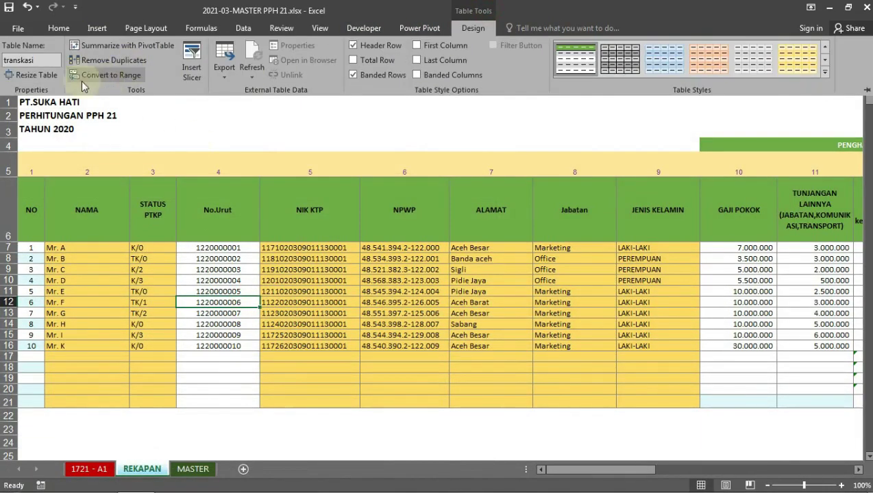
{"action": "left_click", "coordinate": [227, 257]}
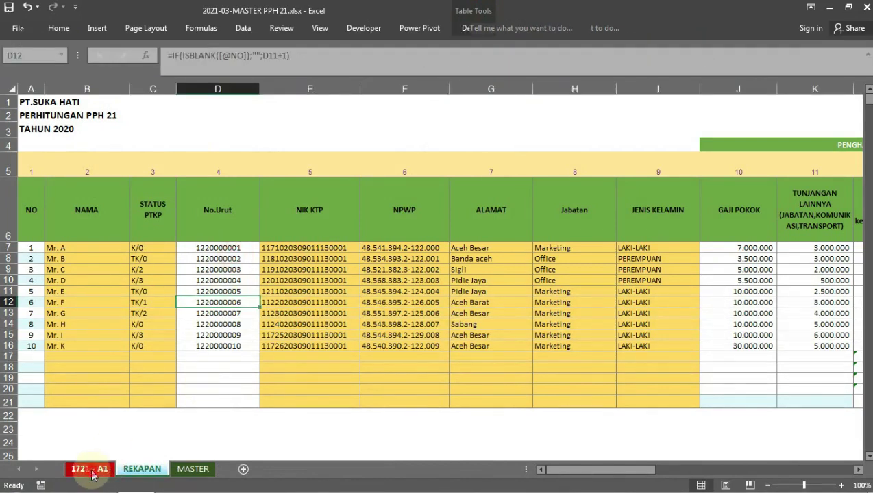
{"action": "left_click", "coordinate": [89, 469]}
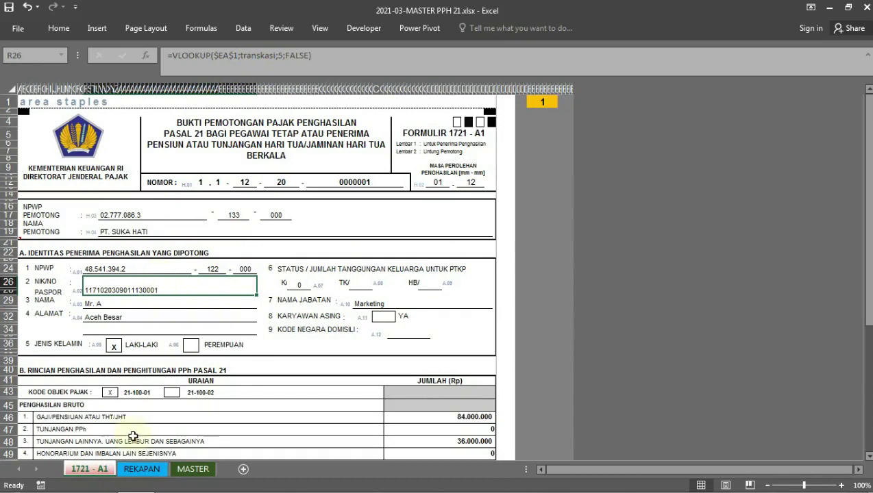
- Count REKAPAN's columns to confirm NIK KTP is column 5 of the lookup
{"action": "left_click", "coordinate": [142, 469]}
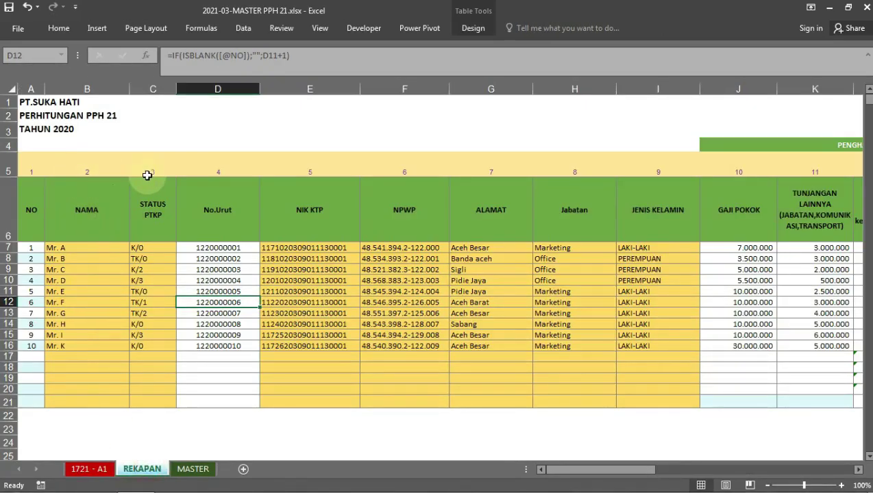
{"action": "left_click", "coordinate": [301, 166]}
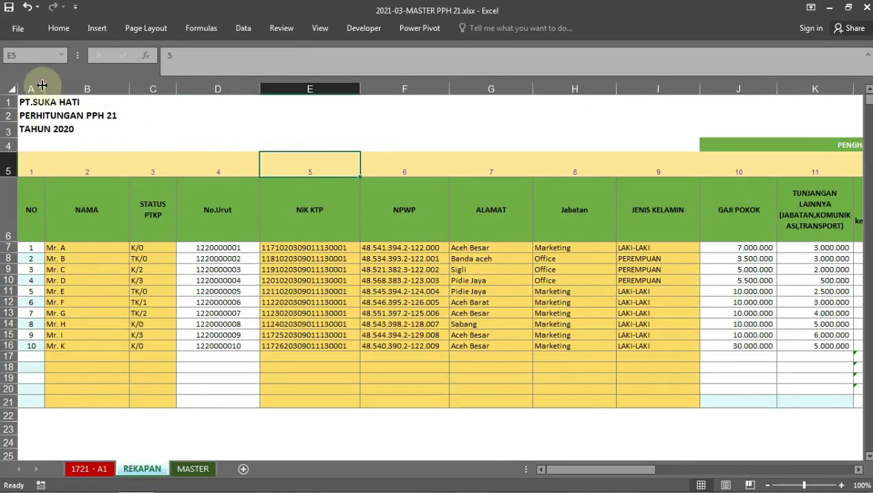
{"action": "left_click", "coordinate": [79, 89]}
{"action": "left_click", "coordinate": [152, 88]}
{"action": "left_click", "coordinate": [218, 88]}
{"action": "left_click", "coordinate": [310, 88]}
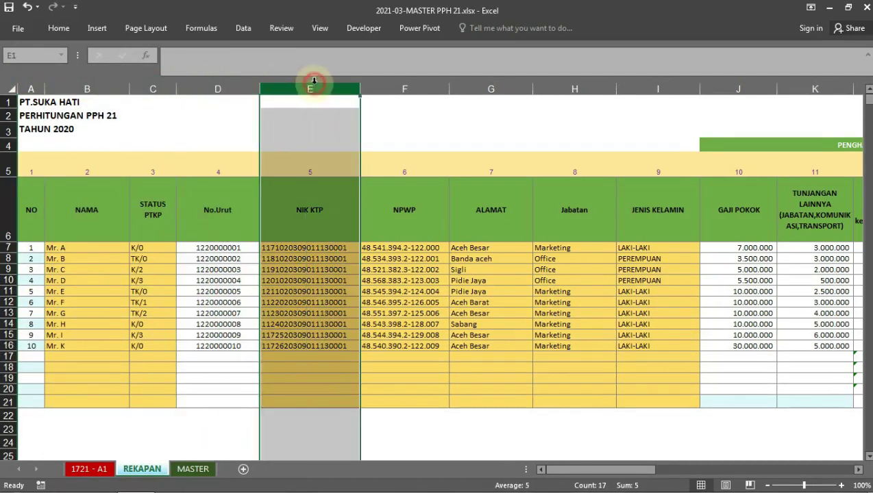
{"action": "left_click", "coordinate": [317, 248]}
{"action": "left_click", "coordinate": [89, 469]}
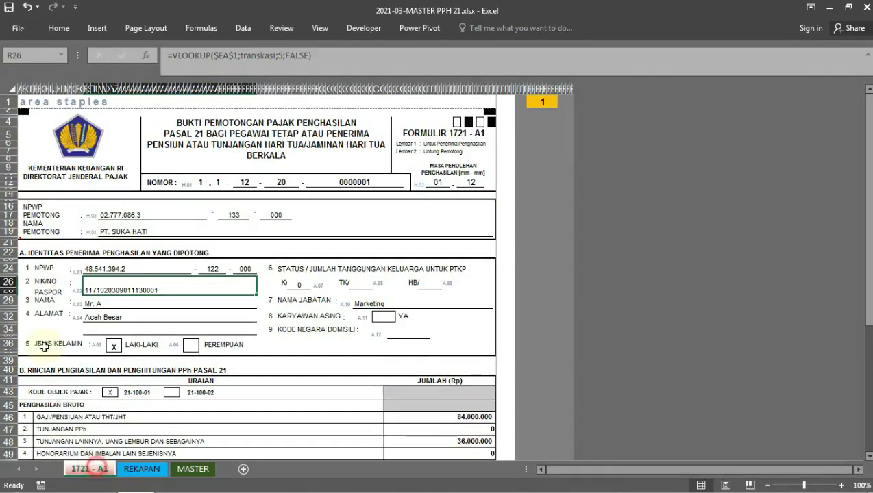
- Match the name and address lookups to REKAPAN columns 2 and 7, then inspect the K status box formula
{"action": "left_click", "coordinate": [141, 300]}
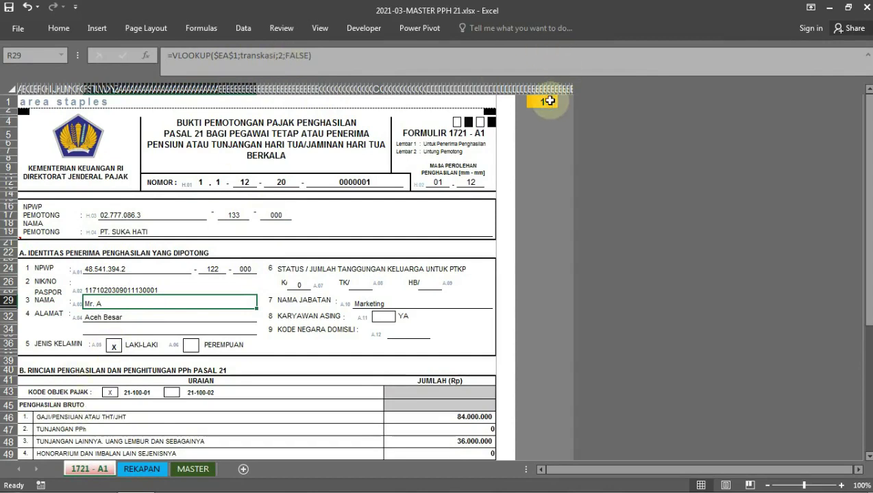
{"action": "left_click", "coordinate": [142, 469]}
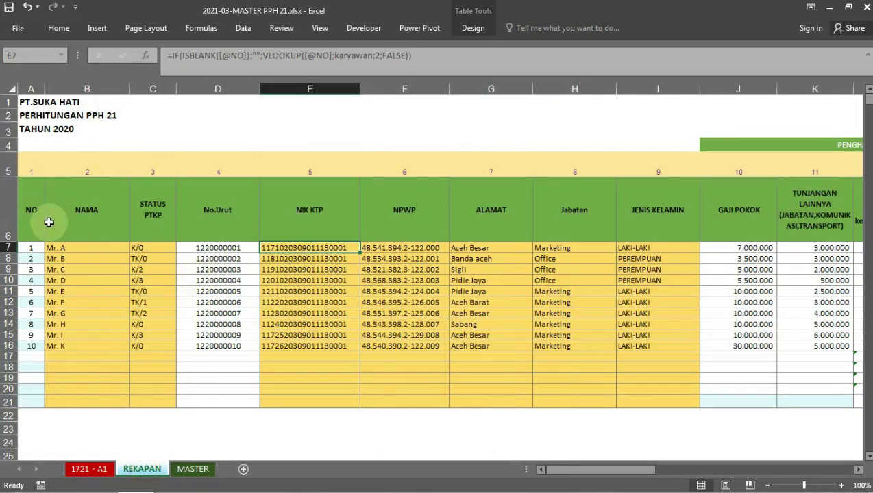
{"action": "left_click", "coordinate": [95, 472]}
{"action": "left_click", "coordinate": [164, 318]}
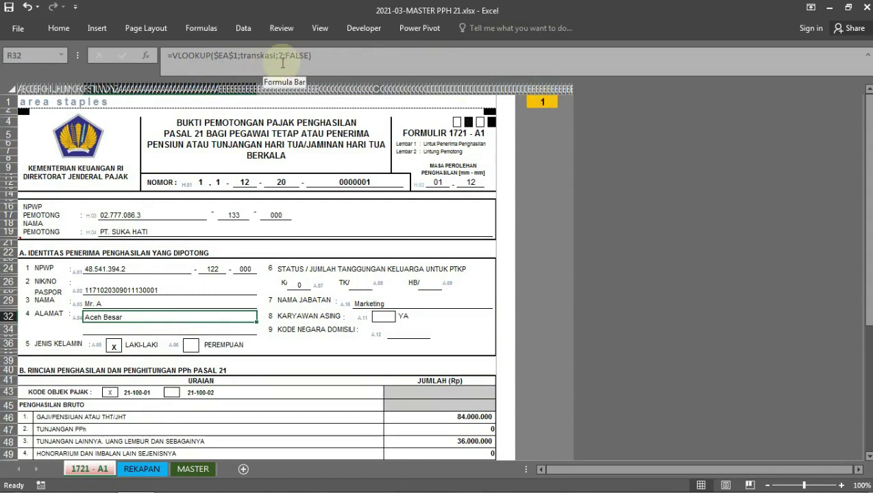
{"action": "left_click", "coordinate": [141, 469]}
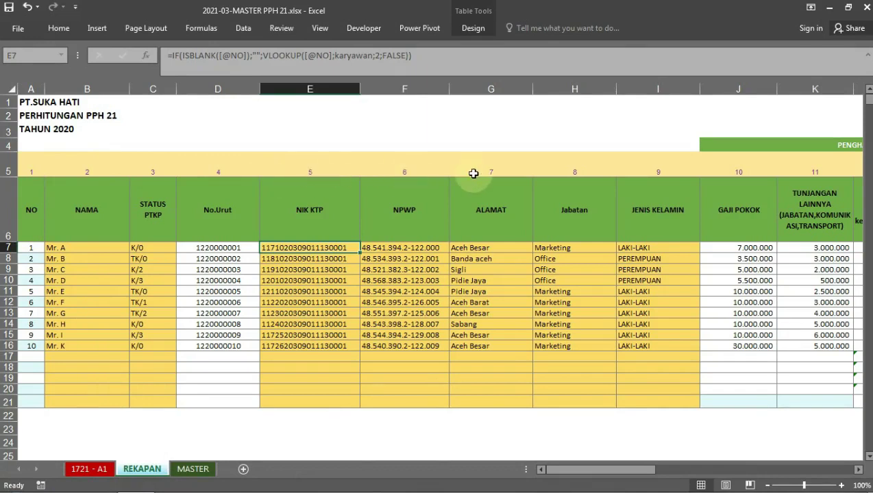
{"action": "left_click_drag", "start_coordinate": [493, 248], "coordinate": [490, 356]}
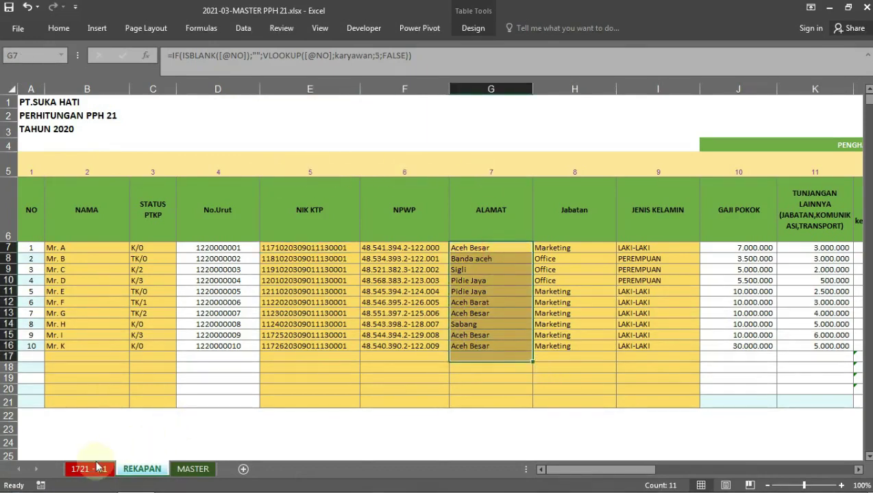
{"action": "left_click", "coordinate": [89, 468]}
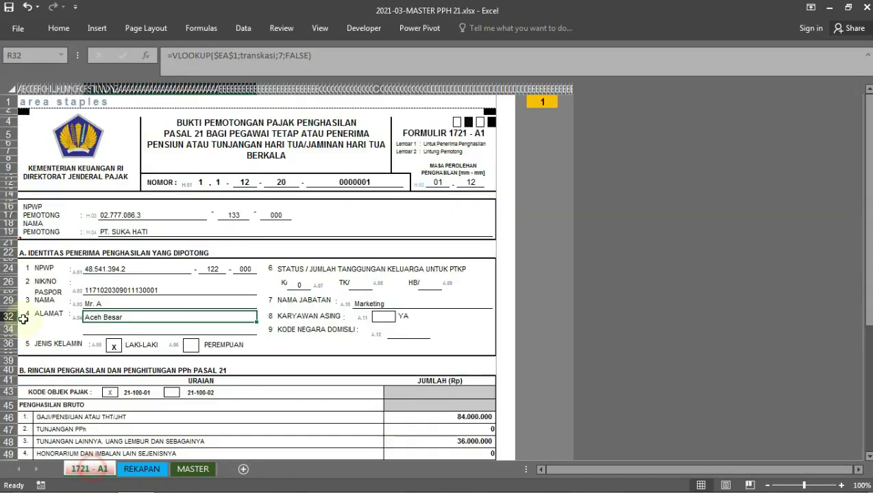
{"action": "left_click", "coordinate": [304, 288]}
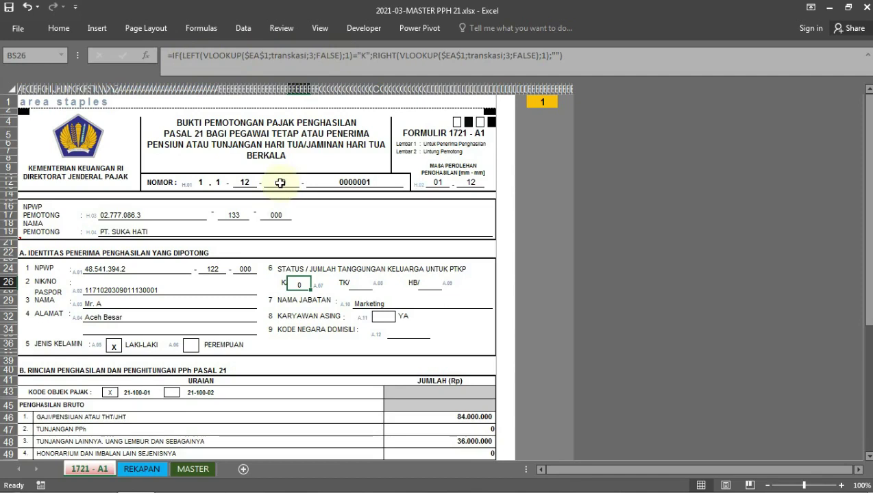
{"action": "left_click", "coordinate": [142, 469]}
{"action": "left_click", "coordinate": [151, 248]}
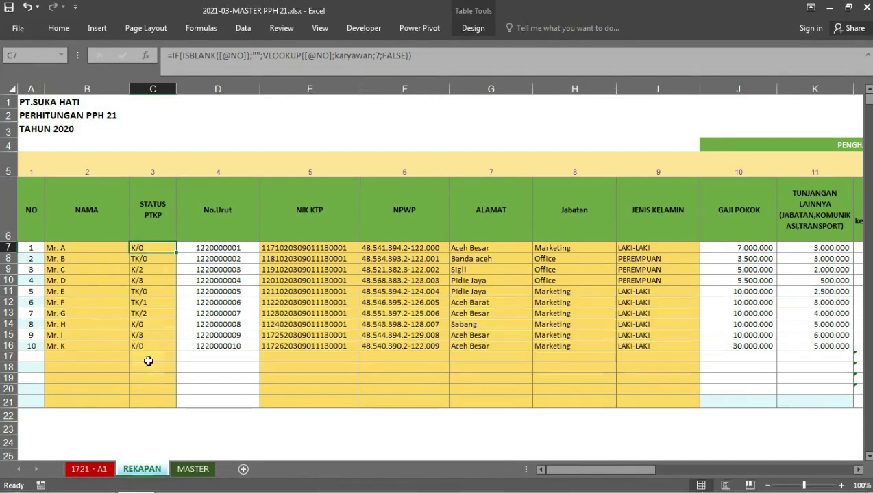
{"action": "left_click", "coordinate": [89, 470]}
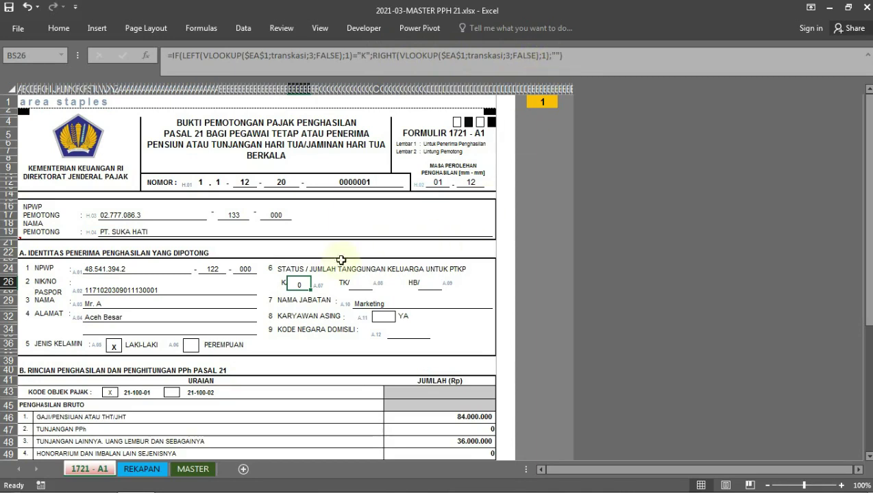
{"action": "left_click", "coordinate": [369, 283]}
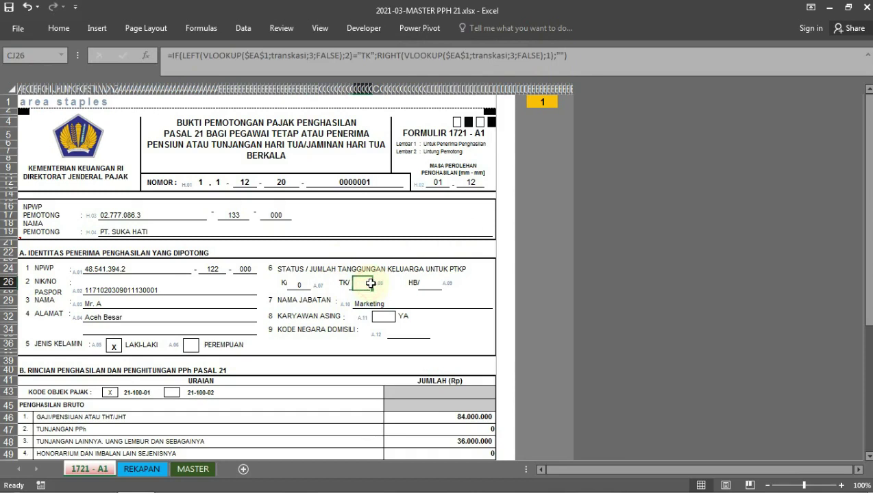
{"action": "left_click", "coordinate": [423, 286]}
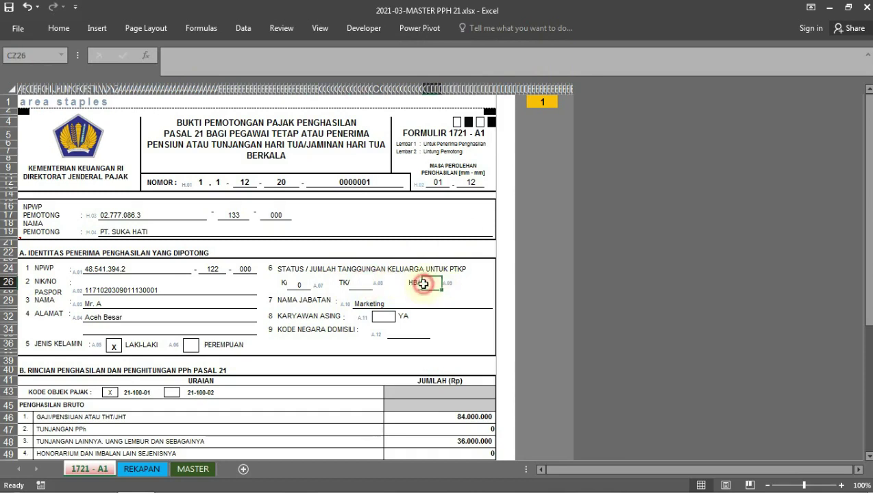
{"action": "left_click", "coordinate": [361, 283]}
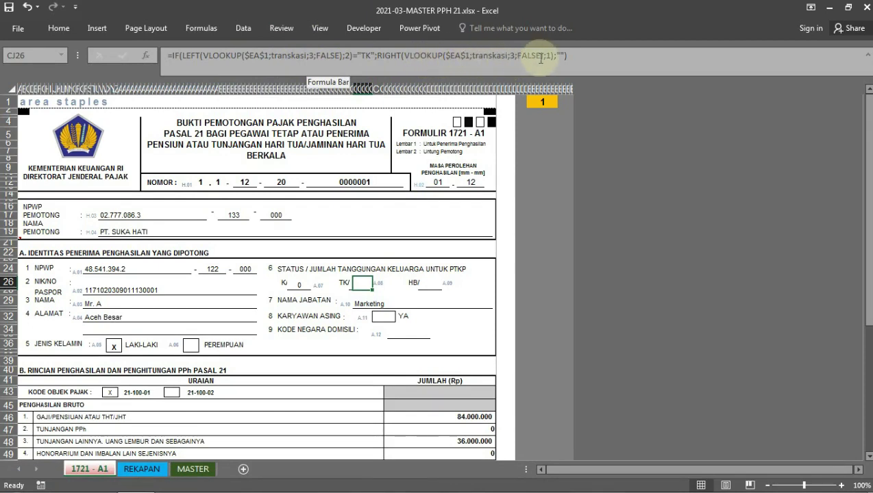
- Try employee numbers 2, 1 and 5 in the EA1 number selector to watch the form refill
{"action": "left_click", "coordinate": [545, 111]}
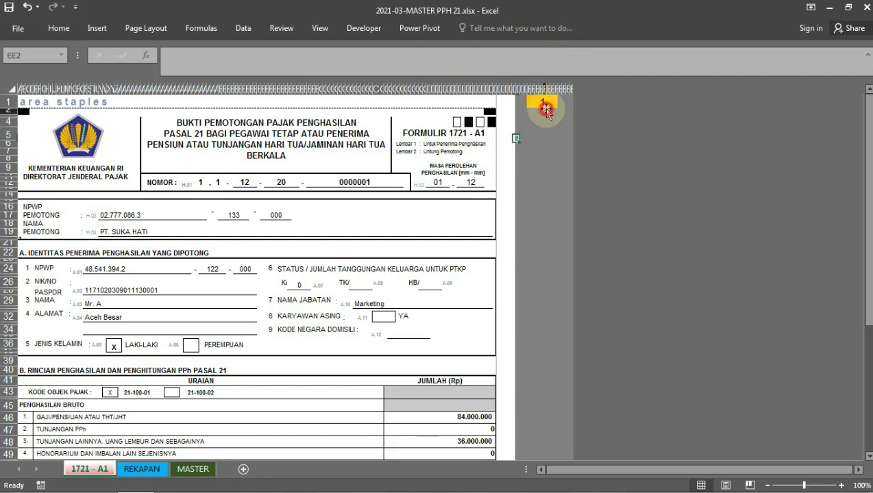
{"action": "left_click", "coordinate": [550, 102]}
{"action": "left_click", "coordinate": [563, 101]}
{"action": "left_click", "coordinate": [546, 121]}
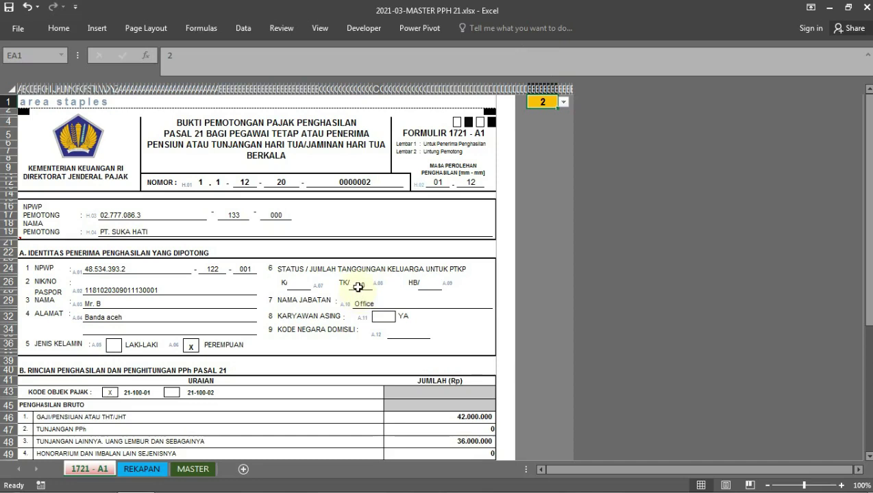
{"action": "left_click", "coordinate": [563, 102]}
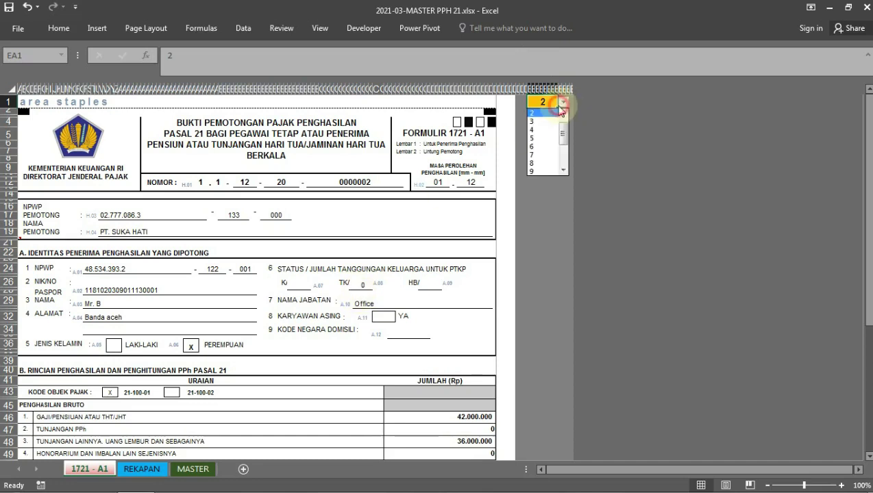
{"action": "scroll", "coordinate": [564, 137], "scroll_direction": "up", "scroll_amount": 1}
{"action": "left_click", "coordinate": [540, 113]}
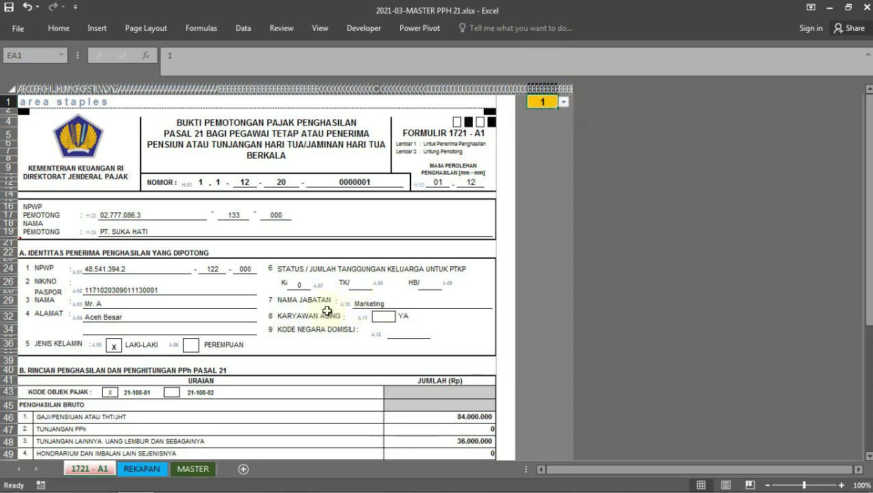
{"action": "left_click", "coordinate": [563, 102]}
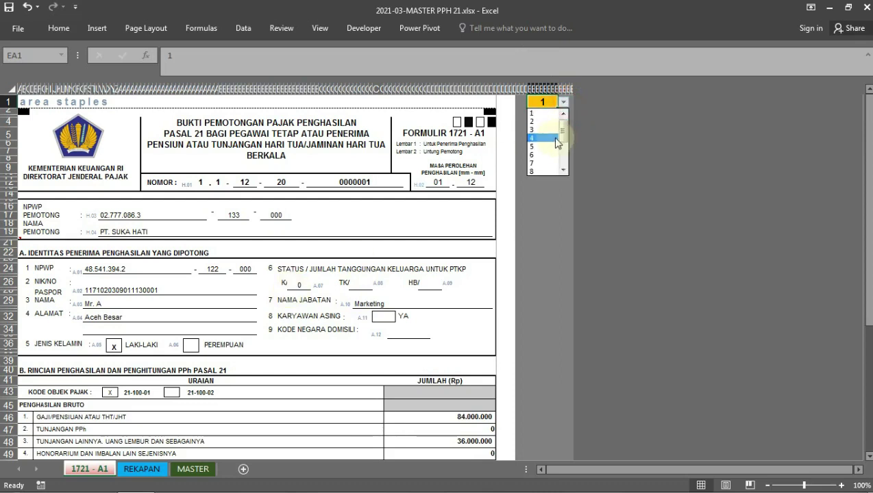
{"action": "left_click", "coordinate": [548, 147]}
{"action": "left_click", "coordinate": [564, 107]}
- Switch the form through employees 10 and 3 to 7, then inspect the NAMA JABATAN formula
{"action": "left_click", "coordinate": [564, 102]}
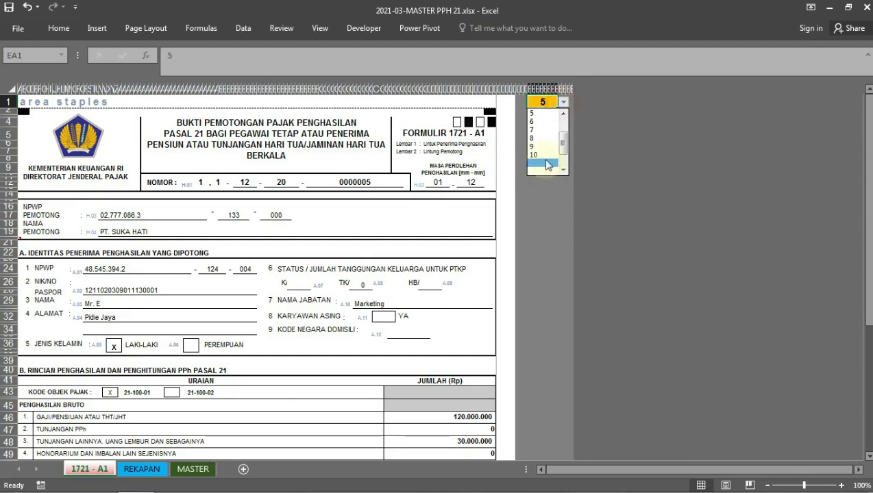
{"action": "left_click", "coordinate": [546, 157]}
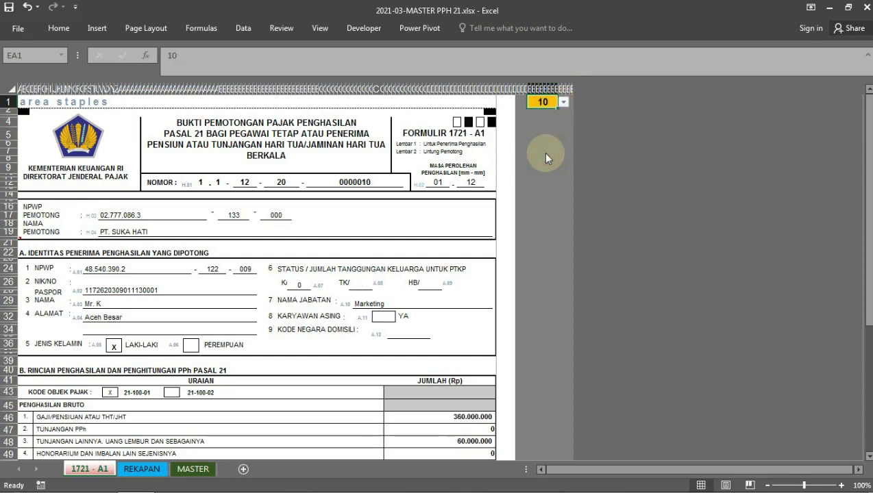
{"action": "left_click", "coordinate": [563, 103]}
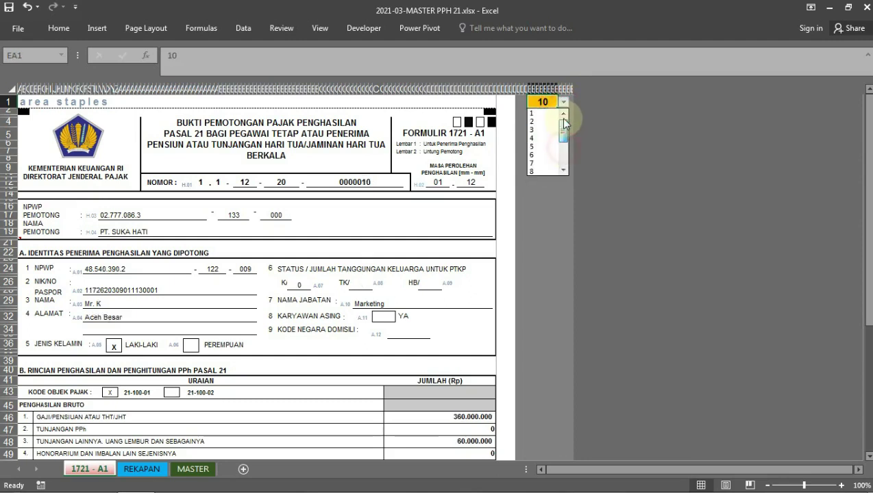
{"action": "left_click", "coordinate": [538, 131]}
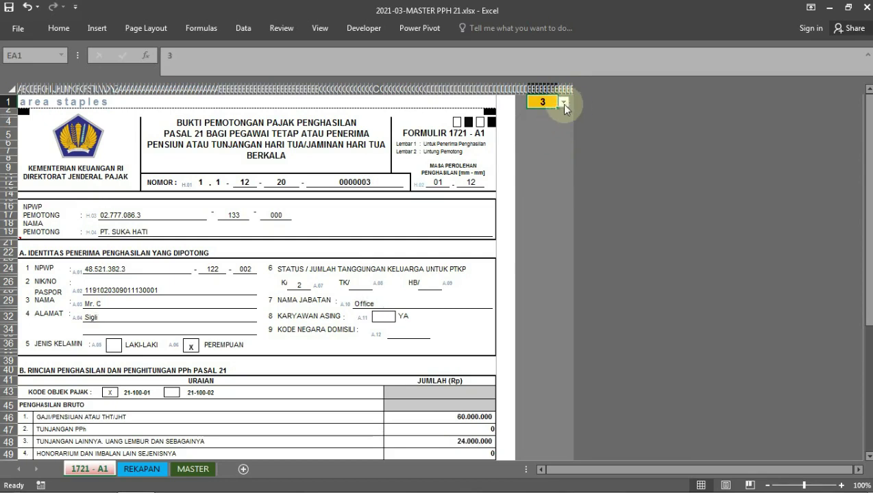
{"action": "left_click", "coordinate": [563, 102]}
{"action": "left_click", "coordinate": [539, 146]}
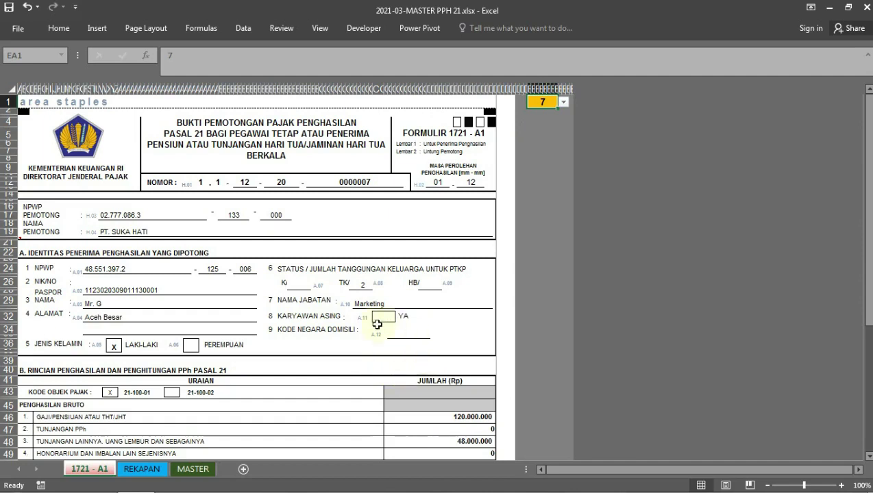
{"action": "left_click", "coordinate": [384, 301]}
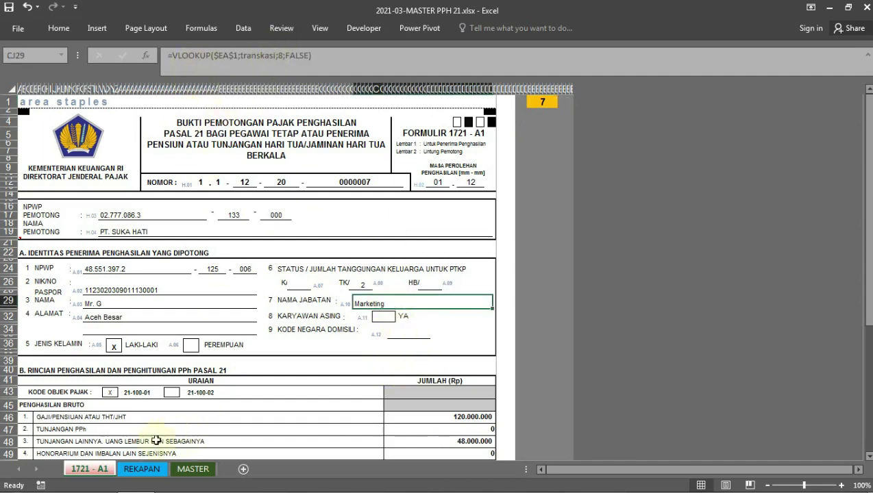
{"action": "left_click", "coordinate": [142, 469]}
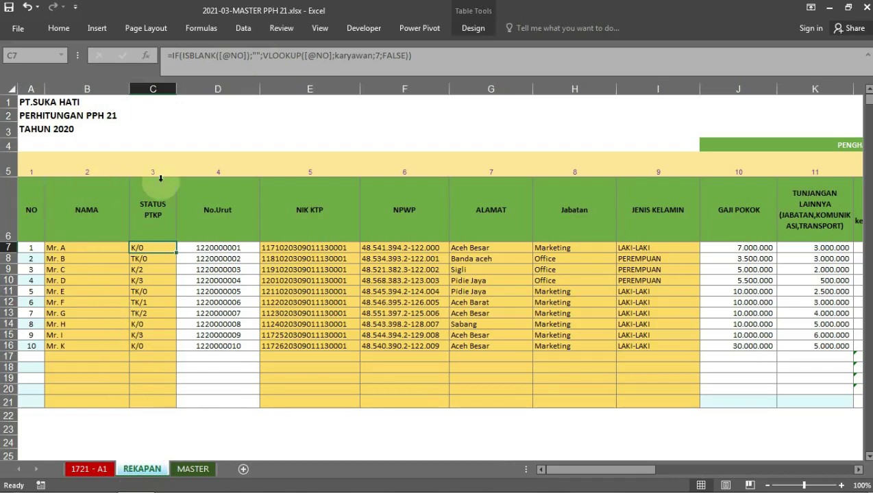
{"action": "left_click", "coordinate": [556, 169]}
{"action": "left_click", "coordinate": [565, 357]}
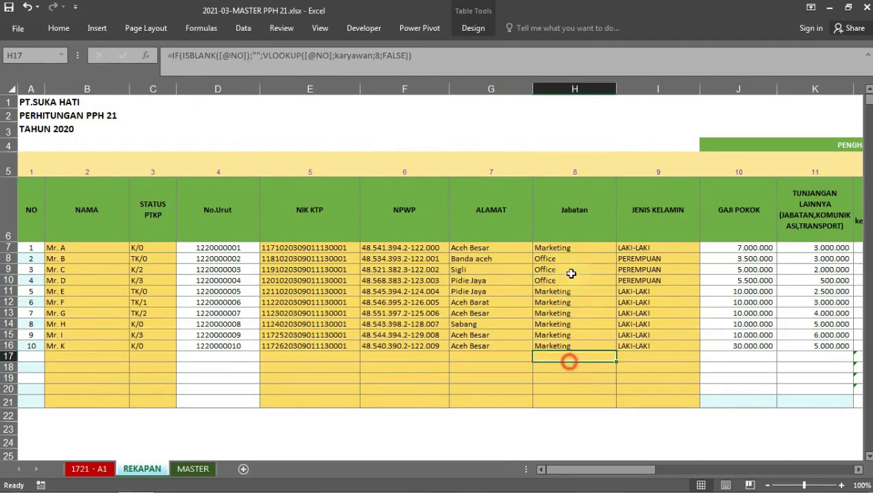
{"action": "left_click", "coordinate": [89, 469]}
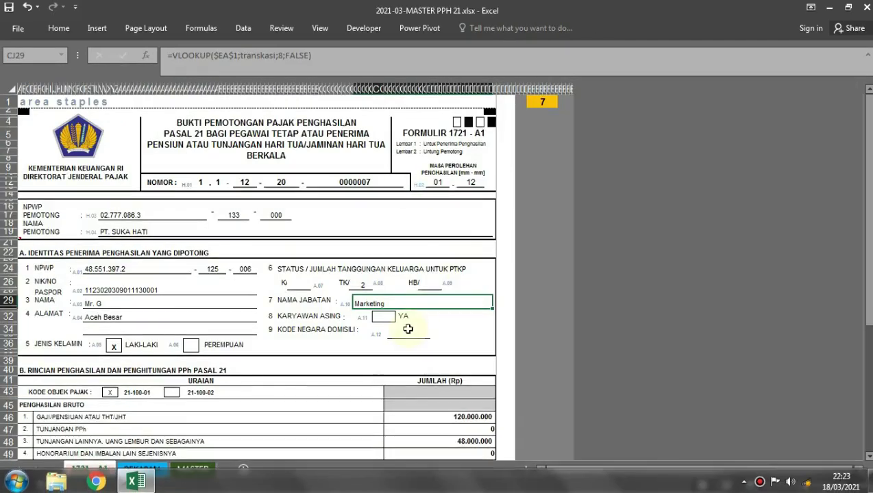
{"action": "left_click", "coordinate": [114, 345]}
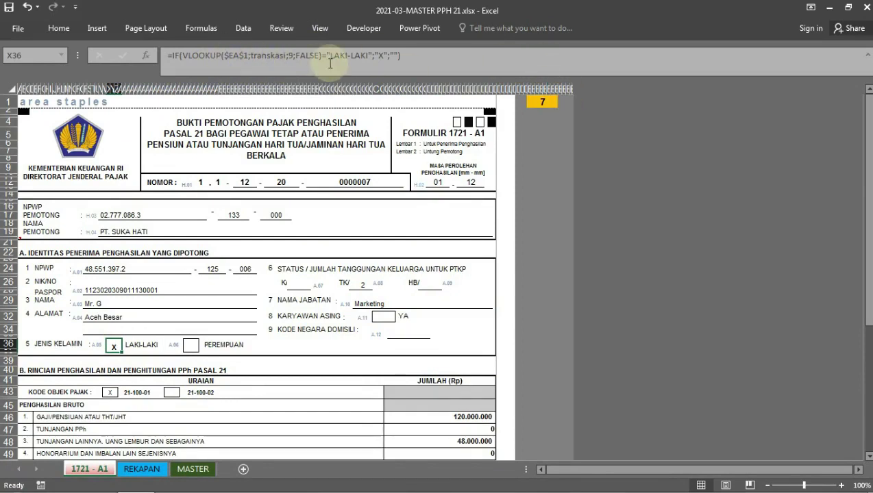
{"action": "left_click", "coordinate": [141, 469]}
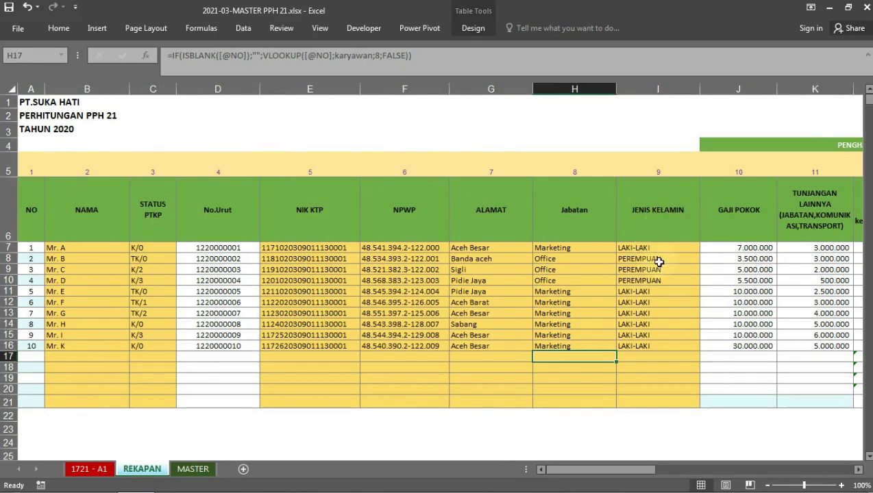
{"action": "left_click", "coordinate": [91, 472]}
- Select employee 1, then 2, and inspect the PEREMPUAN and LAKI-LAKI mark formulas
{"action": "left_click", "coordinate": [541, 101]}
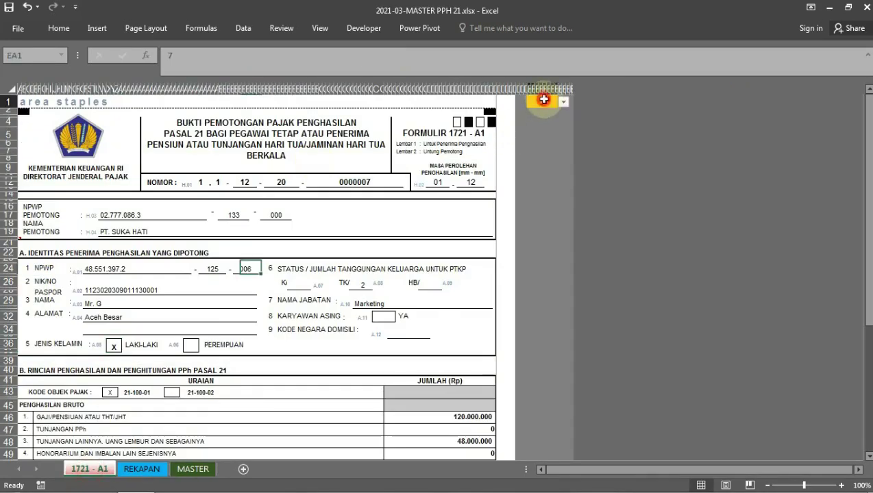
{"action": "left_click", "coordinate": [563, 101]}
{"action": "left_click_drag", "start_coordinate": [564, 147], "coordinate": [563, 118]}
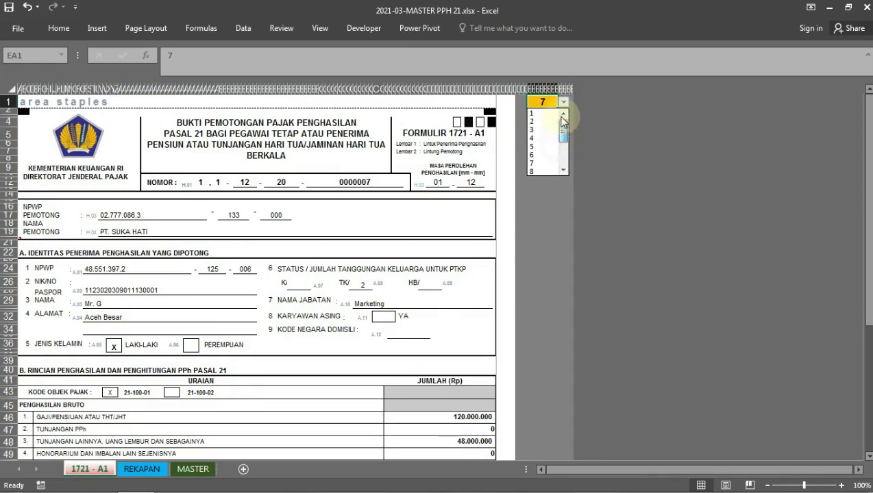
{"action": "left_click", "coordinate": [541, 120]}
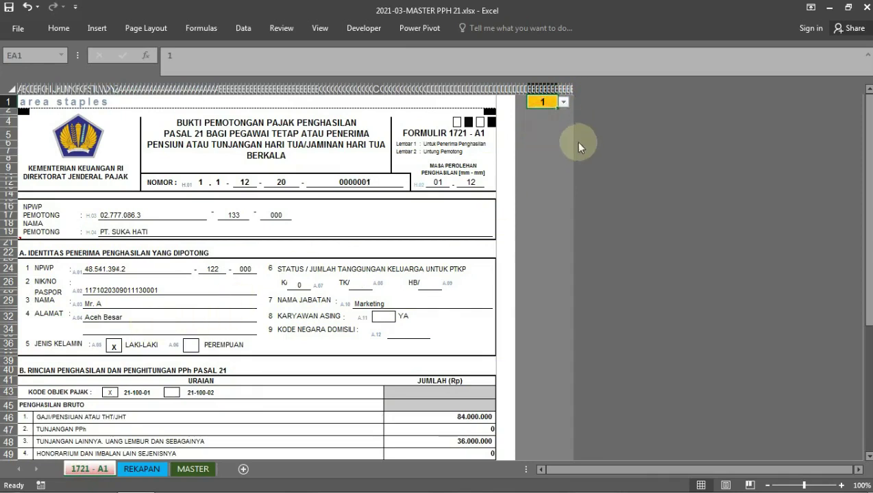
{"action": "left_click", "coordinate": [564, 102]}
{"action": "left_click", "coordinate": [544, 122]}
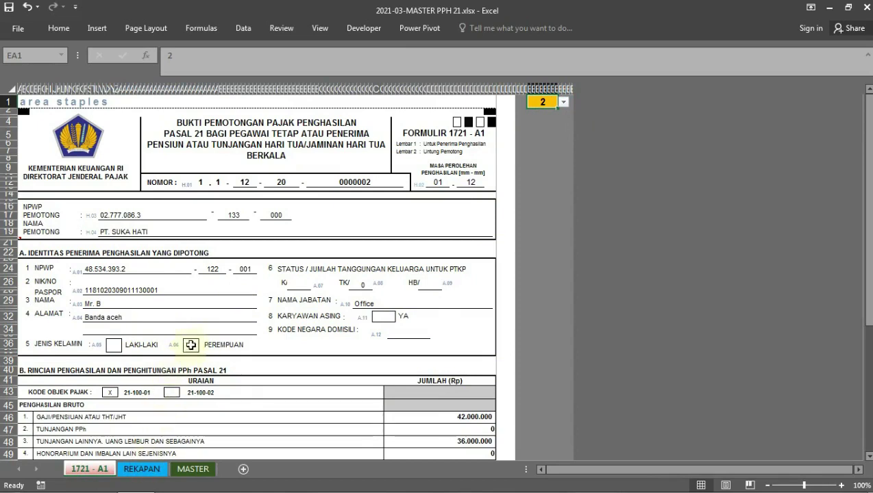
{"action": "left_click", "coordinate": [191, 347]}
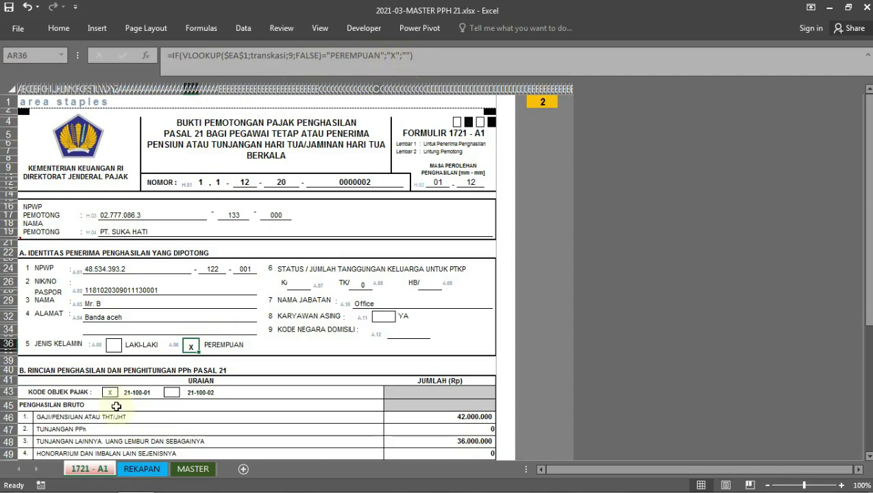
{"action": "left_click", "coordinate": [115, 347]}
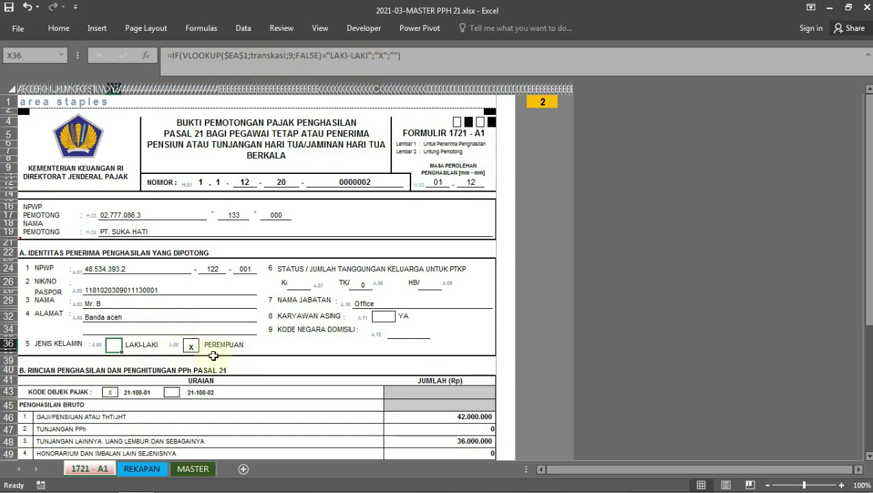
- Reselect employee 1, then 2, and inspect the 21-100-01 tax object code mark
{"action": "left_click", "coordinate": [548, 101]}
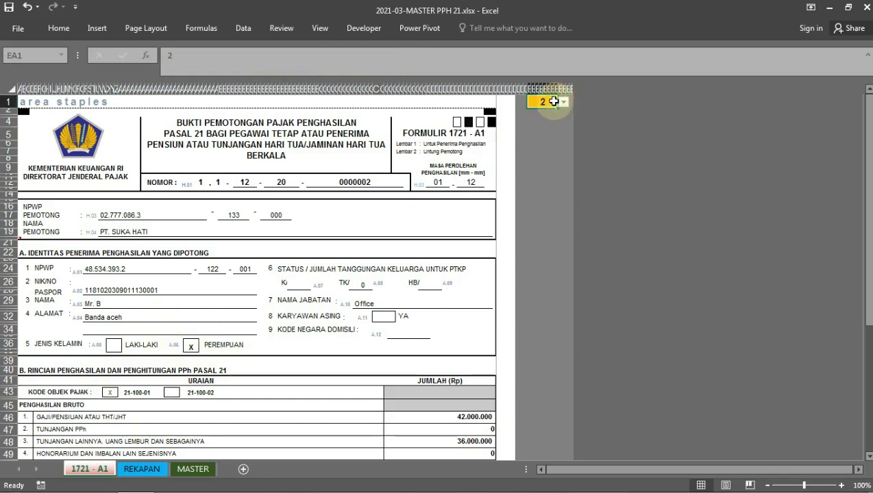
{"action": "left_click", "coordinate": [564, 102]}
{"action": "scroll", "coordinate": [549, 137], "scroll_direction": "up", "scroll_amount": 1}
{"action": "left_click", "coordinate": [547, 113]}
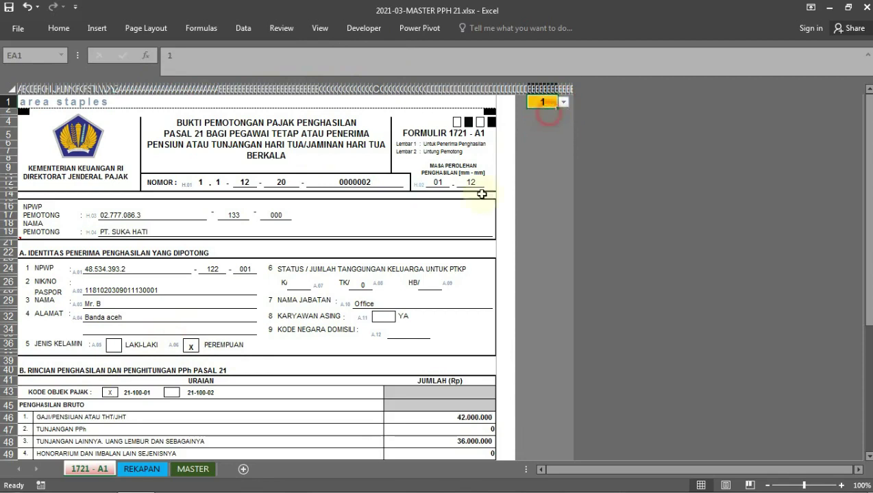
{"action": "left_click", "coordinate": [563, 102]}
{"action": "left_click", "coordinate": [548, 120]}
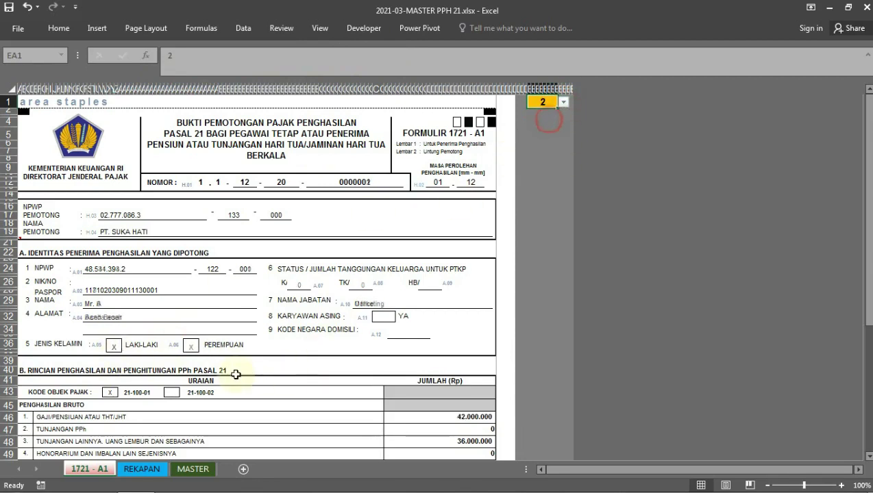
{"action": "left_click", "coordinate": [111, 393]}
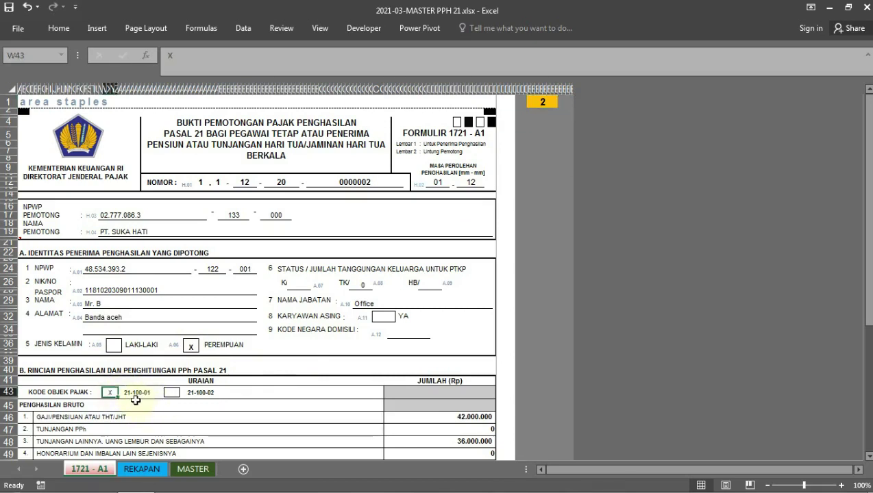
{"action": "scroll", "coordinate": [329, 384], "scroll_direction": "down", "scroll_amount": 1}
- Compare the gross salary line's formula with REKAPAN's GAJI POKOK column
{"action": "left_click", "coordinate": [466, 395]}
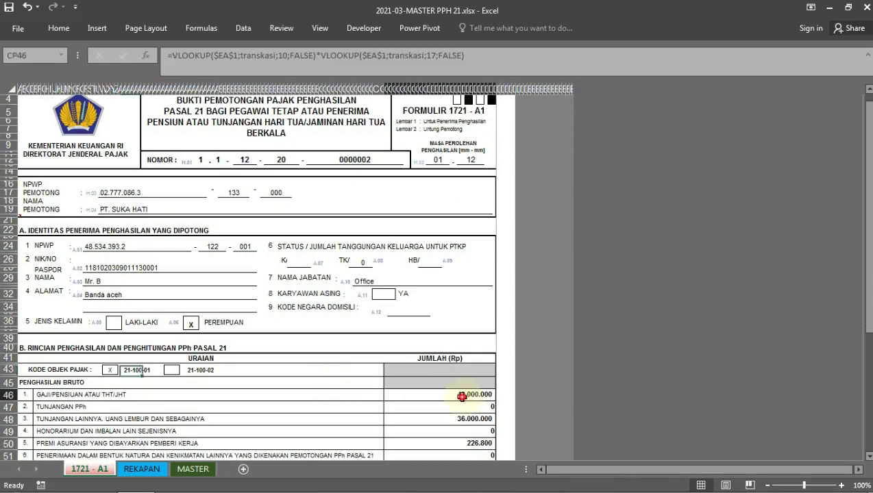
{"action": "scroll", "coordinate": [495, 327], "scroll_direction": "down", "scroll_amount": 2}
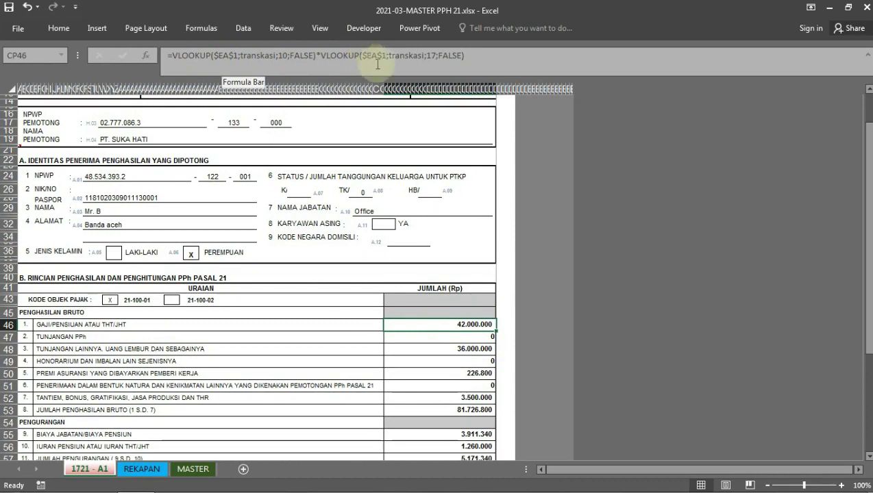
{"action": "left_click", "coordinate": [142, 469]}
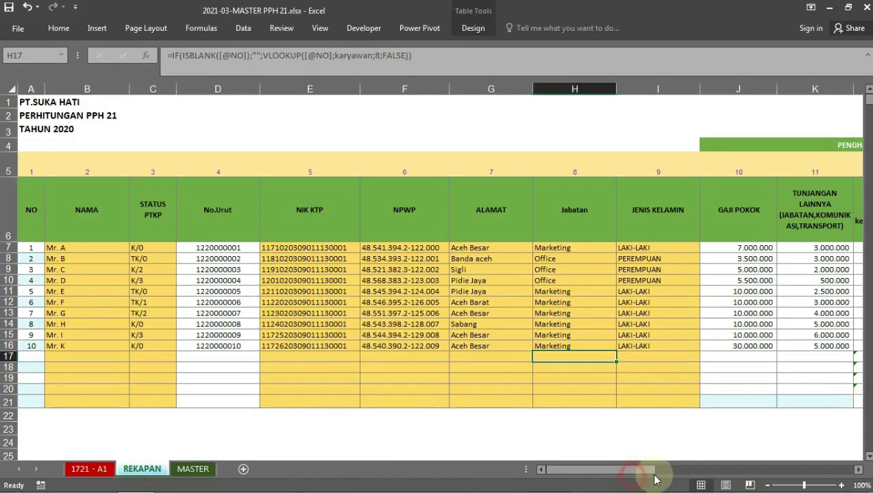
{"action": "left_click_drag", "start_coordinate": [630, 469], "coordinate": [668, 472]}
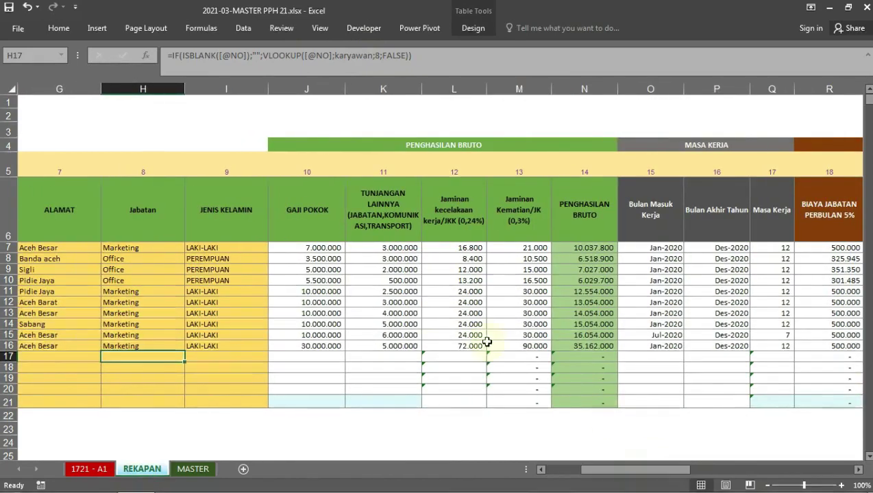
{"action": "left_click", "coordinate": [315, 260]}
{"action": "left_click", "coordinate": [312, 231]}
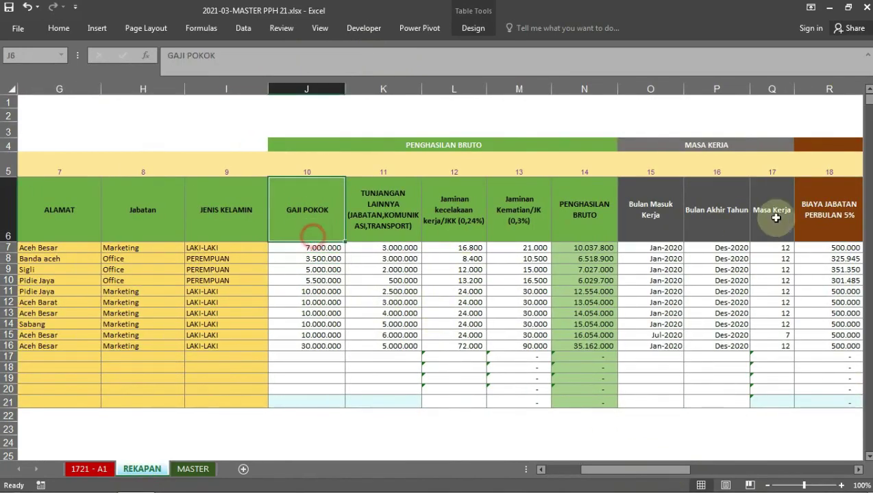
{"action": "left_click", "coordinate": [783, 251]}
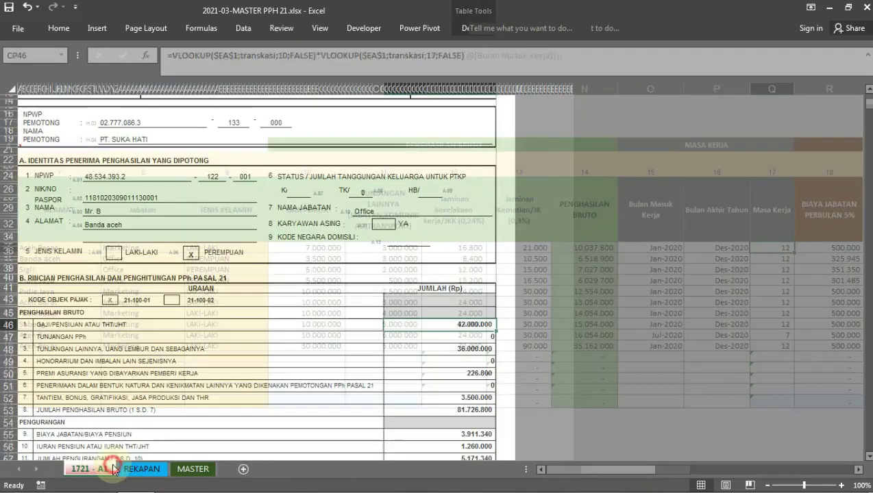
{"action": "left_click", "coordinate": [87, 469]}
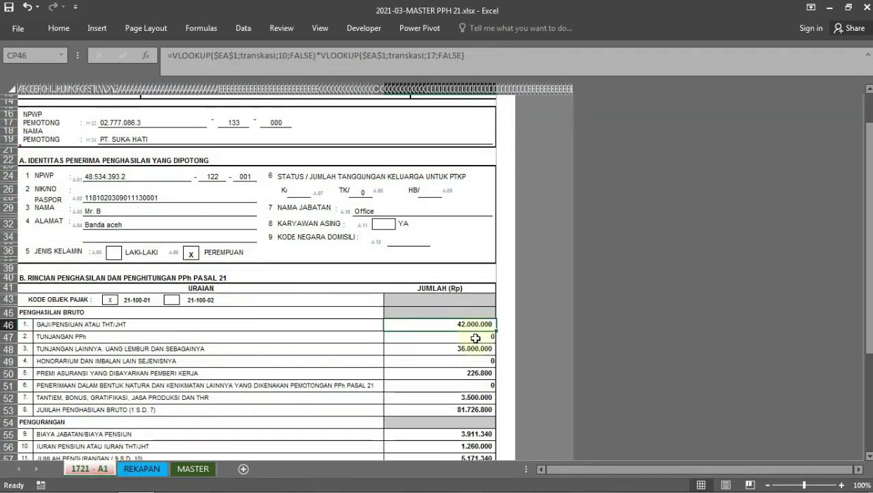
- Check the TUNJANGAN PPh and other allowances lines against REKAPAN's allowance amounts
{"action": "left_click", "coordinate": [474, 339]}
{"action": "left_click", "coordinate": [475, 350]}
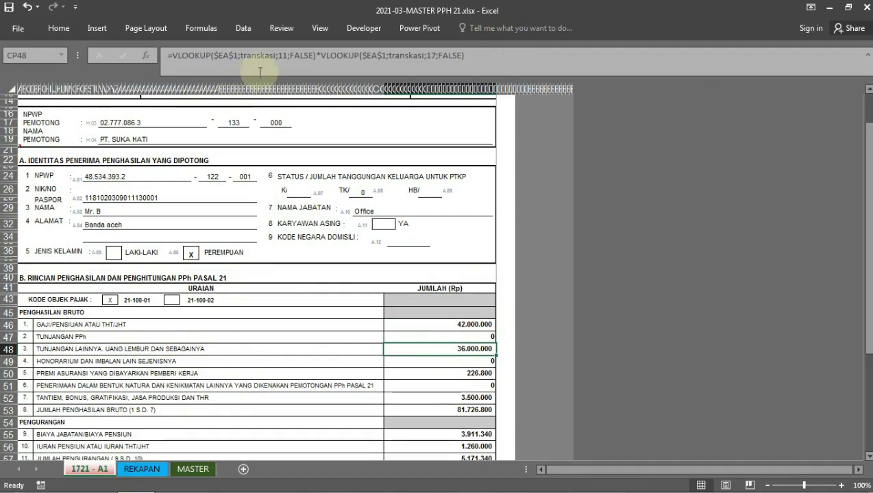
{"action": "left_click", "coordinate": [142, 469]}
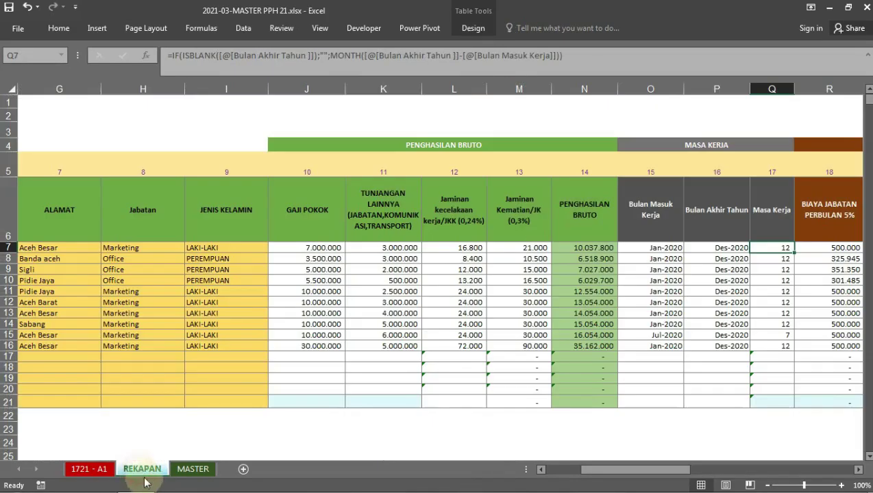
{"action": "left_click", "coordinate": [385, 248]}
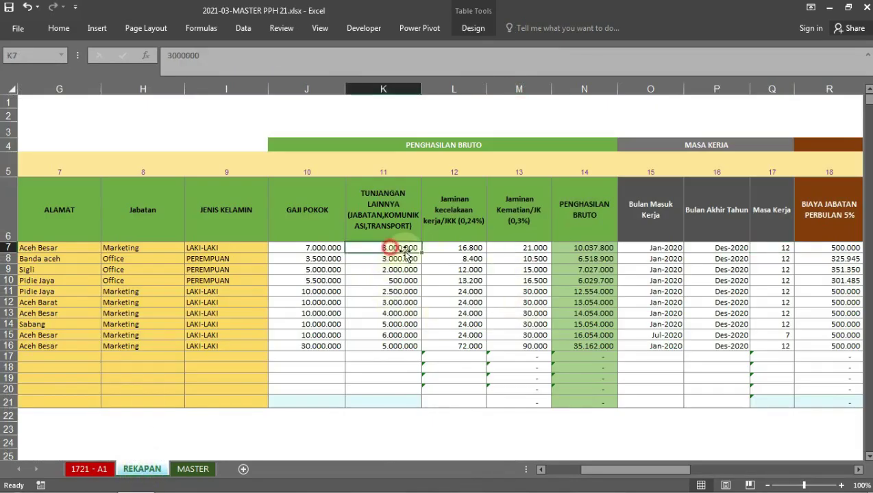
{"action": "left_click", "coordinate": [789, 248]}
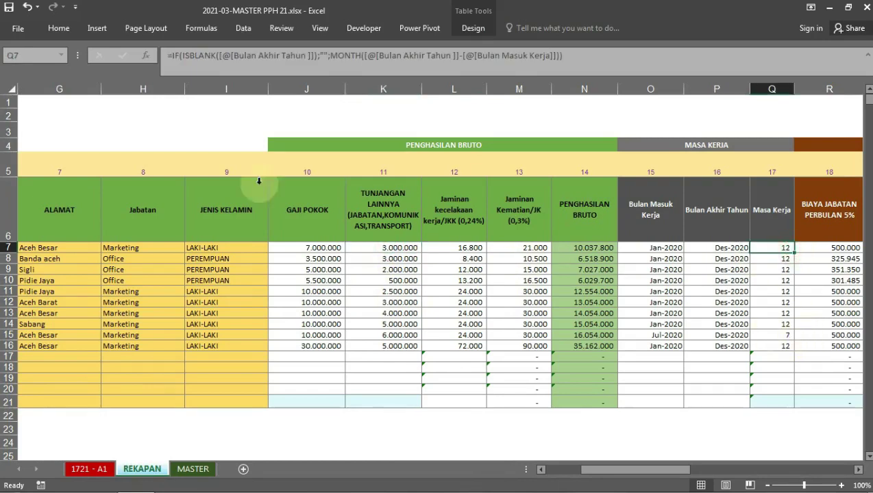
{"action": "left_click", "coordinate": [102, 474]}
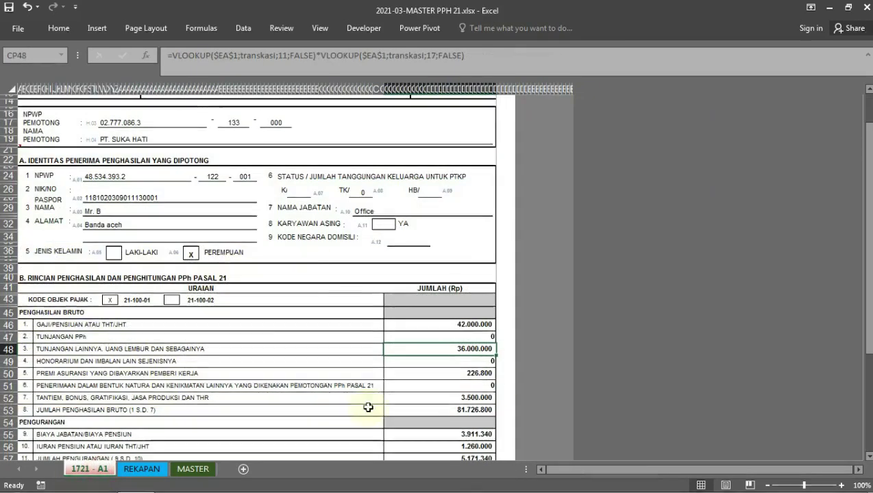
- Match the insurance premium line to REKAPAN's combined JKK and JK contributions
{"action": "left_click", "coordinate": [468, 373]}
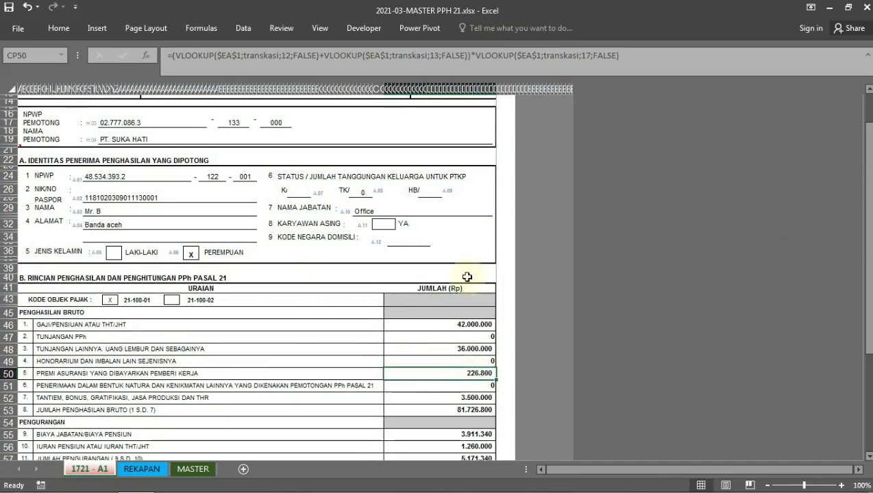
{"action": "left_click", "coordinate": [139, 470]}
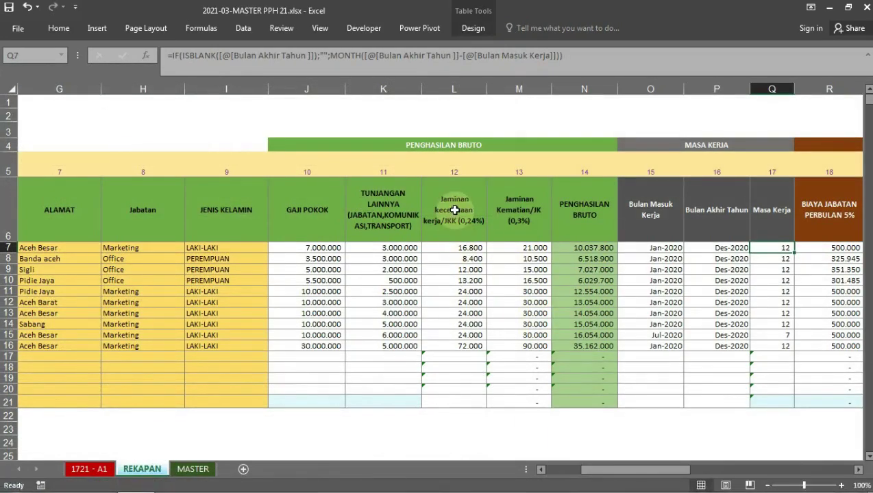
{"action": "left_click_drag", "start_coordinate": [460, 249], "coordinate": [519, 248]}
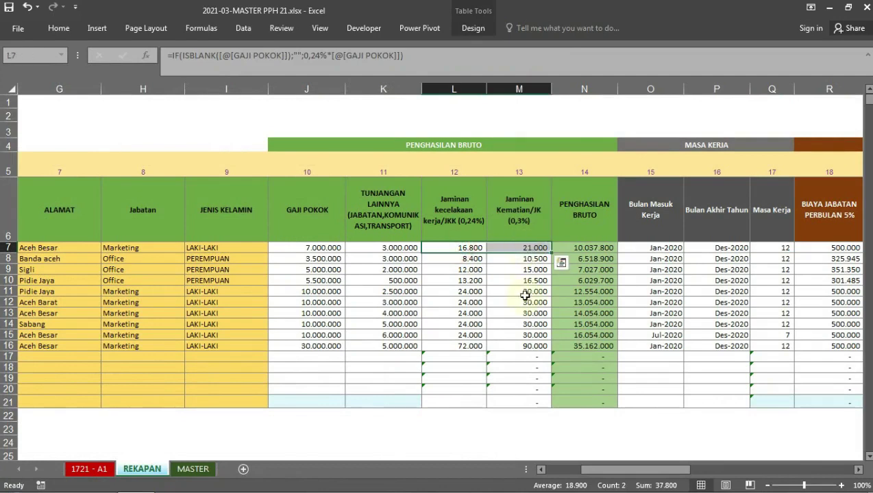
{"action": "left_click", "coordinate": [777, 250]}
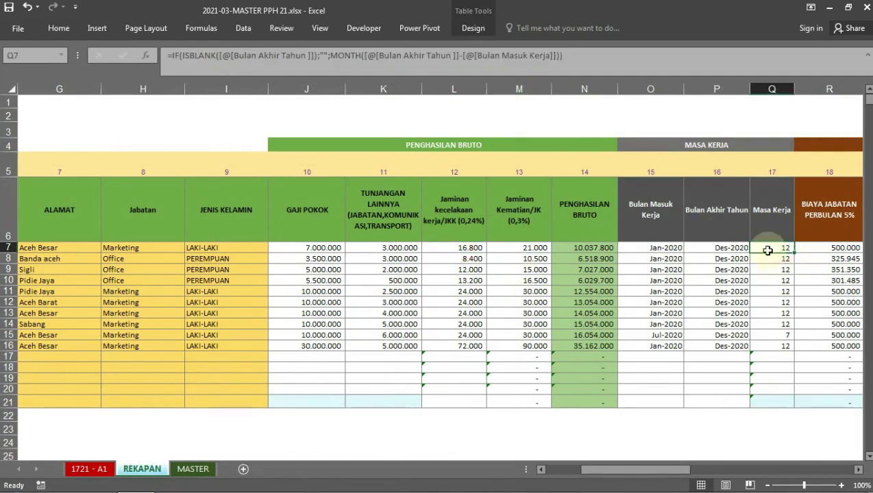
{"action": "left_click", "coordinate": [99, 470]}
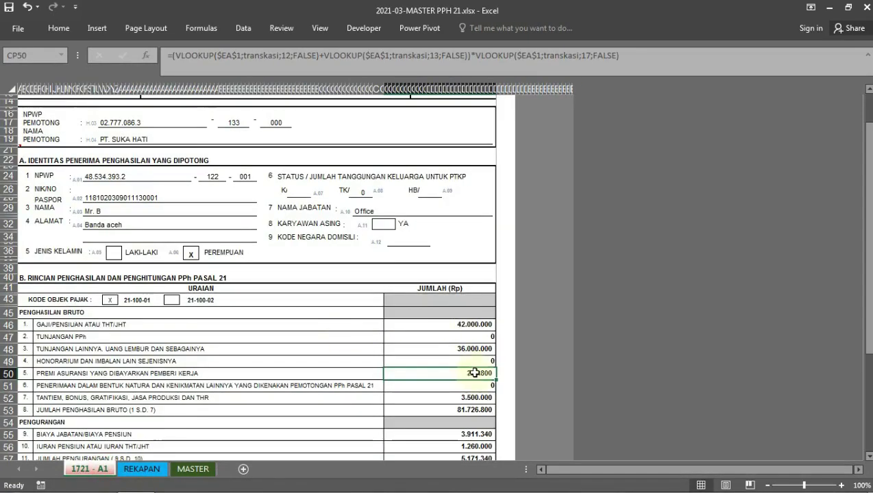
- Verify the bonus/THR line draws from REKAPAN column 23 and inspect the gross income total formula
{"action": "left_click", "coordinate": [462, 399]}
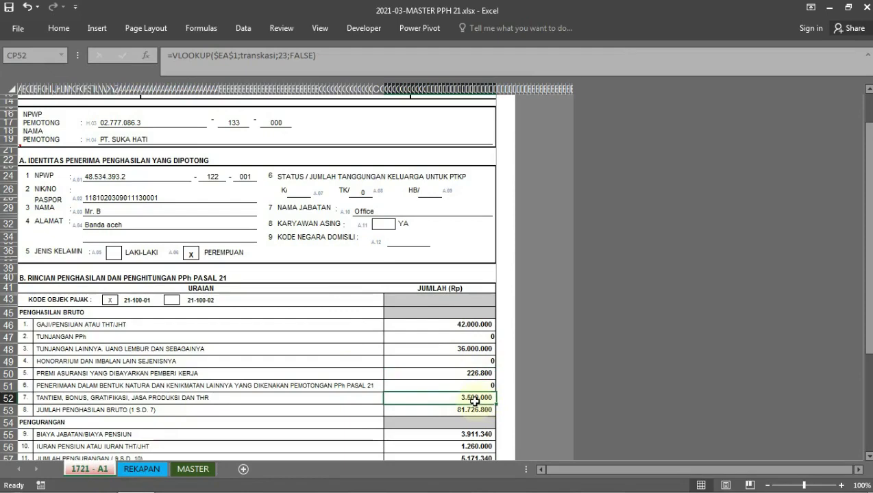
{"action": "left_click", "coordinate": [142, 470]}
{"action": "left_click_drag", "start_coordinate": [672, 470], "coordinate": [702, 470]}
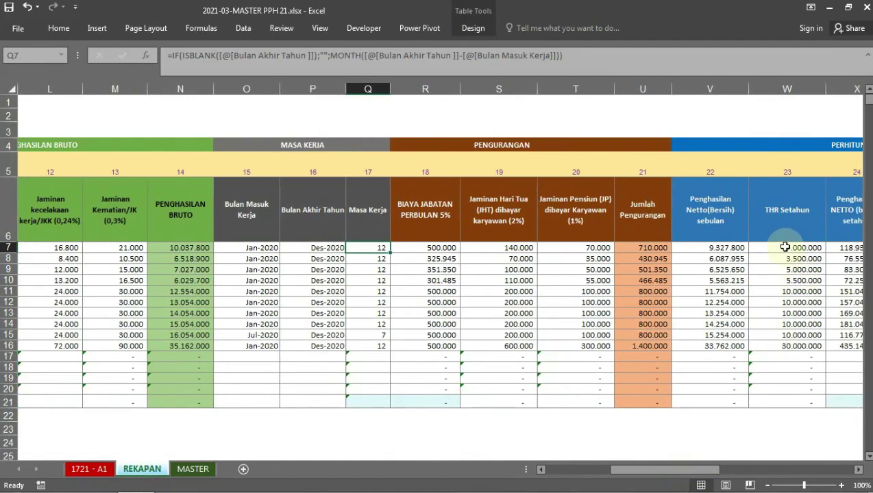
{"action": "left_click", "coordinate": [107, 472]}
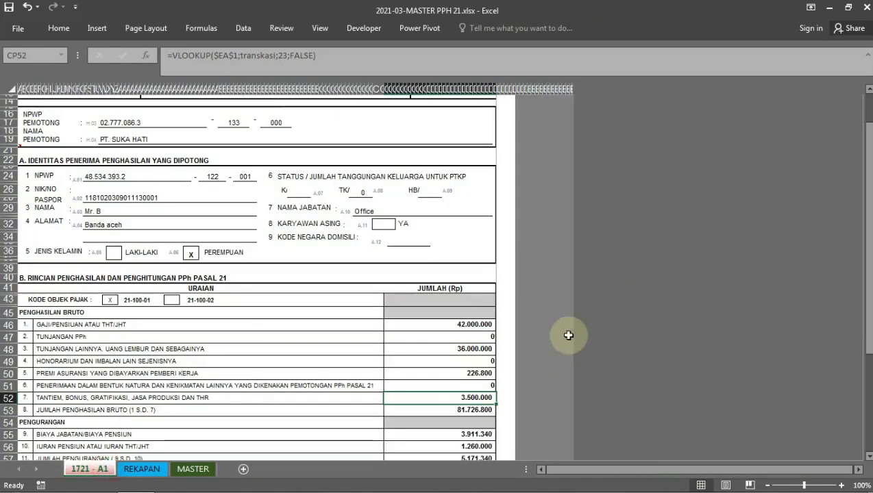
{"action": "scroll", "coordinate": [493, 336], "scroll_direction": "down", "scroll_amount": 1}
{"action": "left_click", "coordinate": [480, 368]}
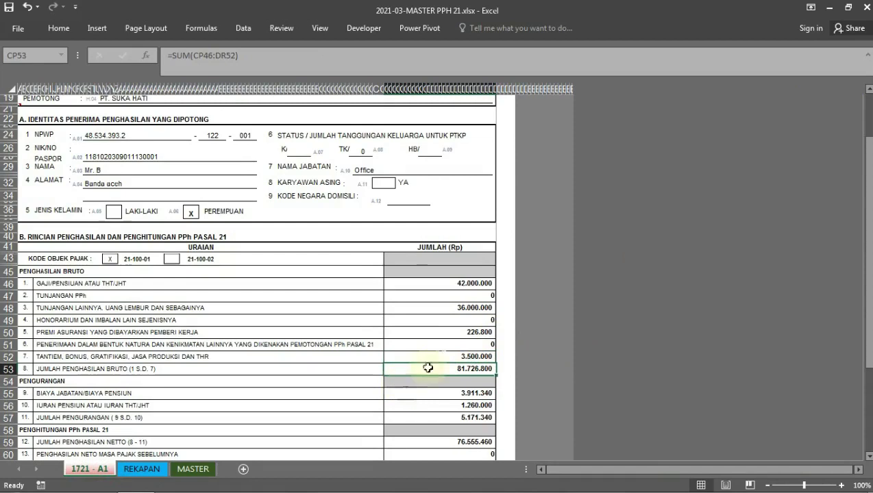
{"action": "scroll", "coordinate": [521, 353], "scroll_direction": "down", "scroll_amount": 2}
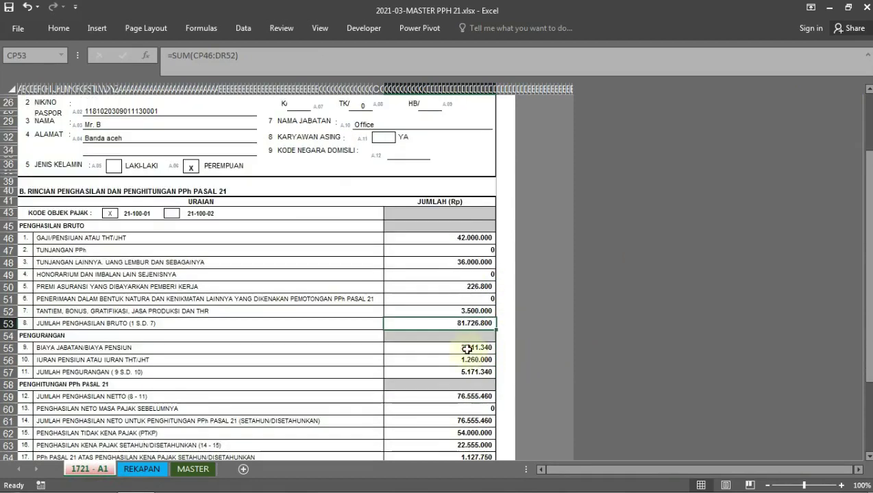
{"action": "left_click", "coordinate": [467, 349]}
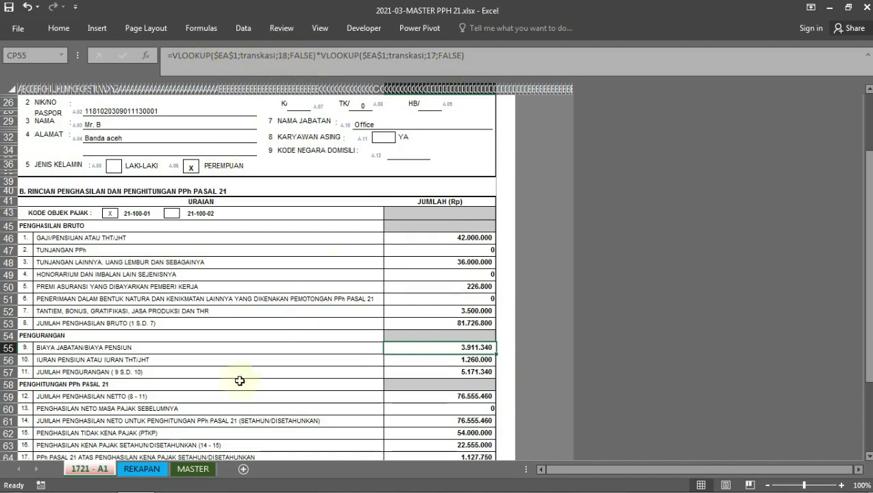
{"action": "left_click", "coordinate": [142, 469]}
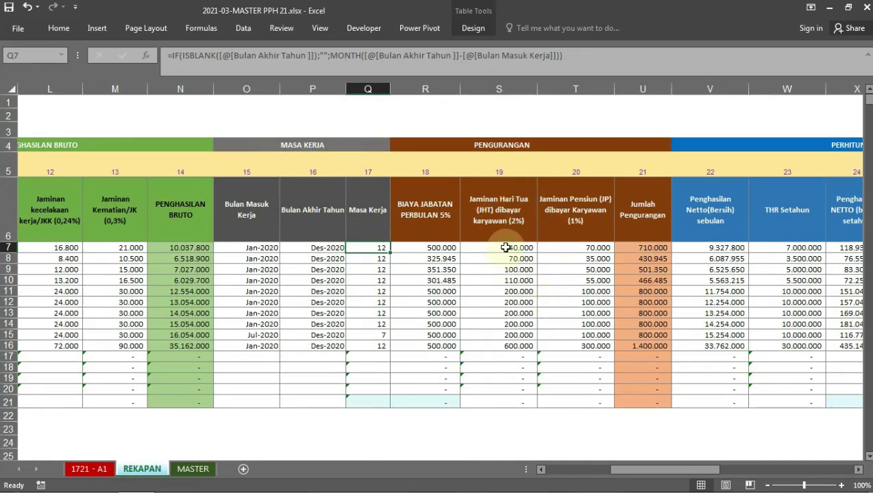
{"action": "left_click", "coordinate": [96, 469]}
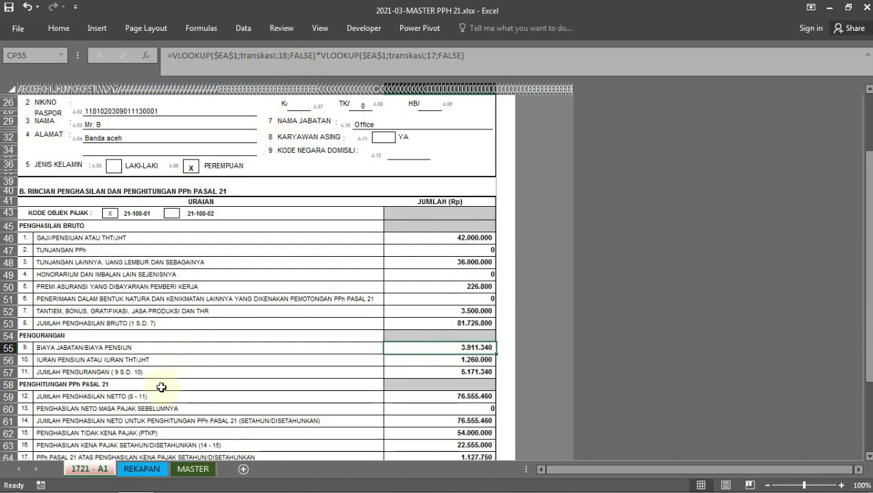
{"action": "left_click", "coordinate": [147, 470]}
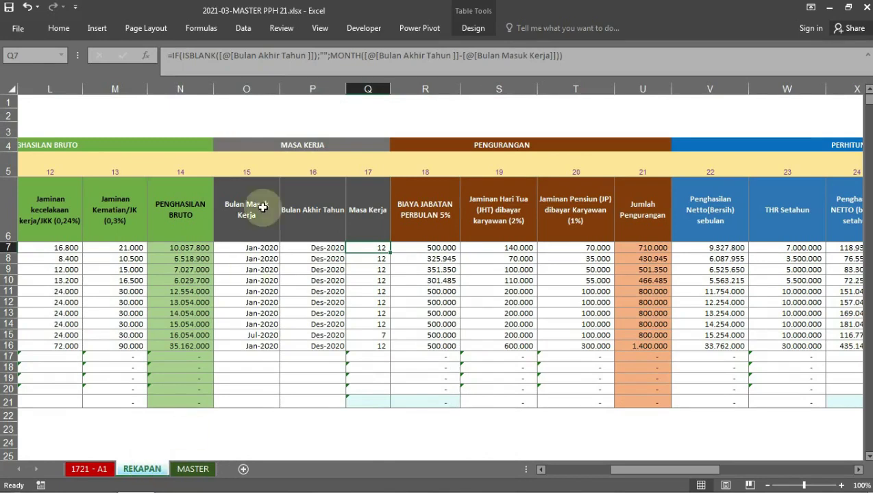
{"action": "left_click", "coordinate": [419, 172]}
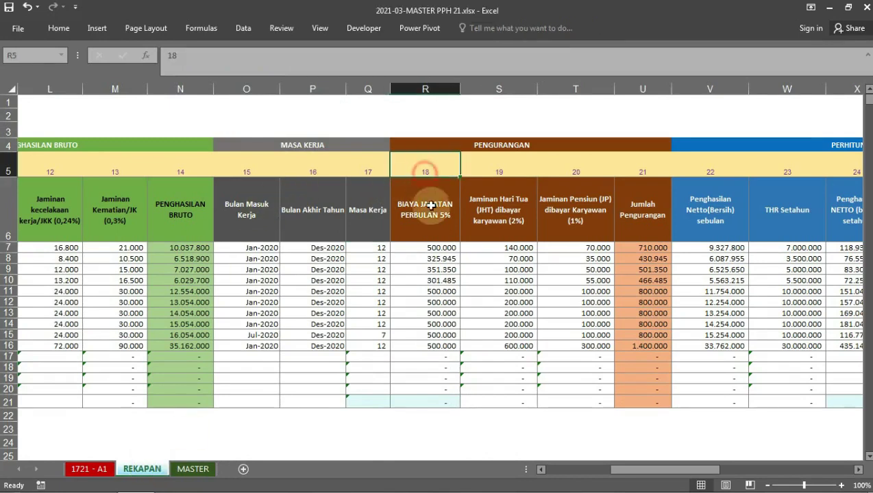
{"action": "left_click", "coordinate": [430, 247]}
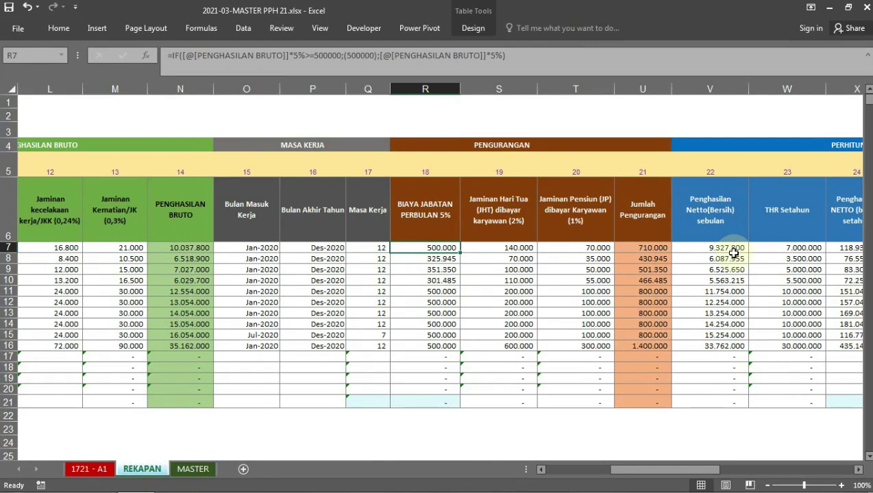
{"action": "left_click", "coordinate": [376, 247]}
{"action": "left_click", "coordinate": [102, 471]}
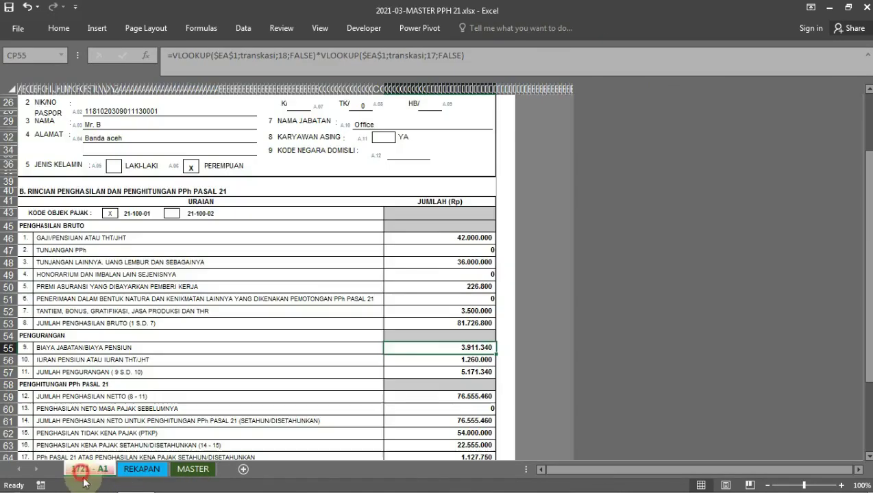
{"action": "left_click", "coordinate": [479, 361]}
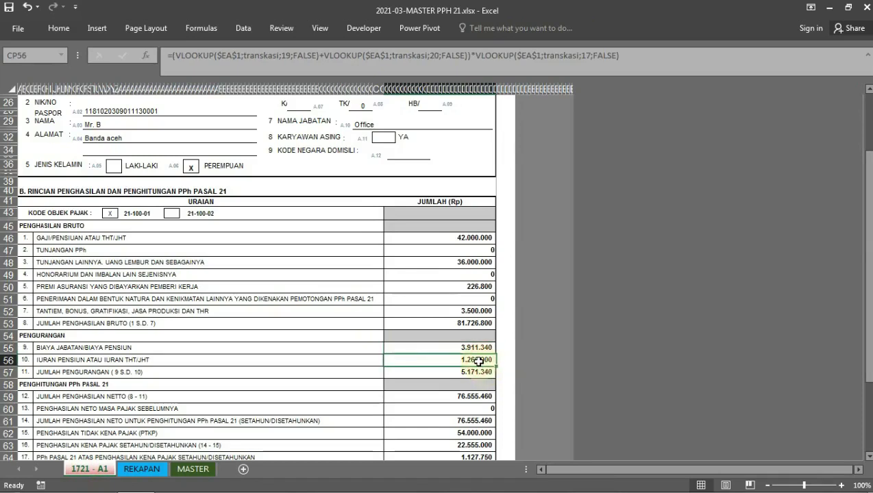
{"action": "left_click", "coordinate": [141, 470]}
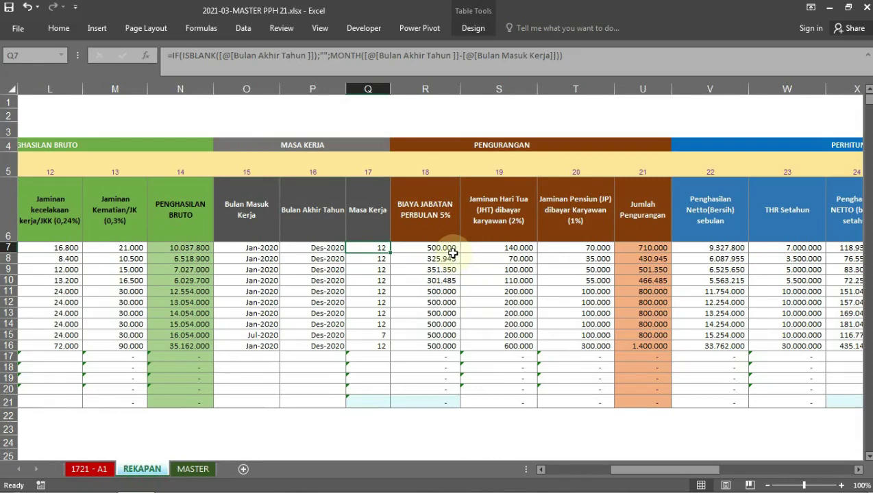
{"action": "left_click_drag", "start_coordinate": [444, 249], "coordinate": [502, 248]}
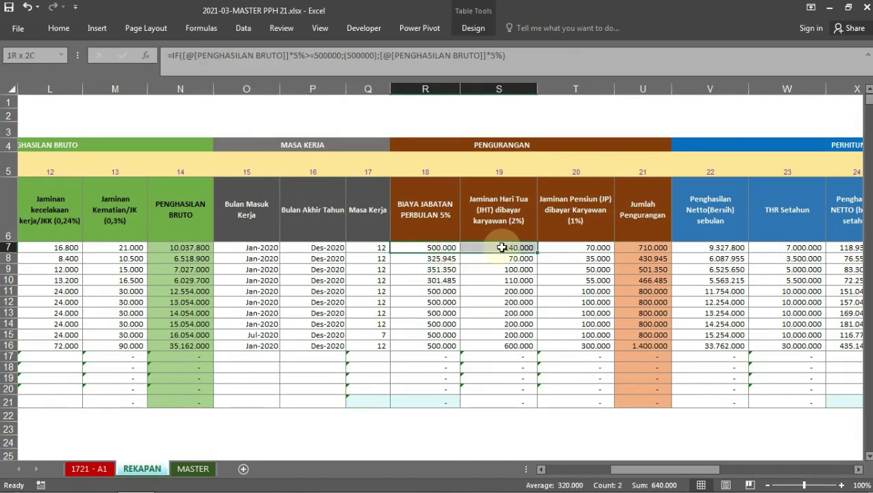
{"action": "left_click_drag", "start_coordinate": [502, 248], "coordinate": [558, 249]}
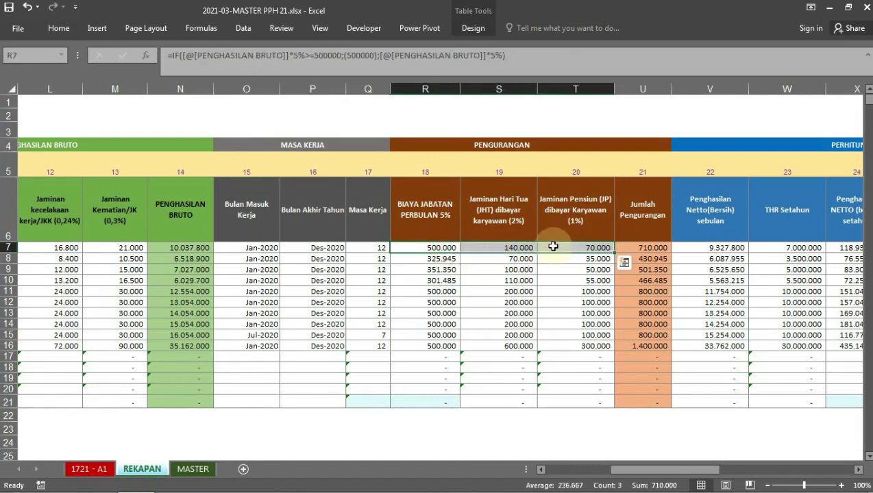
{"action": "left_click", "coordinate": [502, 248]}
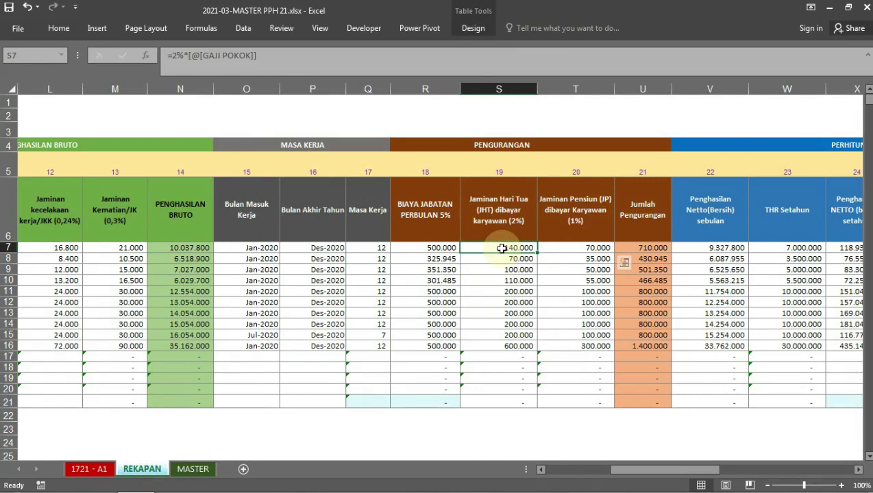
{"action": "left_click_drag", "start_coordinate": [501, 249], "coordinate": [574, 248]}
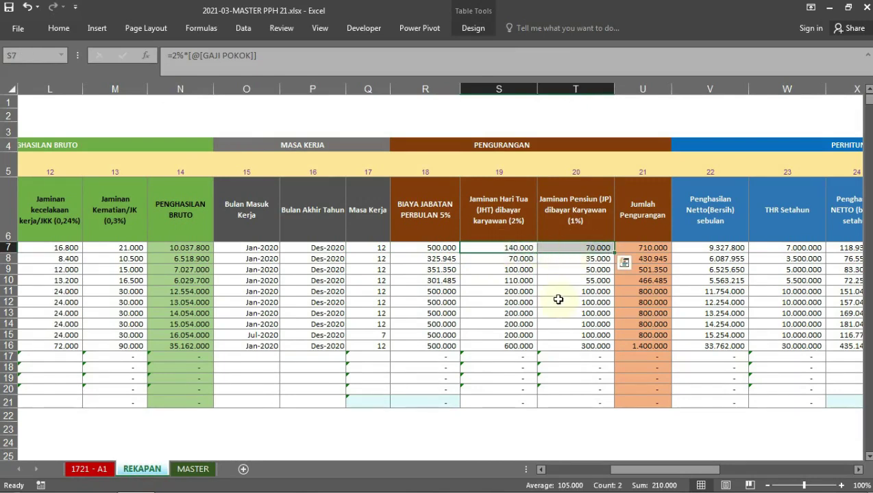
{"action": "left_click", "coordinate": [87, 472]}
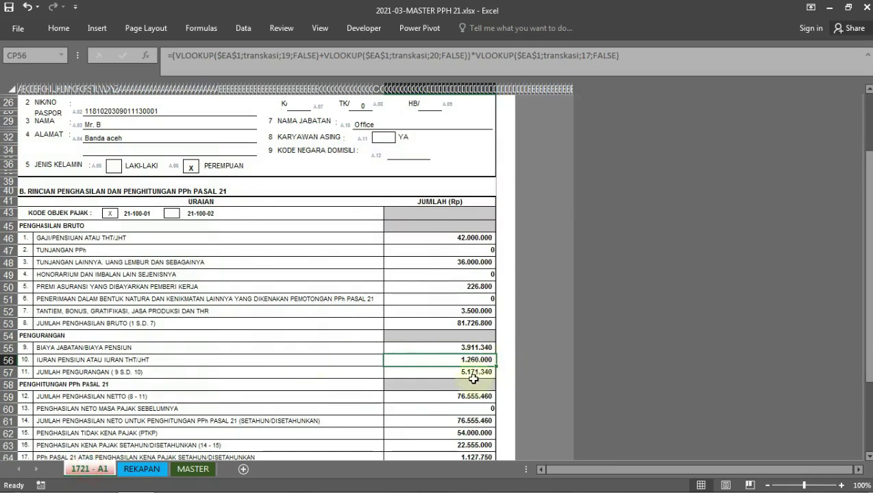
{"action": "left_click_drag", "start_coordinate": [472, 348], "coordinate": [473, 358]}
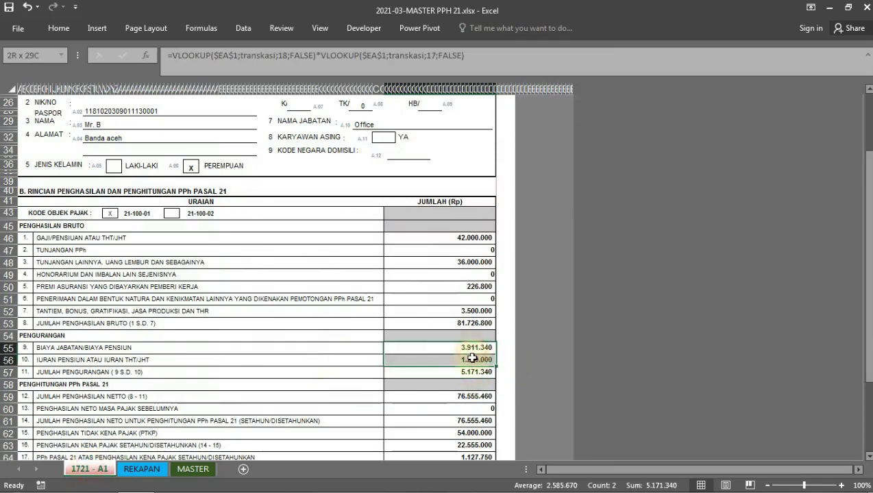
{"action": "left_click", "coordinate": [471, 395]}
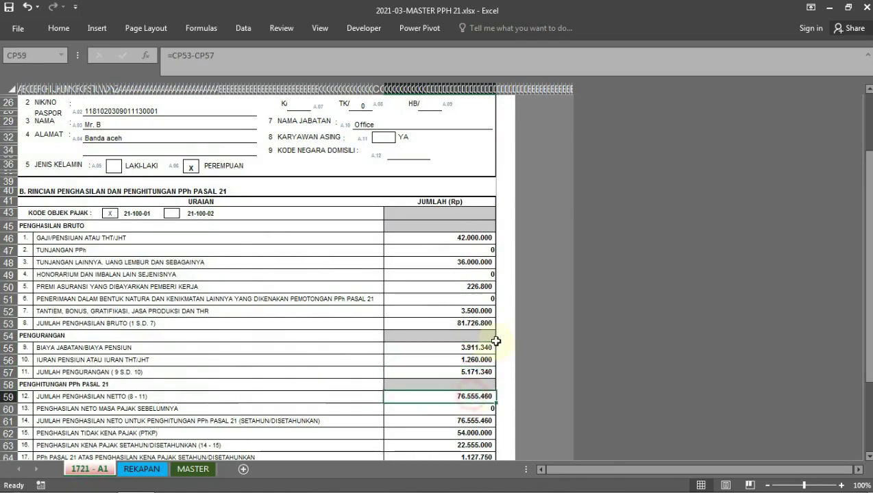
{"action": "scroll", "coordinate": [488, 343], "scroll_direction": "down", "scroll_amount": 2}
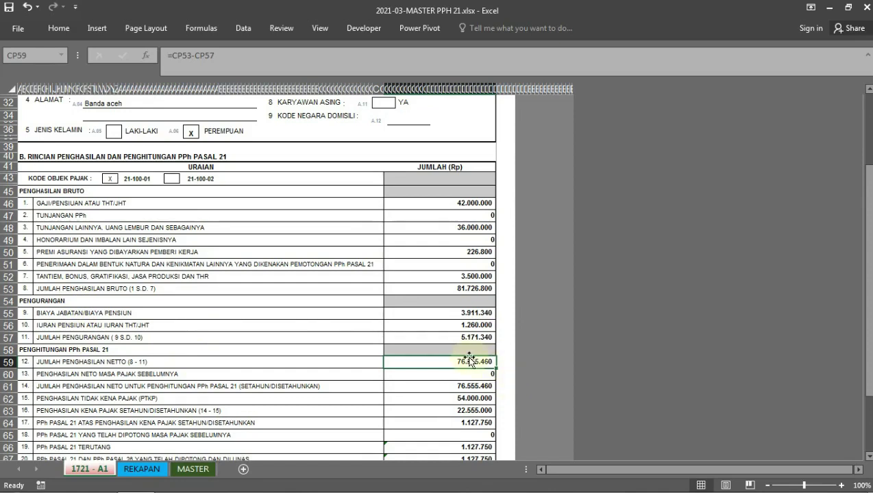
{"action": "left_click", "coordinate": [482, 375]}
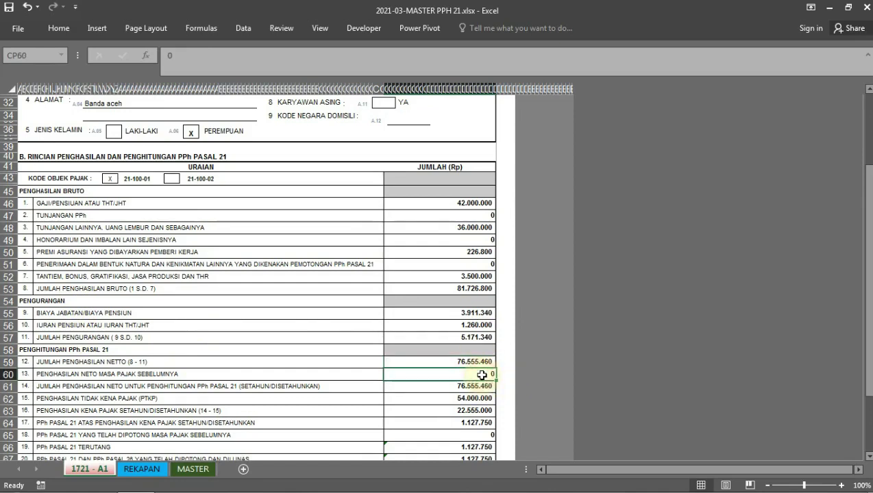
{"action": "left_click", "coordinate": [482, 386]}
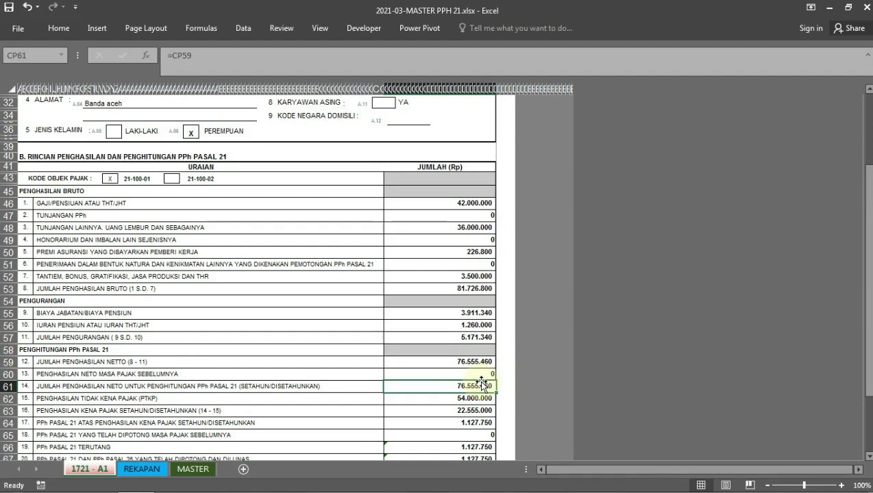
{"action": "scroll", "coordinate": [481, 384], "scroll_direction": "down", "scroll_amount": 1}
{"action": "scroll", "coordinate": [481, 384], "scroll_direction": "down", "scroll_amount": 1}
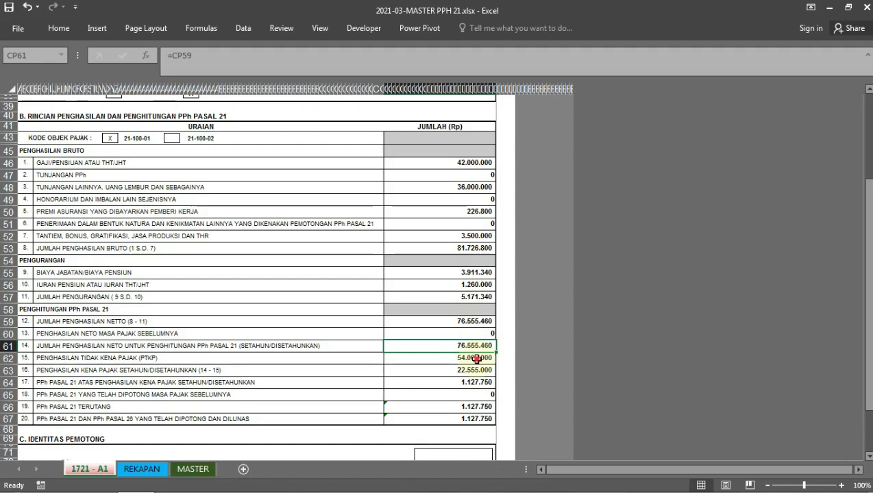
{"action": "left_click", "coordinate": [477, 358]}
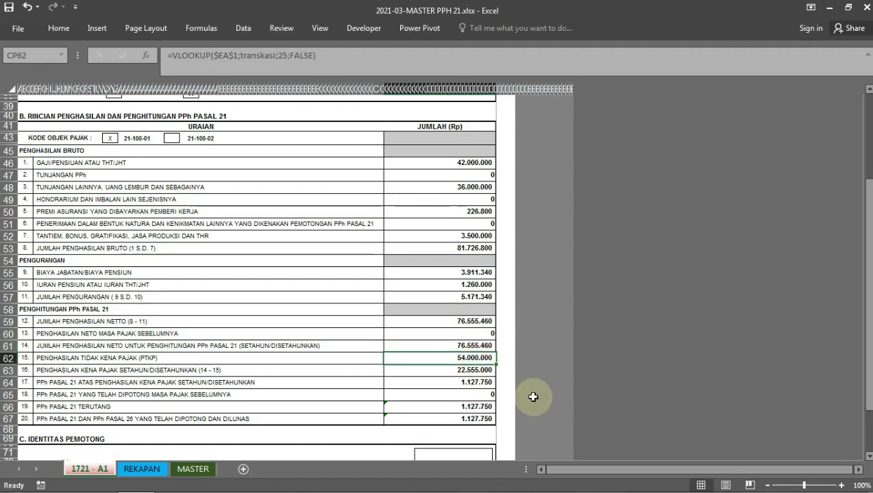
{"action": "left_click", "coordinate": [483, 371]}
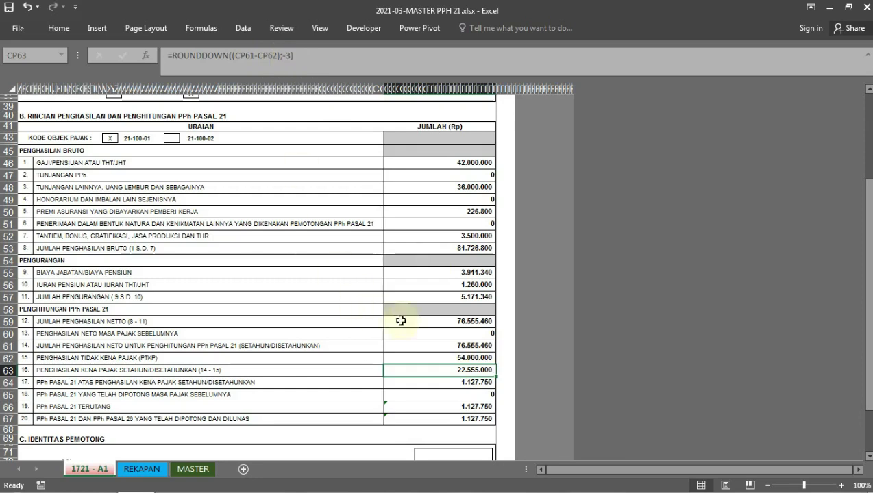
{"action": "left_click", "coordinate": [483, 385]}
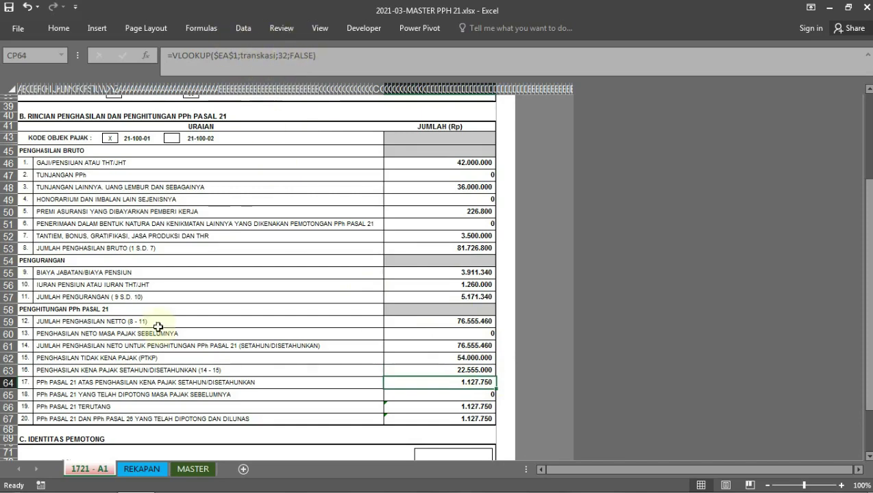
{"action": "left_click", "coordinate": [139, 469]}
{"action": "left_click", "coordinate": [313, 289]}
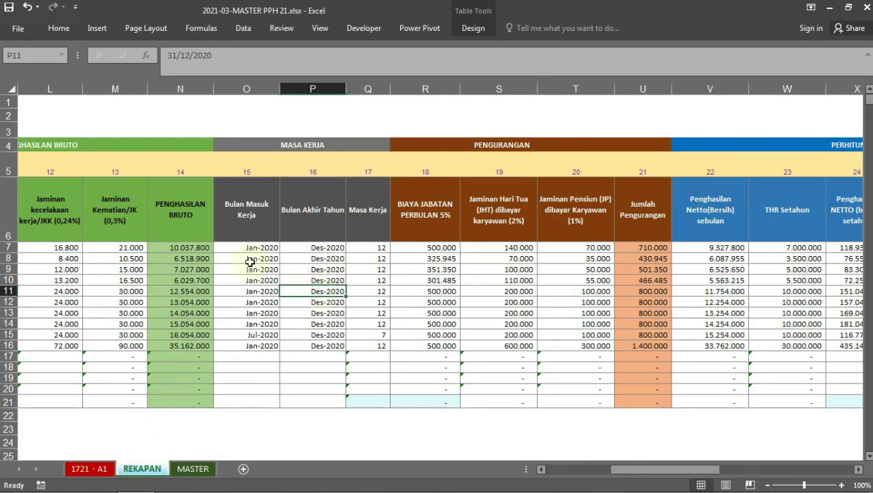
{"action": "left_click_drag", "start_coordinate": [653, 470], "coordinate": [723, 470]}
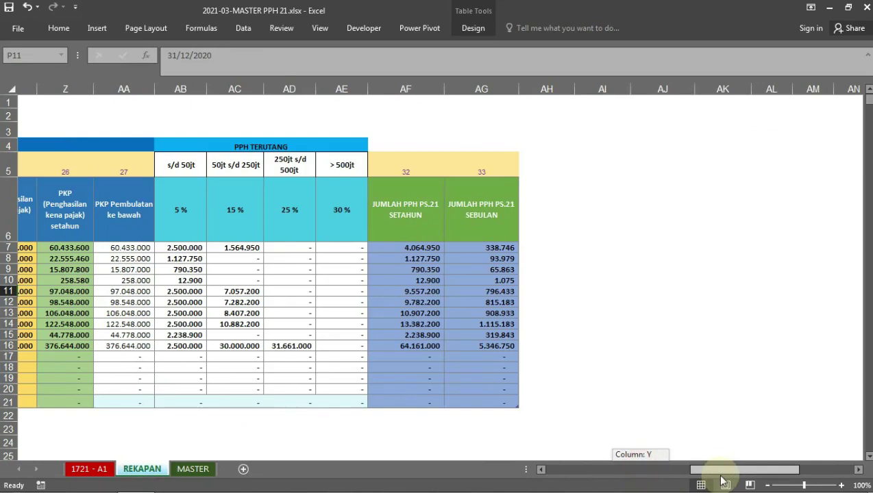
{"action": "left_click", "coordinate": [401, 258]}
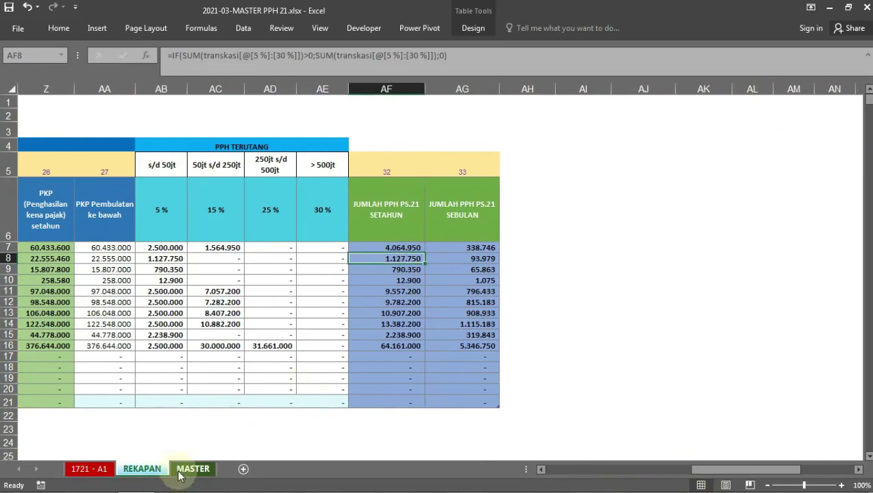
{"action": "left_click", "coordinate": [89, 470]}
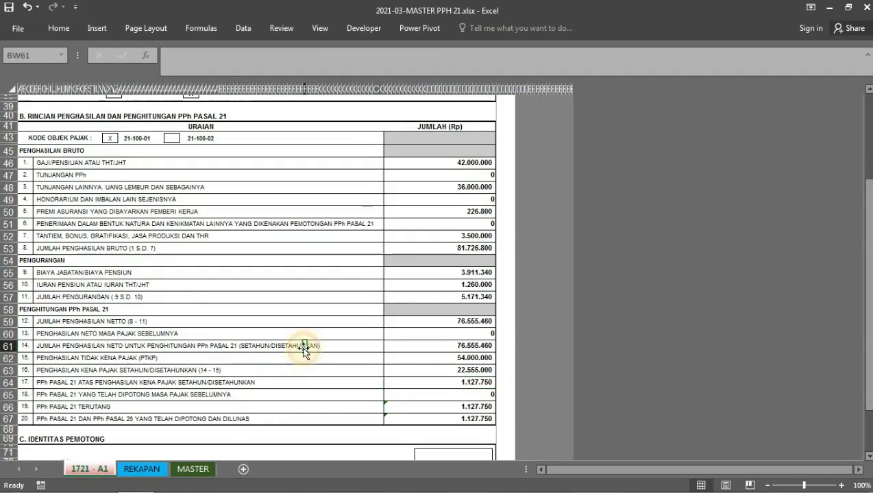
- Inspect section C: withholder tax ID, withholder name, signing date day/month/year and signature box
{"action": "scroll", "coordinate": [304, 350], "scroll_direction": "down", "scroll_amount": 1}
{"action": "left_click", "coordinate": [94, 404]}
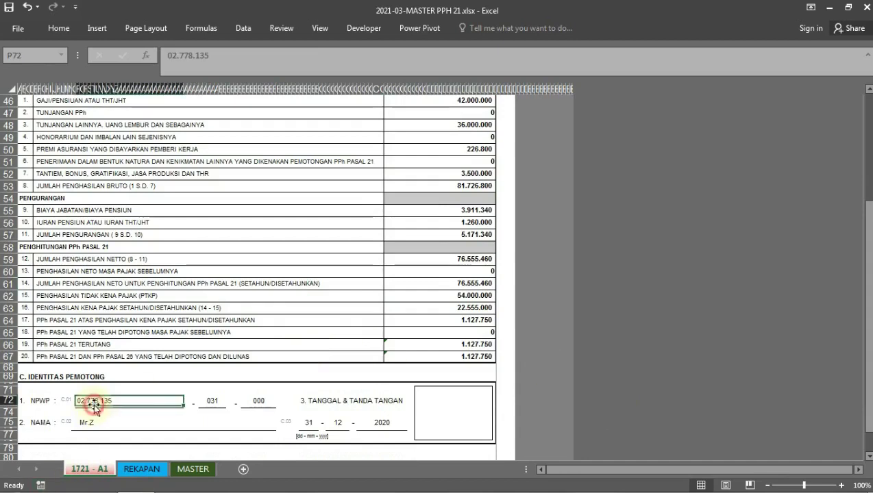
{"action": "left_click", "coordinate": [258, 401]}
{"action": "left_click", "coordinate": [86, 422]}
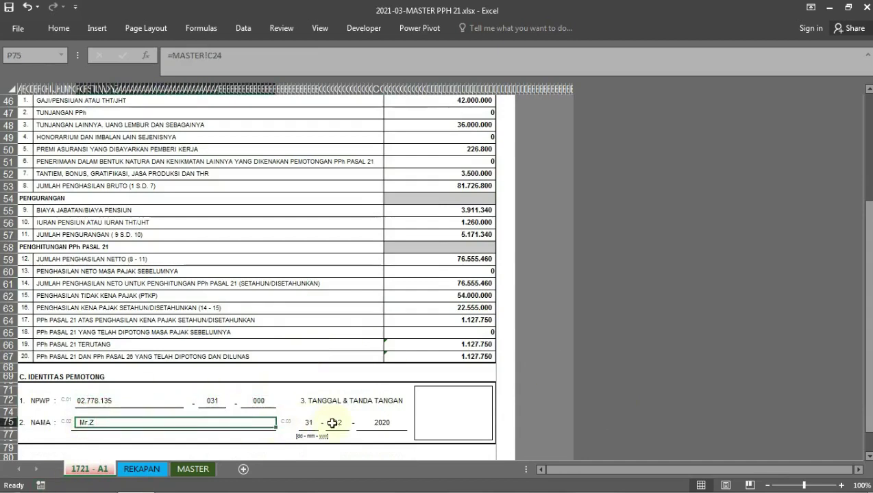
{"action": "left_click", "coordinate": [309, 423]}
{"action": "left_click", "coordinate": [337, 423]}
{"action": "left_click", "coordinate": [382, 423]}
{"action": "left_click", "coordinate": [466, 403]}
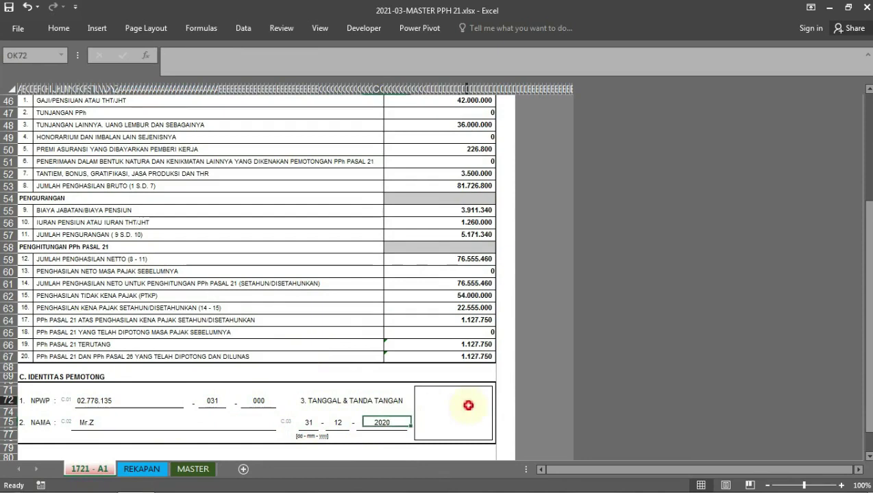
{"action": "left_click", "coordinate": [92, 422]}
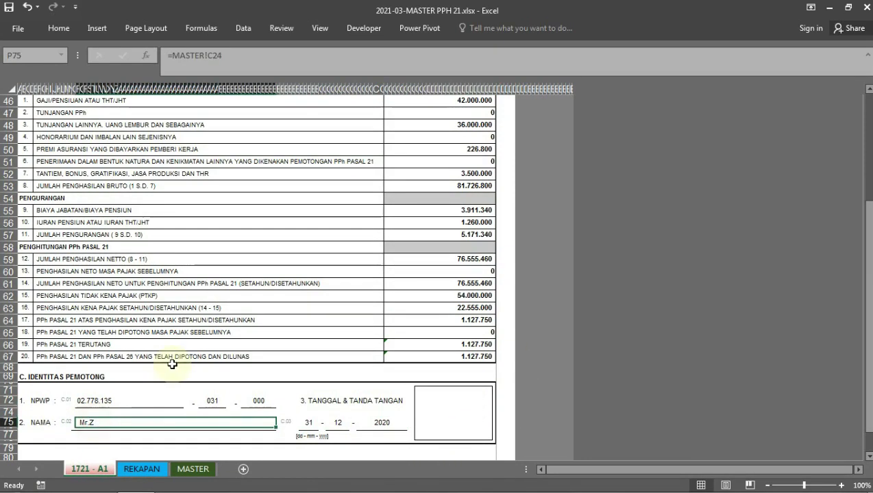
- Set the EA1 selector to employee 10, review the refilled form, and open the File view
{"action": "scroll", "coordinate": [172, 364], "scroll_direction": "up", "scroll_amount": 5}
{"action": "scroll", "coordinate": [172, 364], "scroll_direction": "up", "scroll_amount": 7}
{"action": "scroll", "coordinate": [172, 364], "scroll_direction": "up", "scroll_amount": 3}
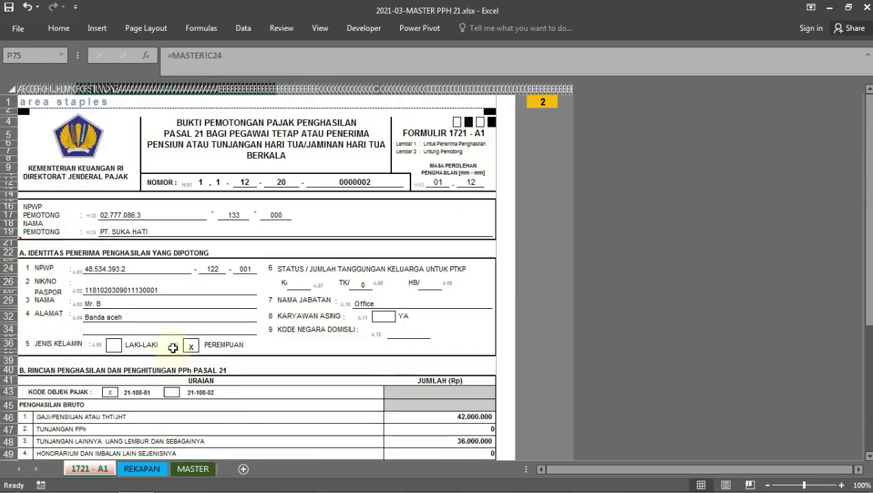
{"action": "left_click", "coordinate": [527, 103]}
{"action": "left_click", "coordinate": [564, 101]}
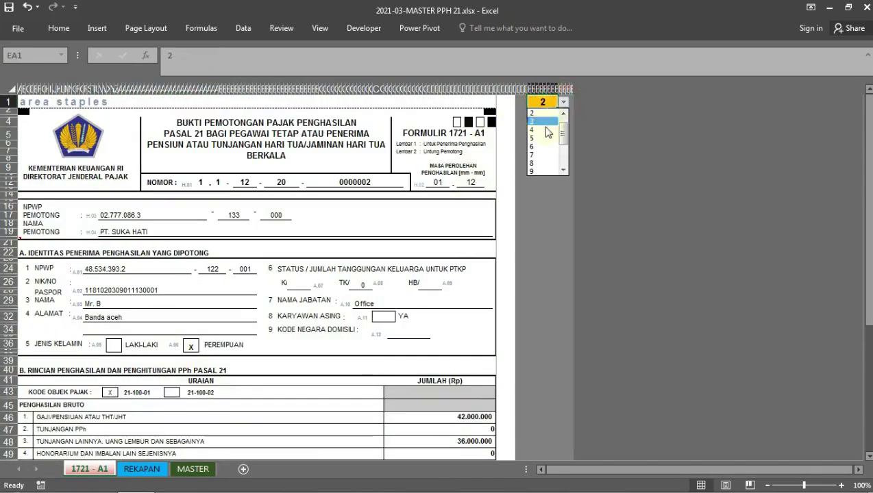
{"action": "scroll", "coordinate": [563, 142], "scroll_direction": "down", "scroll_amount": 1}
{"action": "left_click", "coordinate": [538, 125]}
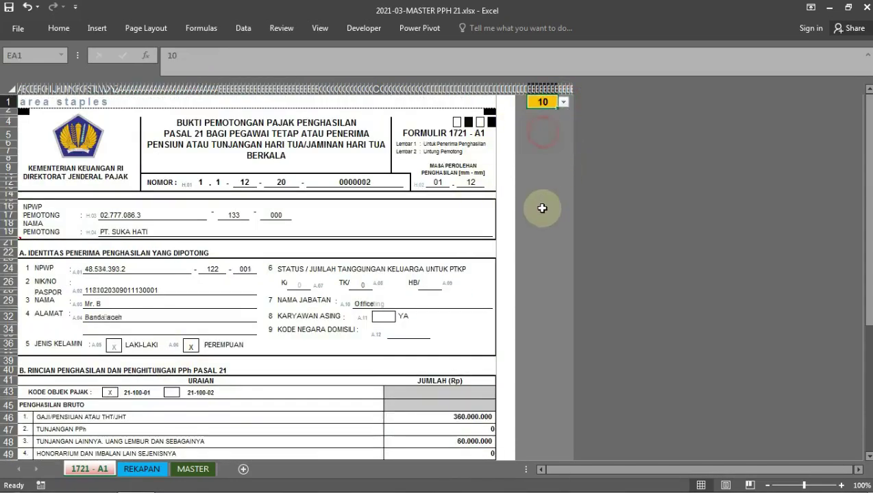
{"action": "scroll", "coordinate": [488, 360], "scroll_direction": "down", "scroll_amount": 5}
{"action": "scroll", "coordinate": [489, 359], "scroll_direction": "down", "scroll_amount": 4}
{"action": "scroll", "coordinate": [489, 357], "scroll_direction": "down", "scroll_amount": 4}
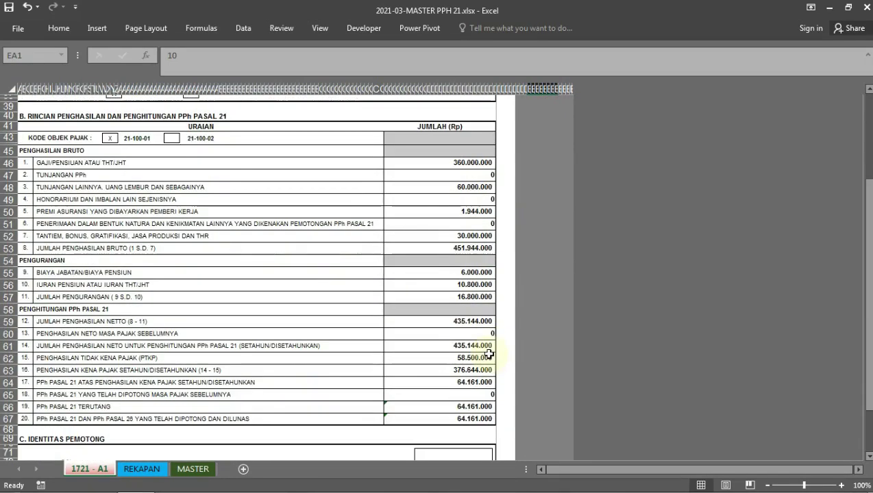
{"action": "scroll", "coordinate": [488, 352], "scroll_direction": "up", "scroll_amount": 6}
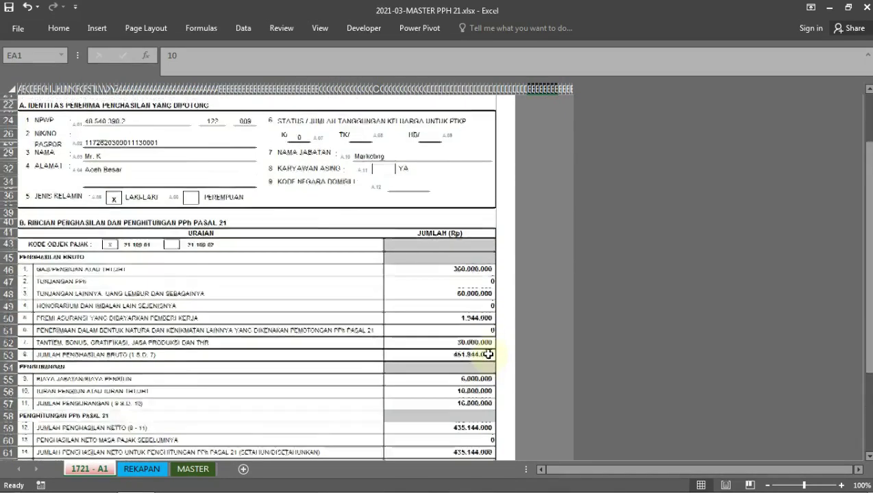
{"action": "scroll", "coordinate": [456, 333], "scroll_direction": "up", "scroll_amount": 6}
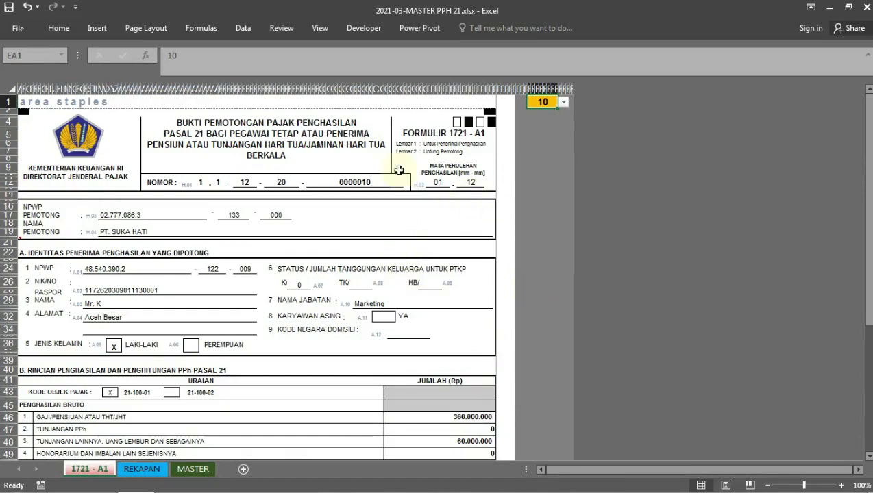
{"action": "left_click", "coordinate": [19, 32]}
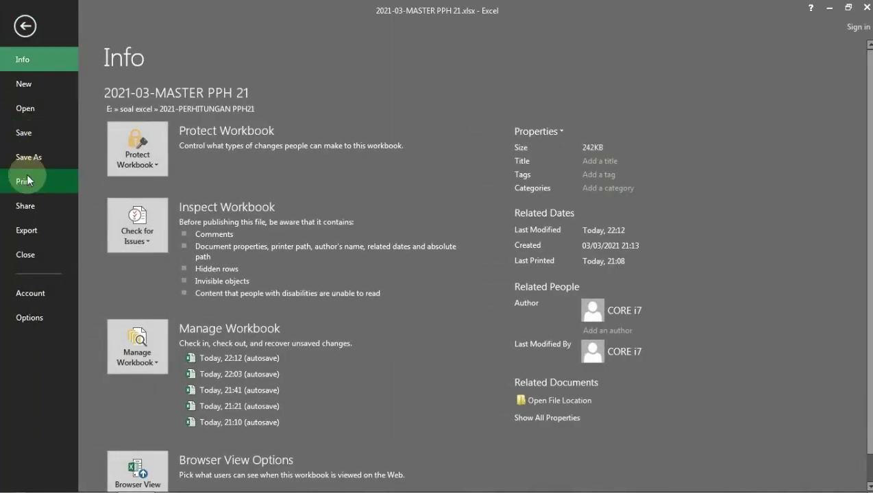
- Check the Print preview of the record 10 slip (form 0000010), then return to the sheet
{"action": "left_click", "coordinate": [21, 180]}
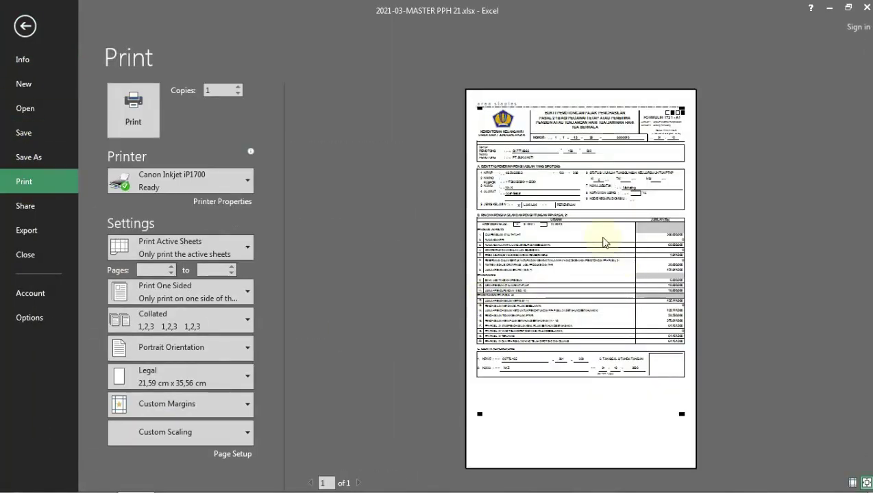
{"action": "left_click", "coordinate": [25, 26]}
{"action": "left_click", "coordinate": [358, 322]}
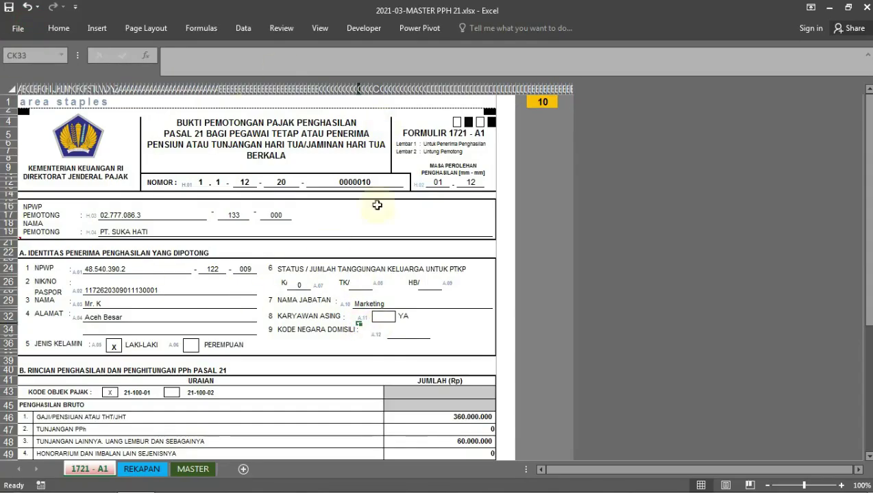